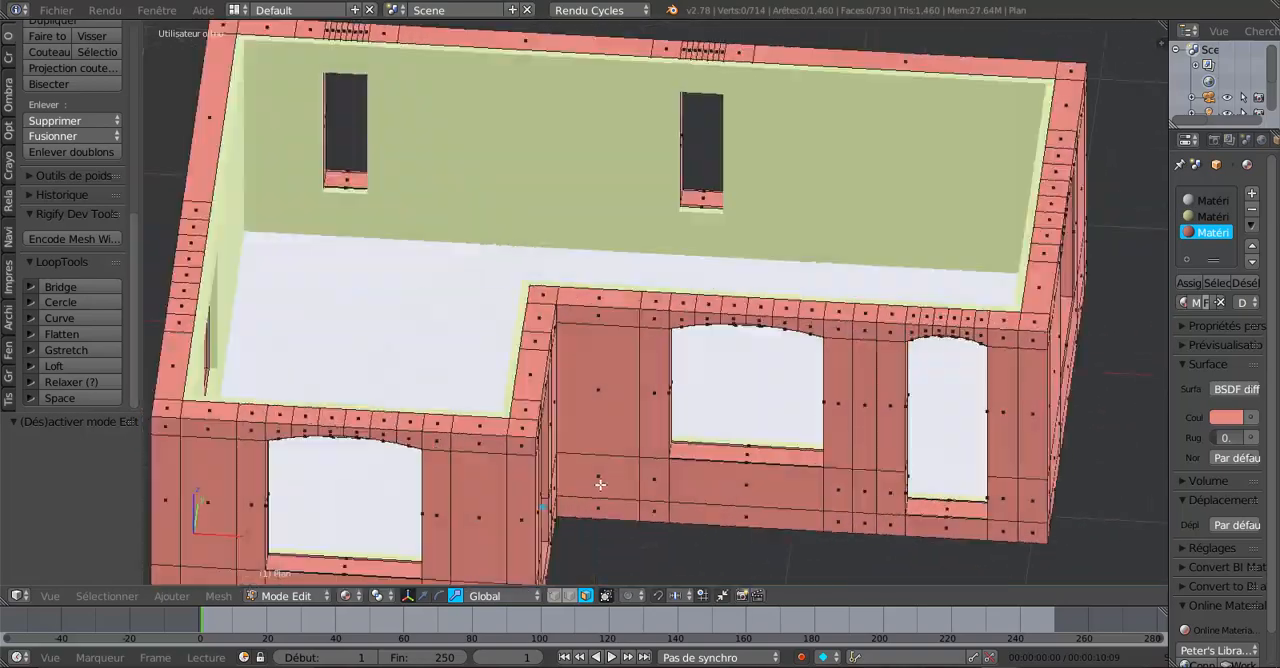
Inspect the finished reference house, comparing the inner lining object with the wall mesh in Edit Mode.
scroll(560, 492, "up", 3)
middle_click_drag(605, 463, 612, 459)
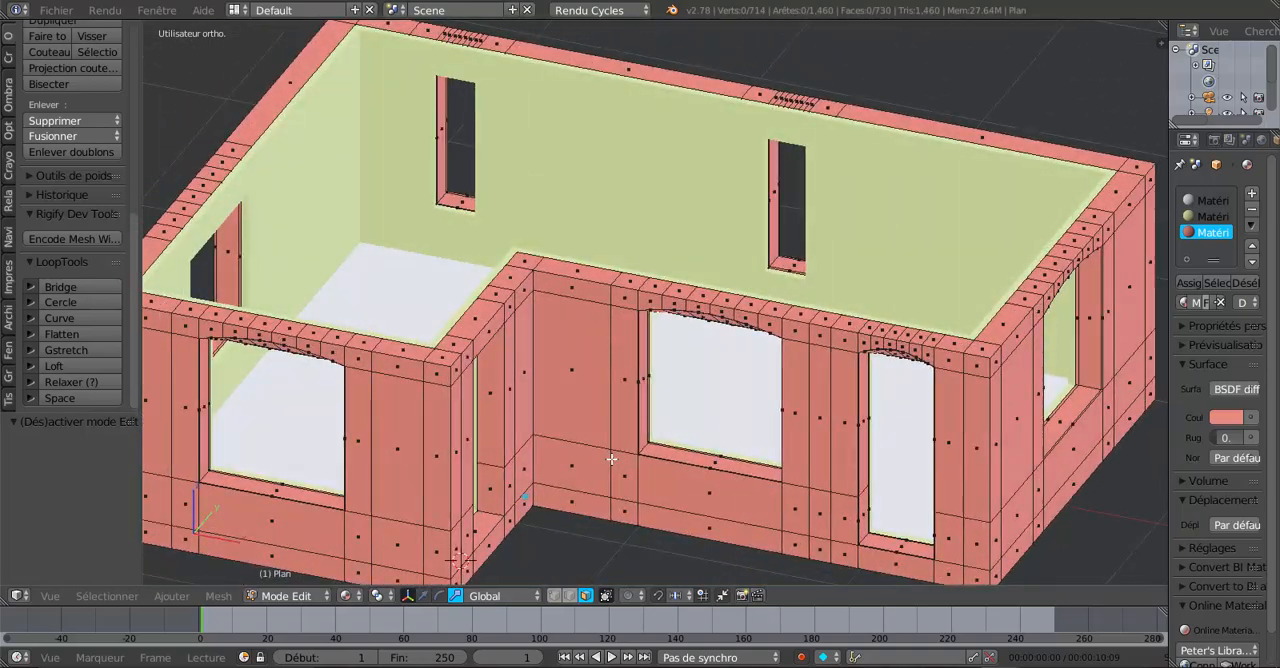
key("Tab")
right_click(652, 292)
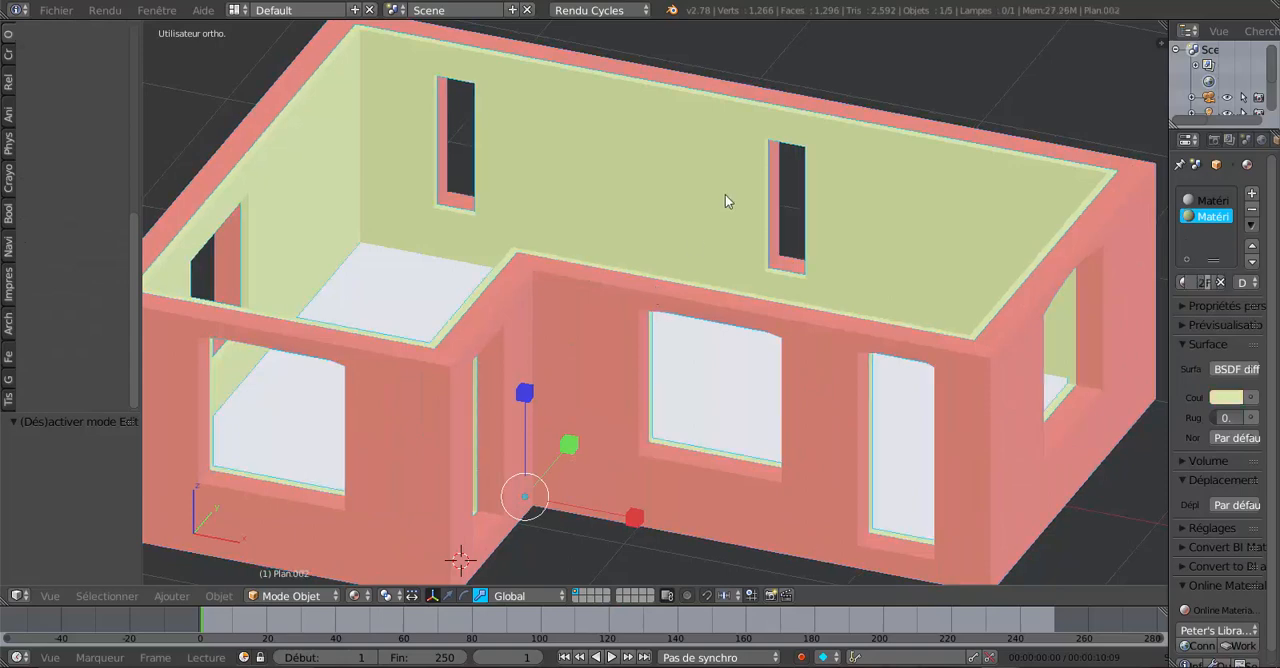
middle_click_drag(598, 316, 538, 263)
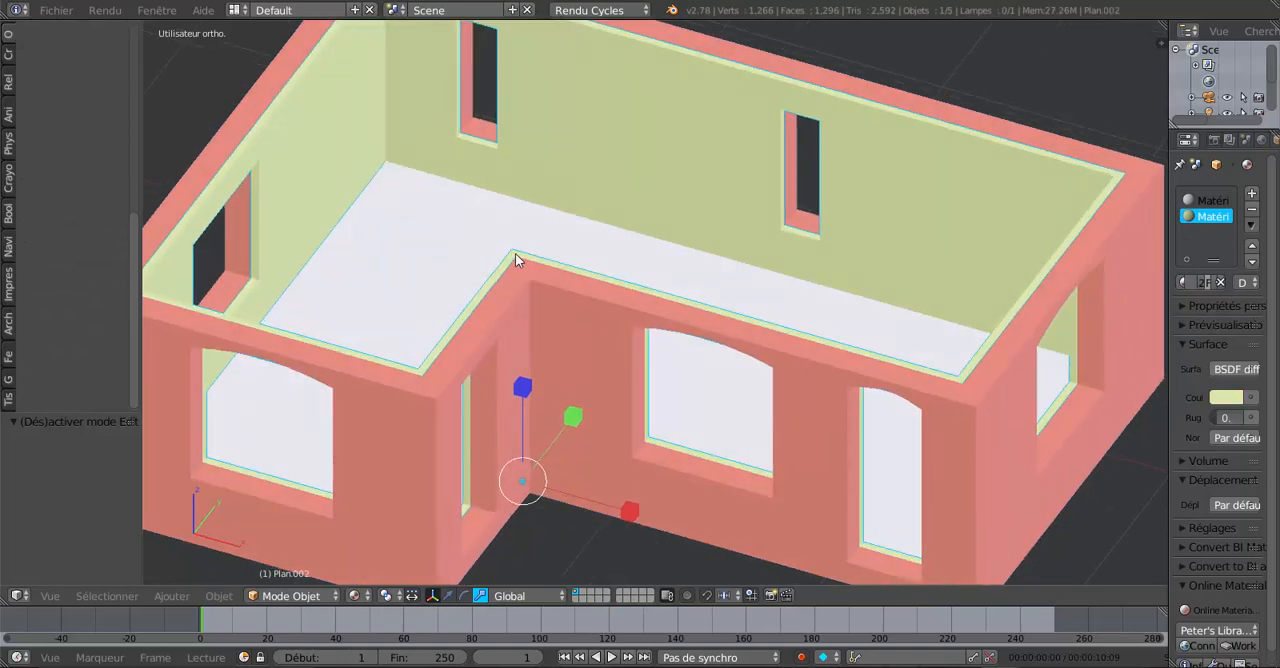
scroll(519, 265, "down", 4)
right_click(555, 318)
key("Tab")
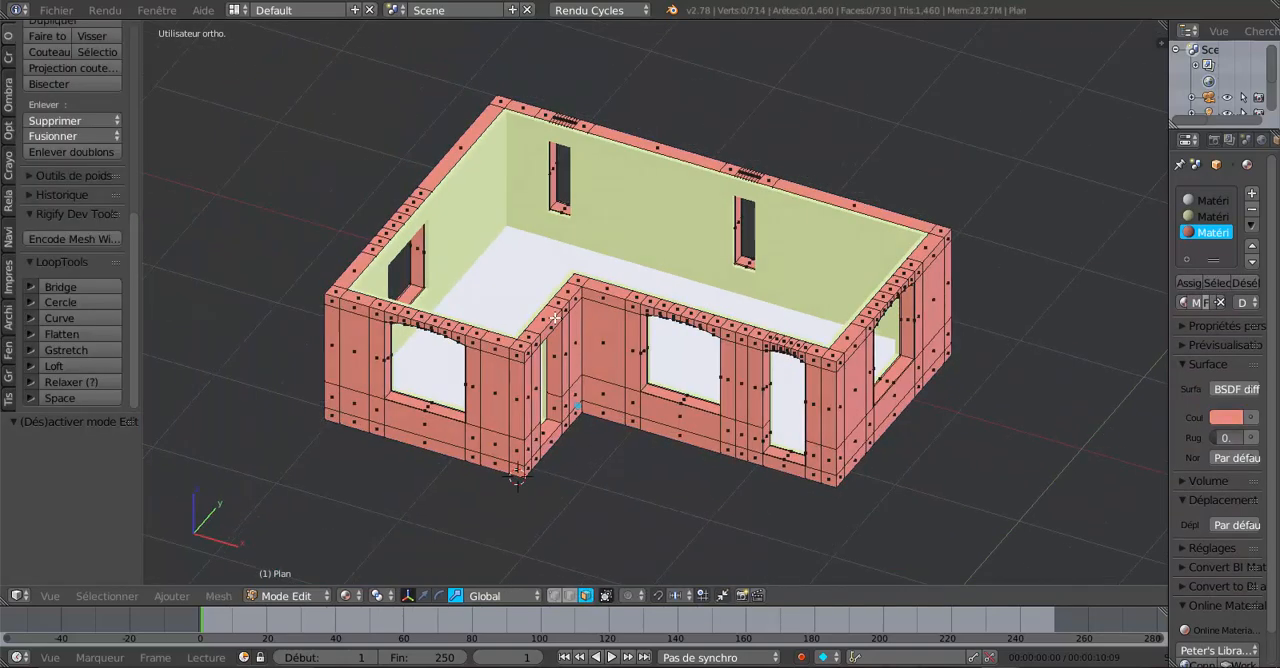
middle_click_drag(555, 318, 814, 500)
Switch to the other open Blender file window and enter Edit Mode on the house wall mesh.
mouse_move(1000, 667)
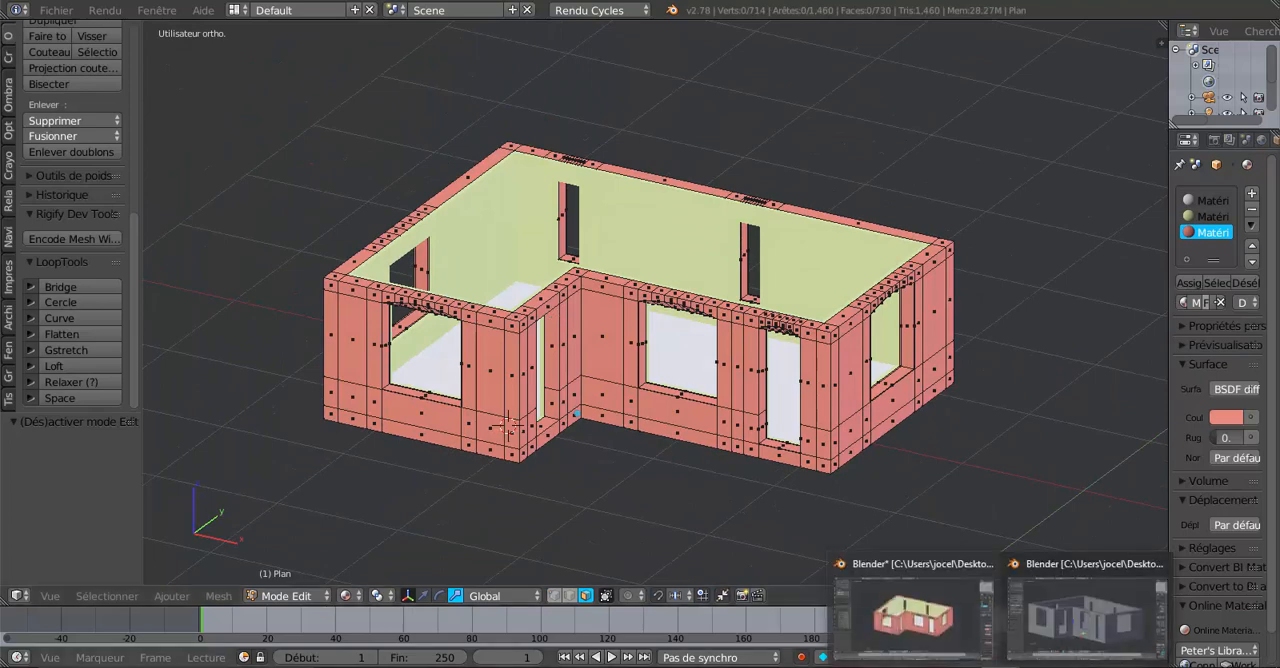
left_click(1058, 640)
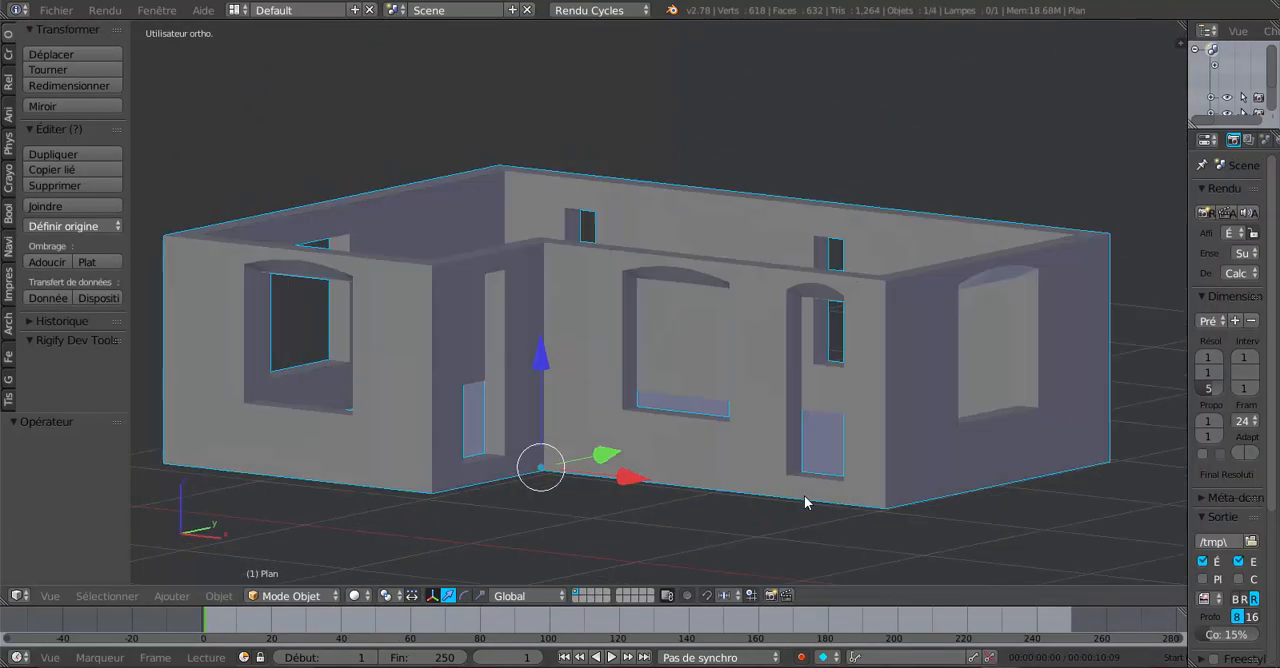
middle_click_drag(758, 501, 884, 448)
key("Tab")
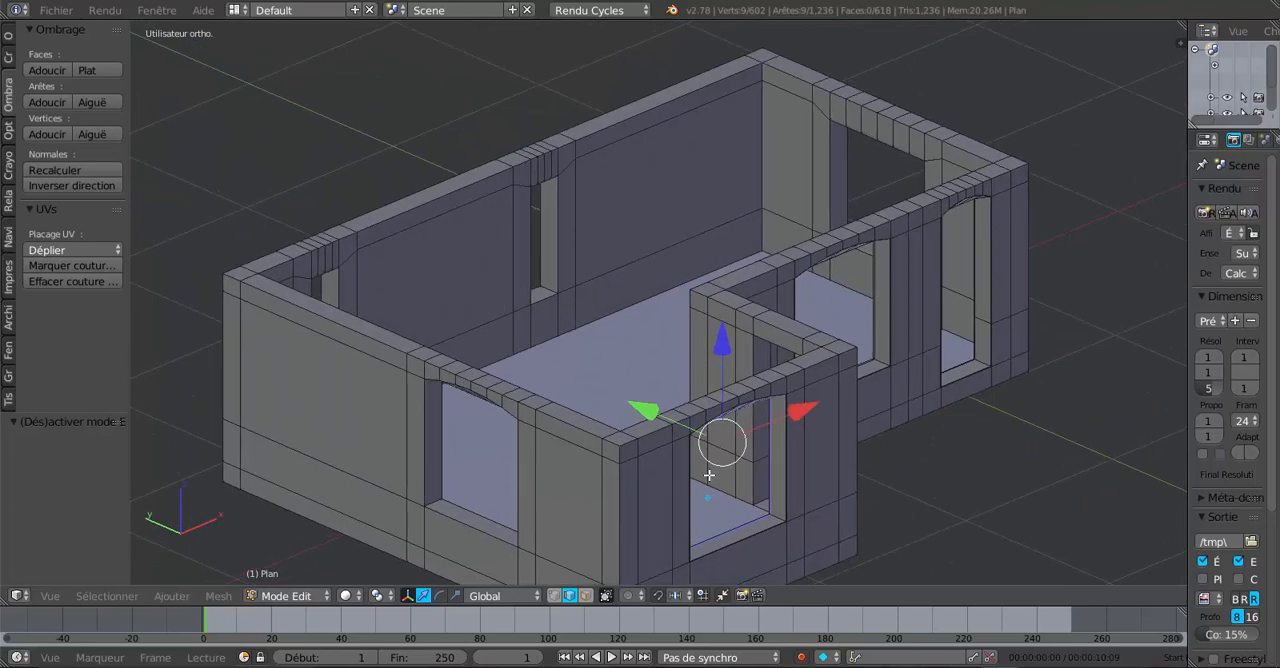
Disable limit-selection-to-visible, pick an inner wall face and extend the selection with Select Similar Co-planar.
middle_click_drag(732, 470, 716, 474)
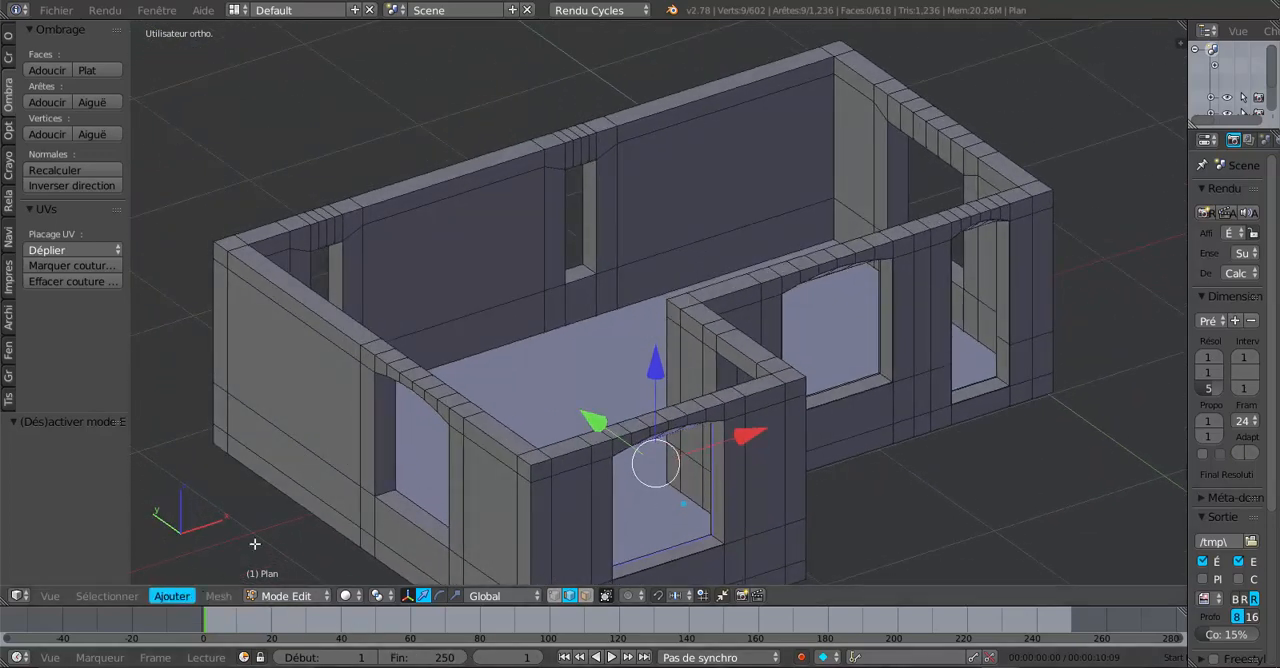
left_click(586, 595)
middle_click_drag(796, 375, 878, 286)
right_click(685, 121, "alt")
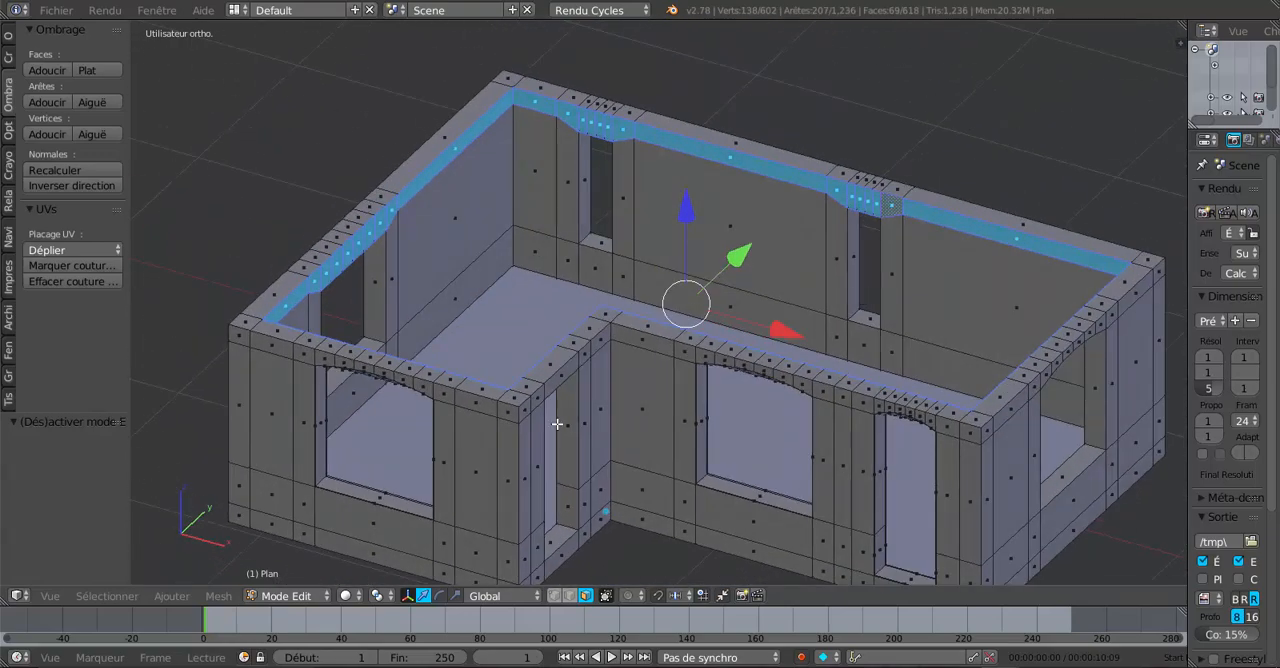
left_click(218, 596)
mouse_move(182, 601)
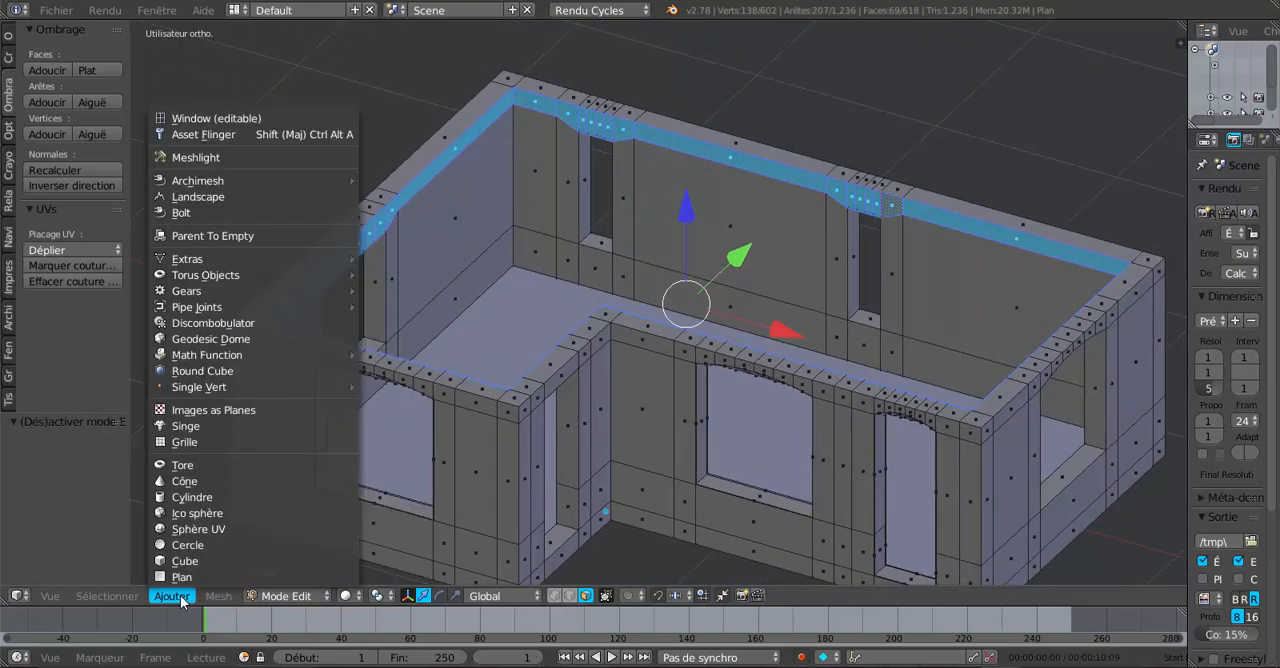
mouse_move(109, 598)
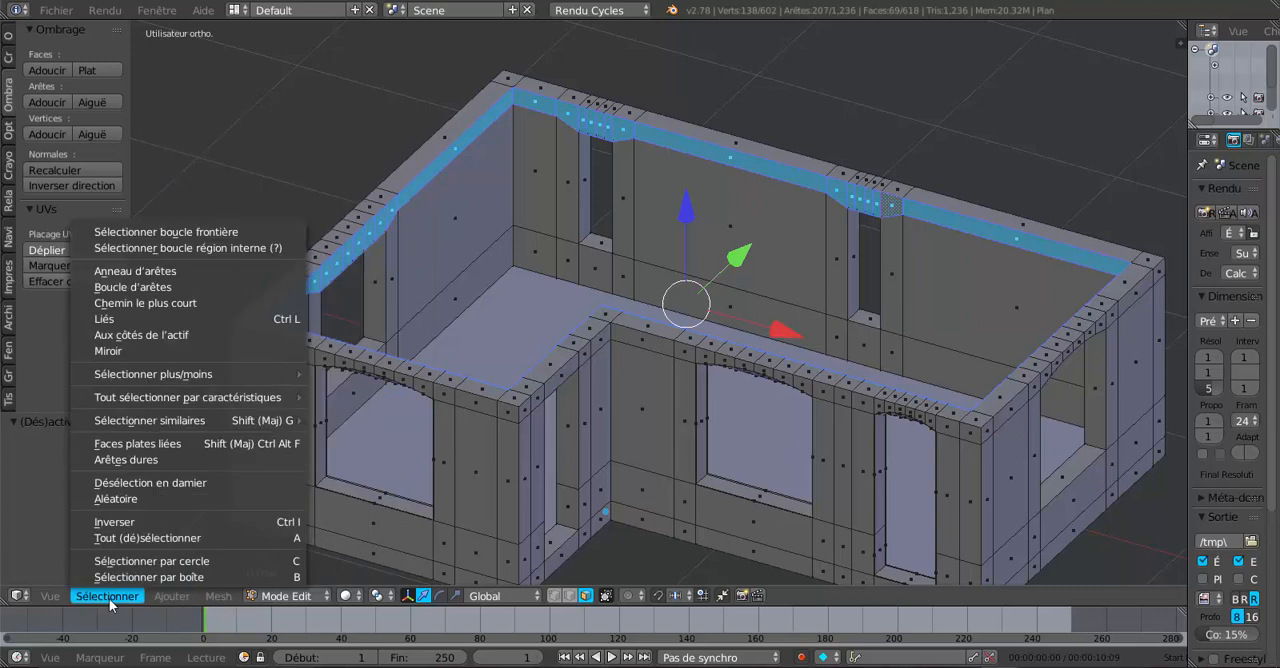
mouse_move(110, 428)
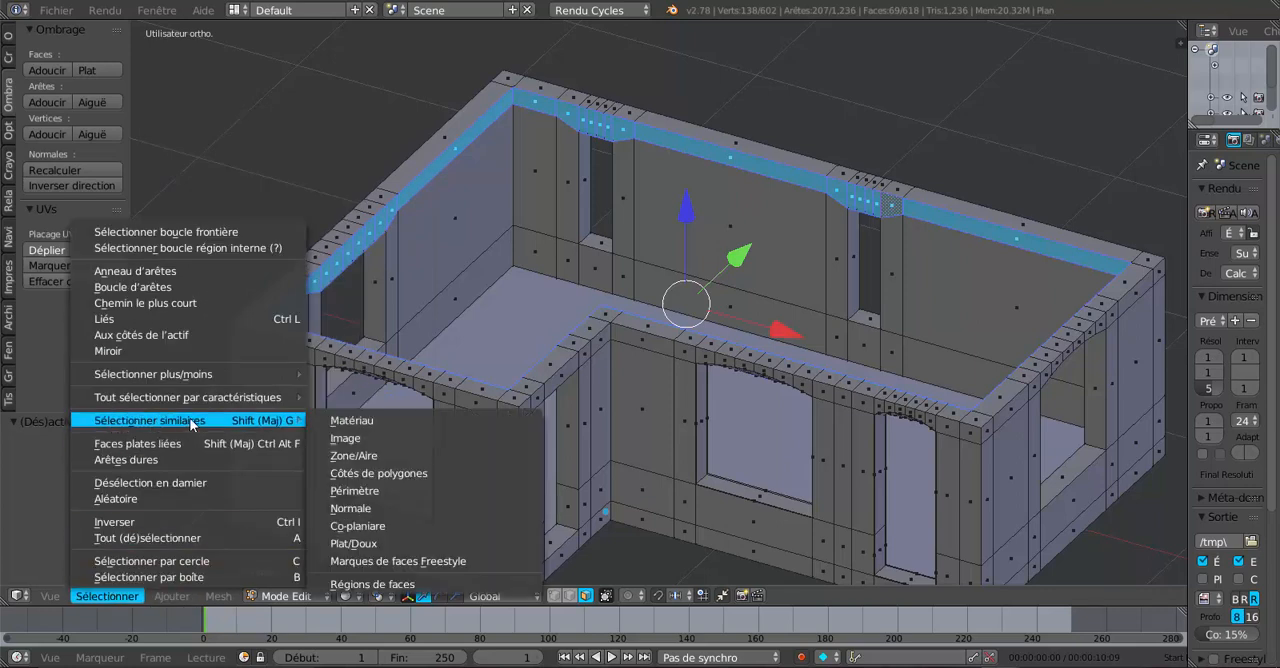
left_click(349, 530)
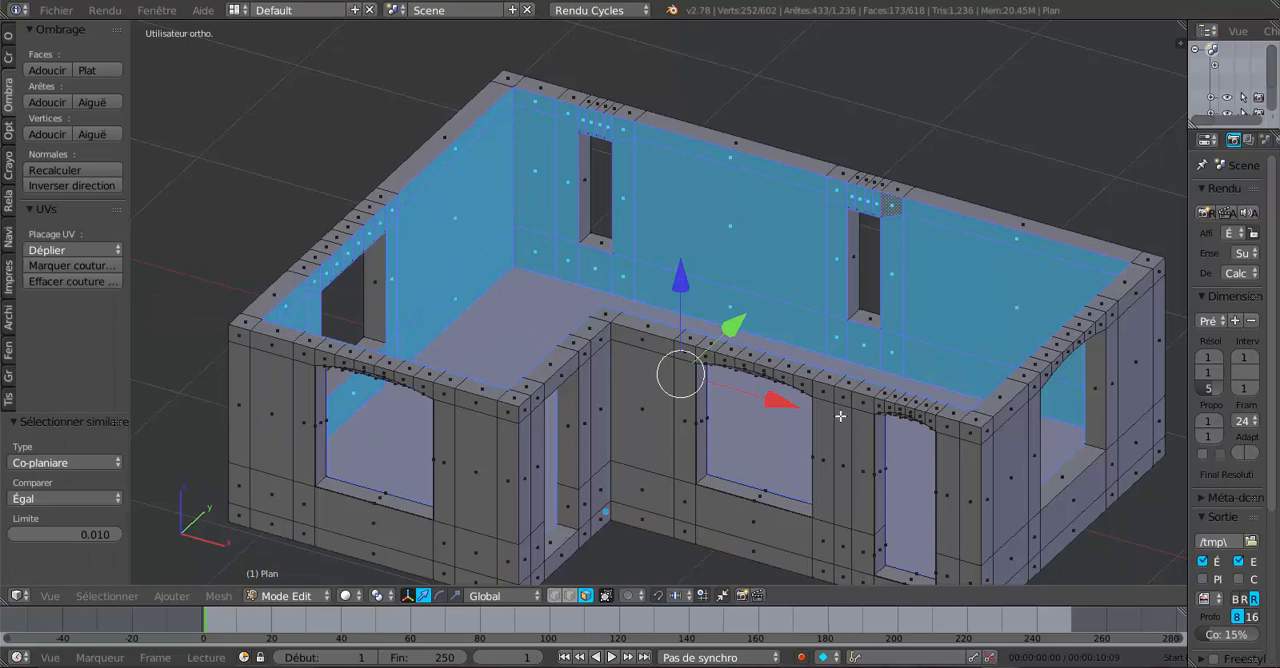
In front wireframe view, deselect the bottom strip of faces along the base of the walls.
middle_click_drag(840, 416, 610, 465)
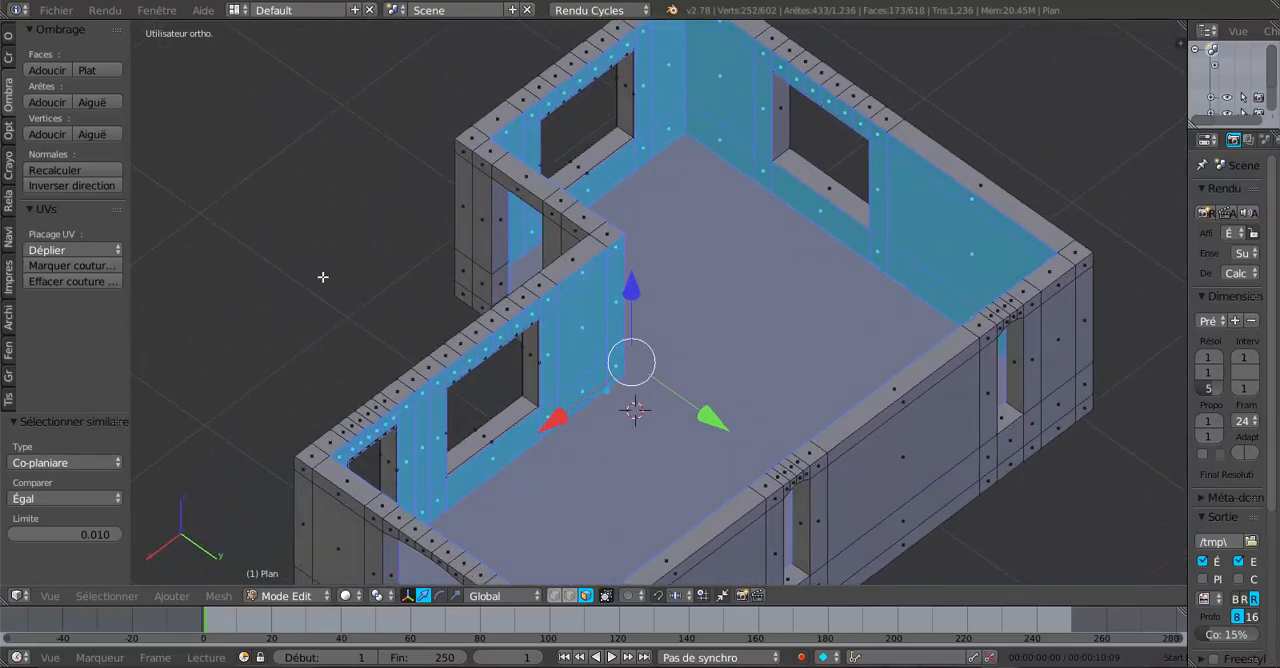
key("KP_1")
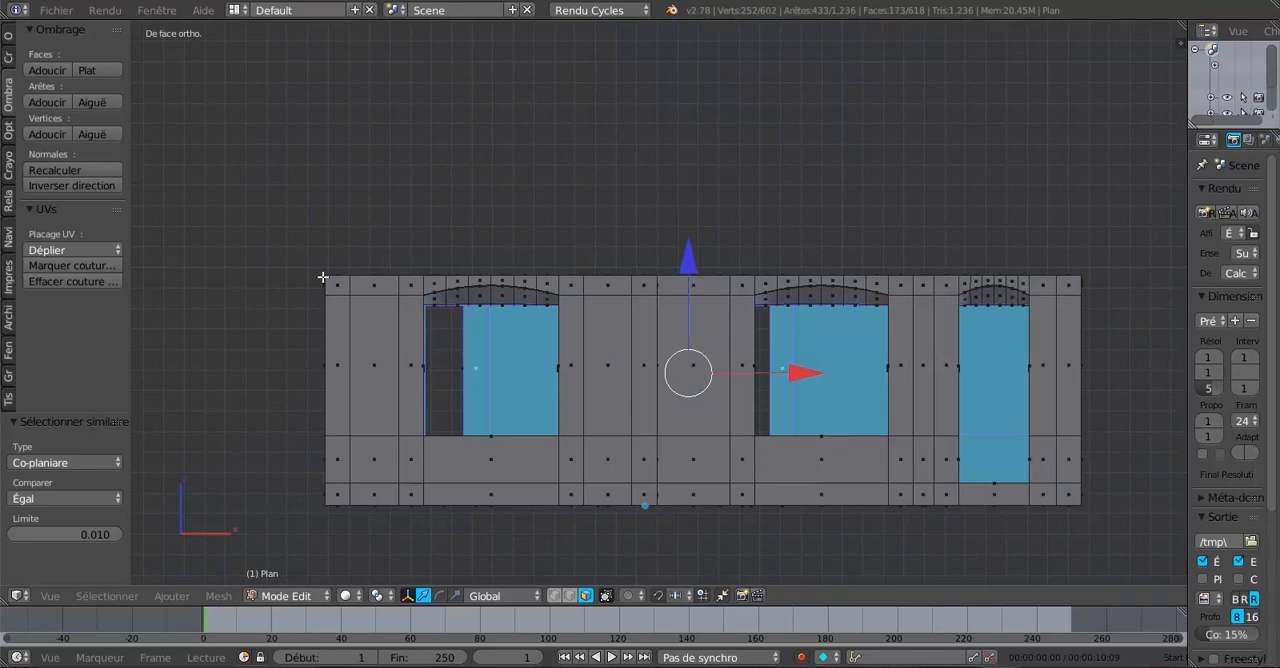
key("z")
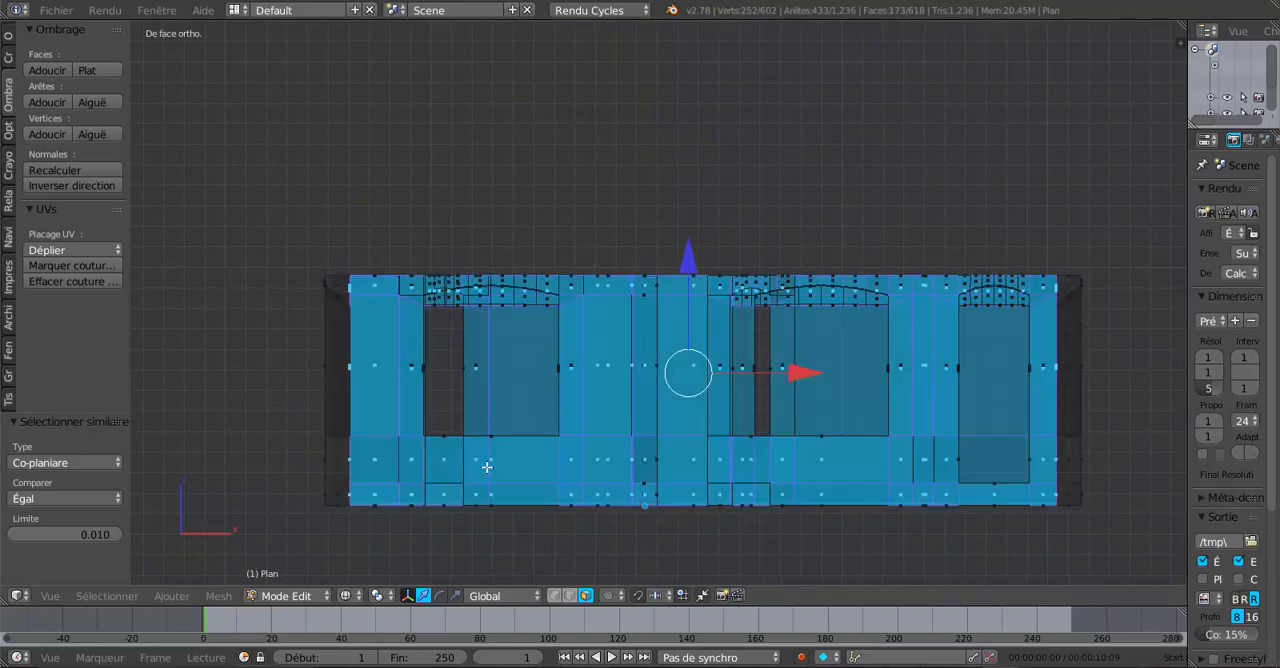
middle_click_drag(500, 500, 480, 385, "shift")
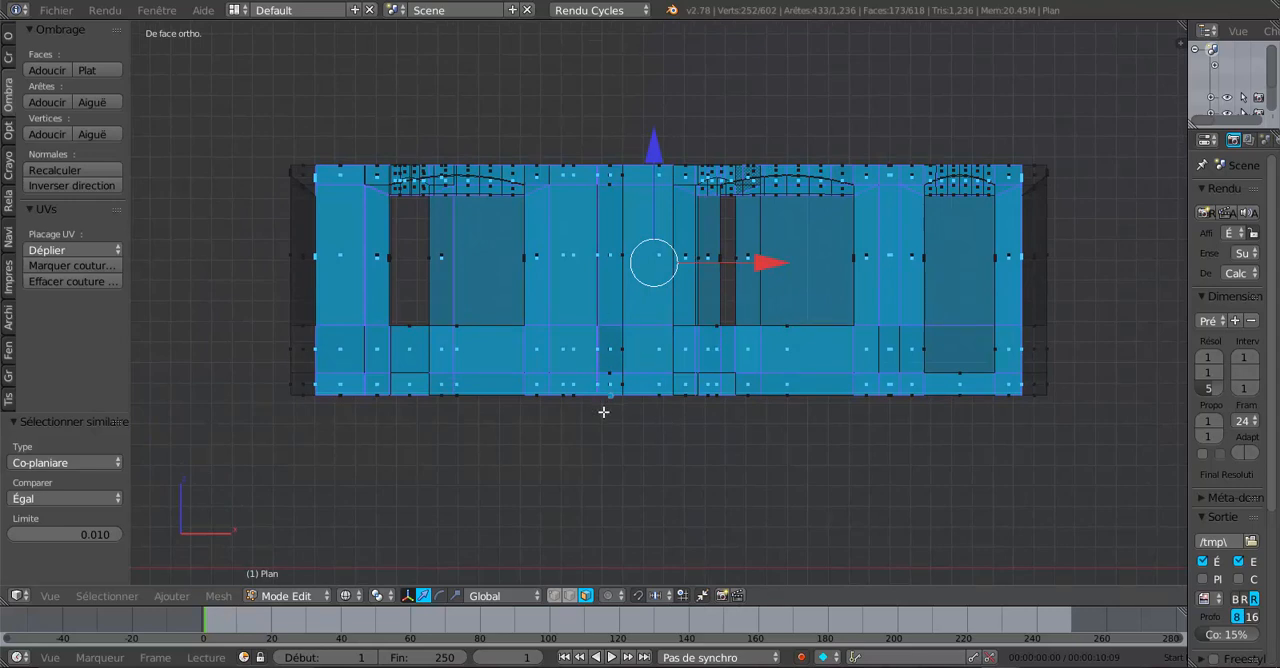
key("b")
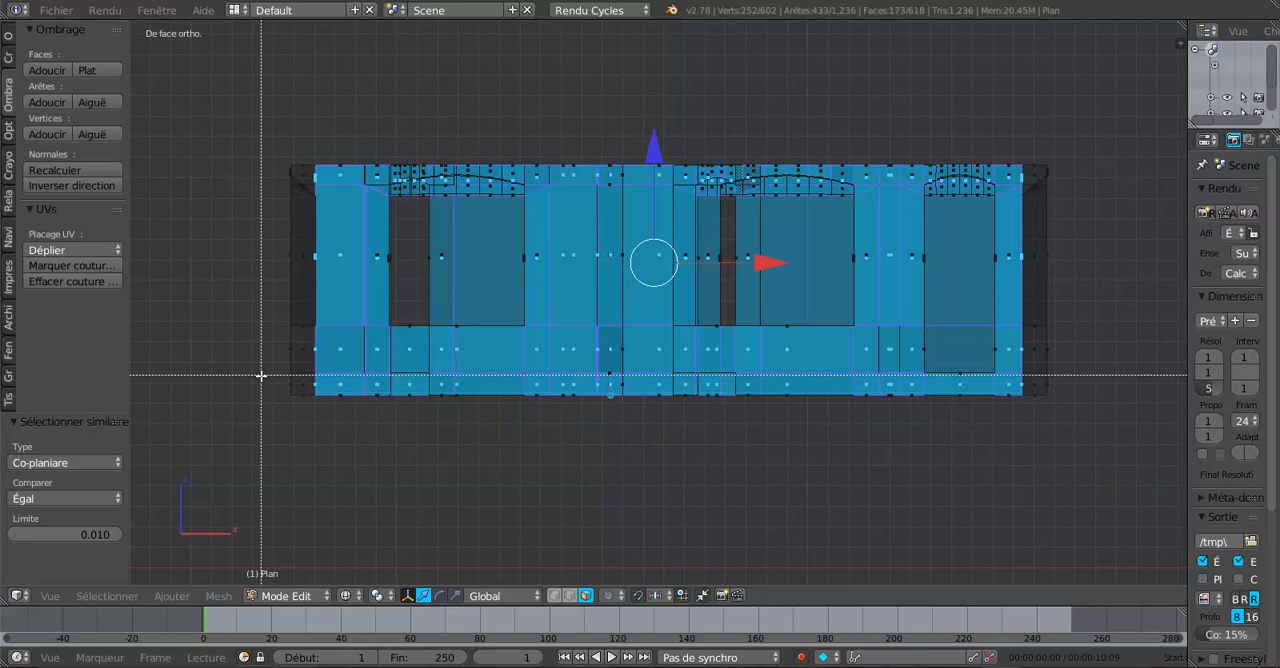
key("Escape")
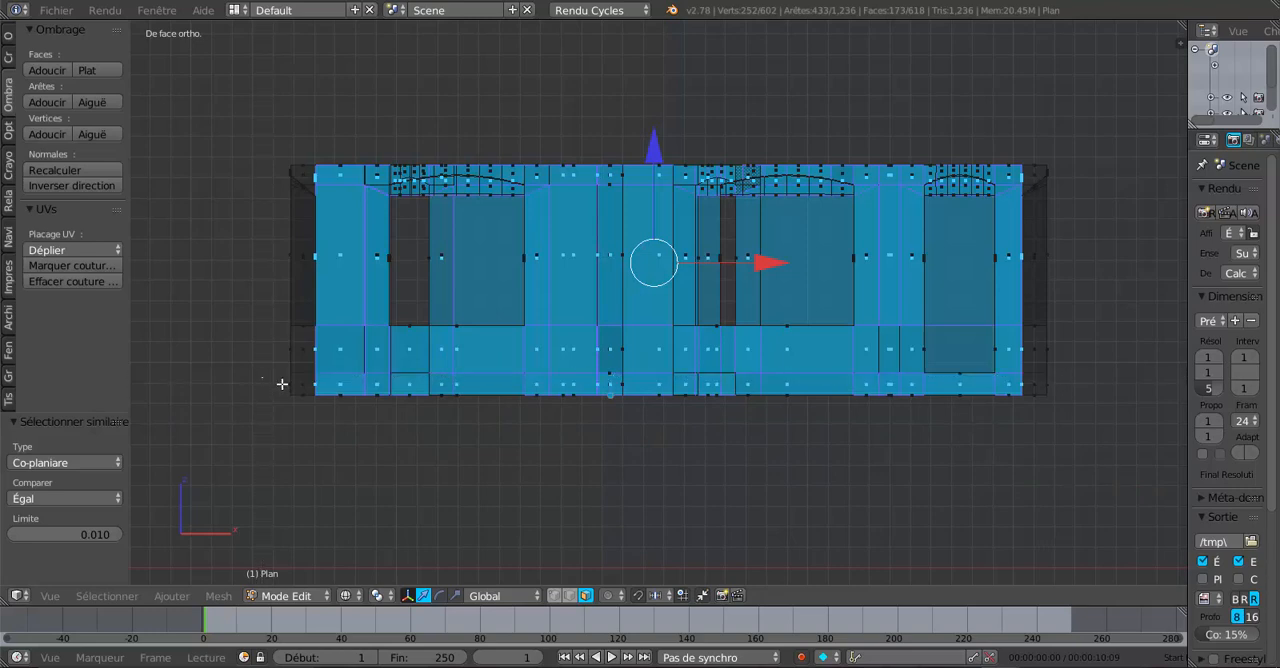
left_click_drag(262, 378, 1101, 416)
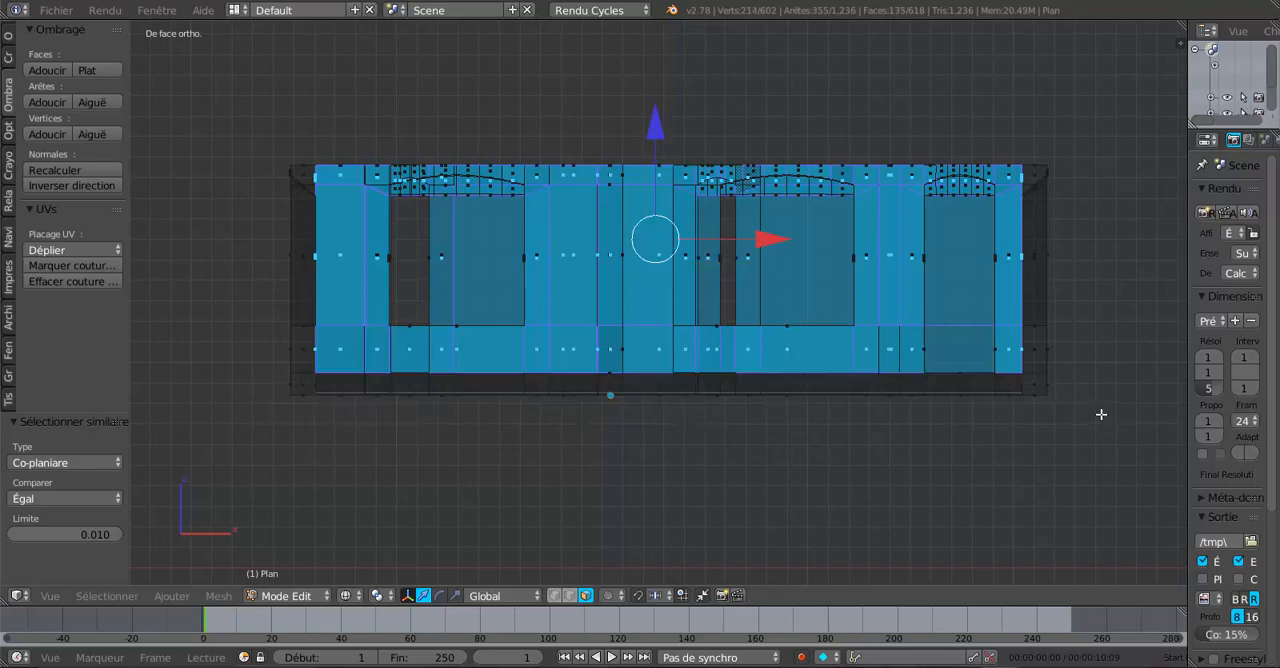
Duplicate the selected inner wall faces in place.
middle_click_drag(1083, 423, 786, 506)
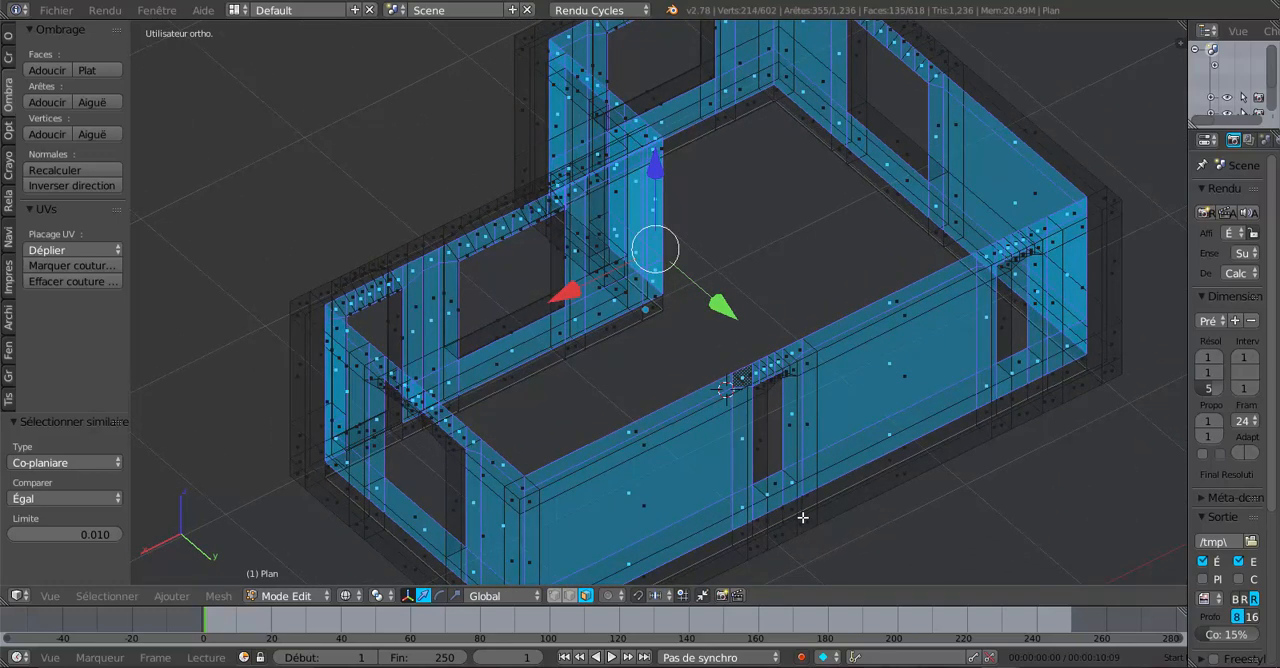
middle_click_drag(872, 498, 893, 496)
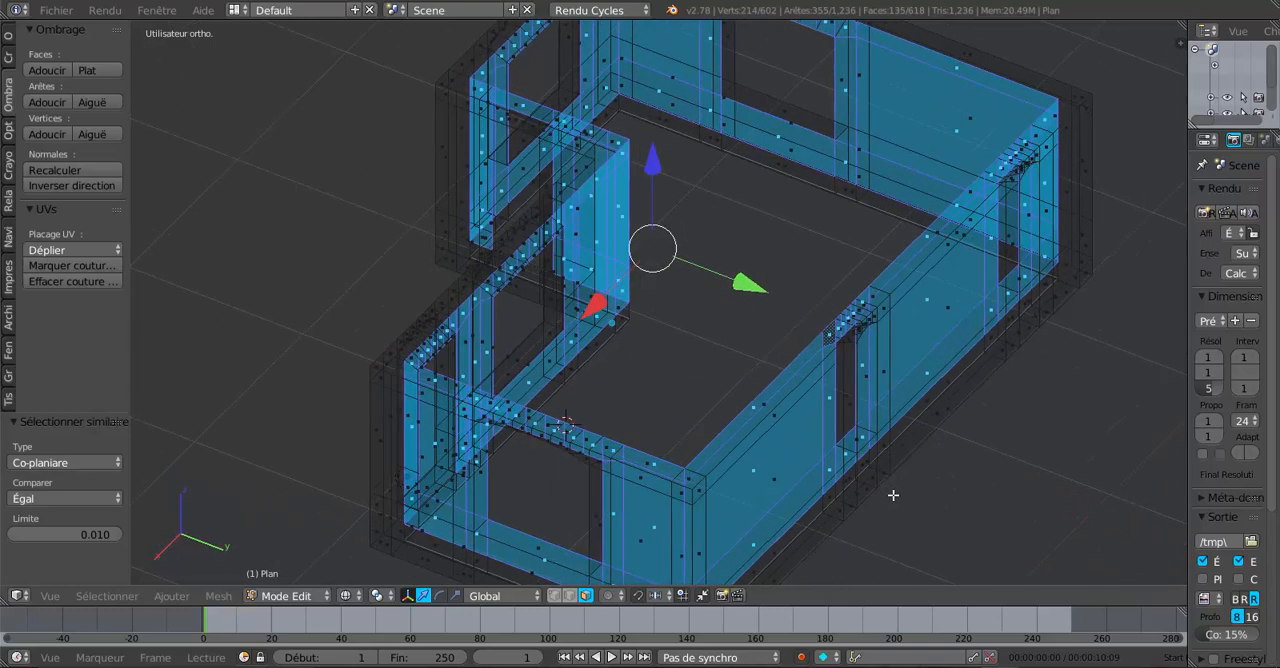
key("shift+d")
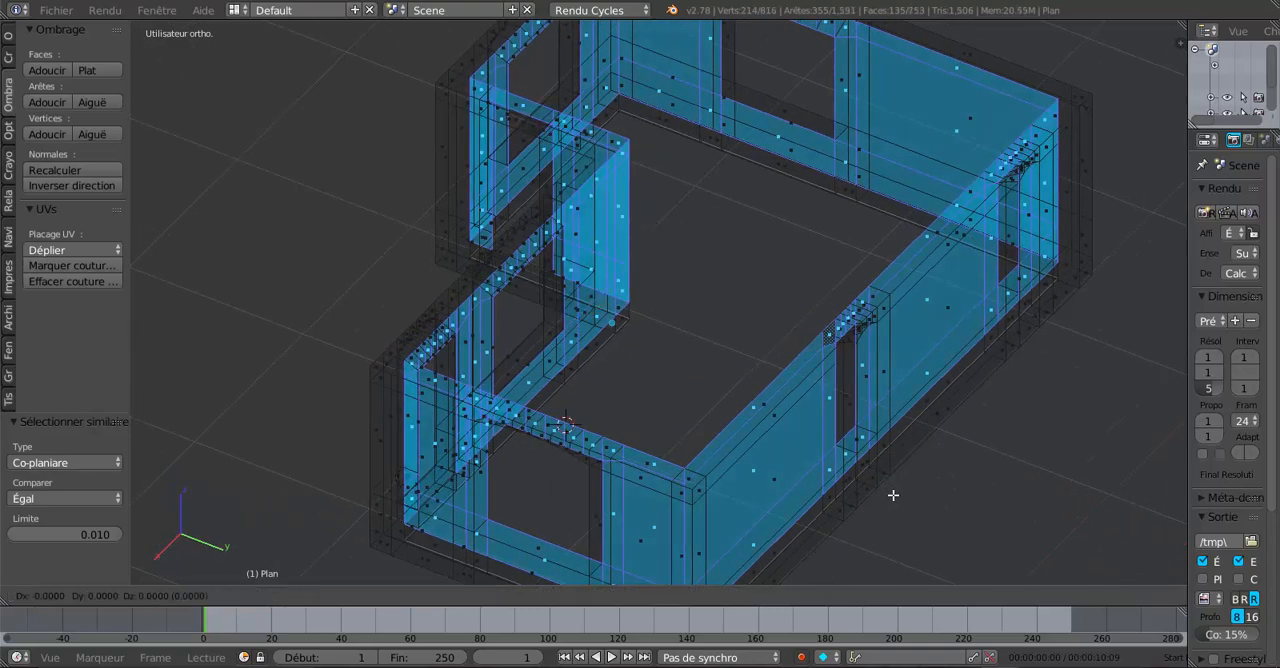
left_click(893, 495)
Apply Solidify to the duplicated inner wall faces.
mouse_move(873, 510)
middle_mouse_down()
mouse_move(934, 497)
mouse_move(1006, 509)
mouse_move(745, 537)
mouse_move(708, 512)
mouse_move(789, 488)
mouse_move(628, 508)
mouse_move(813, 492)
mouse_move(909, 560)
mouse_move(966, 483)
mouse_move(830, 469)
mouse_move(857, 466)
mouse_move(803, 505)
mouse_move(820, 488)
middle_mouse_up()
key("z")
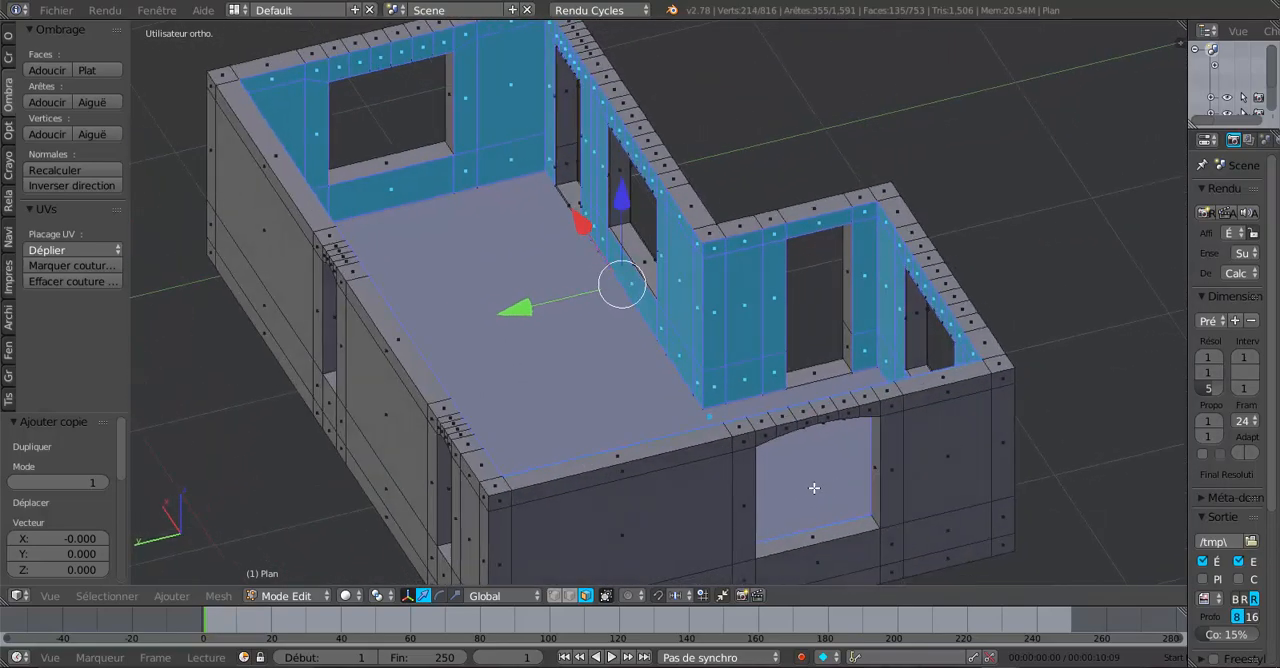
scroll(775, 388, "up", 2)
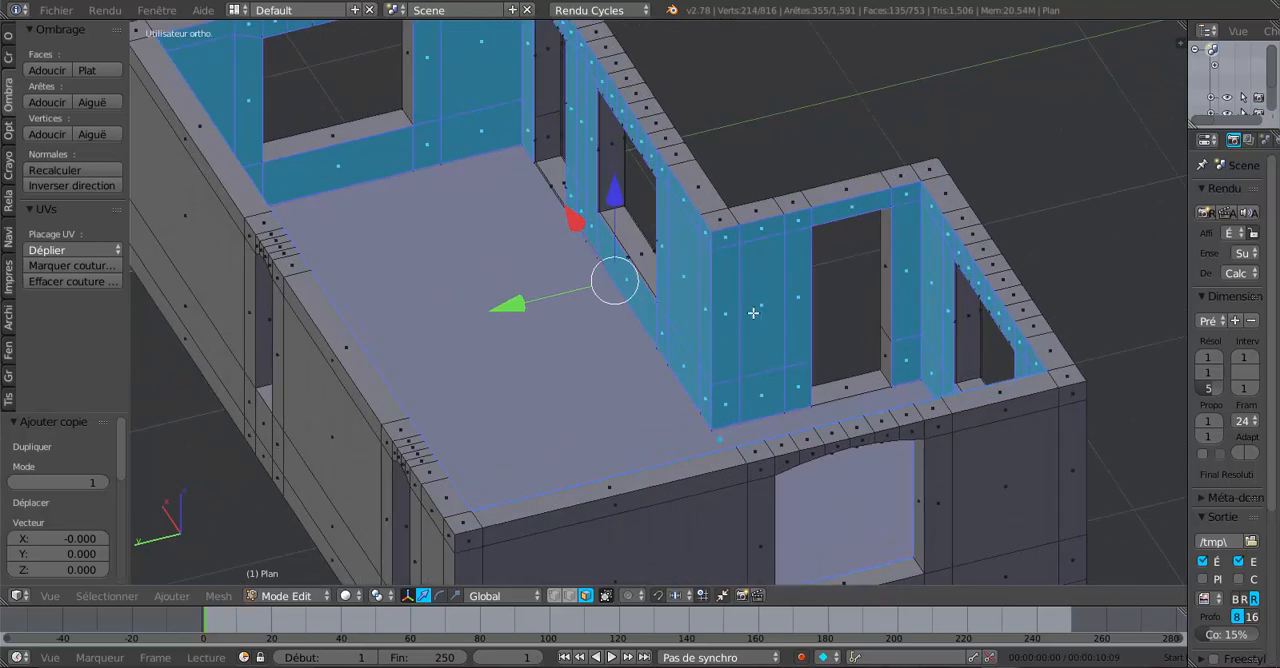
left_click(220, 597)
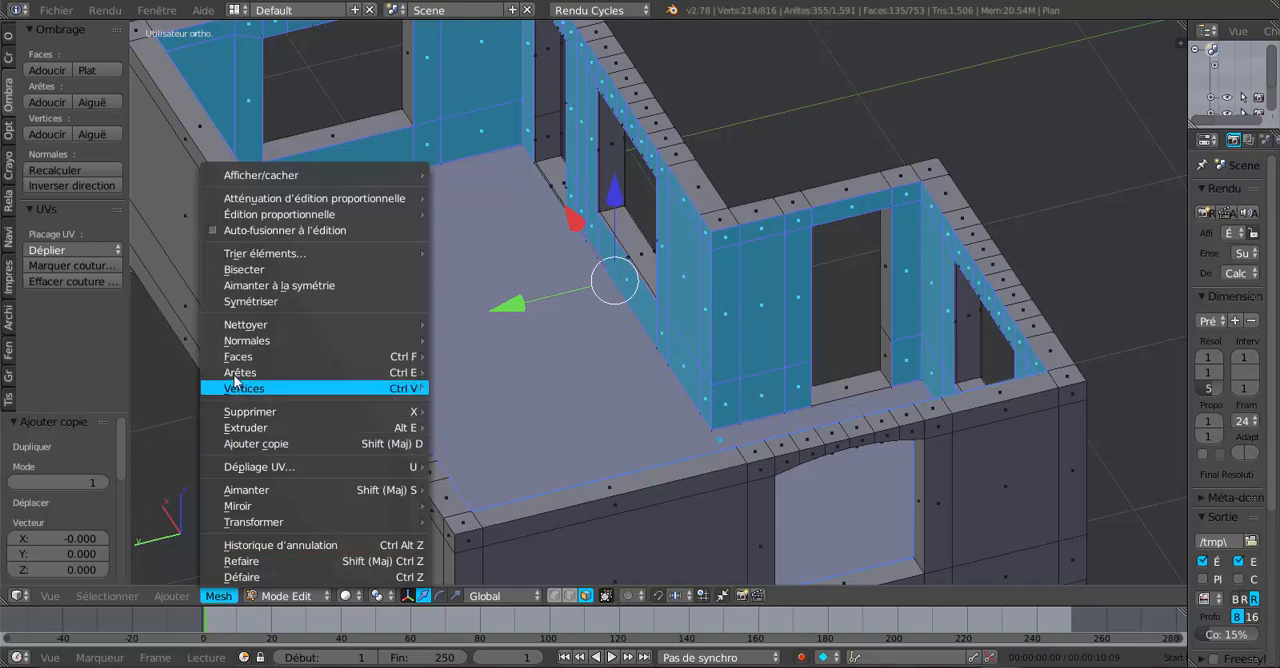
mouse_move(237, 359)
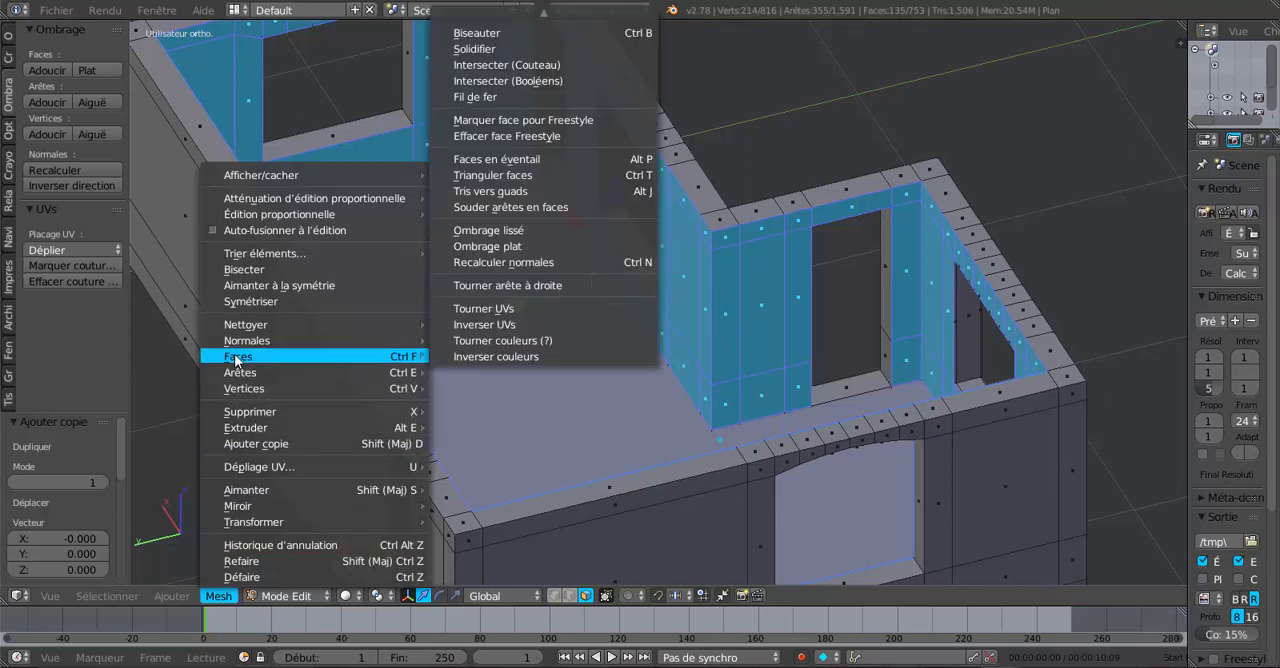
left_click(212, 597)
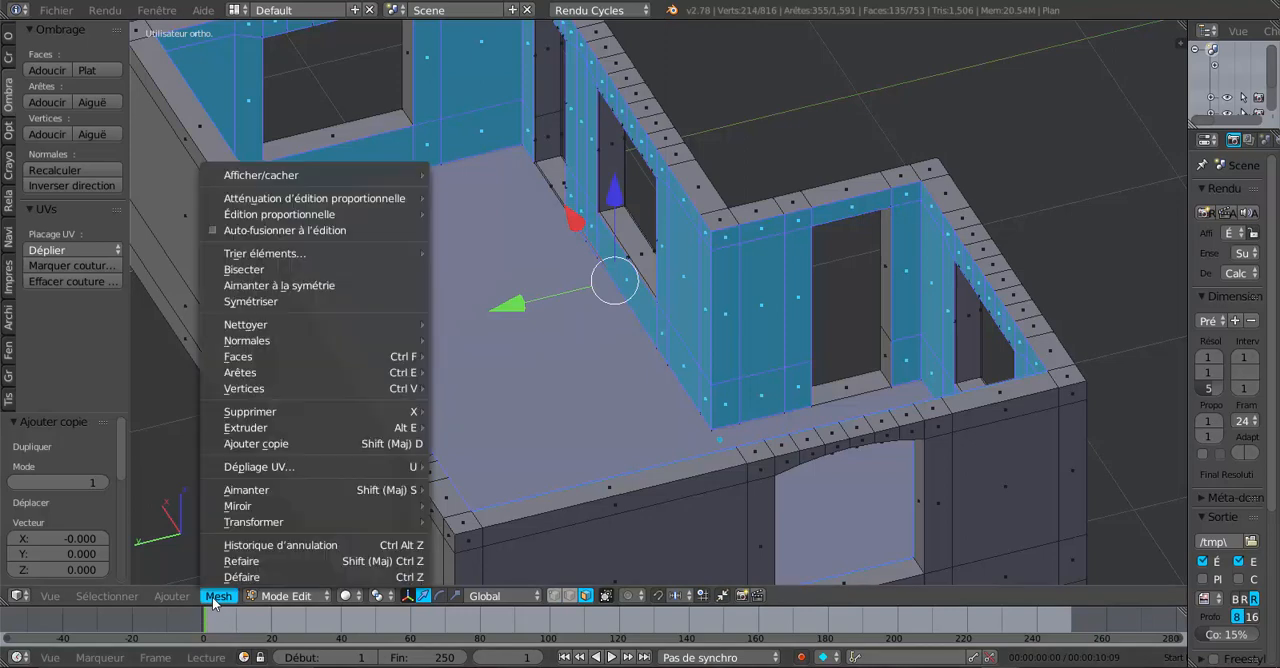
mouse_move(246, 385)
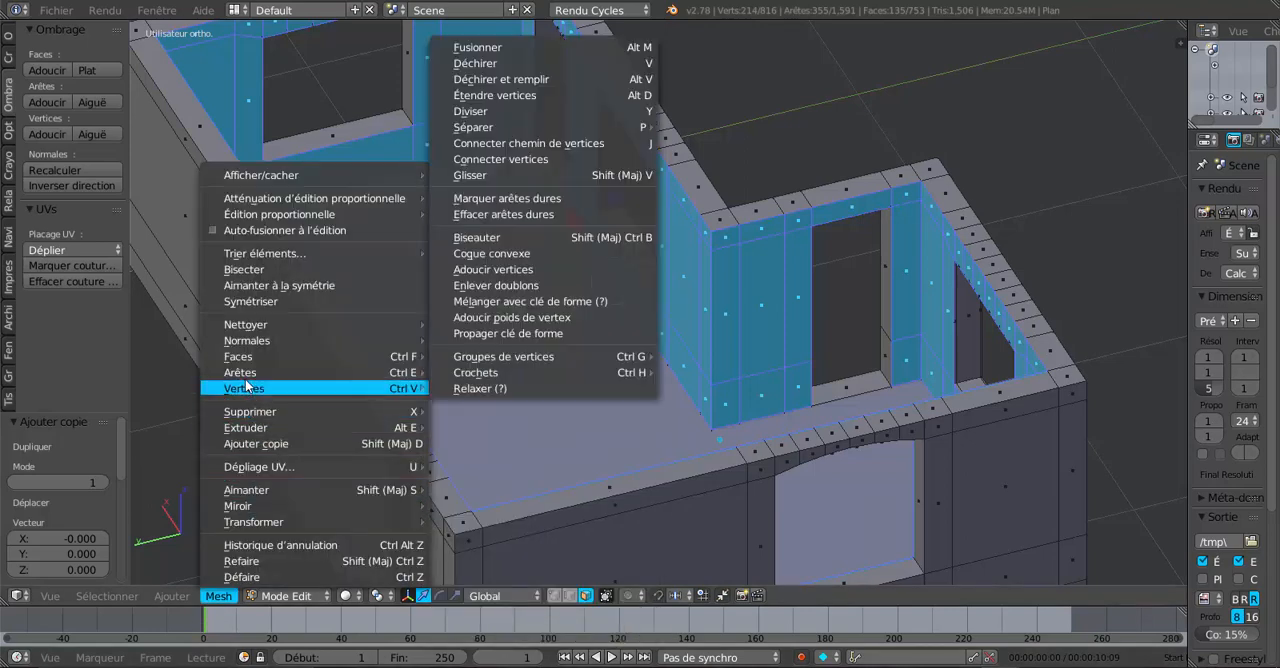
mouse_move(240, 357)
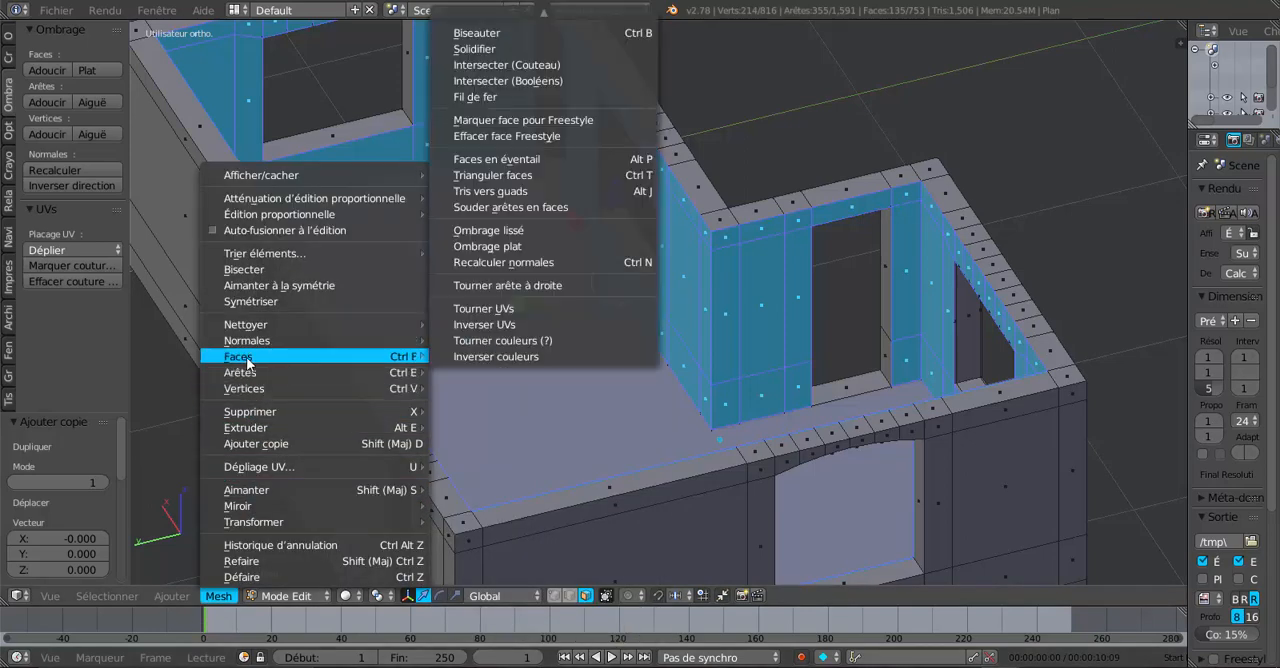
left_click(526, 48)
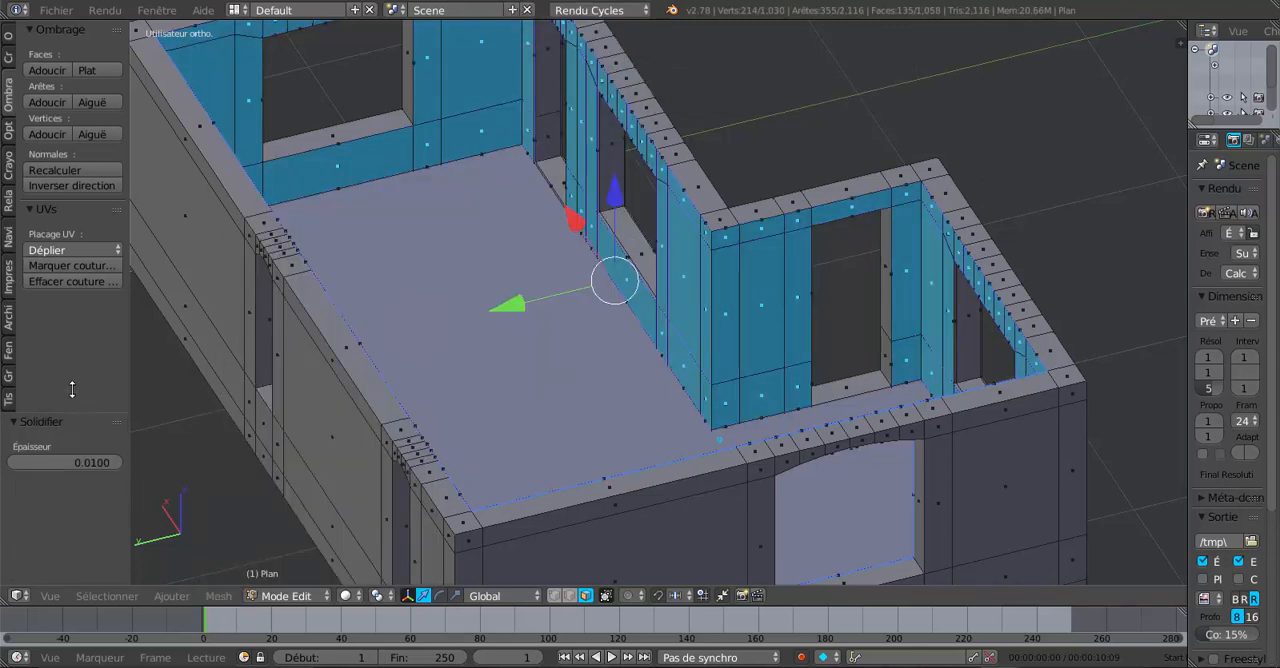
Widen the tool panel and set the Solidify thickness to -0.92, then check the corner of the walls.
left_click_drag(72, 389, 264, 326)
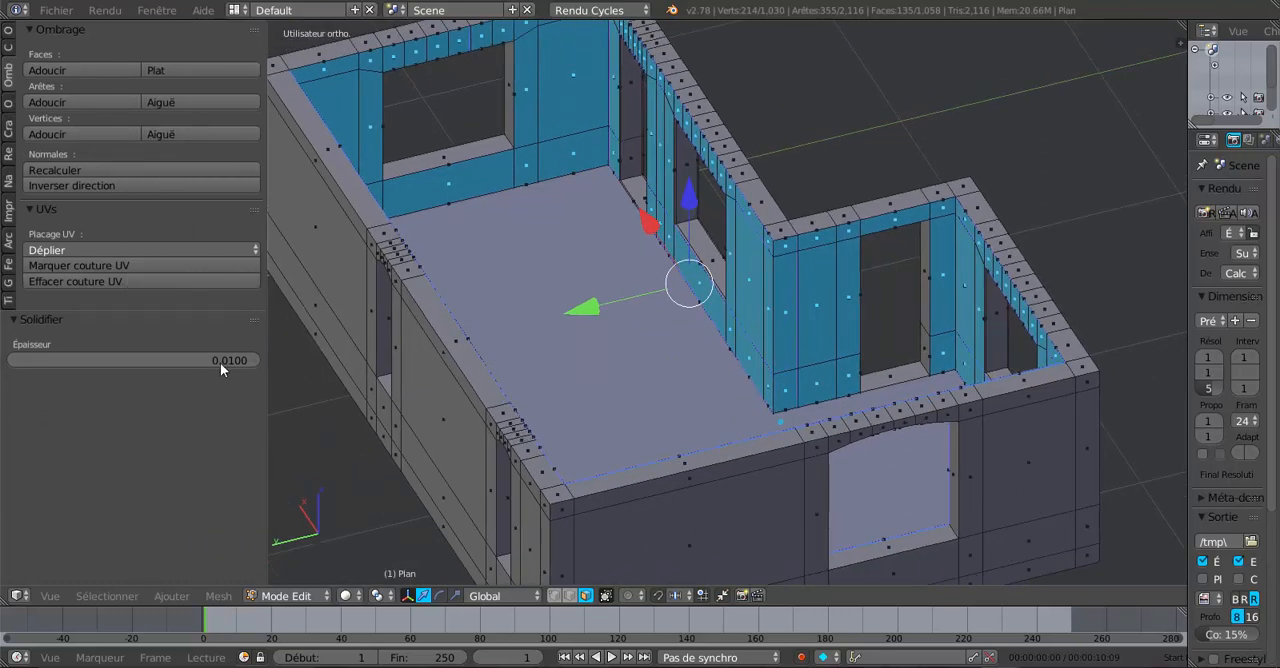
left_click_drag(235, 360, 138, 360)
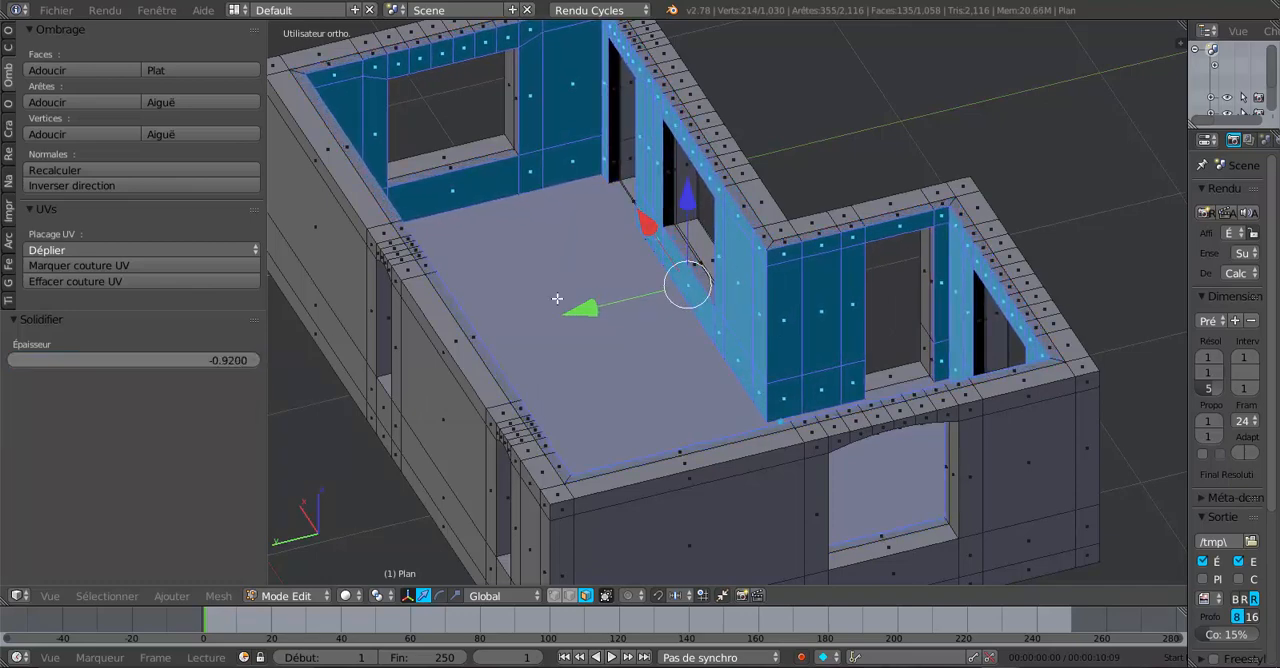
middle_click_drag(942, 227, 864, 388)
scroll(818, 364, "up", 2)
scroll(786, 363, "up", 1)
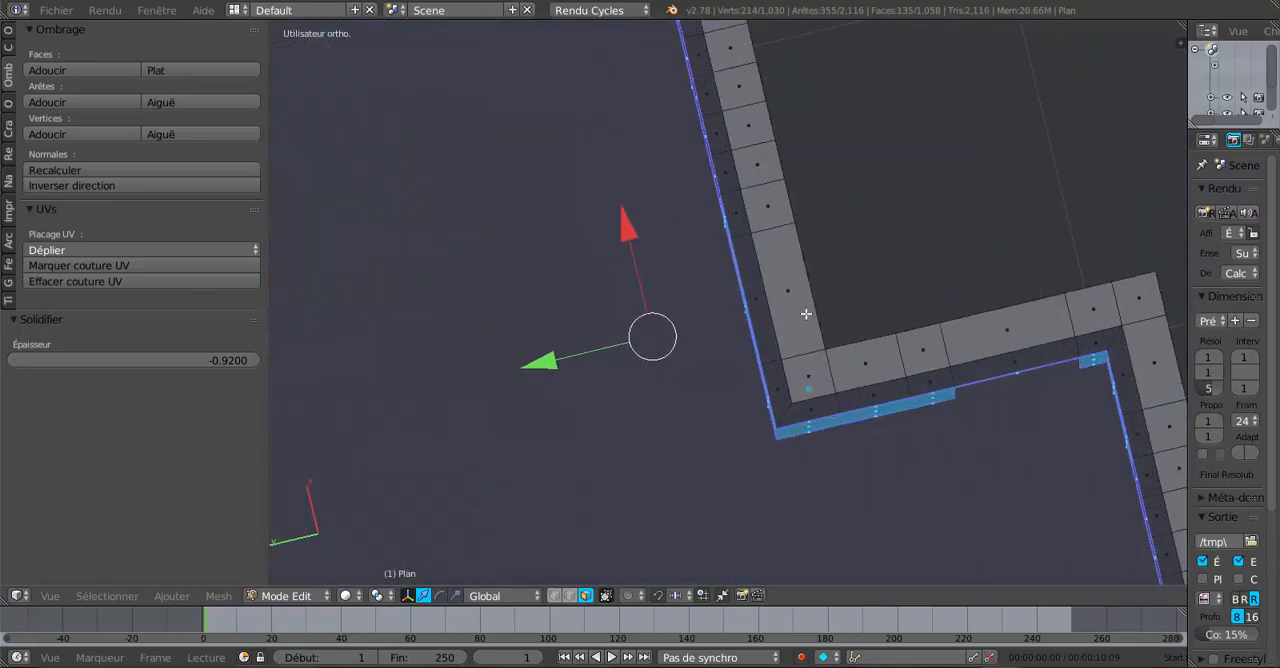
middle_click_drag(816, 312, 704, 326)
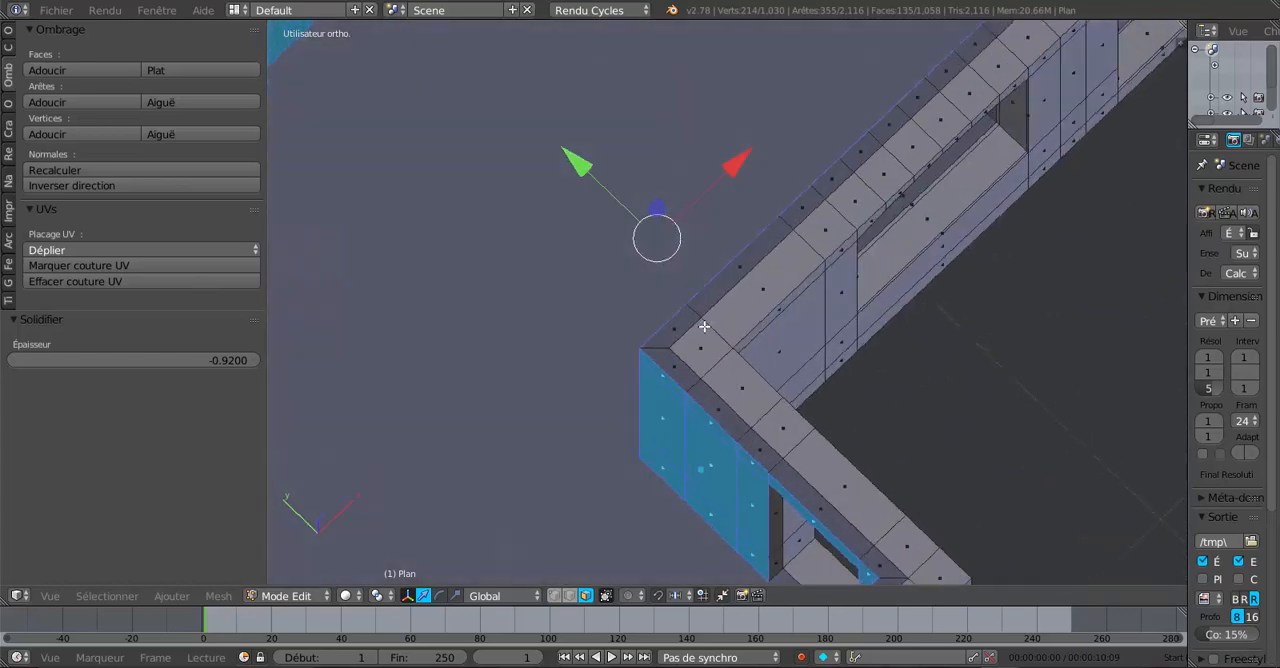
Select all linked lining geometry and separate the selection into its own object.
middle_click_drag(775, 343, 894, 348)
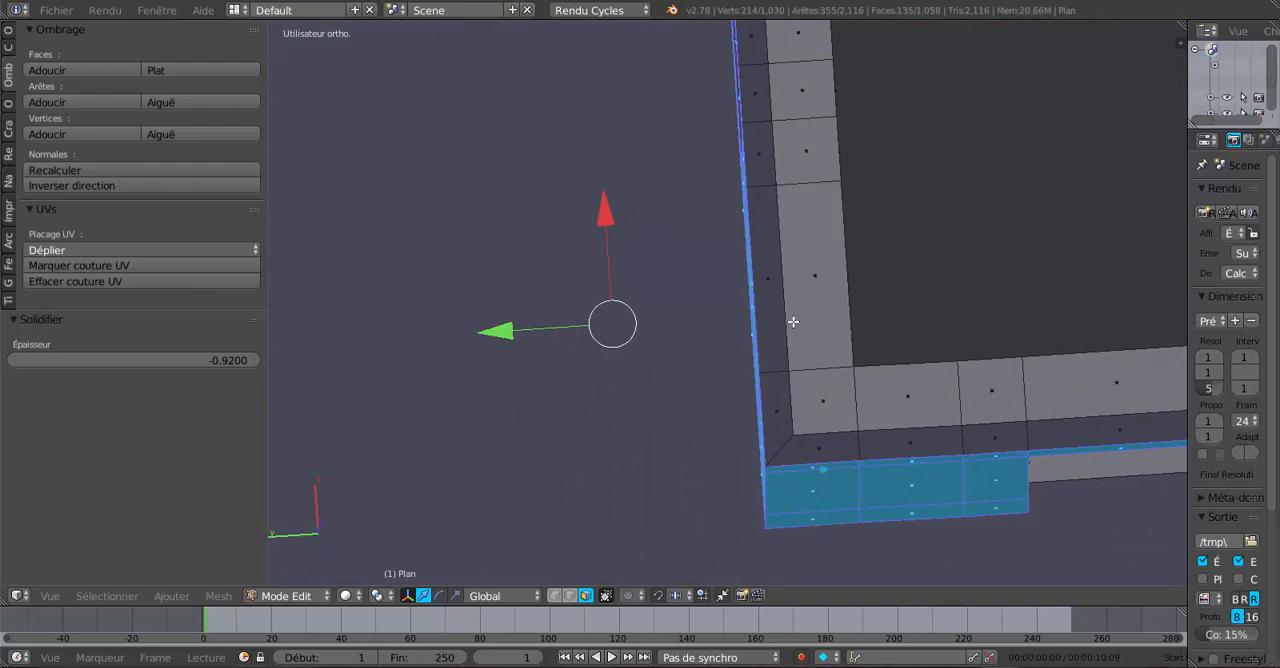
middle_click_drag(826, 375, 635, 396)
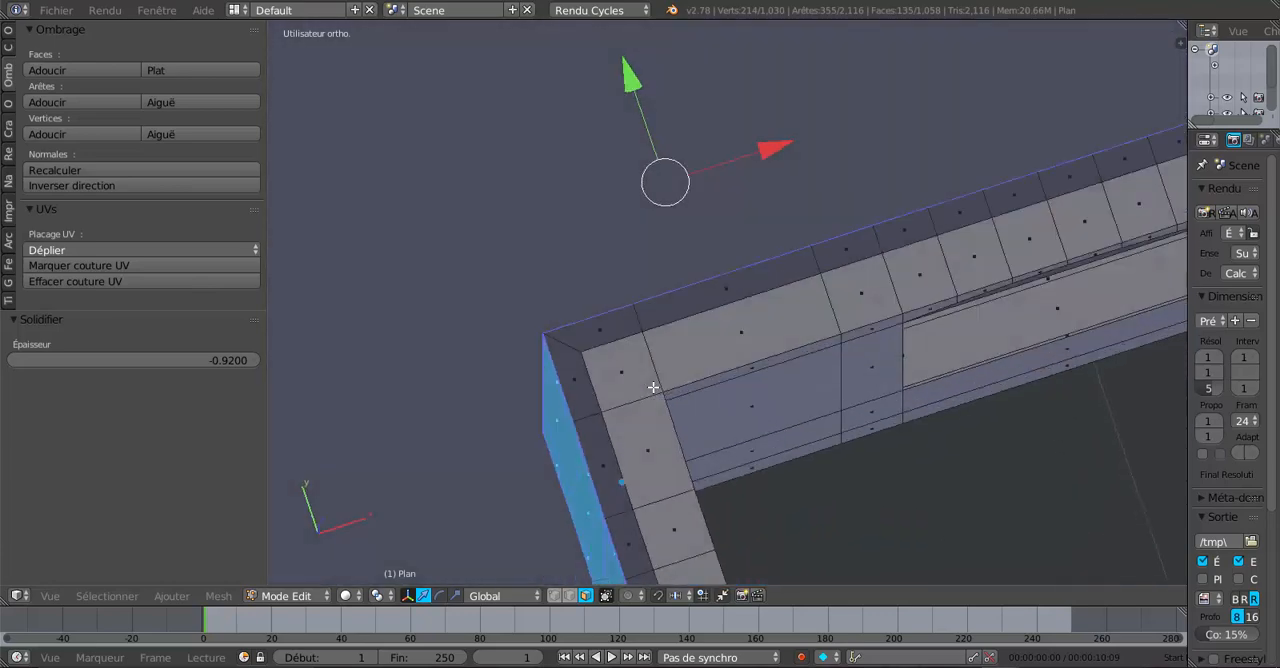
scroll(654, 388, "down", 5)
middle_click_drag(716, 429, 645, 427)
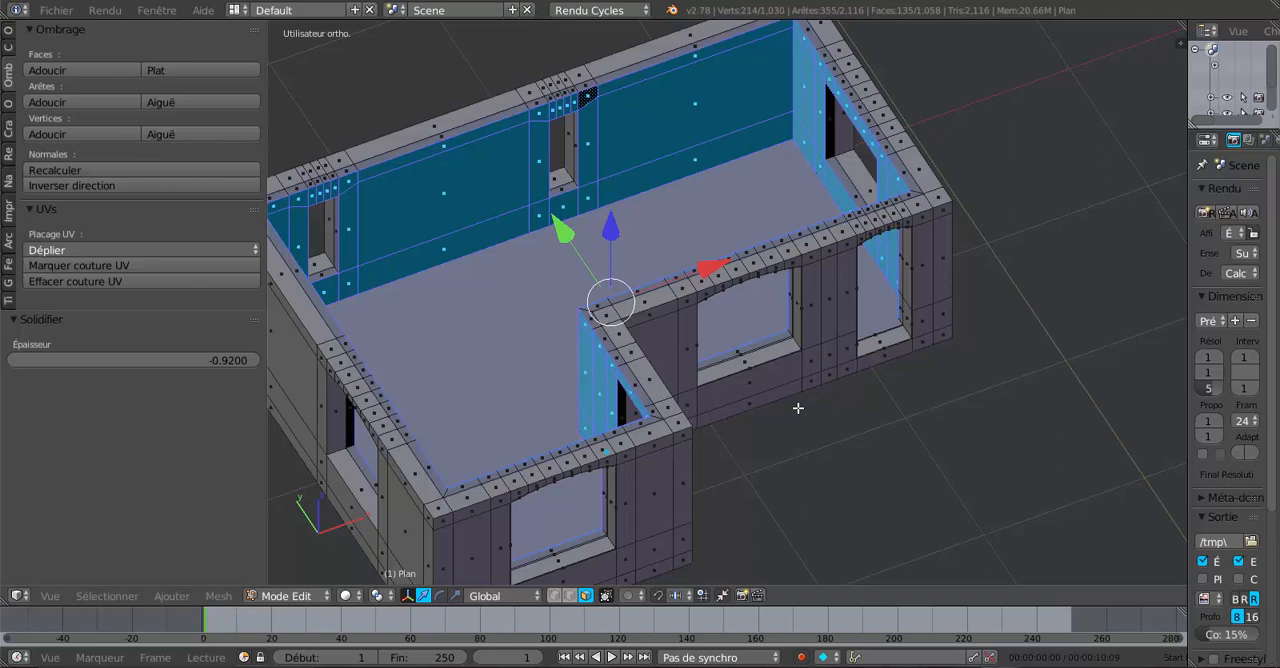
key("ctrl+l")
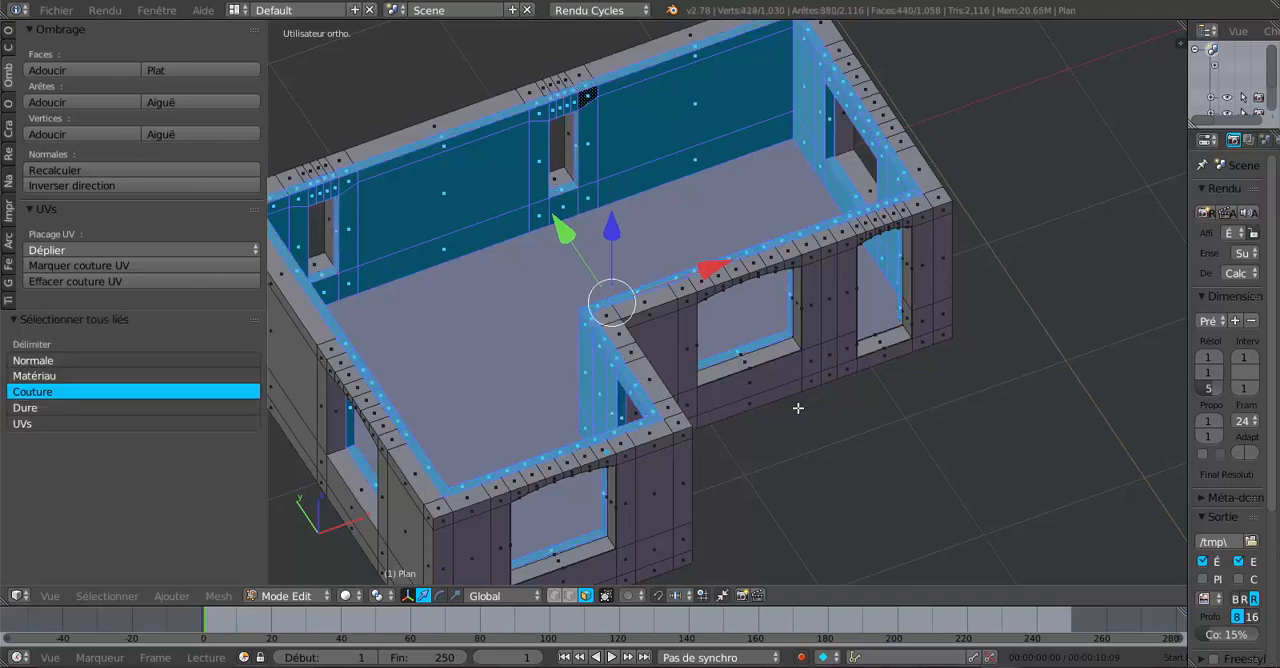
middle_click_drag(807, 401, 860, 349)
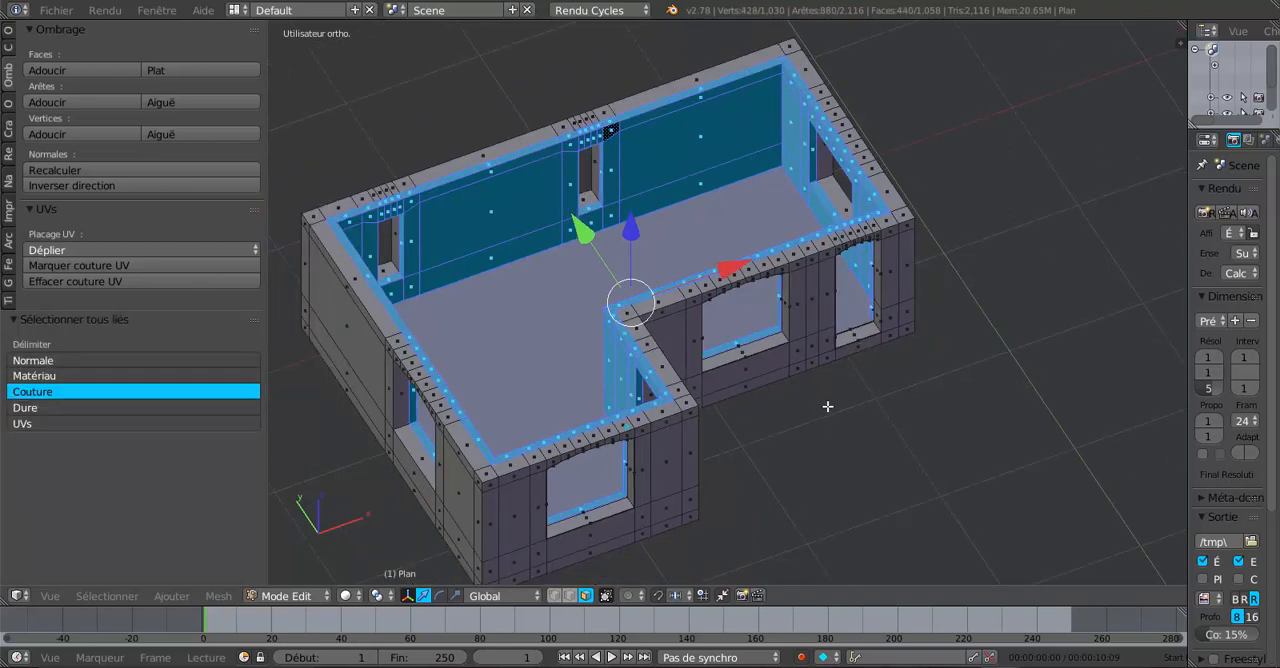
middle_click_drag(826, 410, 793, 433)
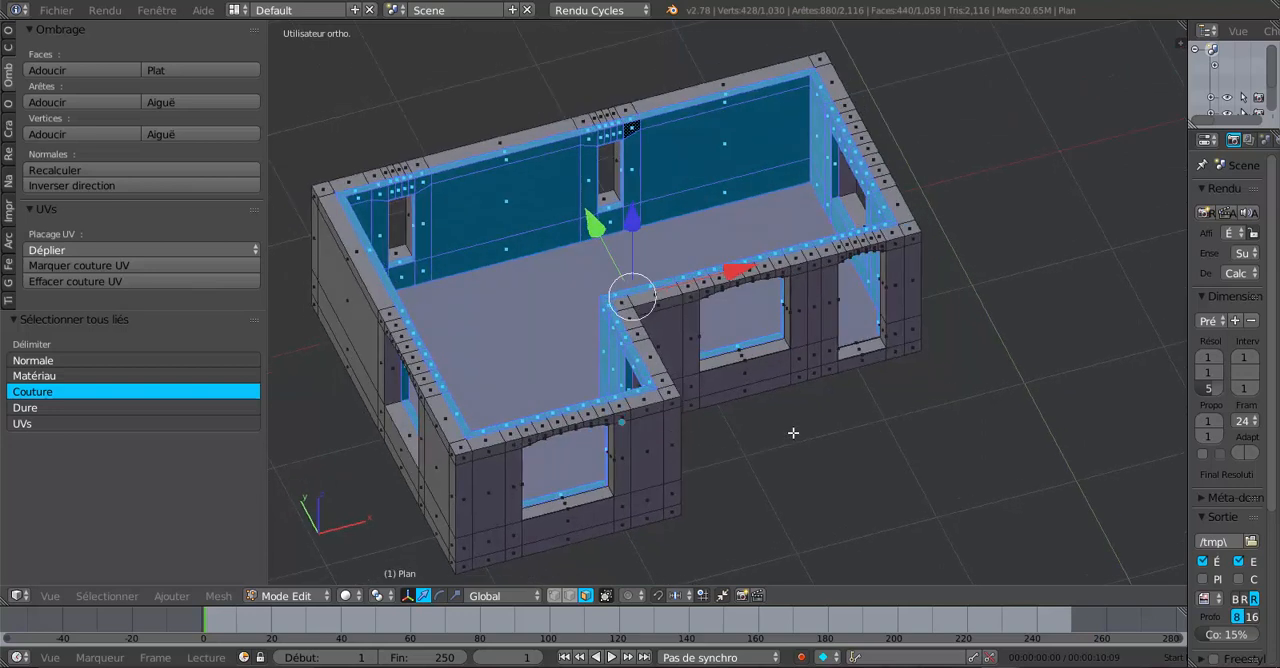
key("p")
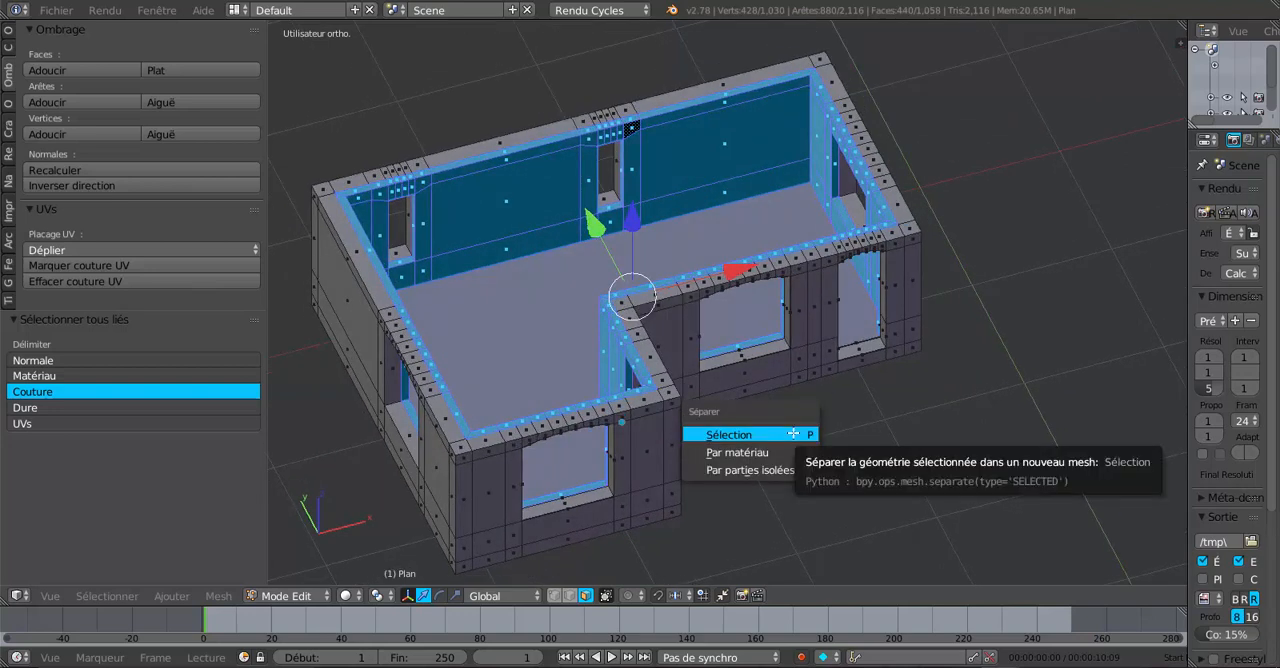
left_click(793, 434)
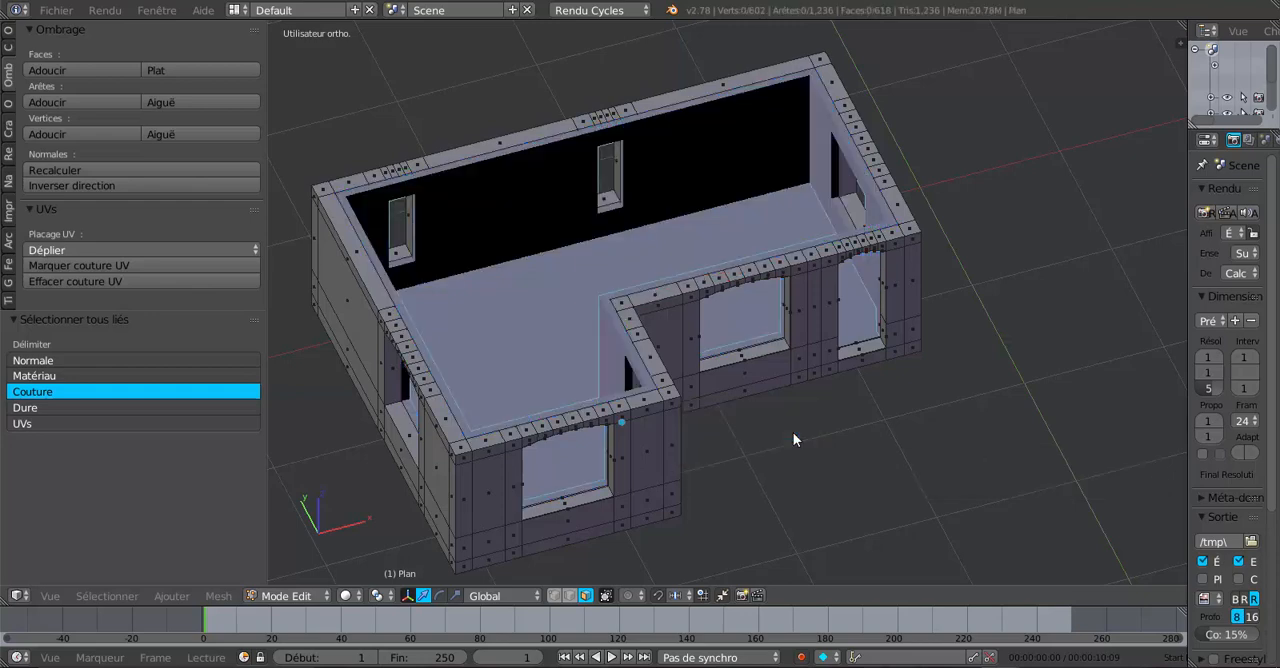
Return to object mode and select the separated lining object.
key("Tab")
middle_click_drag(791, 446, 959, 455)
right_click(805, 415)
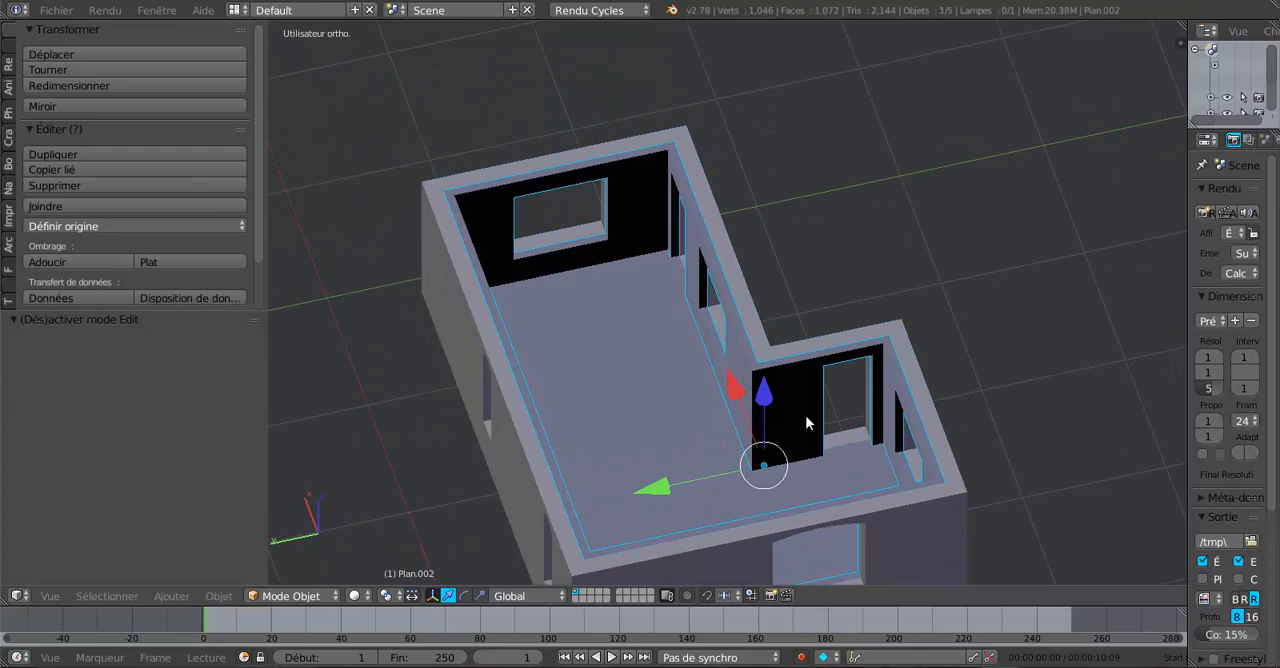
Try shifting the lining object along the Z axis and undo both moves.
middle_click_drag(805, 415, 795, 398)
key("g")
key("z")
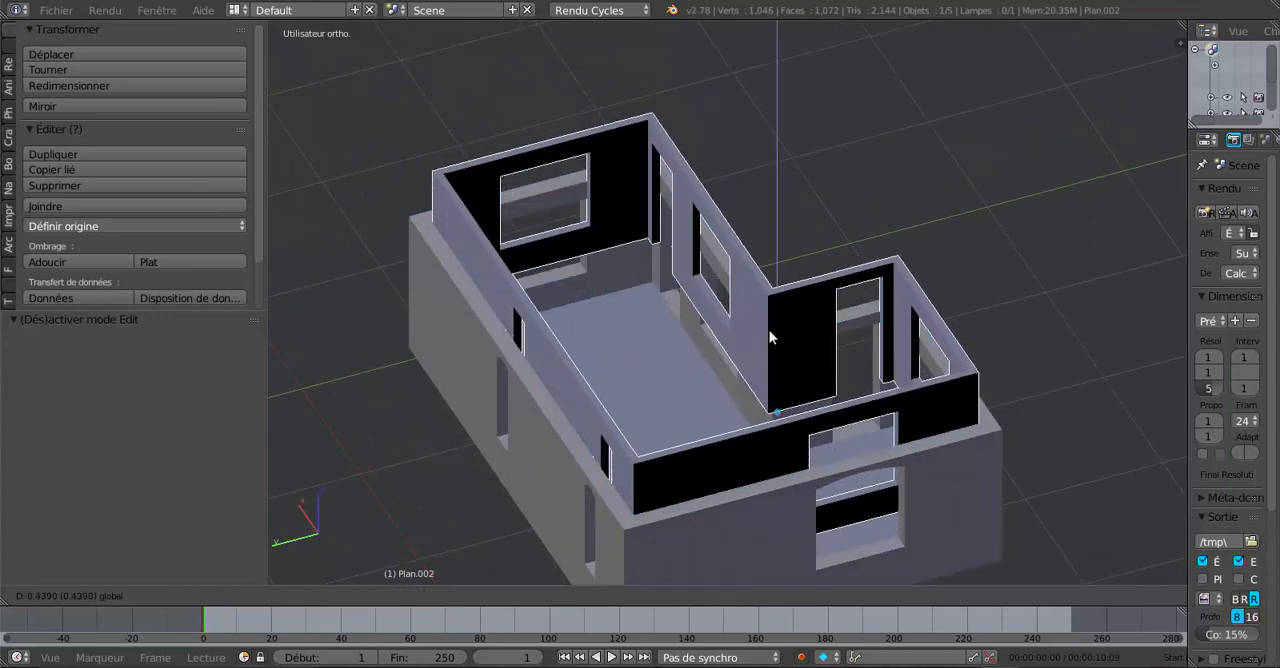
left_click(805, 347)
scroll(790, 360, "up", 6)
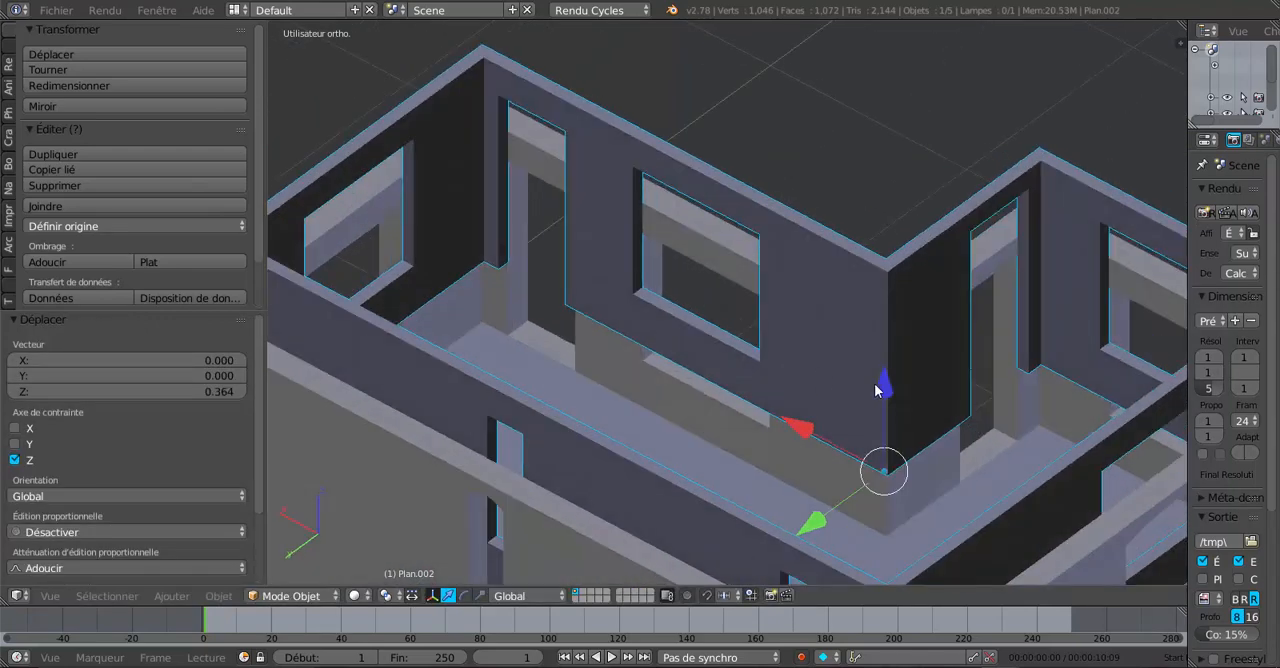
left_click_drag(877, 389, 849, 468)
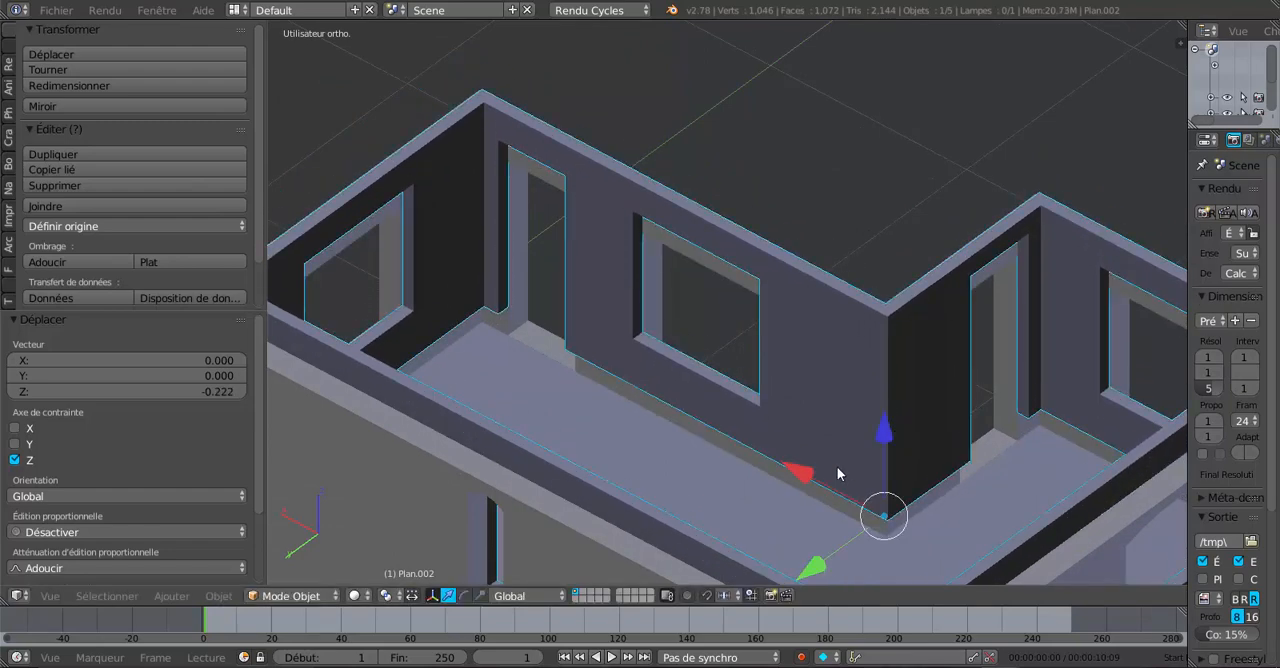
key("ctrl+z")
key("ctrl+z")
Widen the properties area and create a new material for the lining object.
middle_click_drag(785, 481, 652, 460)
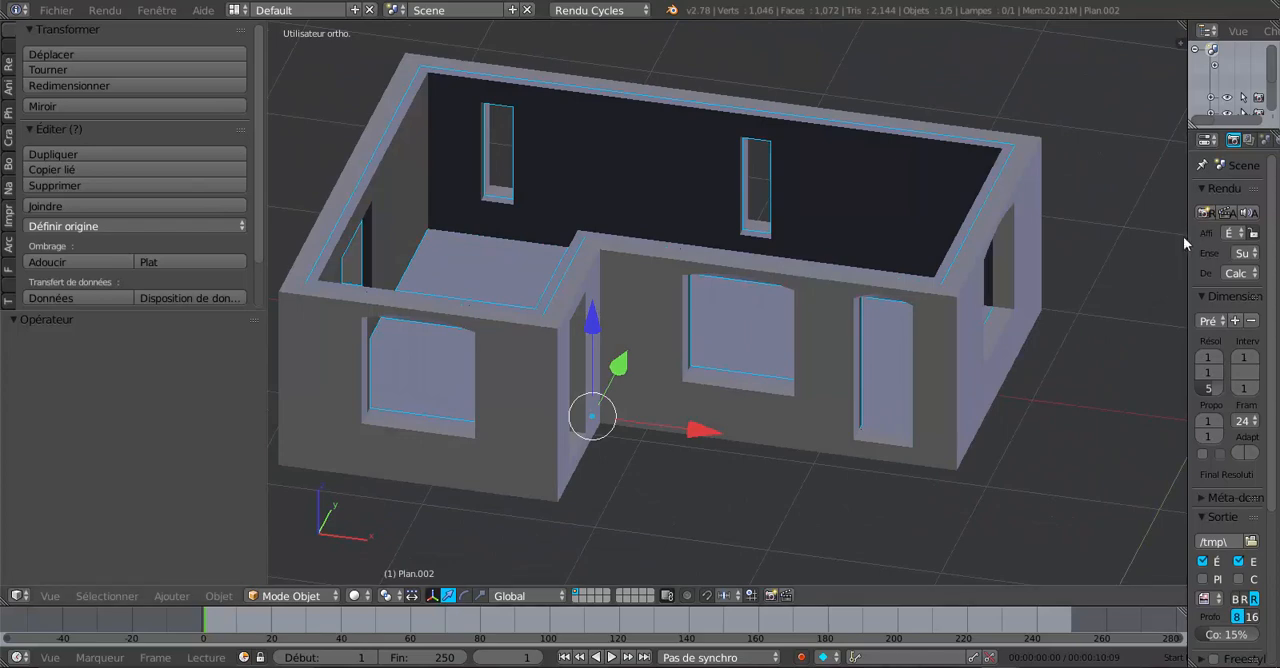
left_click_drag(1186, 236, 1082, 233)
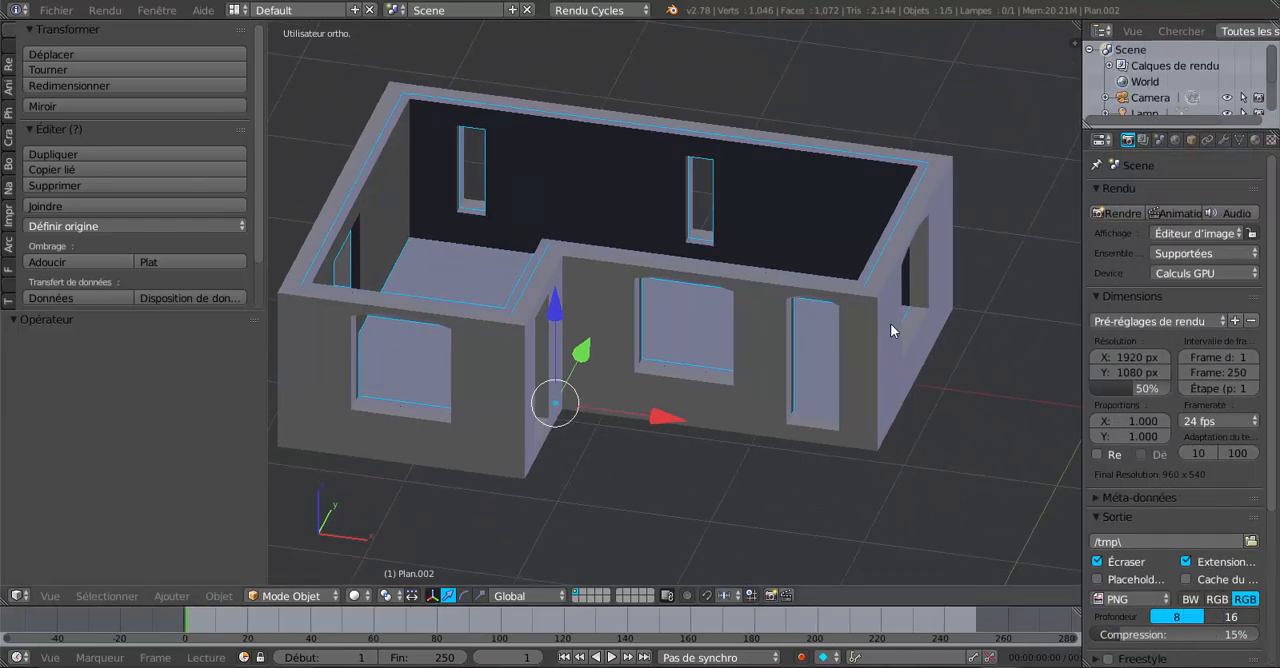
middle_click_drag(890, 323, 863, 324)
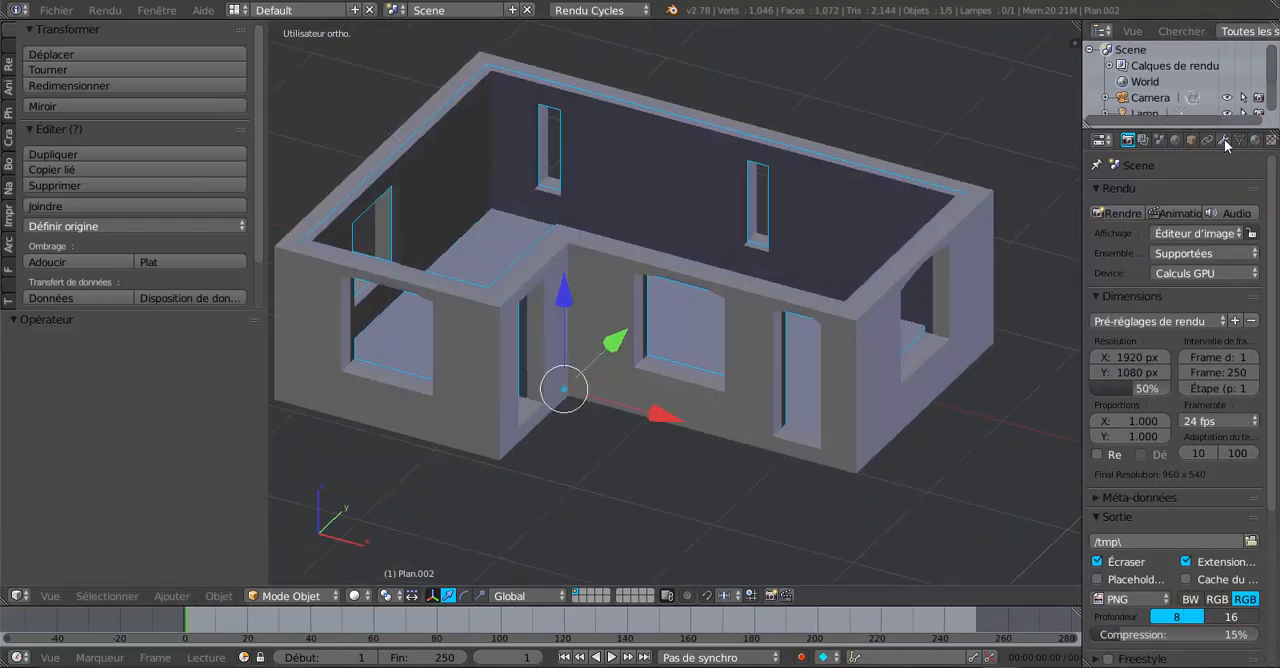
left_click(1255, 140)
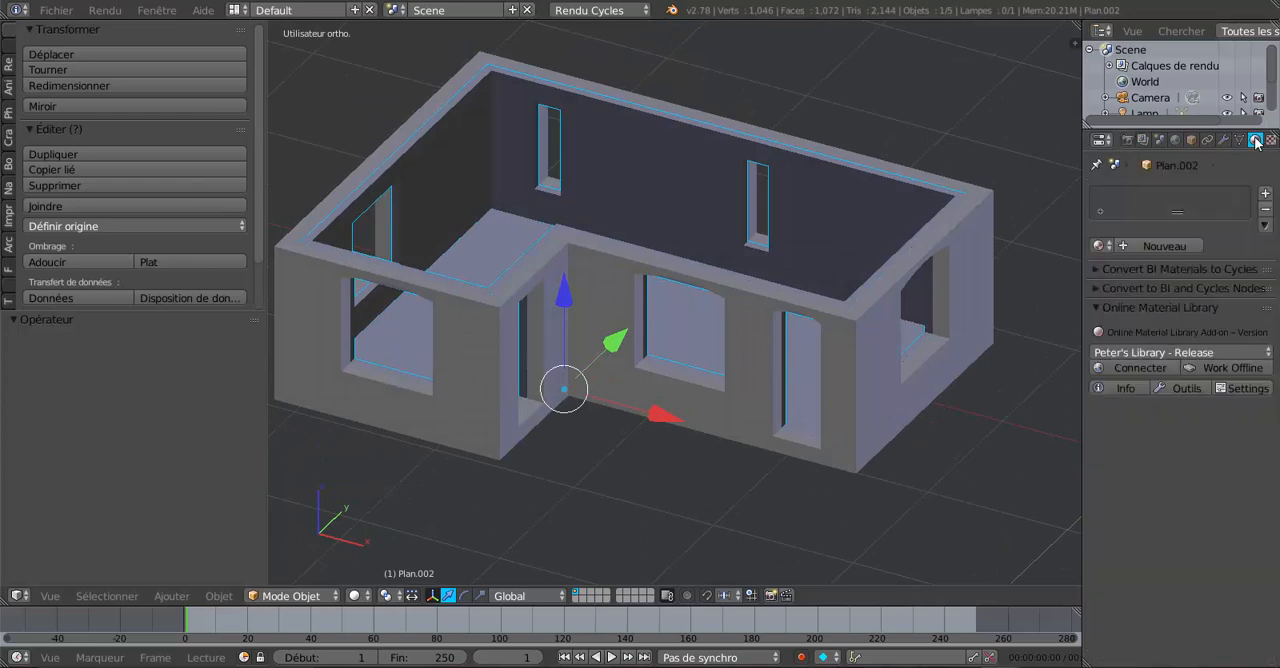
left_click(1169, 248)
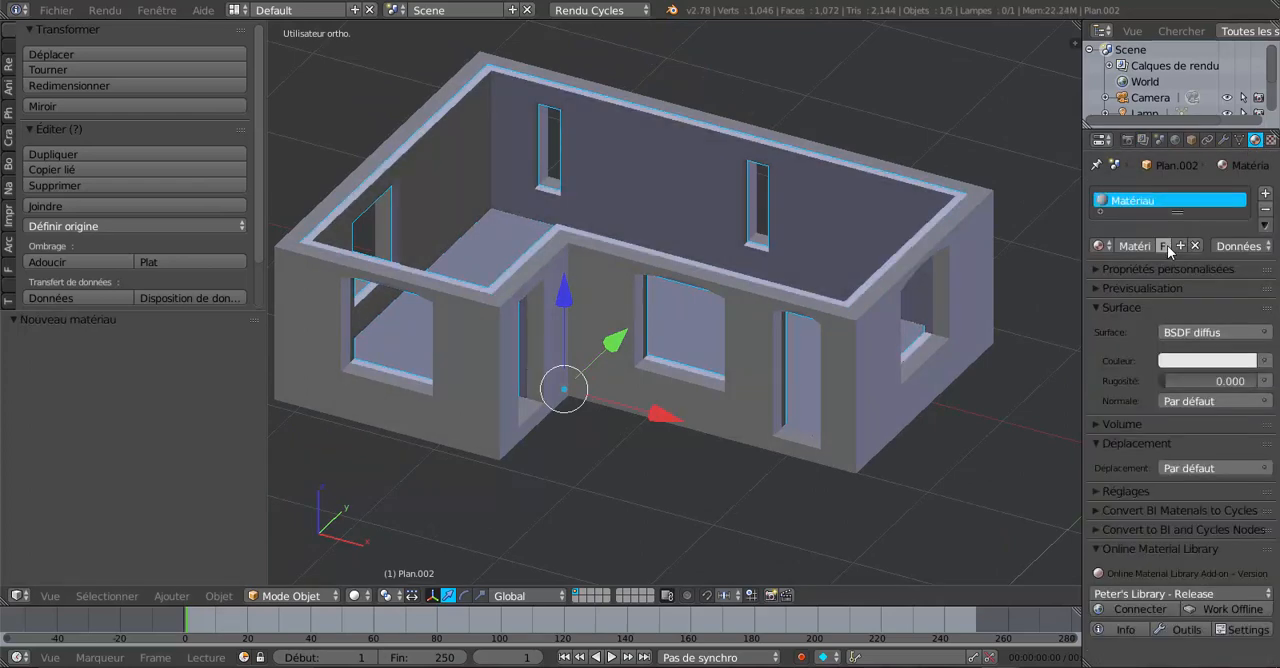
Add a second material slot with a new material, Matériau.001, and give it a salmon colour.
left_click(1266, 195)
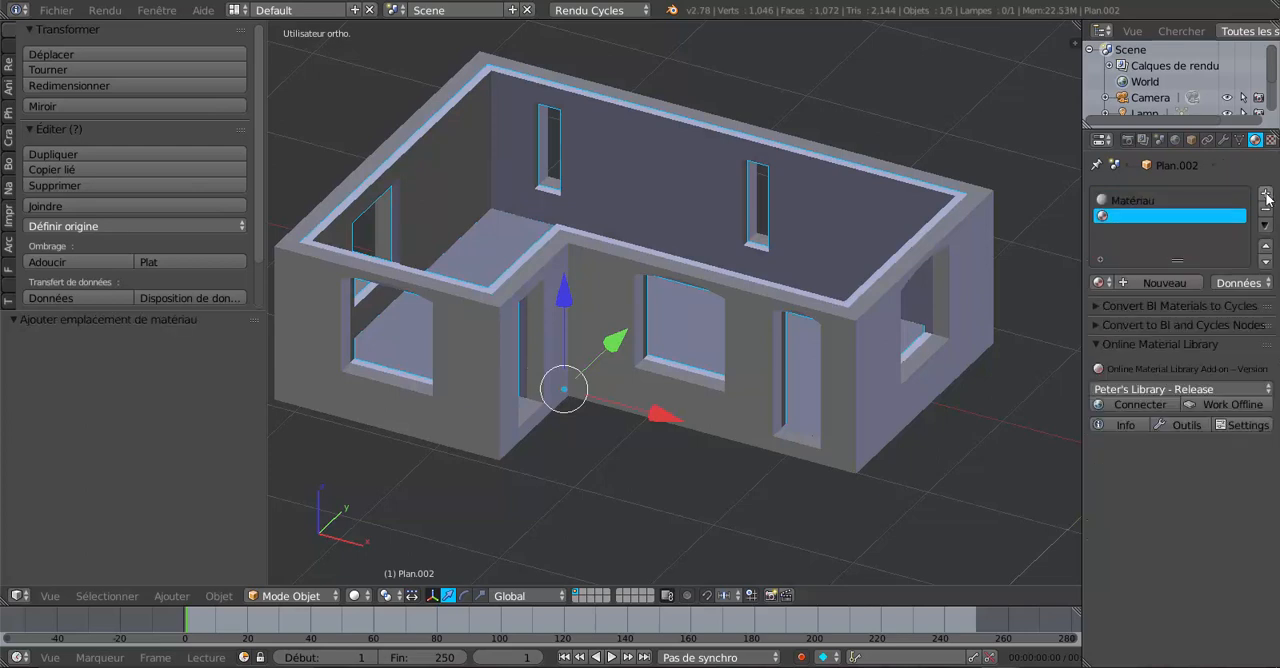
left_click(1165, 284)
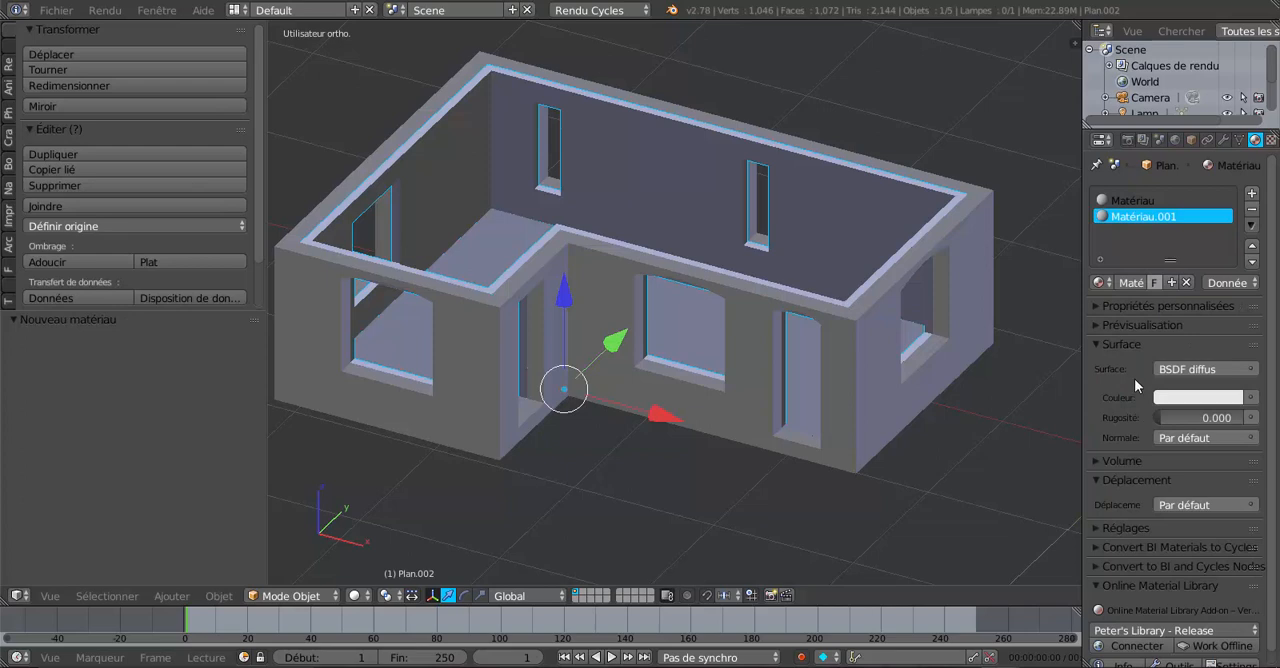
left_click(1182, 399)
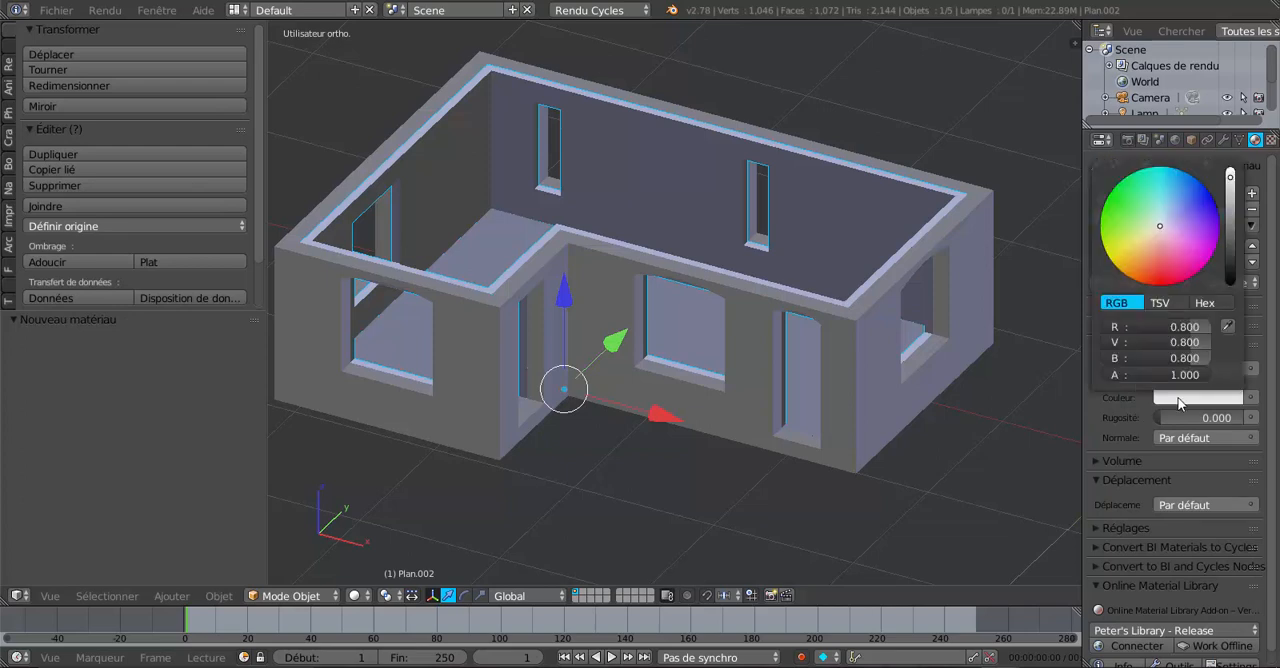
left_click(1152, 253)
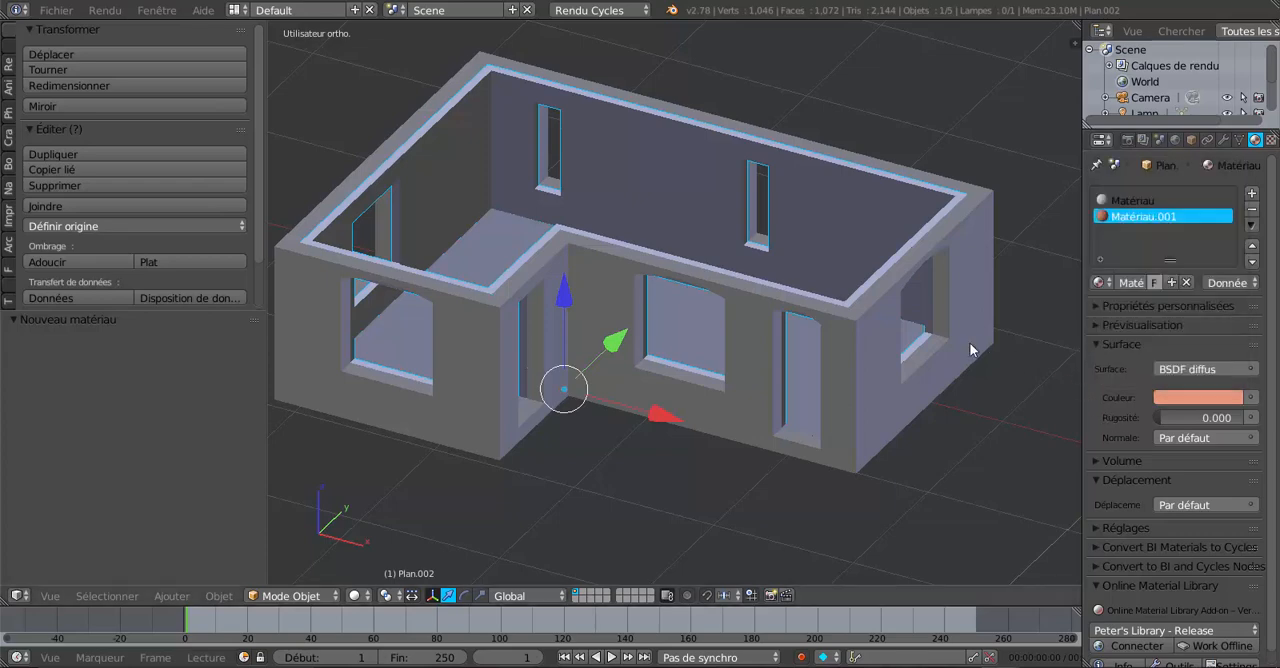
In edit mode assign Matériau.001 to all lining faces and switch viewport shading to Material.
key("Tab")
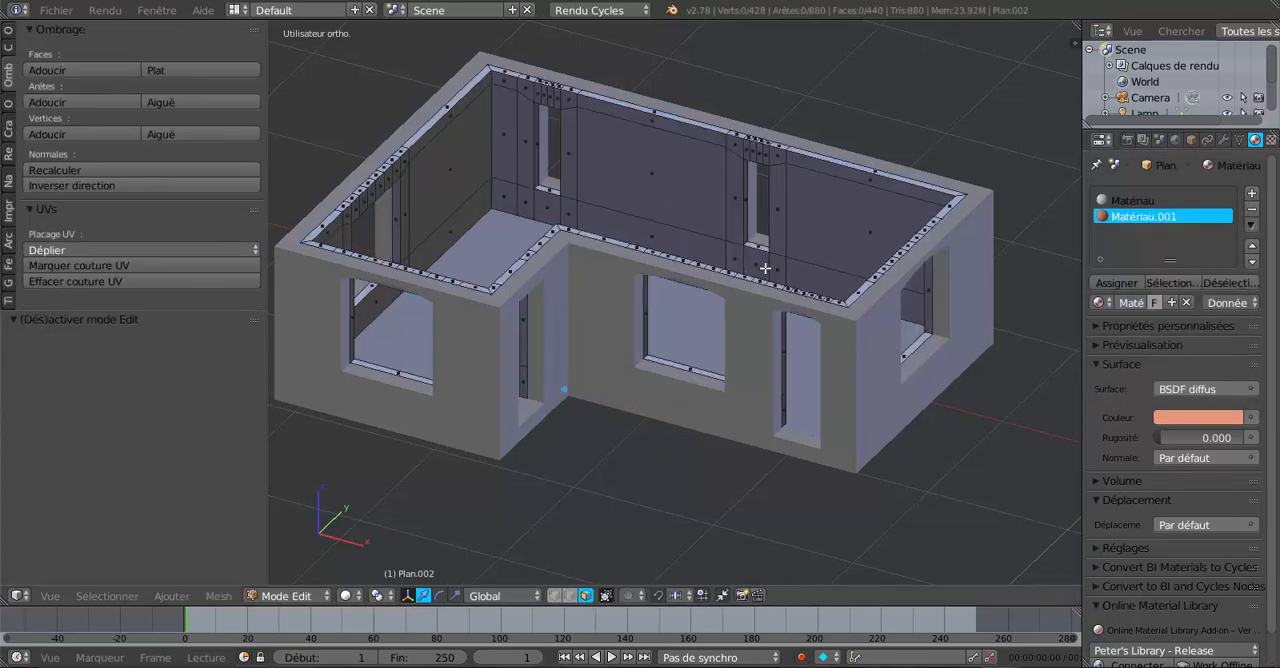
scroll(765, 269, "up", 1)
scroll(765, 269, "down", 1)
key("a")
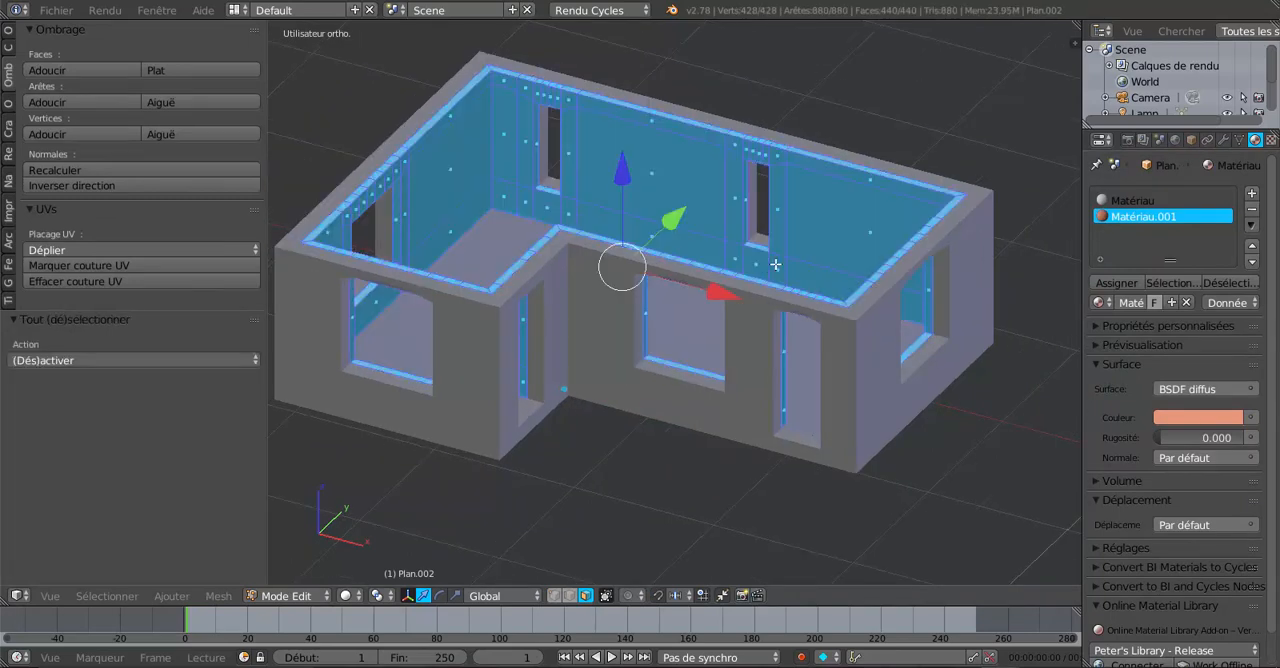
left_click(1116, 283)
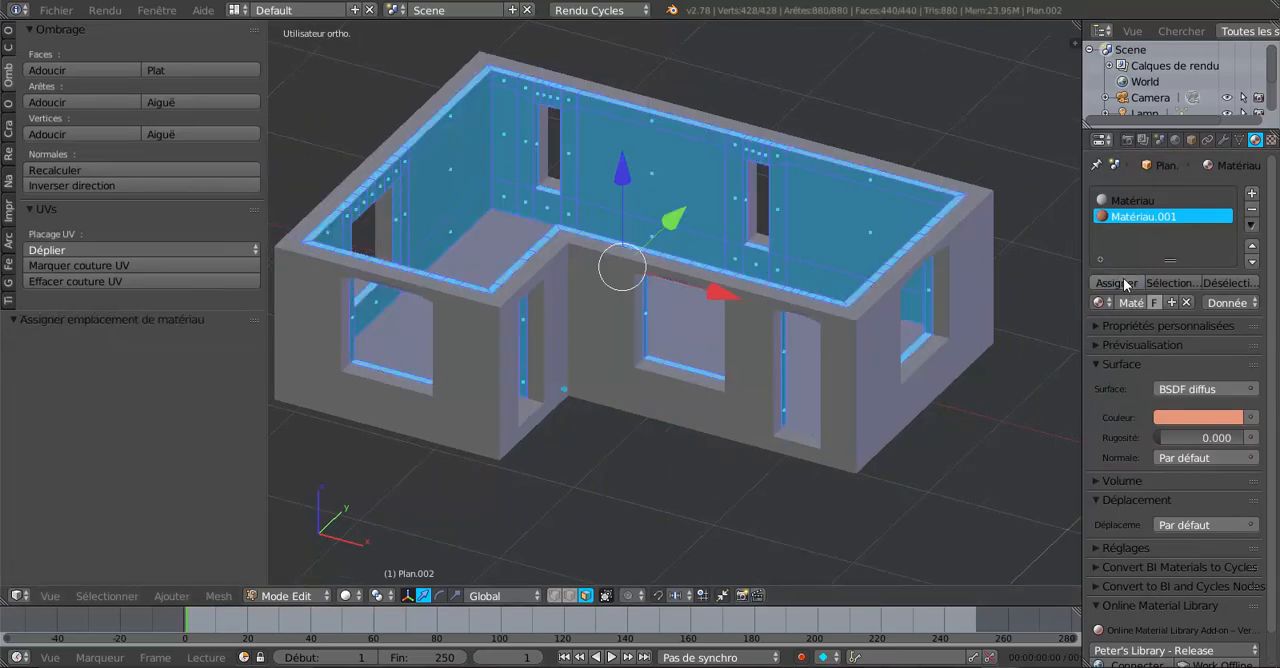
left_click(346, 596)
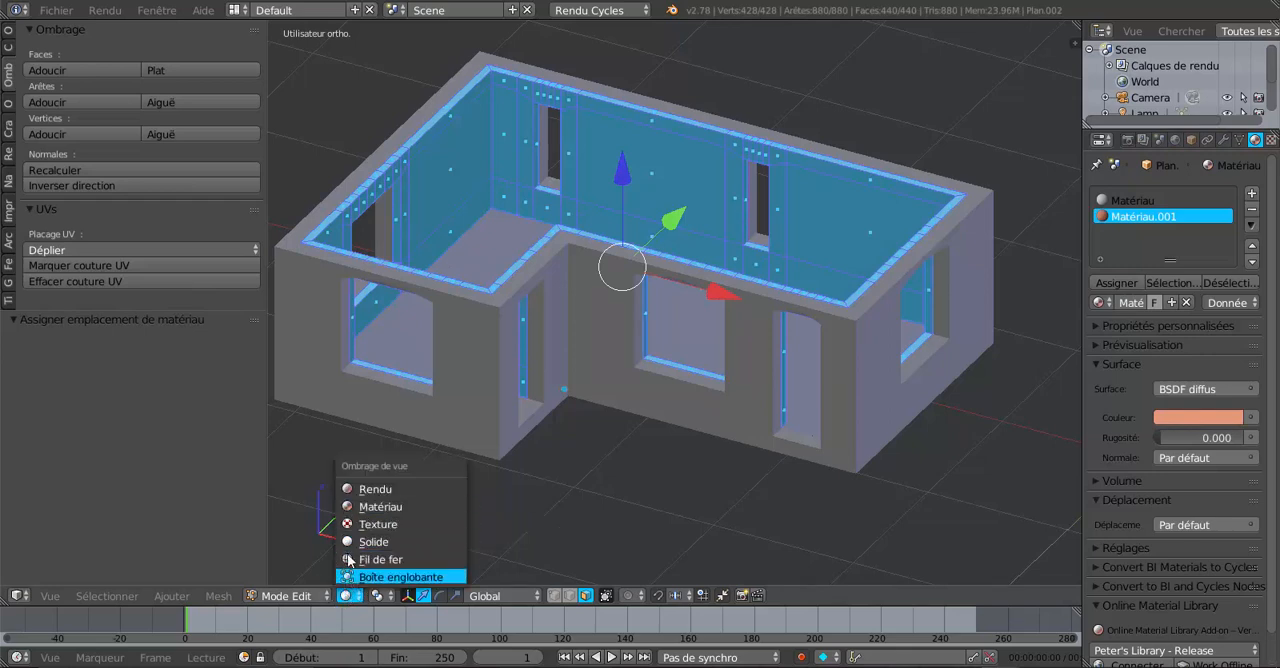
left_click(370, 512)
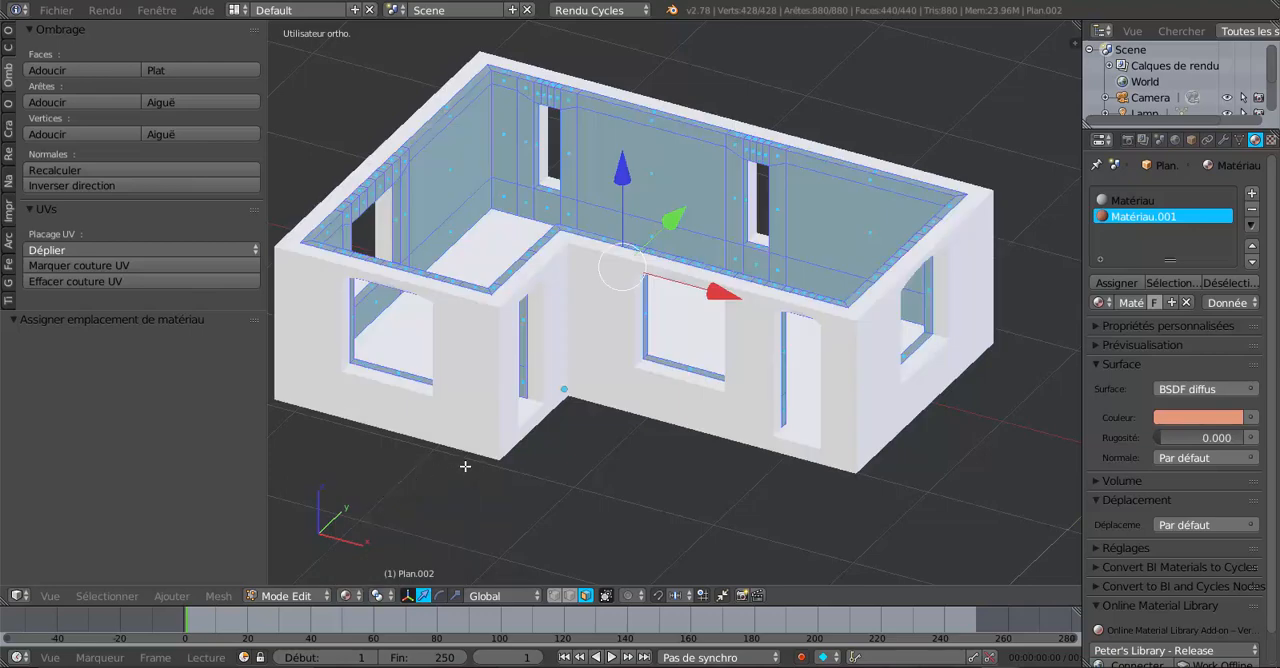
Return to object mode and select the outer wall object.
key("Tab")
middle_click_drag(539, 445, 713, 430)
scroll(740, 436, "up", 1)
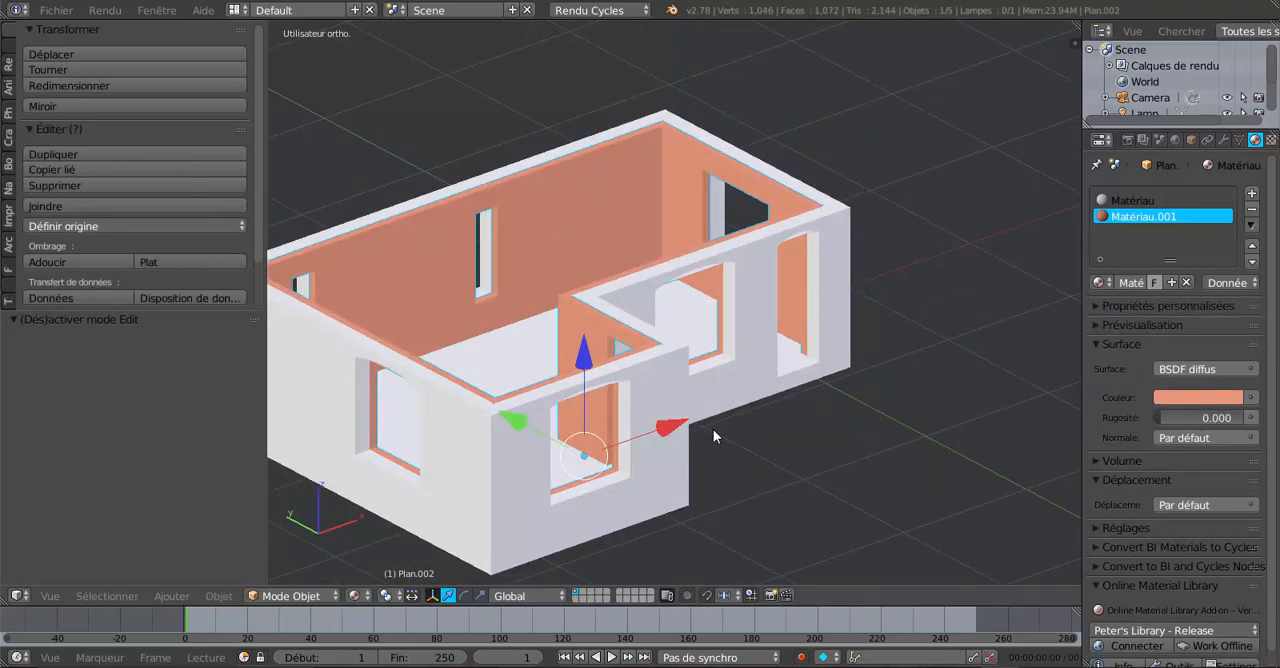
key("Tab")
key("Tab")
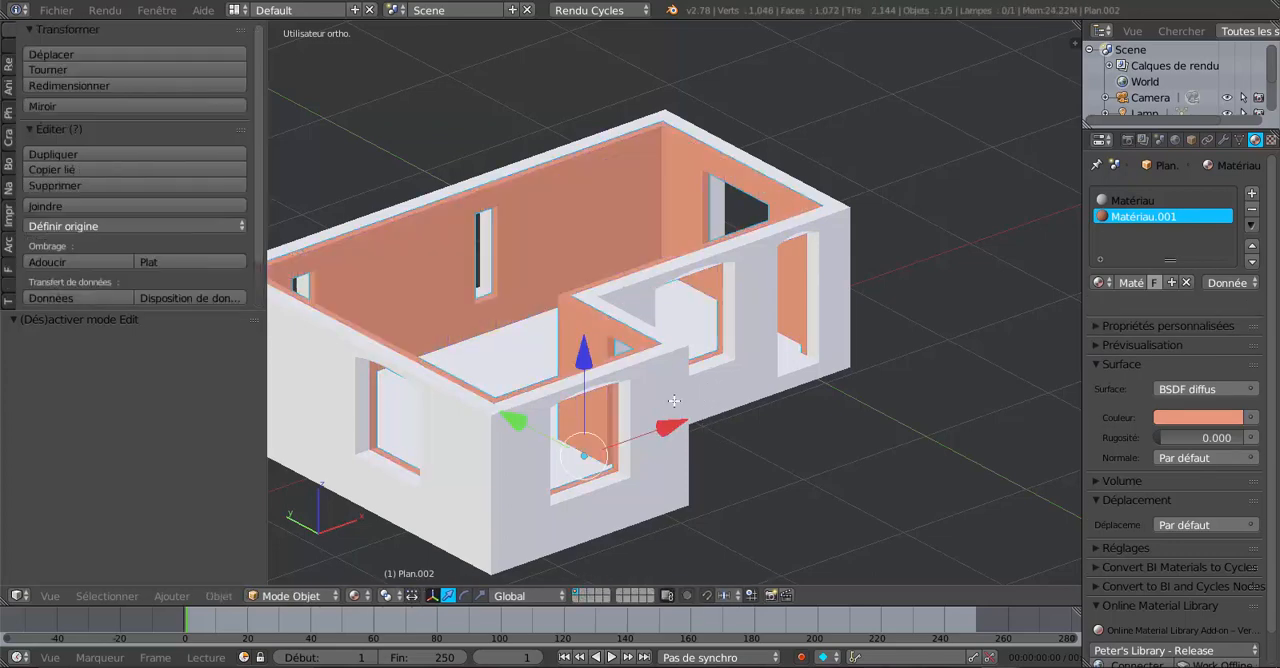
right_click(674, 398)
middle_click_drag(929, 384, 890, 386)
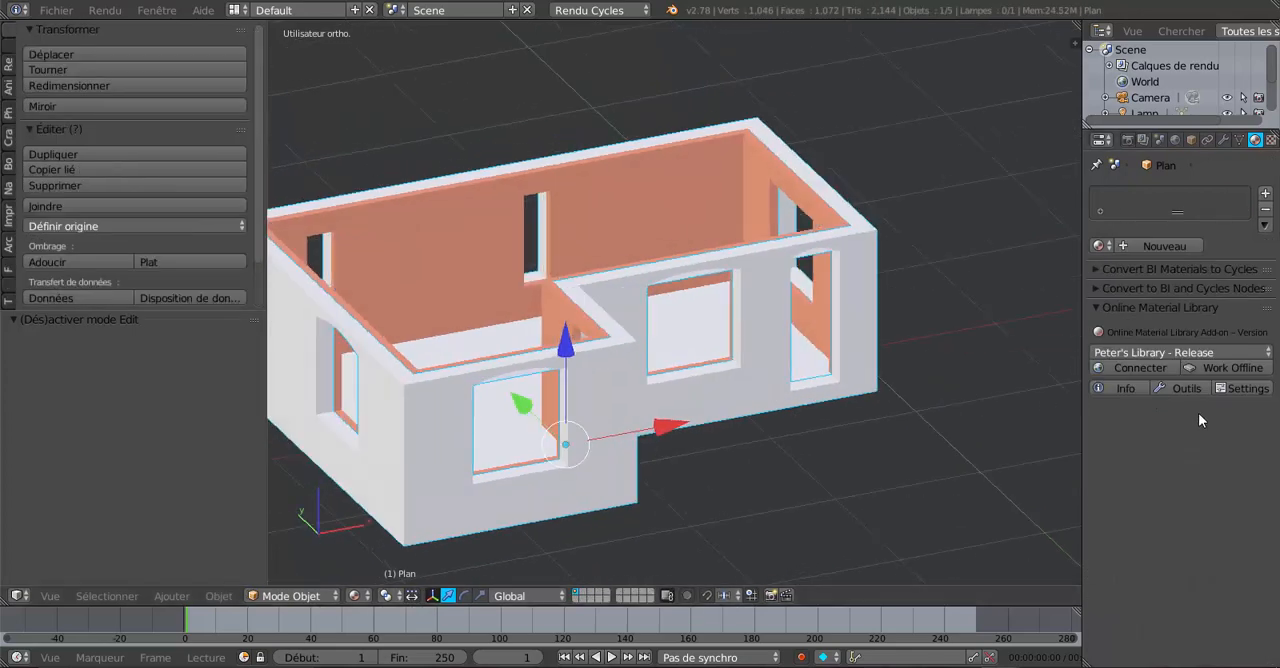
middle_click_drag(975, 390, 993, 386)
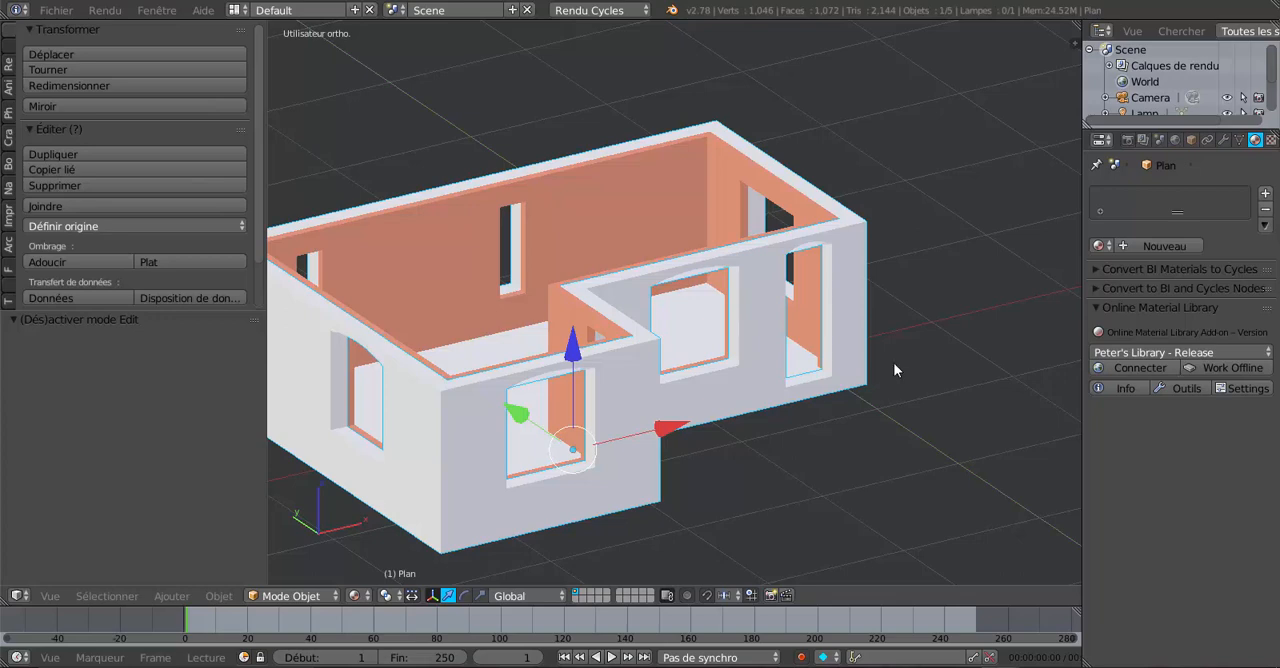
Select all wall faces in edit mode and create a new material, Matériau.002, with a beige colour.
key("Tab")
key("a")
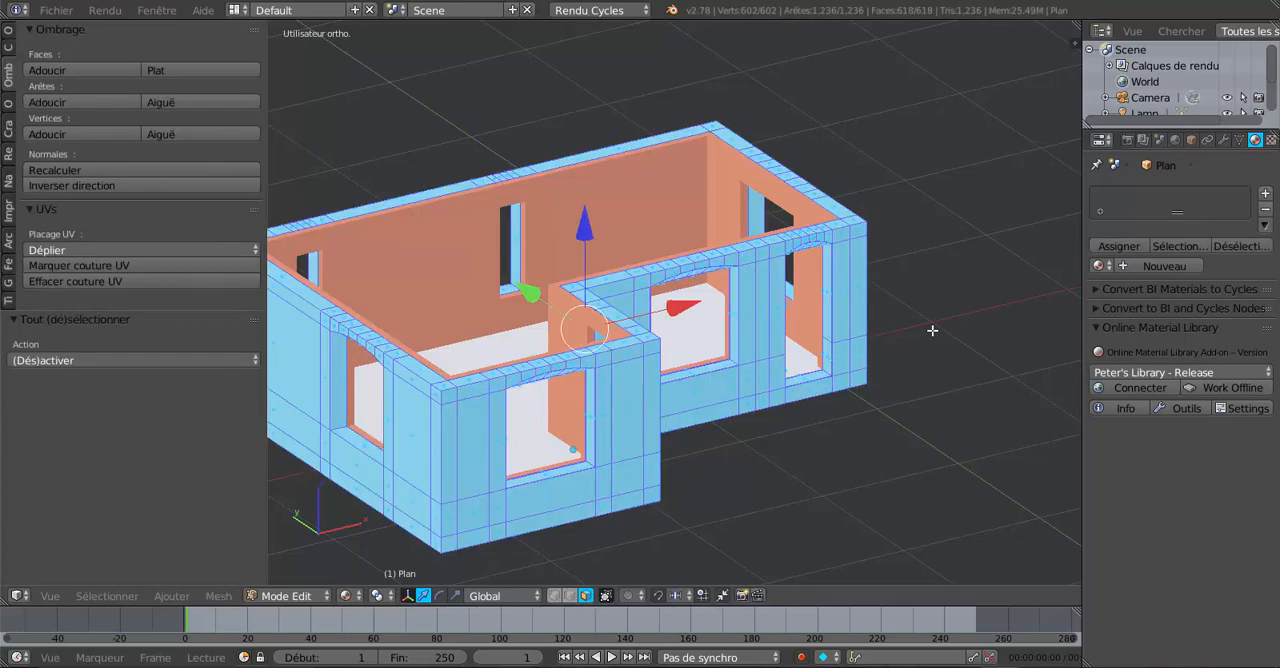
scroll(1260, 140, "down", 1)
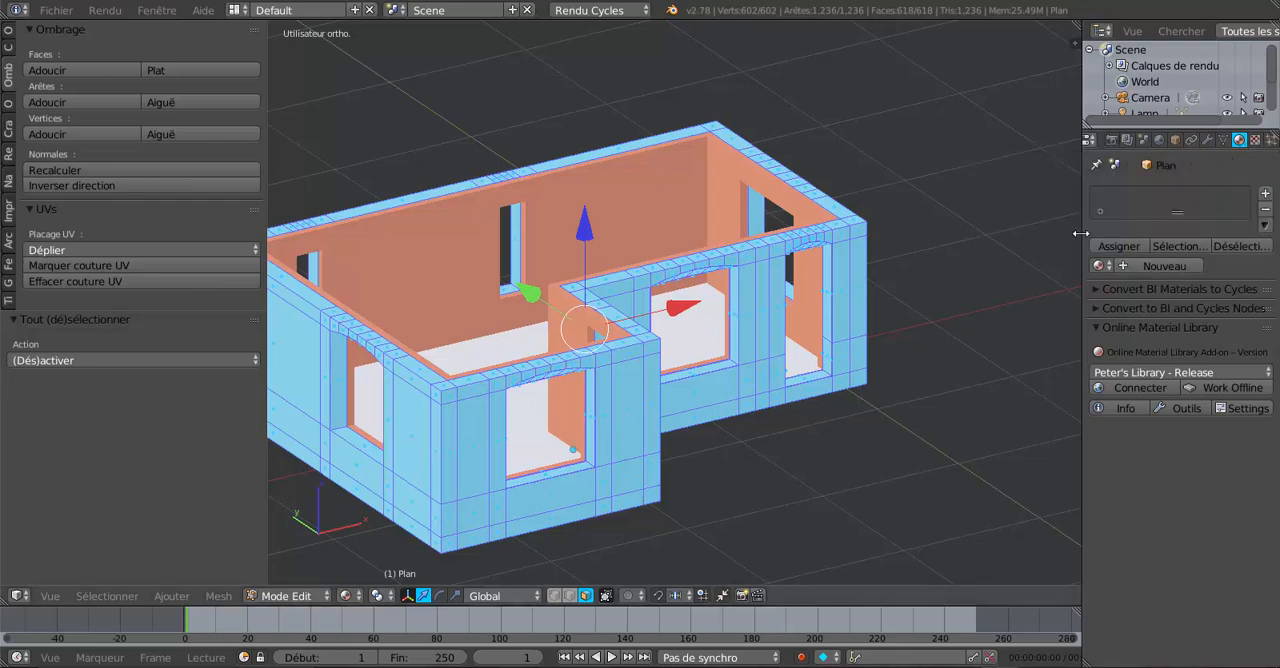
left_click_drag(1081, 232, 990, 232)
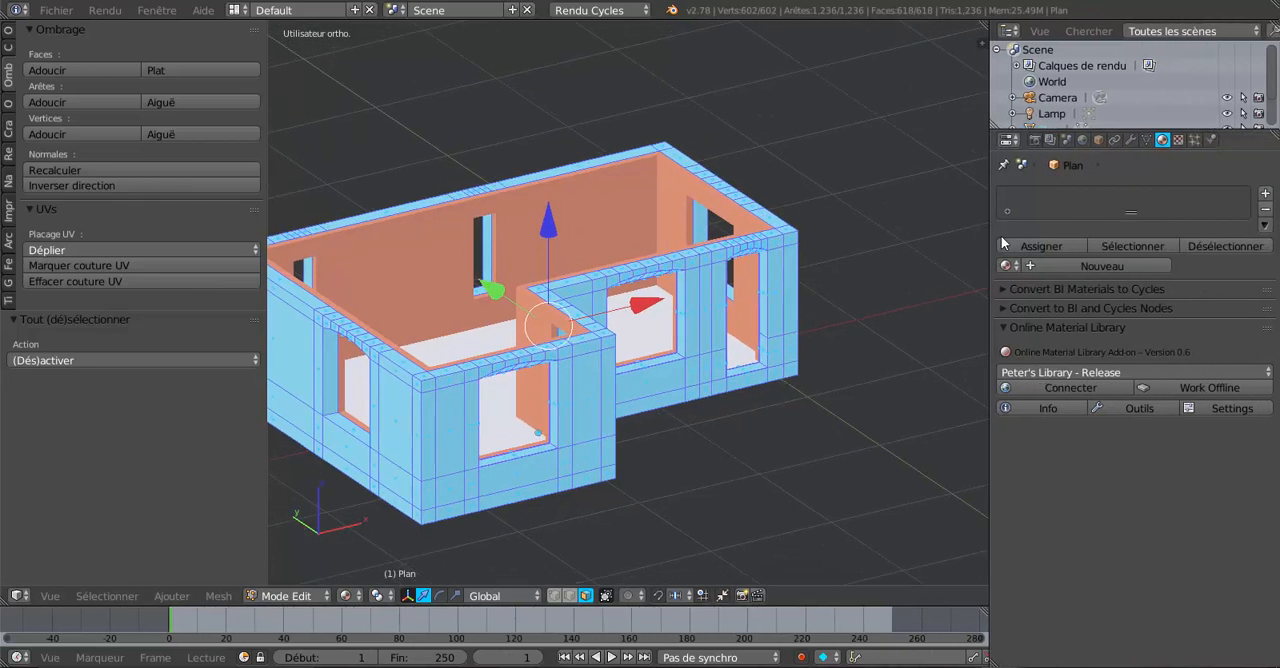
left_click(1096, 266)
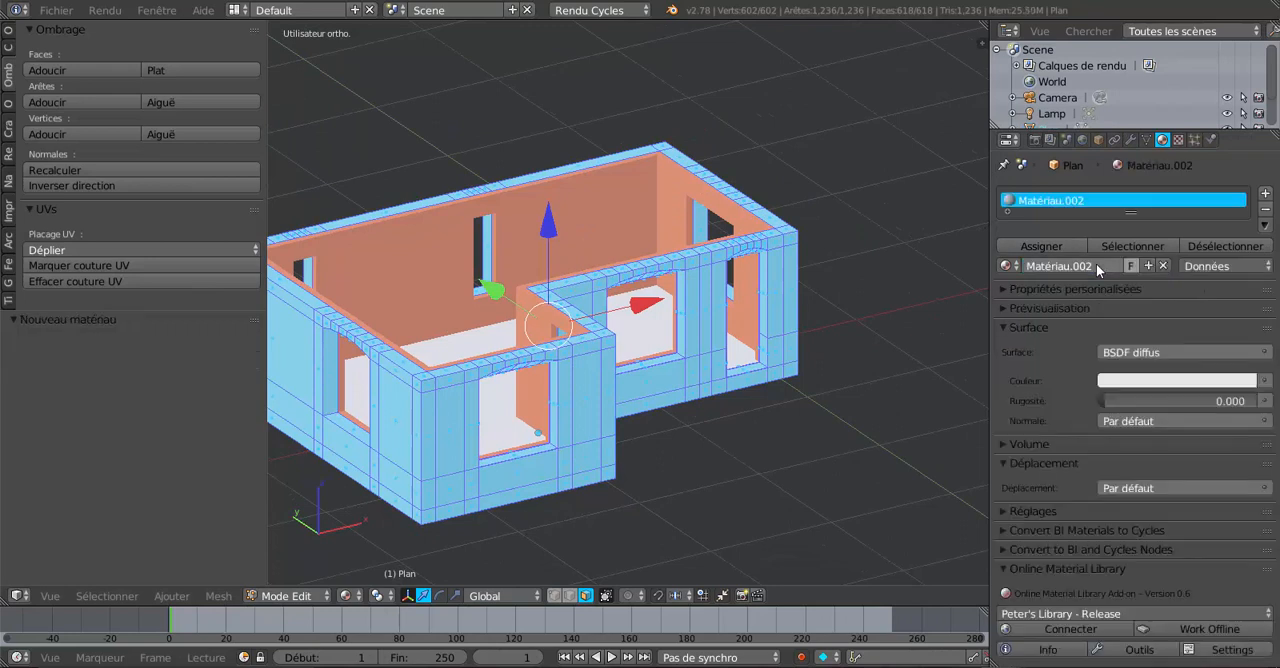
left_click(1160, 380)
left_click_drag(1146, 238, 1159, 224)
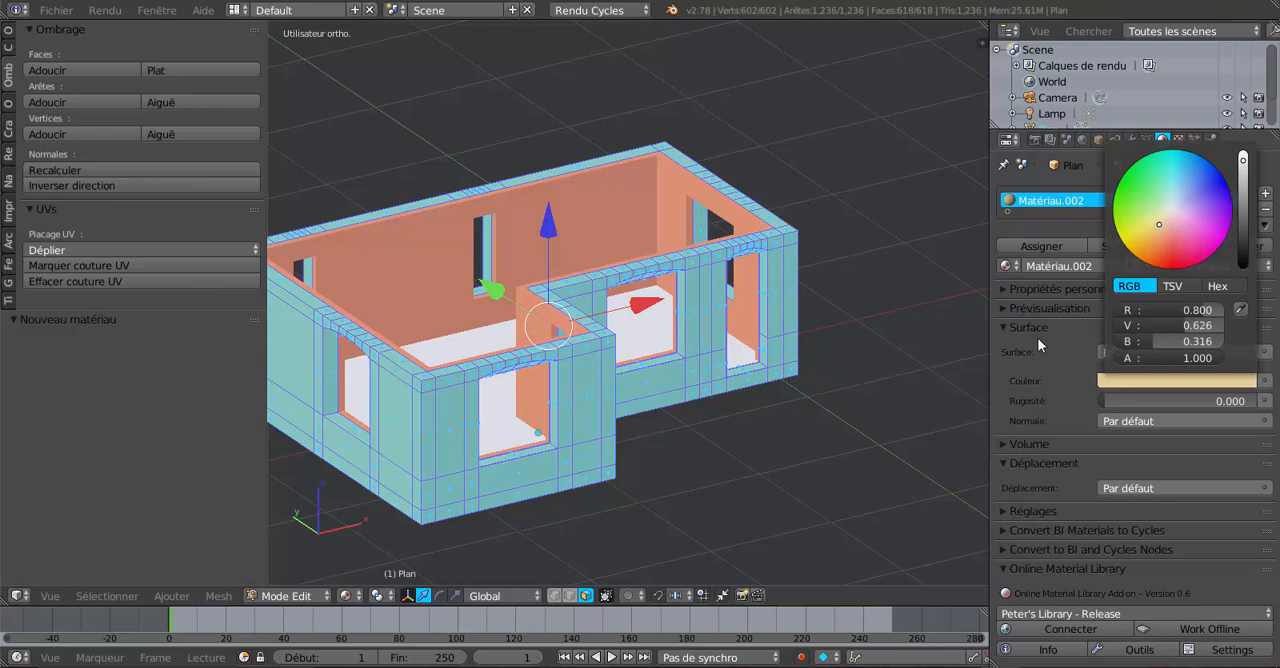
Assign Matériau.002 to the selected wall faces and return to object mode.
left_click(1046, 249)
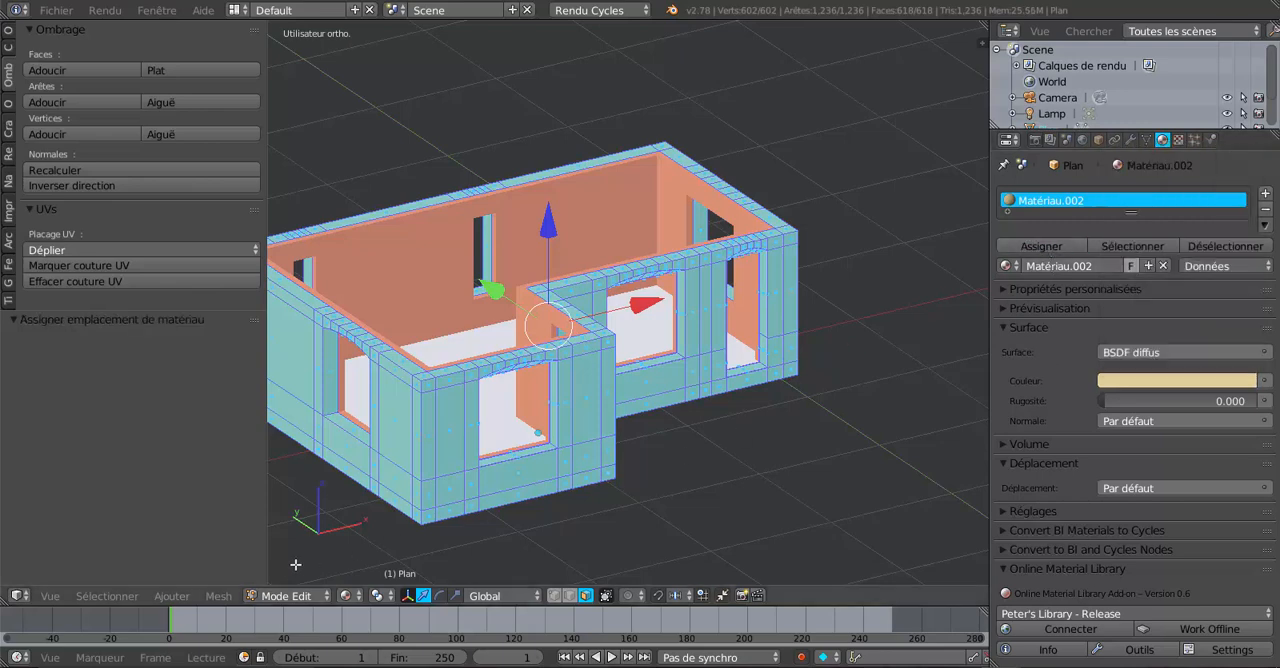
left_click(286, 596)
key("Tab")
Select the inner lining object and enter its edit mode.
middle_click_drag(730, 538, 881, 465)
scroll(661, 476, "up", 6)
scroll(881, 465, "down", 5)
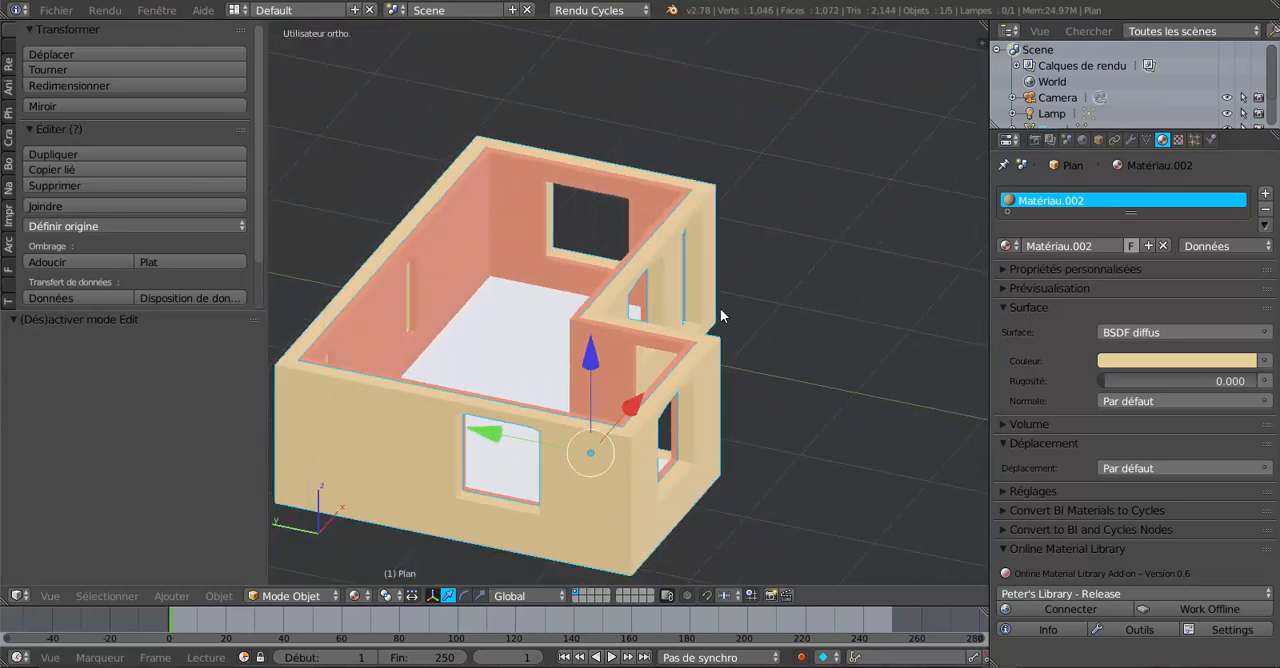
middle_click_drag(695, 311, 740, 321)
middle_click_drag(667, 389, 717, 384)
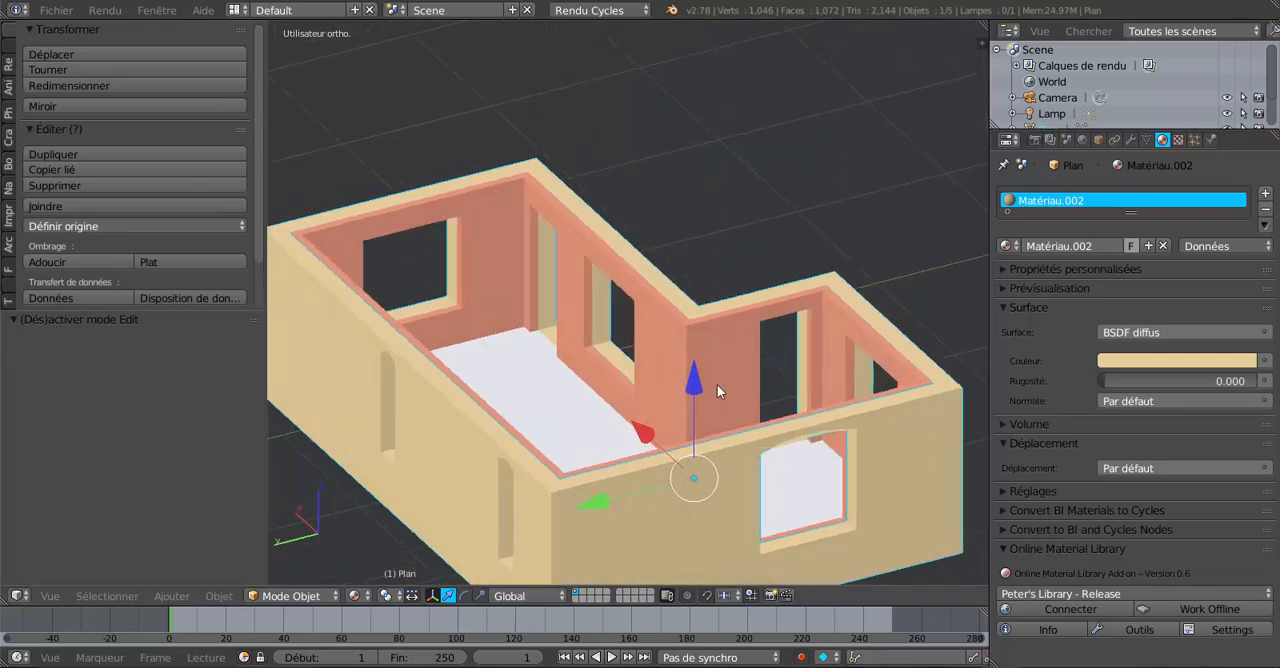
scroll(717, 384, "up", 4)
key("Tab")
key("Tab")
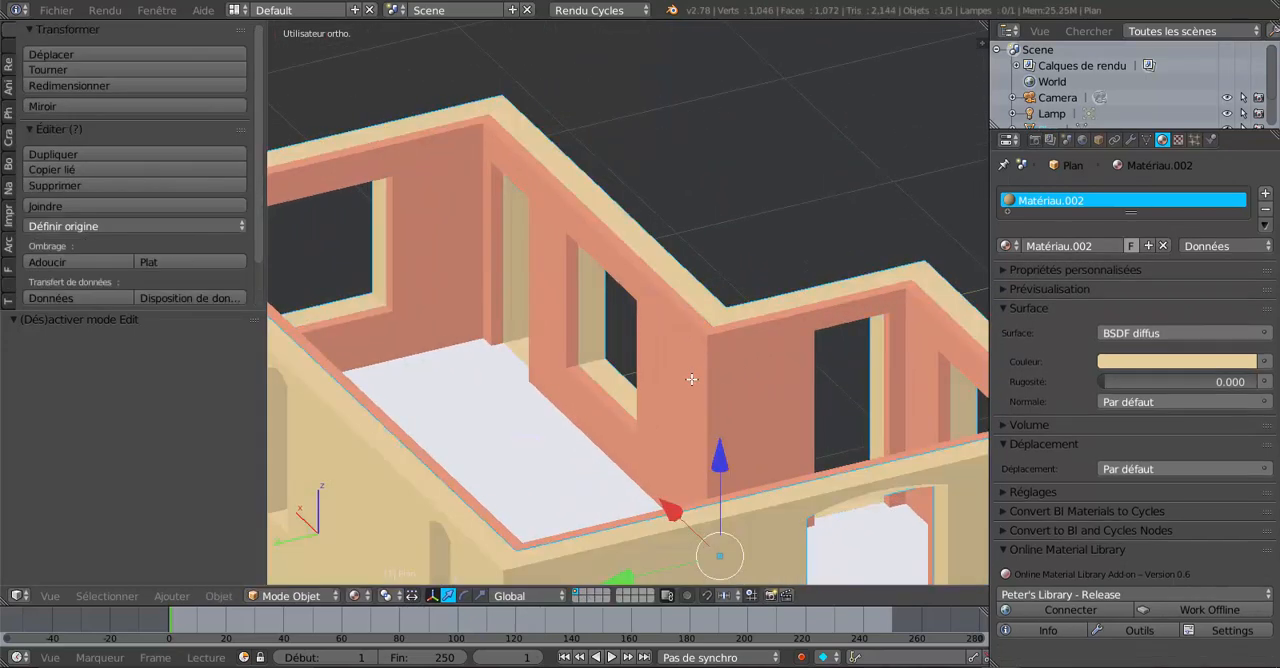
right_click(690, 381)
mouse_move(688, 388)
middle_mouse_down()
mouse_move(658, 382)
mouse_move(676, 385)
middle_mouse_up()
key("Tab")
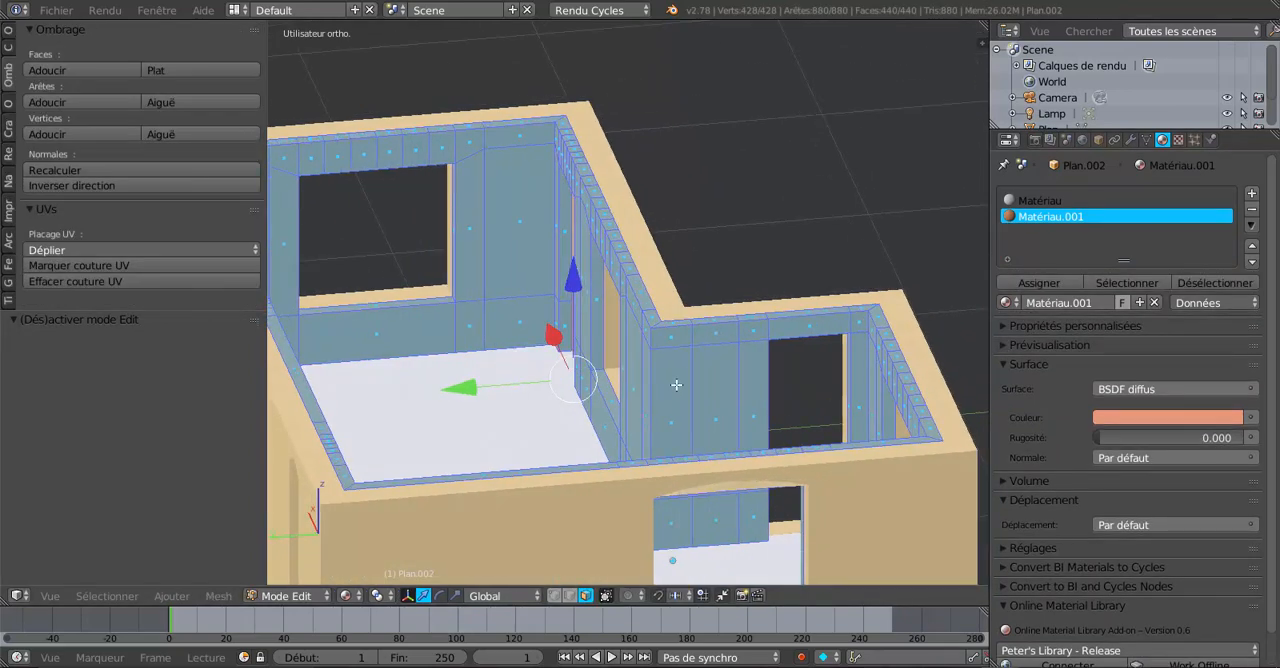
Select one lining wall face and extend the selection to all coplanar faces with Select Similar, Co-planaire.
right_click(694, 339, "alt")
scroll(694, 341, "down", 3)
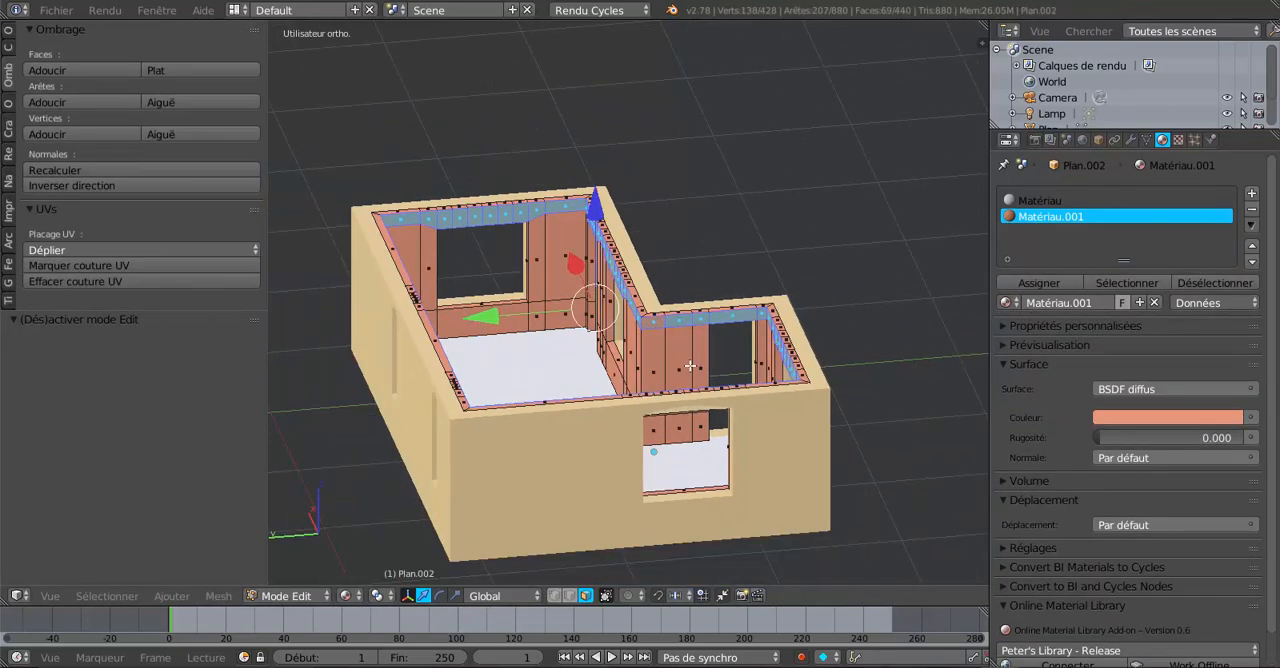
mouse_move(694, 341)
middle_mouse_down()
mouse_move(664, 391)
mouse_move(611, 388)
mouse_move(705, 345)
middle_mouse_up()
scroll(610, 388, "up", 2)
scroll(610, 388, "up", 1)
scroll(610, 388, "down", 2)
scroll(705, 345, "up", 2)
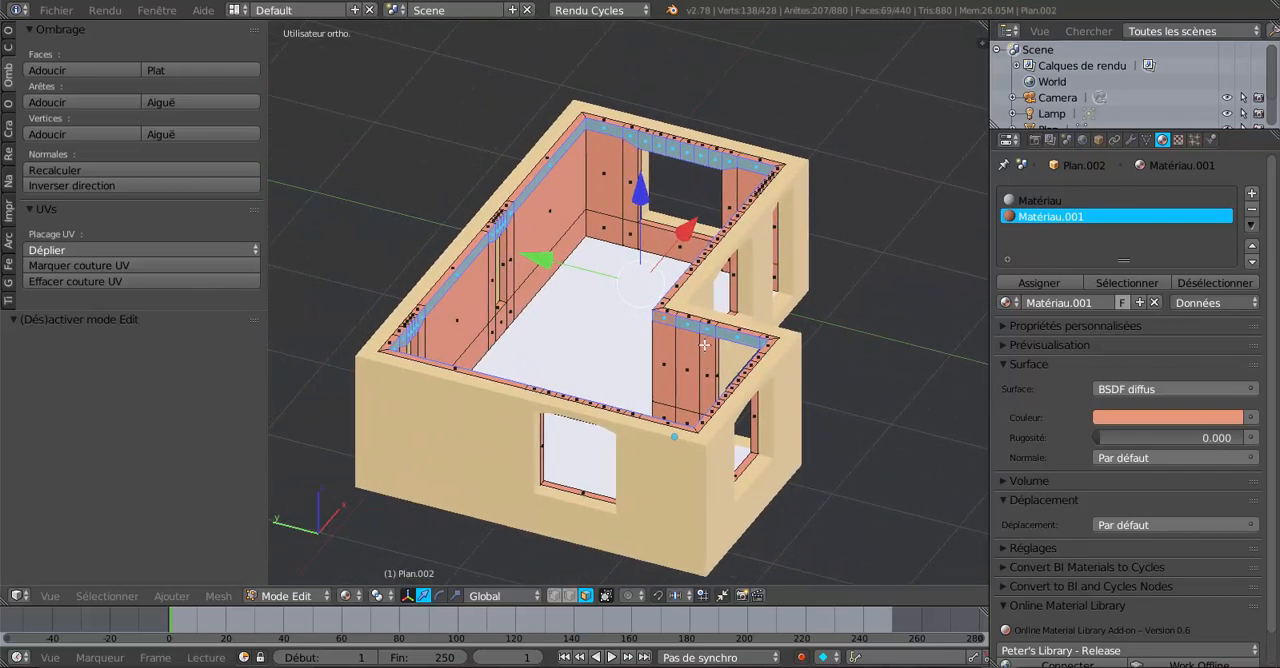
left_click(107, 596)
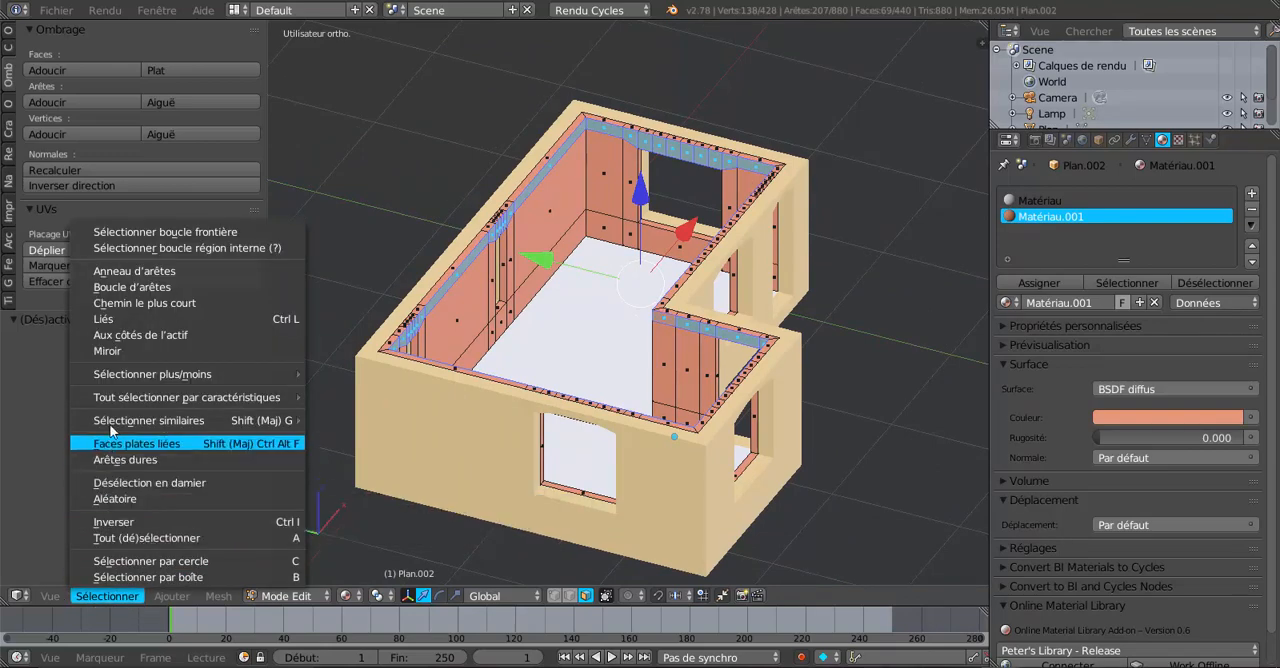
mouse_move(112, 422)
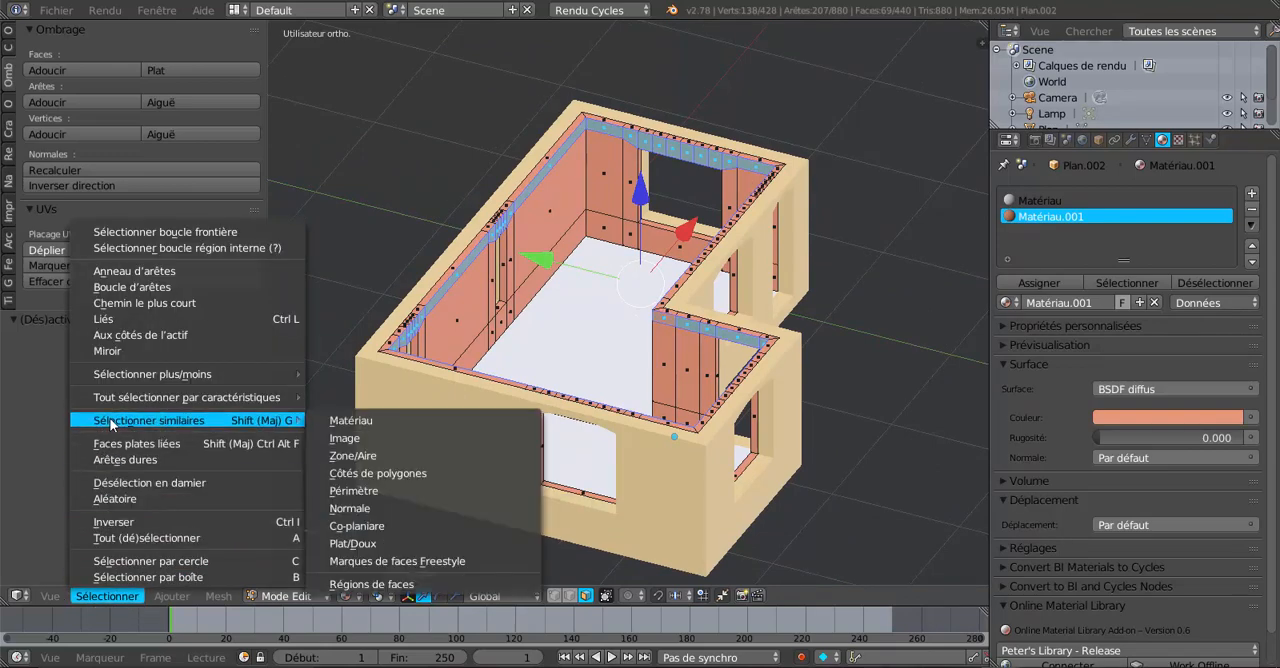
left_click(357, 526)
Adjust the lining face selection by toggling individual faces around the walls.
middle_click_drag(592, 446, 614, 428)
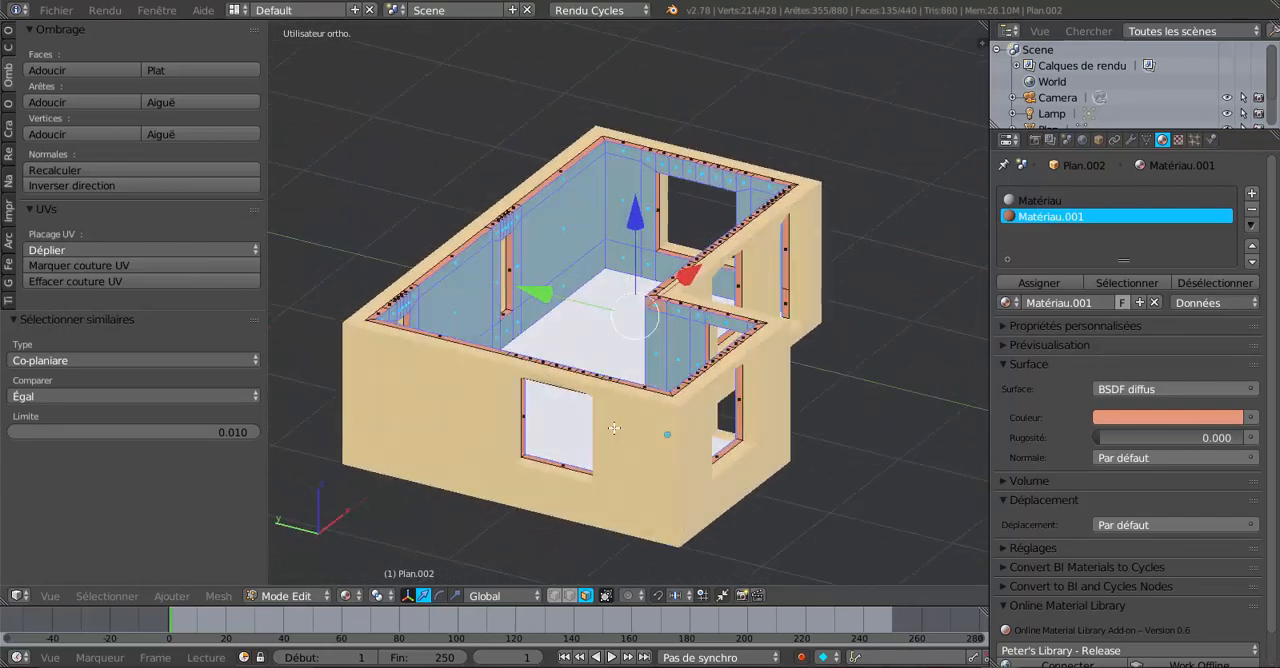
scroll(640, 395, "up", 3)
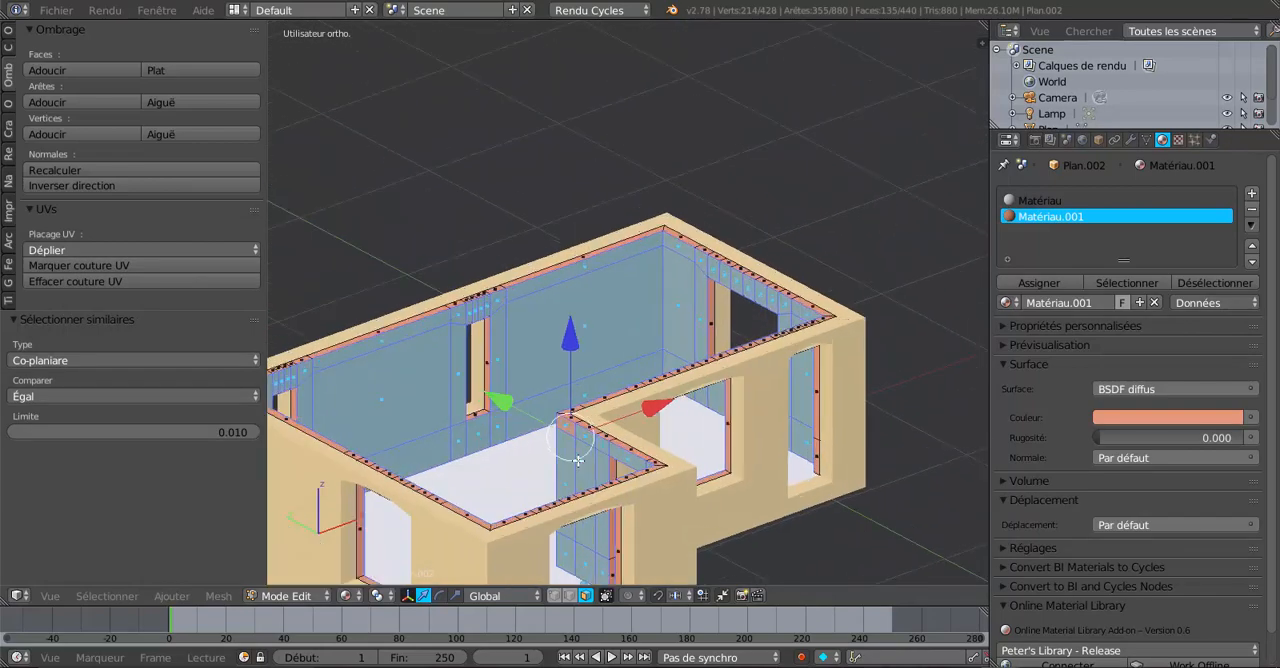
right_click(594, 311, "shift")
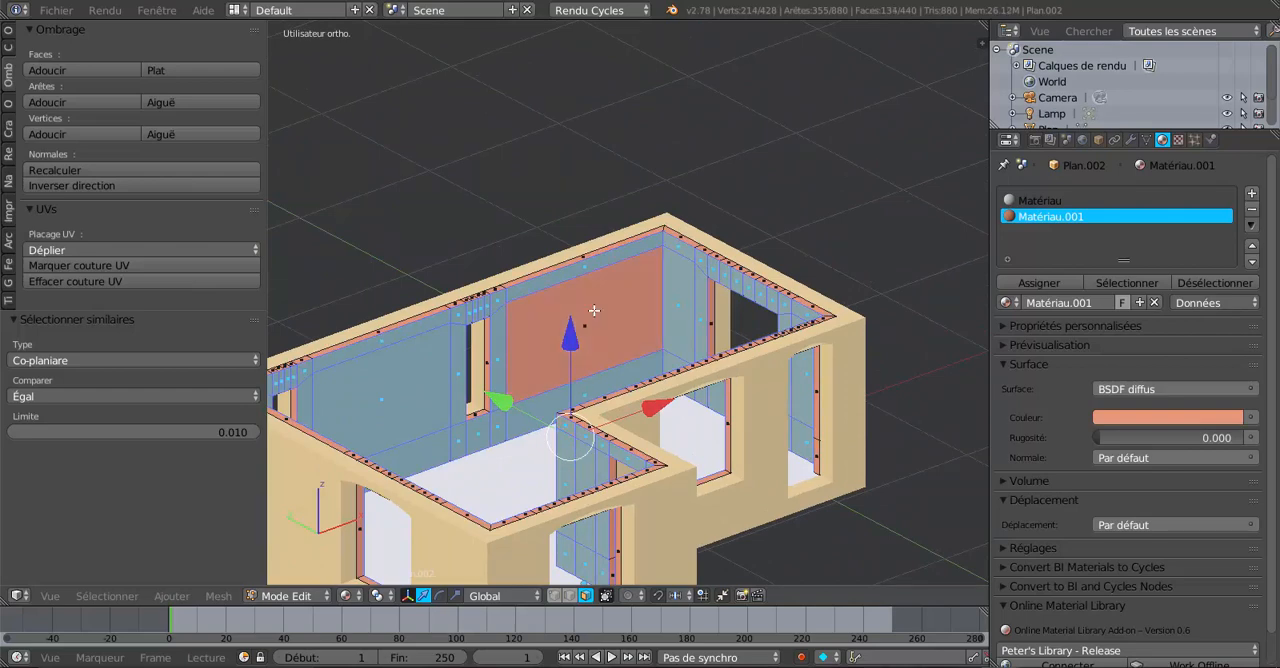
right_click(673, 297, "shift")
right_click(414, 399, "shift")
middle_click_drag(667, 383, 489, 160)
middle_click_drag(617, 296, 752, 342)
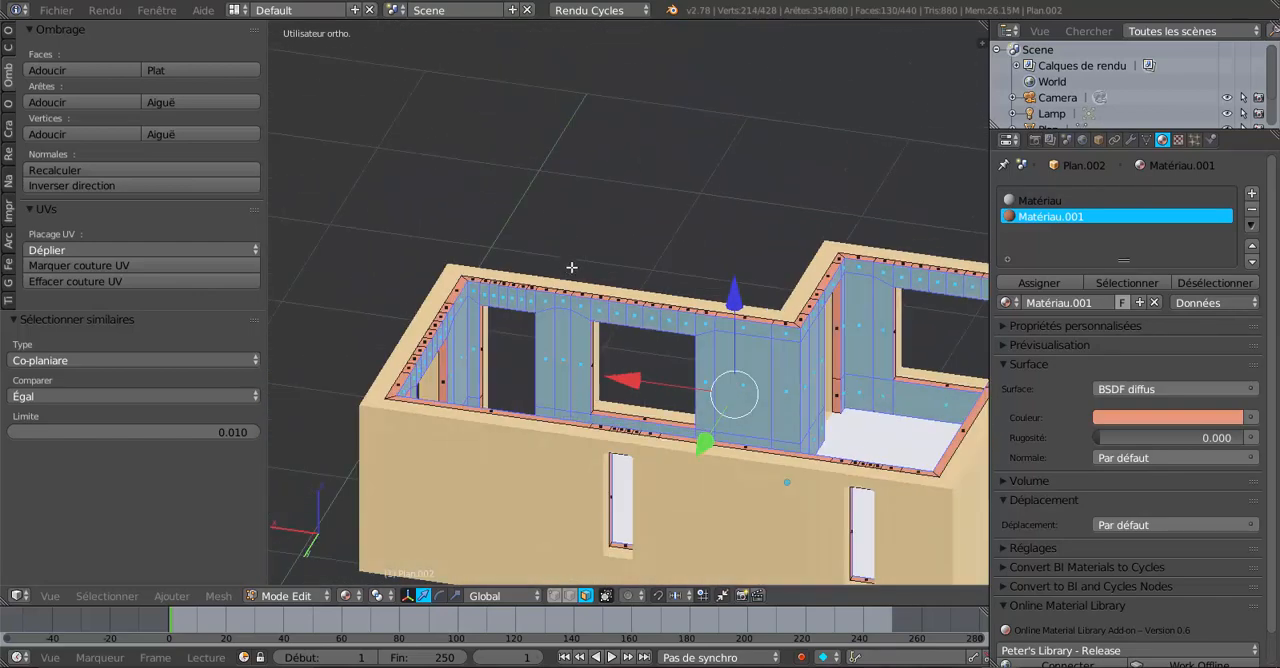
middle_click_drag(559, 266, 600, 284)
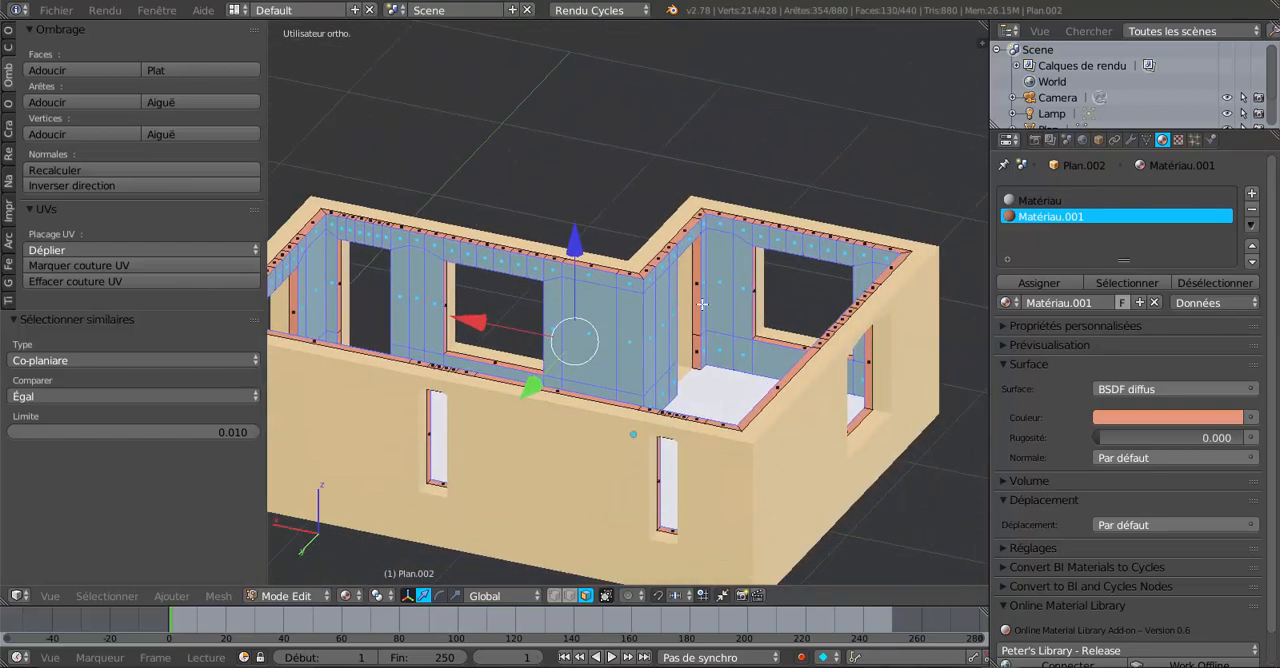
middle_click_drag(608, 333, 783, 356)
right_click(583, 334, "shift")
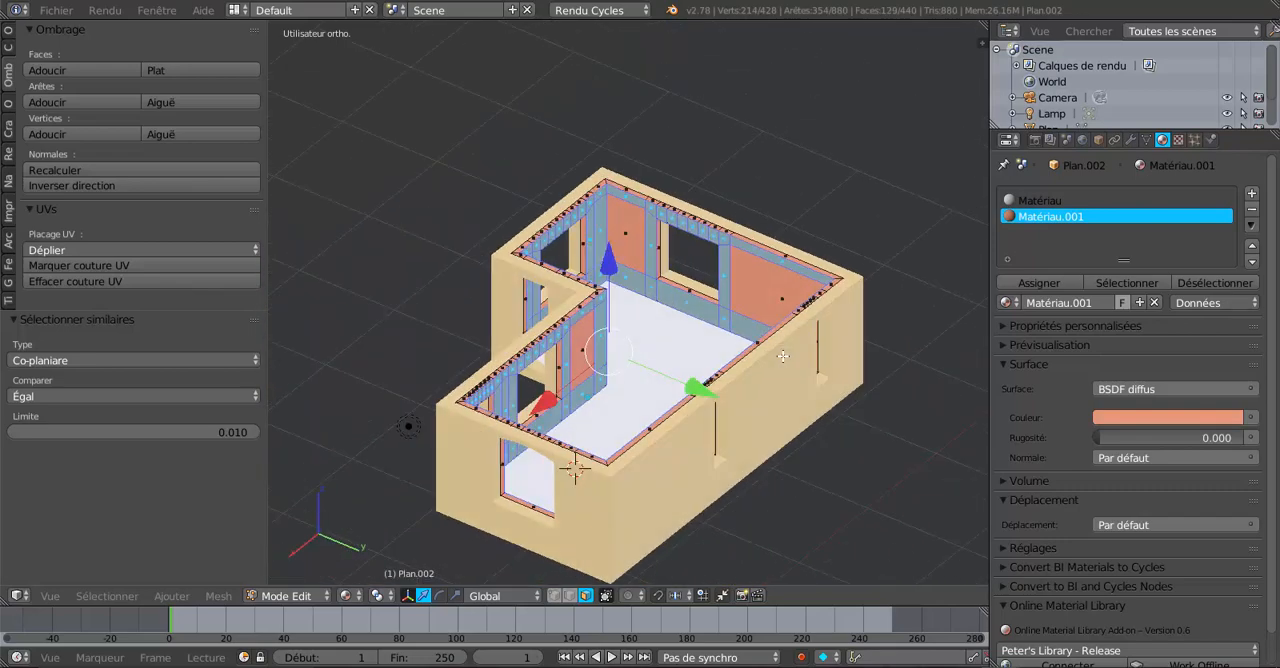
middle_click_drag(838, 388, 902, 393)
scroll(902, 393, "up", 2)
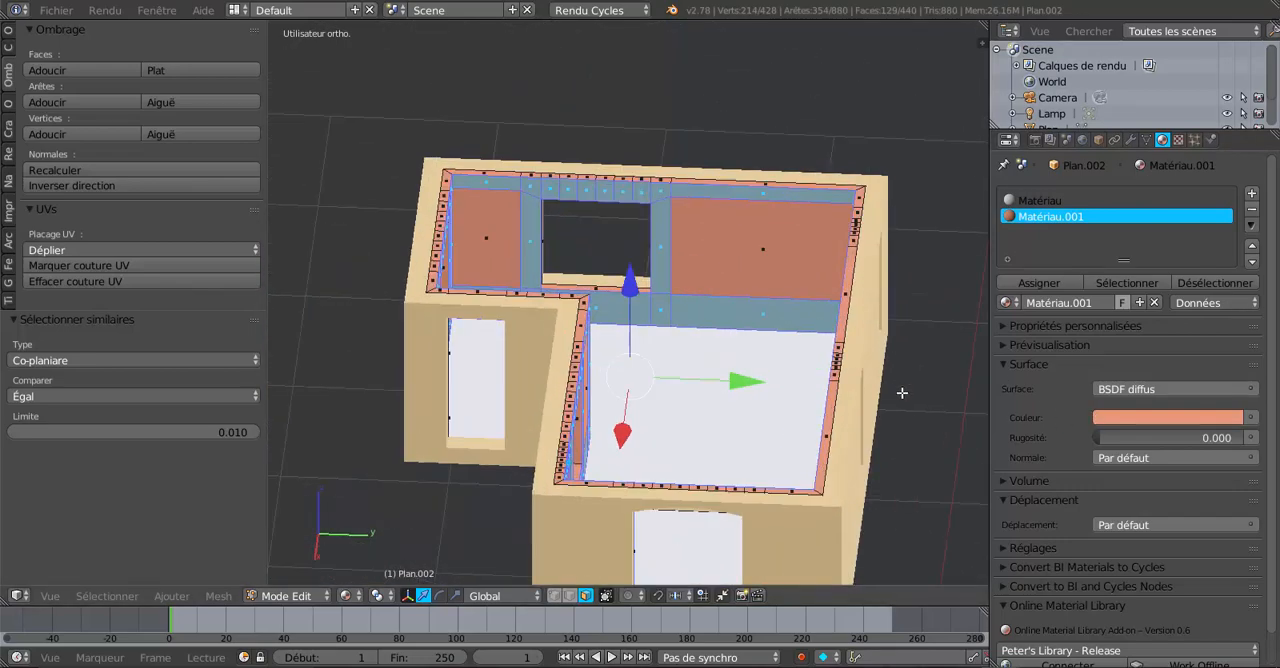
middle_click_drag(795, 364, 828, 352)
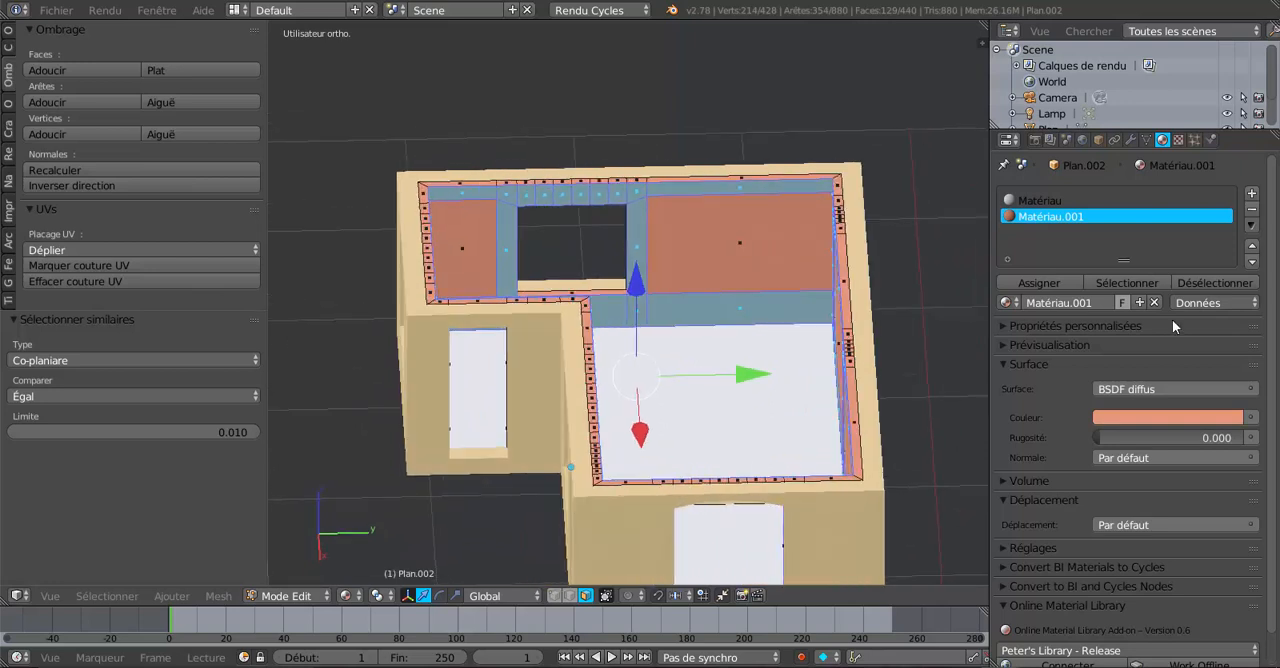
Add a third material slot with a new material, Matériau.003, and give it a red colour.
left_click(1251, 193)
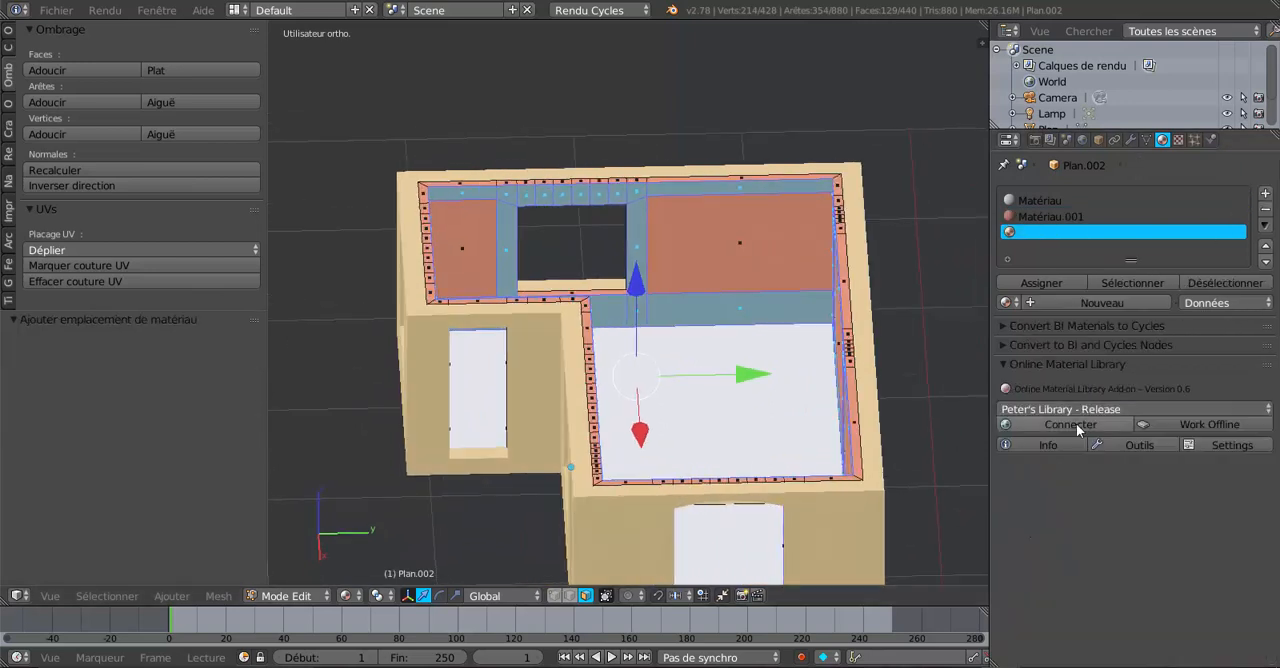
left_click(1084, 302)
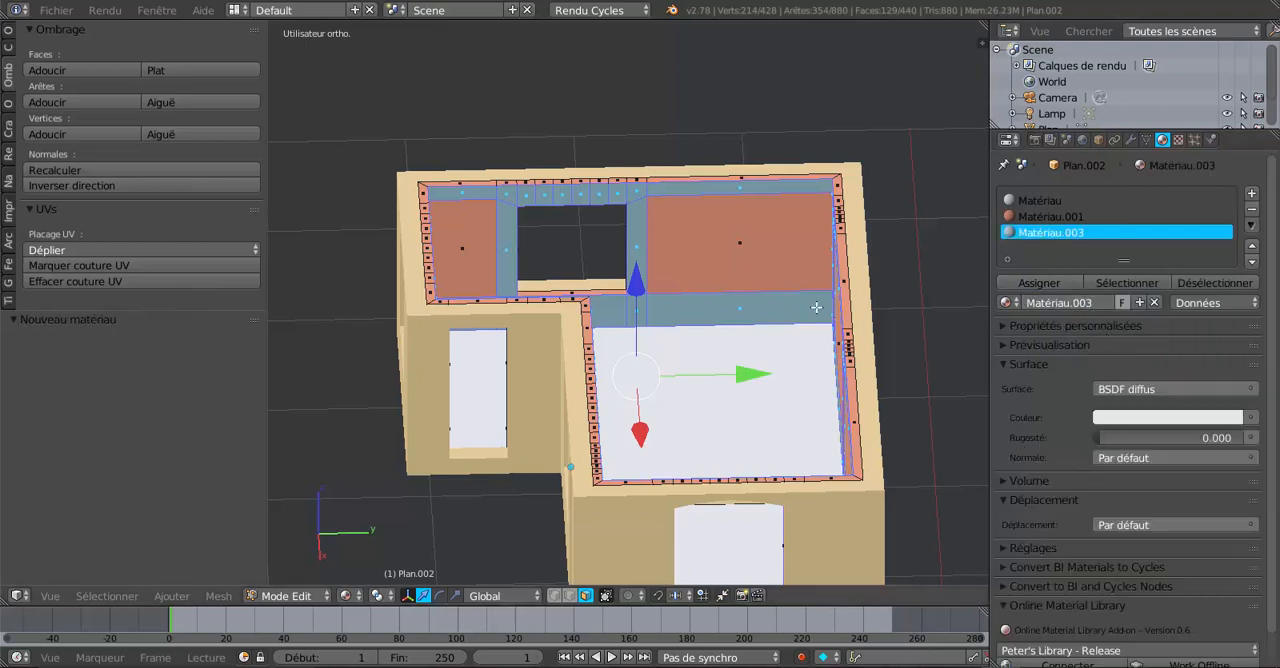
left_click(1149, 417)
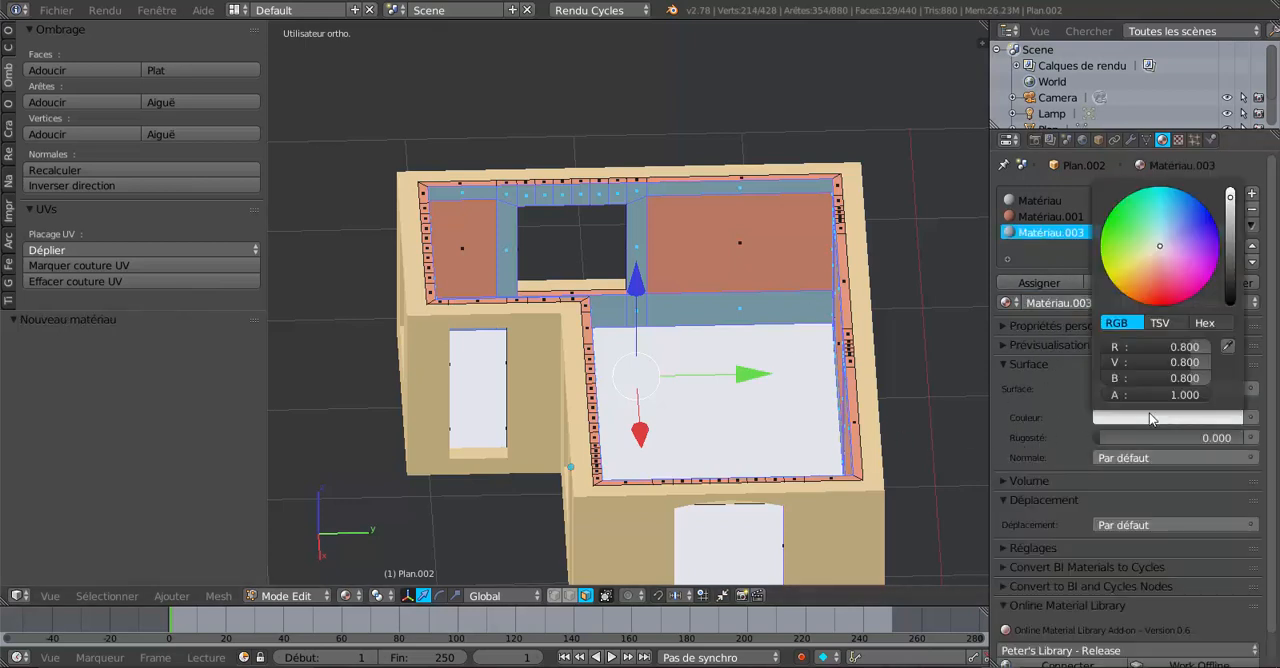
left_click(1171, 280)
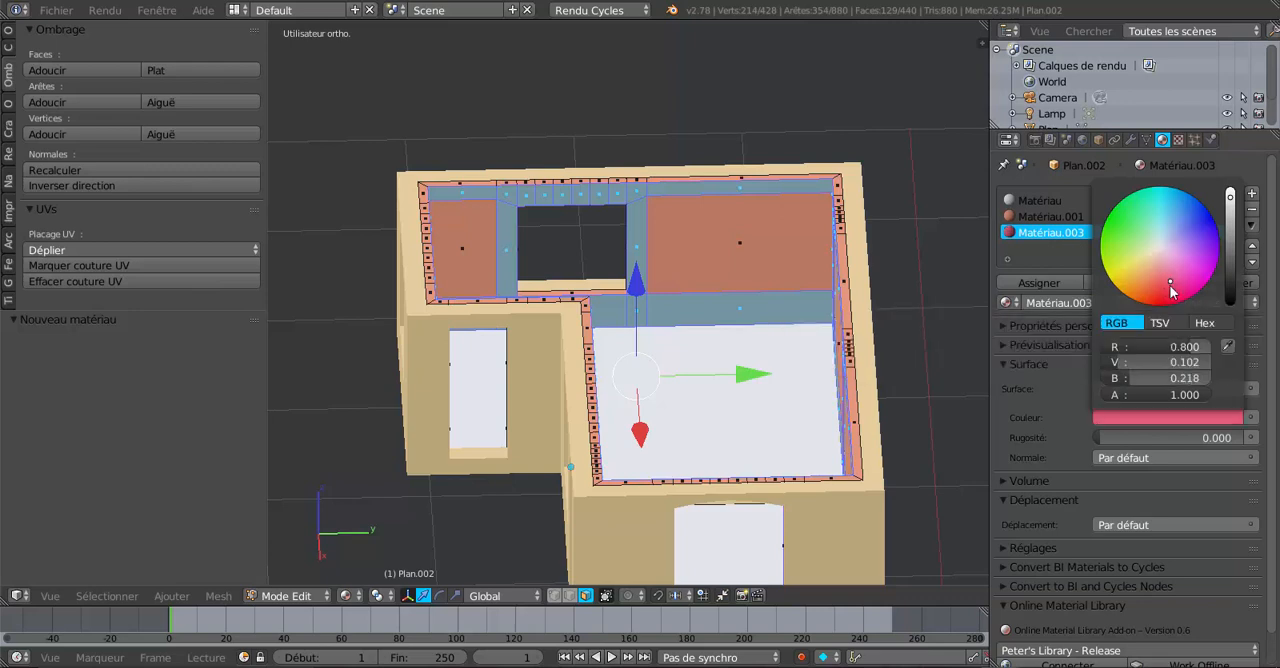
left_click(1169, 291)
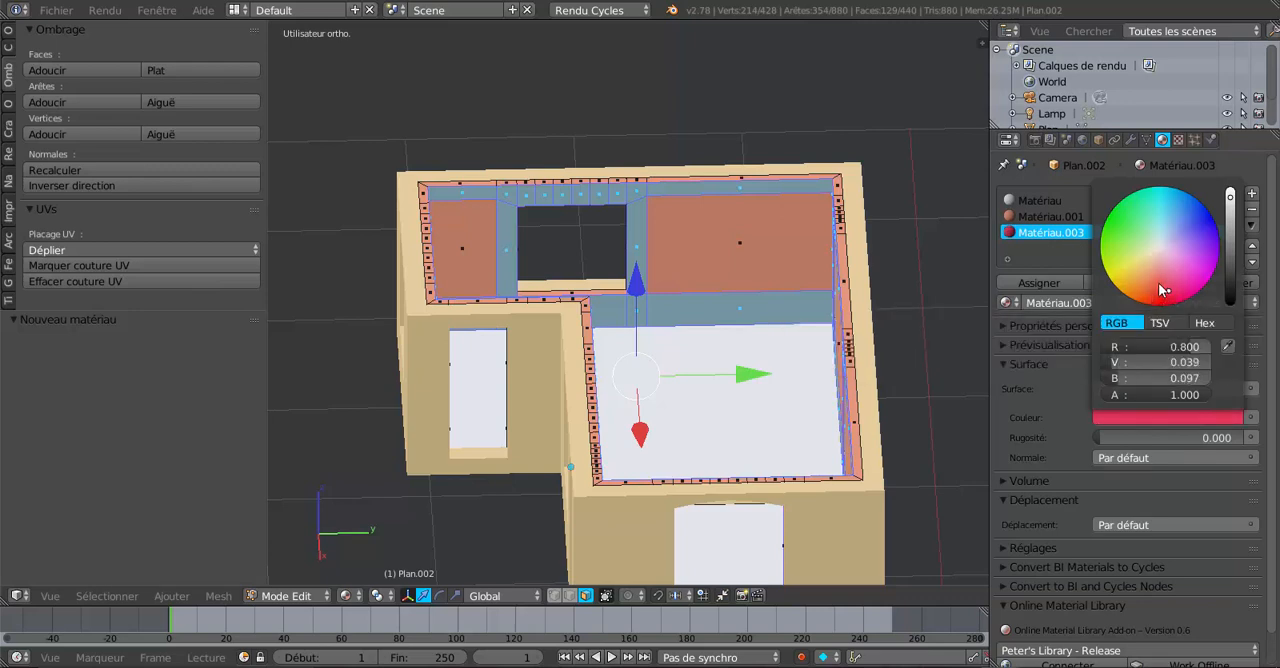
left_click(1160, 285)
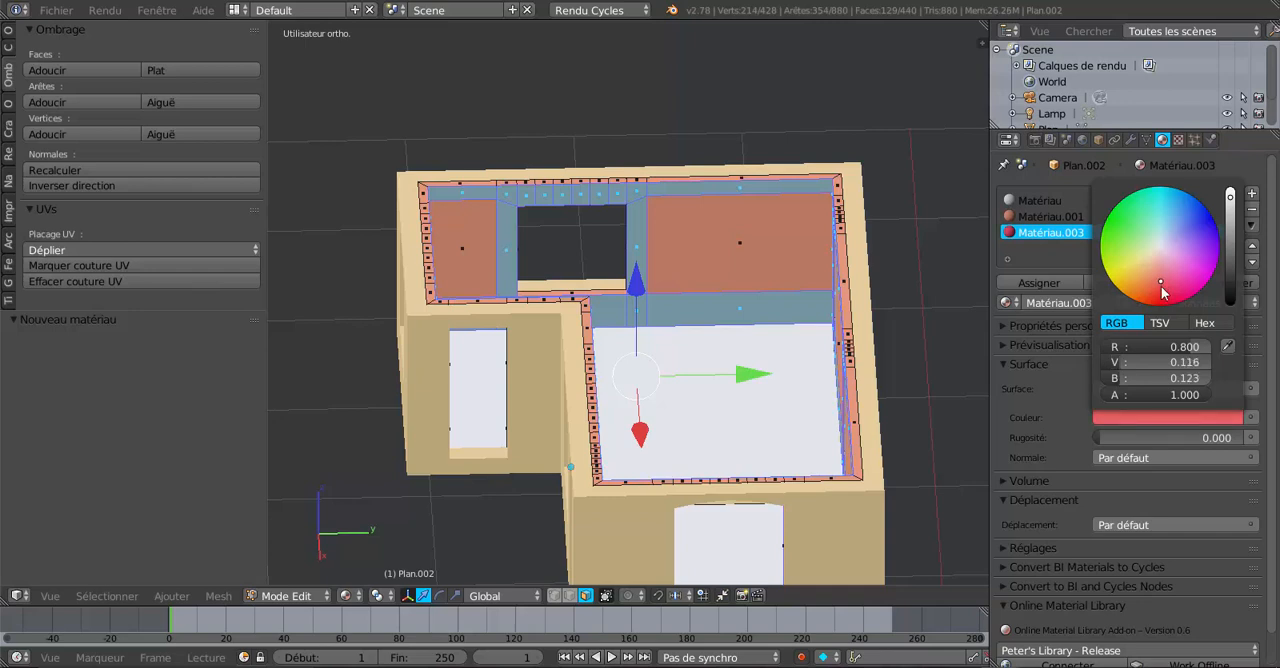
Assign Matériau.003 to the selected lining faces and return to object mode.
left_click(1039, 283)
key("Tab")
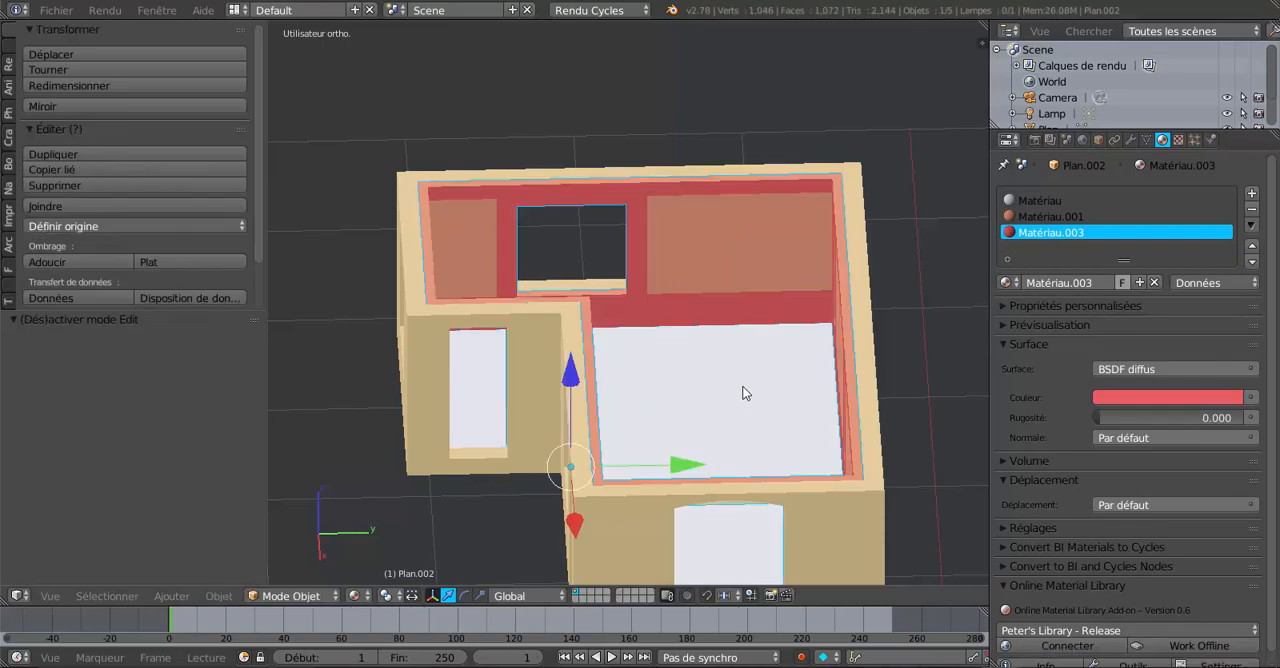
middle_click_drag(743, 392, 523, 366)
scroll(628, 371, "up", 5)
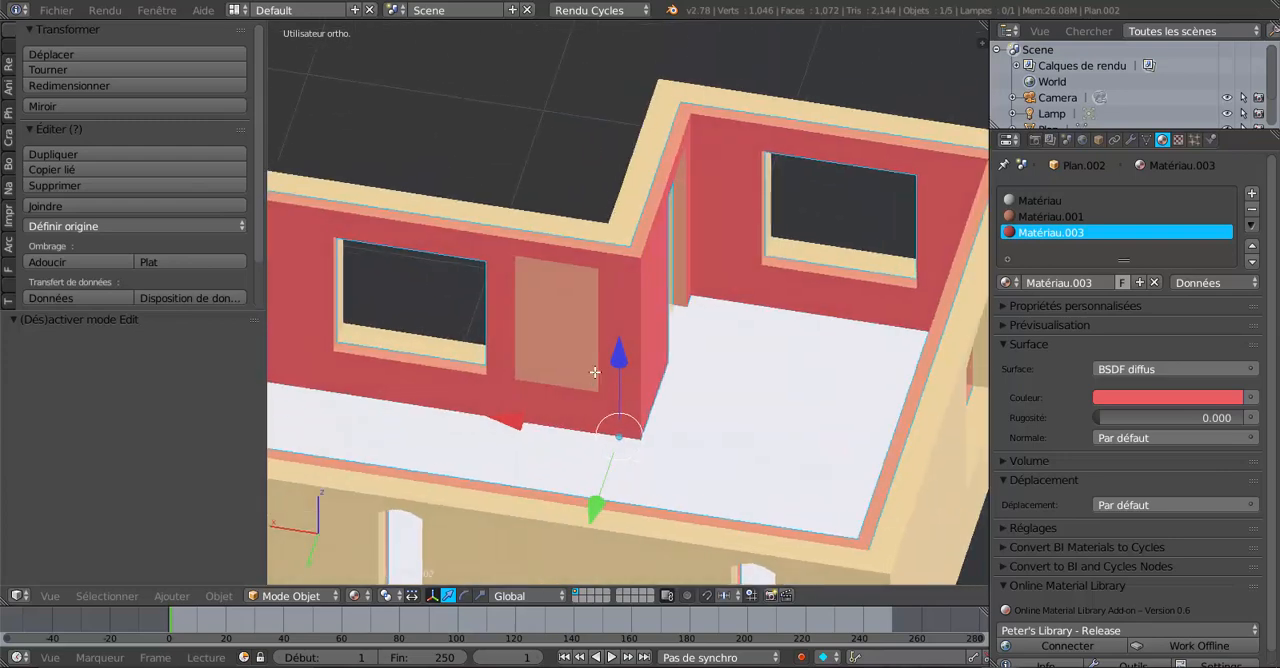
Re-enter edit mode on the lining and inspect the wall panel beside the window.
key("Tab")
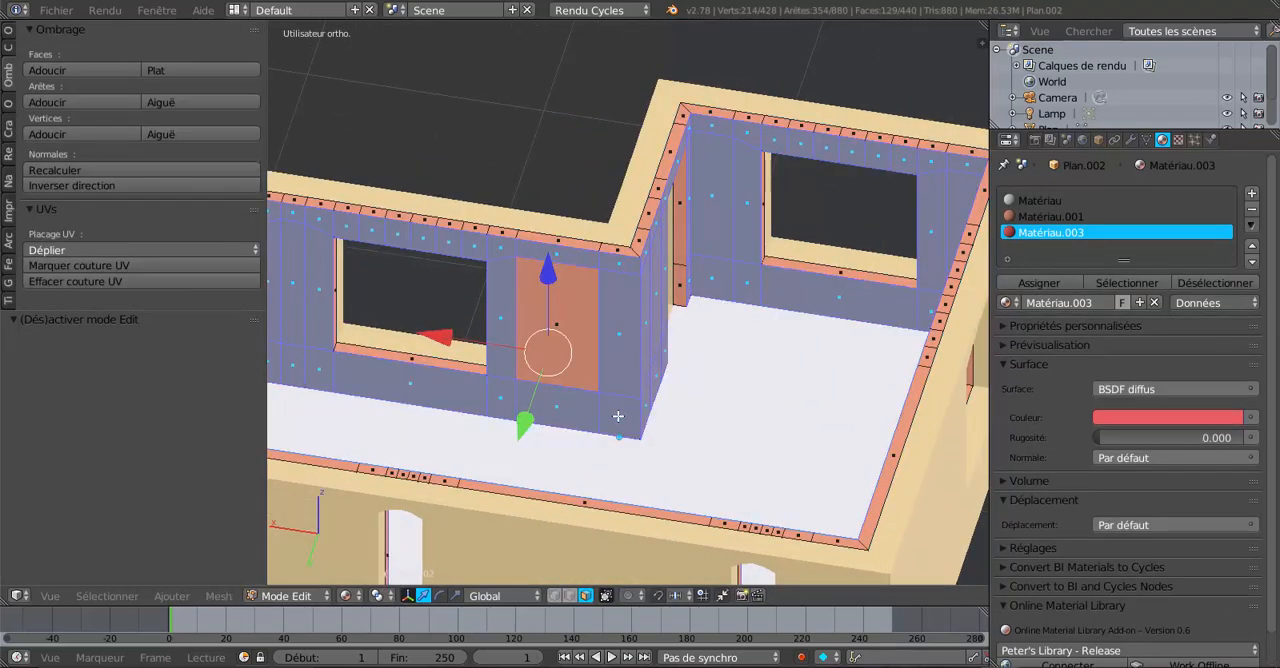
middle_click_drag(665, 370, 770, 384)
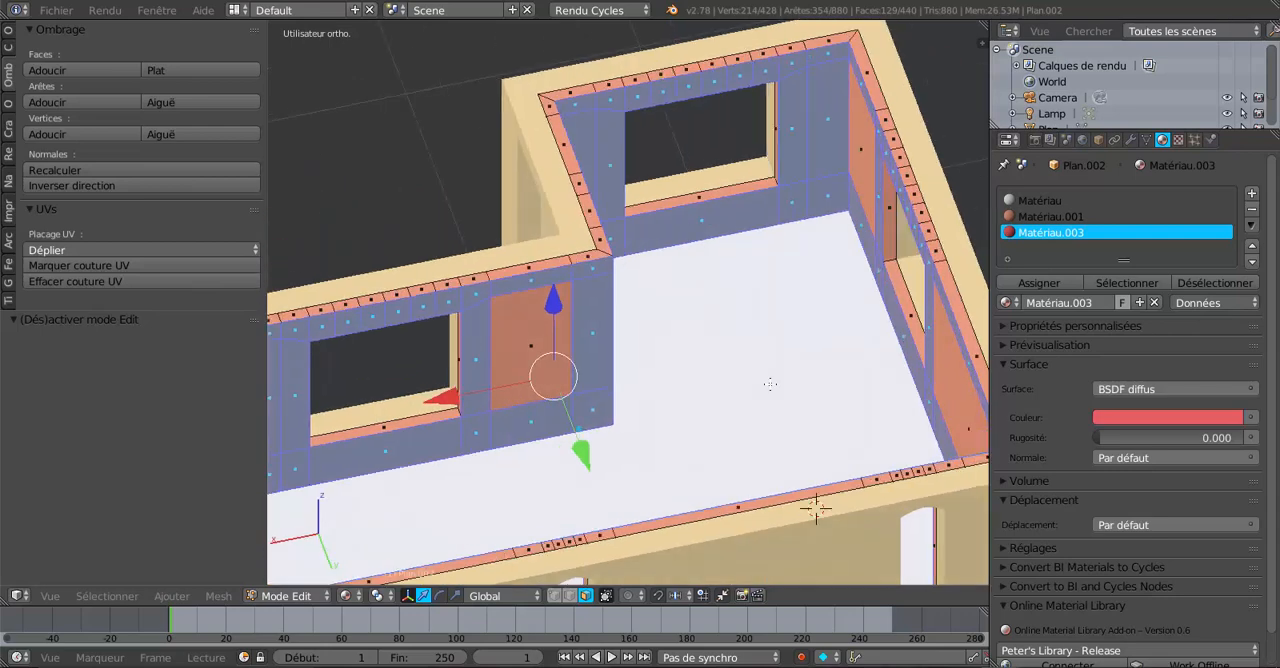
middle_click_drag(675, 404, 704, 400)
scroll(674, 377, "up", 2)
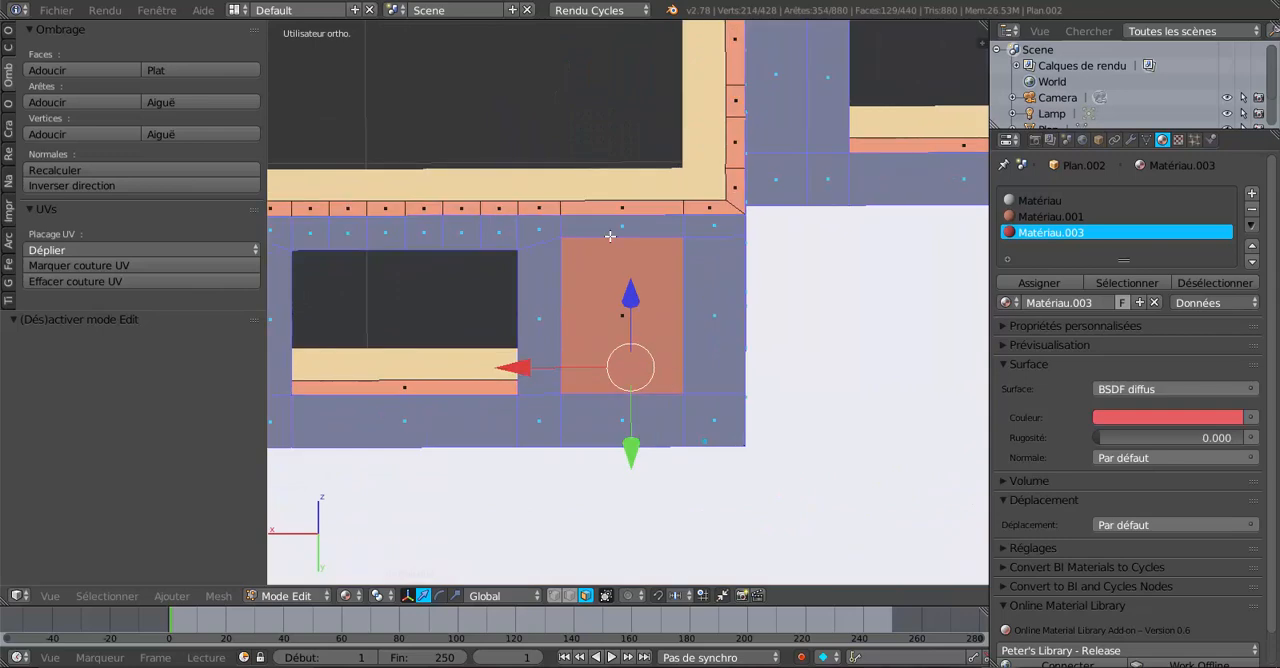
middle_click_drag(662, 269, 703, 264)
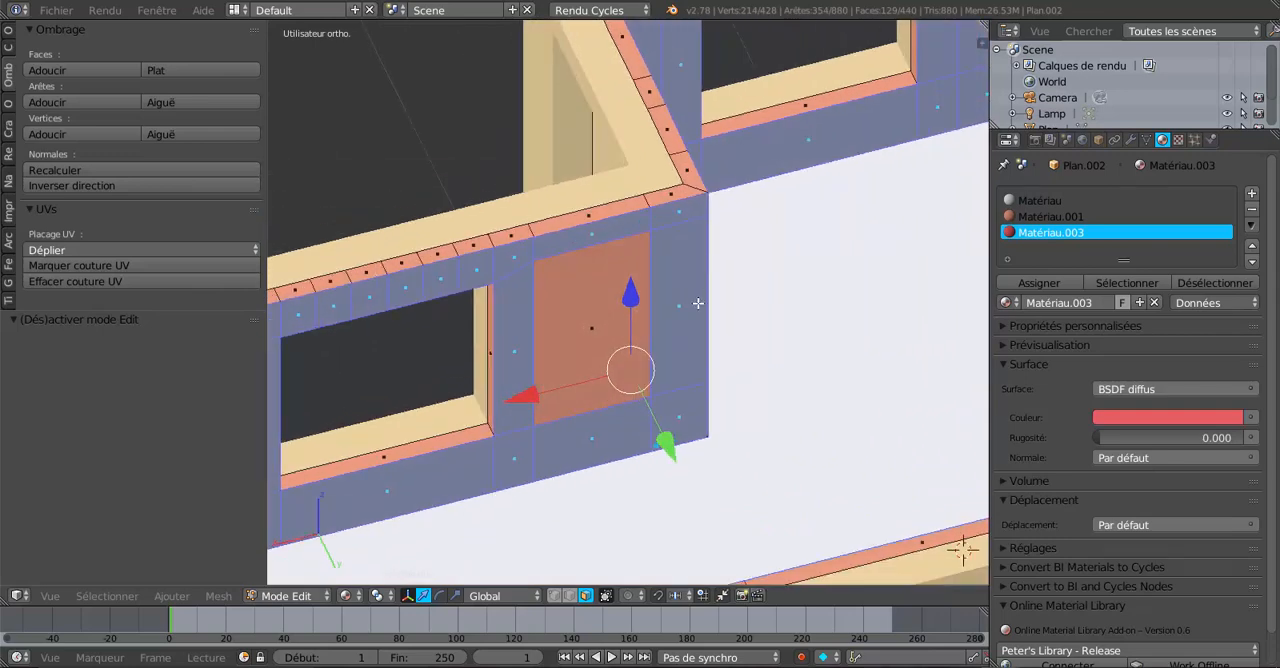
scroll(698, 303, "down", 4)
middle_click_drag(679, 347, 684, 319)
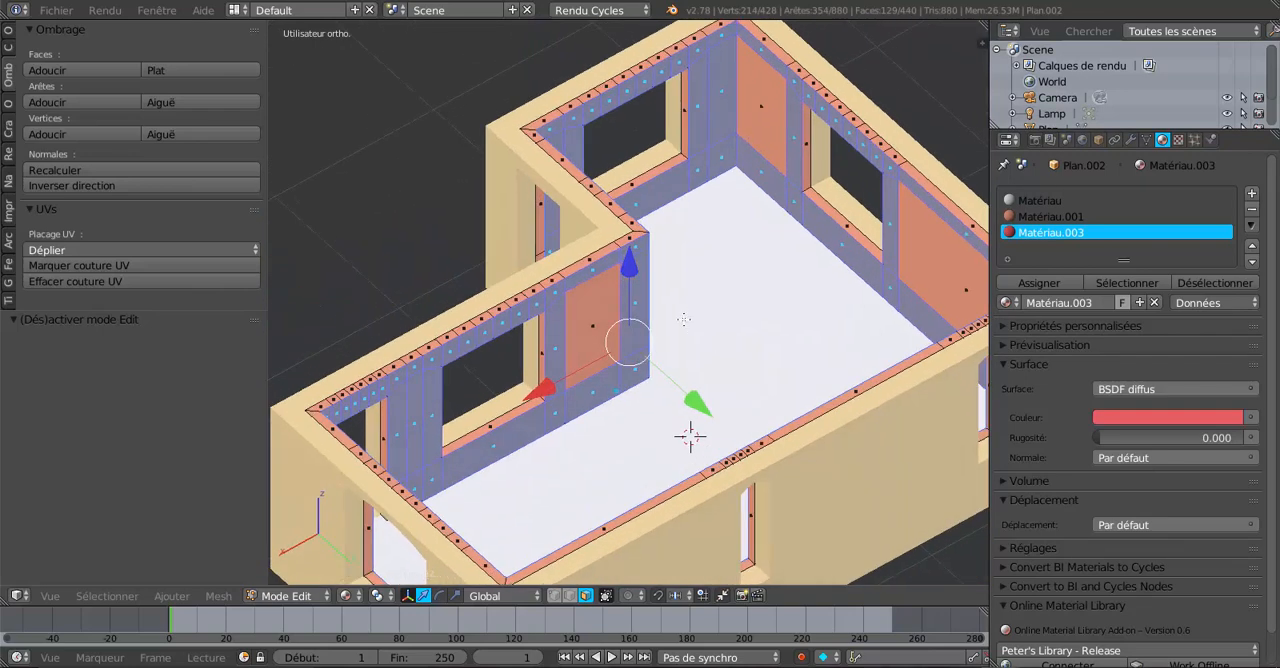
Try moving the lining geometry upward along Z, undoing each attempt.
mouse_move(633, 271)
left_mouse_down()
mouse_move(632, 218)
mouse_move(626, 265)
left_mouse_up()
key("ctrl+z")
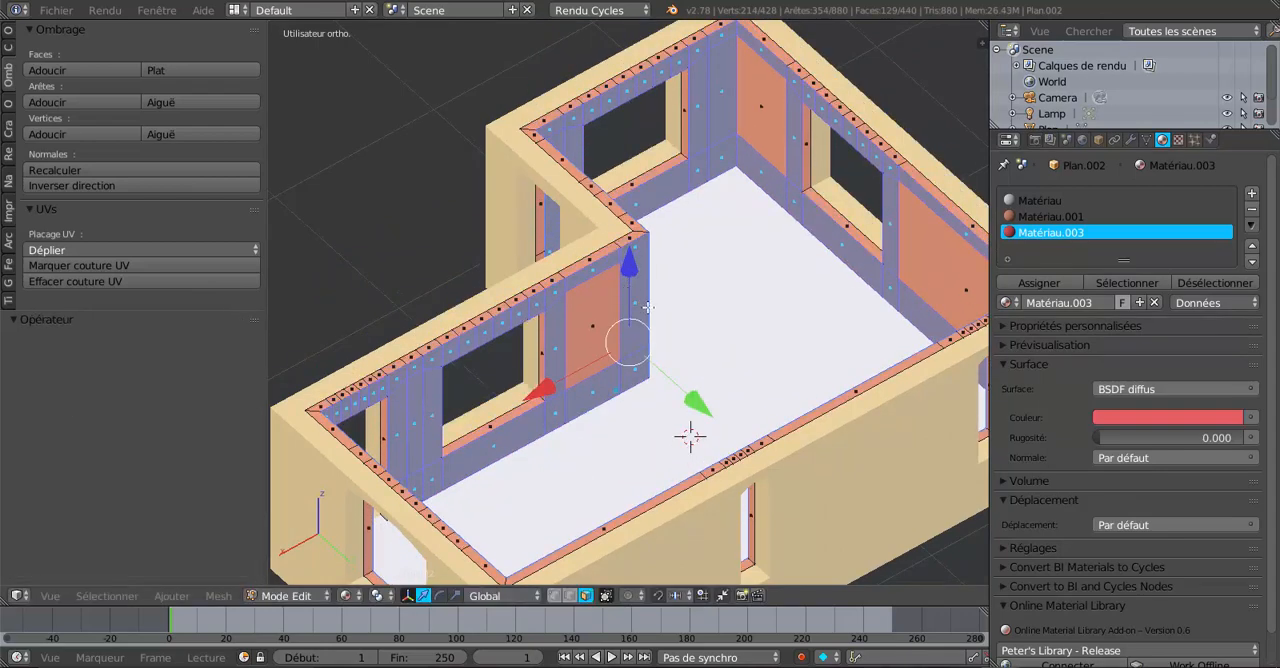
key("a")
left_click_drag(623, 284, 620, 233)
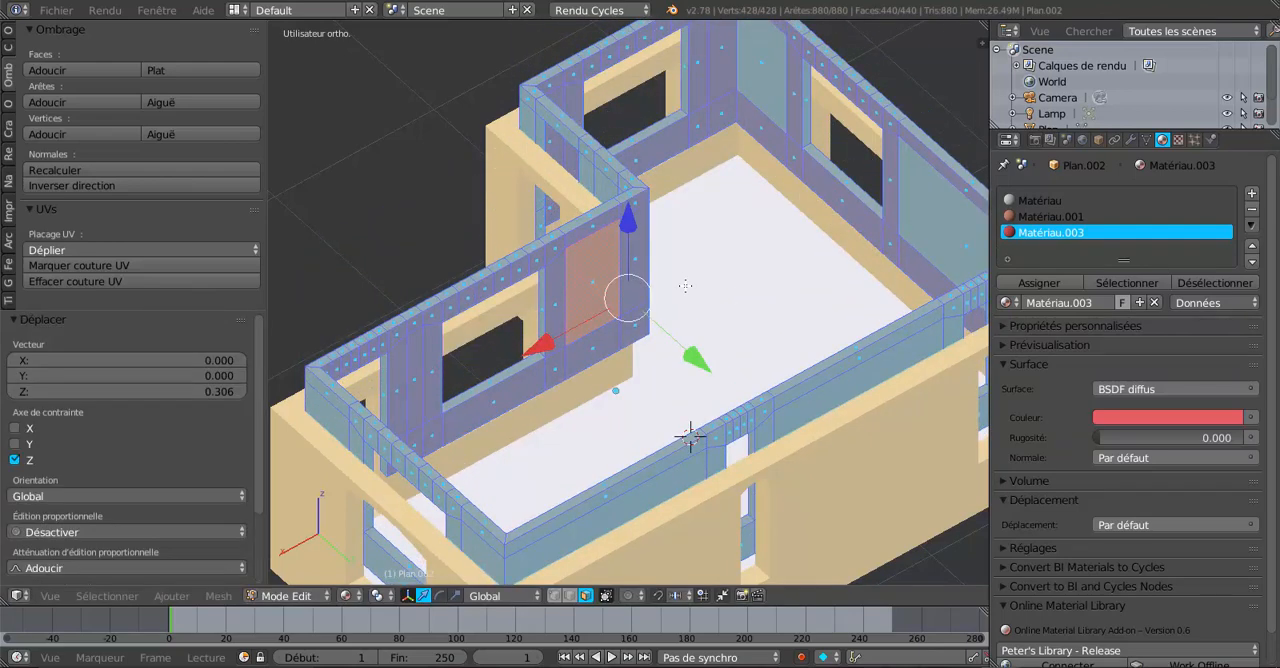
key("ctrl+z")
Insert a single vertical loop cut through the lining panel beside the window.
middle_click_drag(688, 290, 611, 302)
scroll(611, 302, "up", 1)
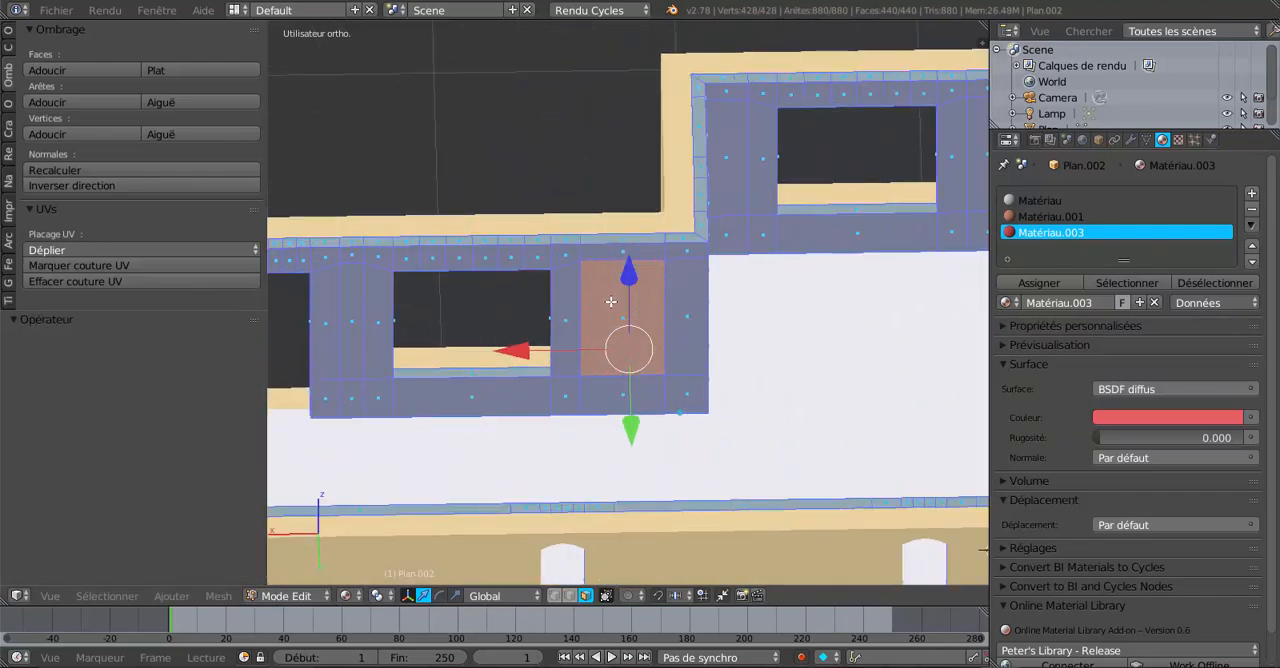
scroll(611, 285, "up", 2)
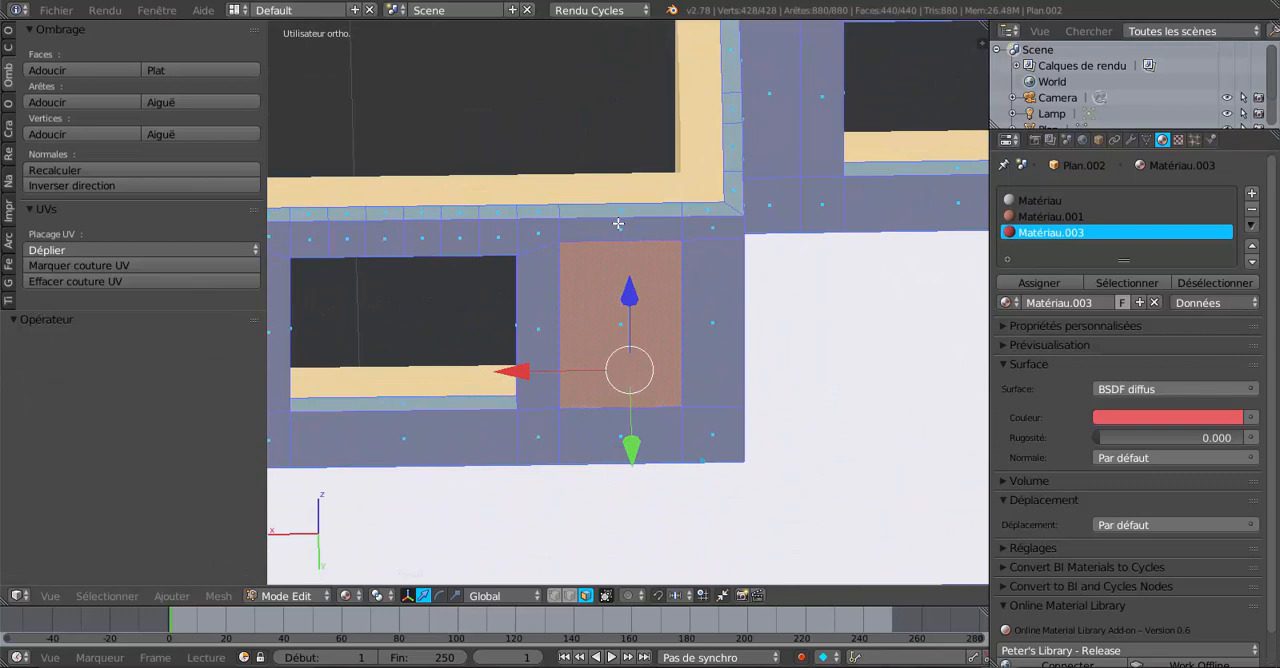
key("ctrl+r")
left_click(615, 234)
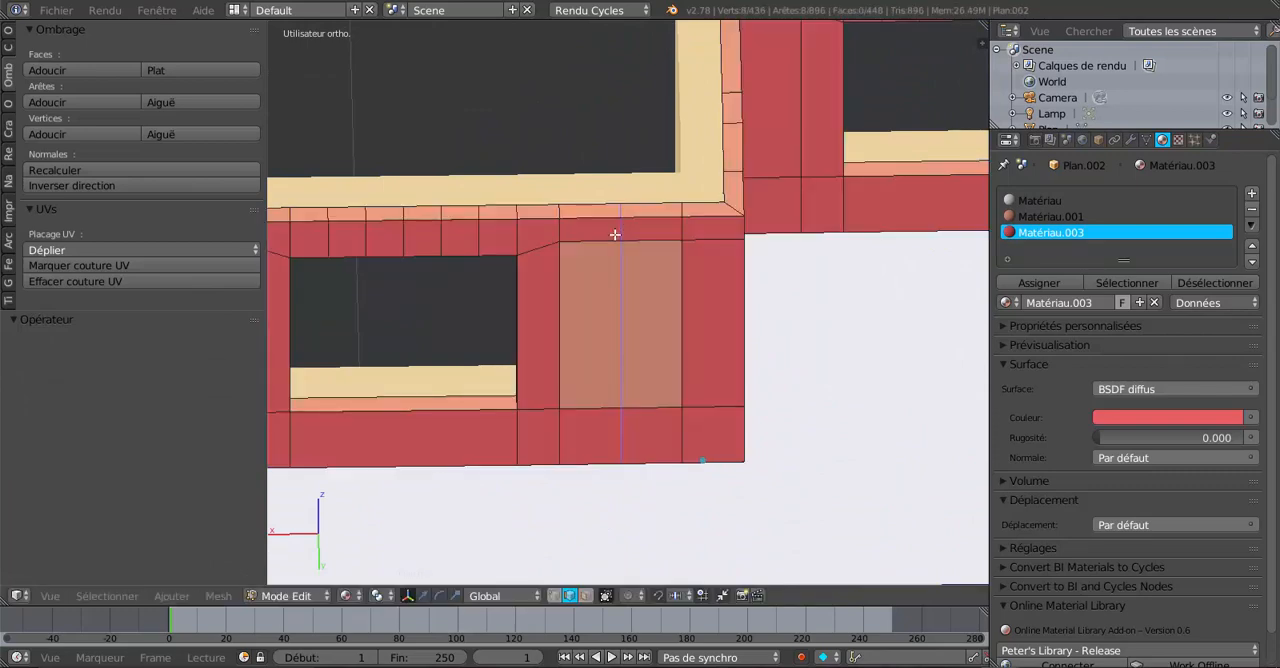
left_click(608, 240)
scroll(634, 243, "up", 2)
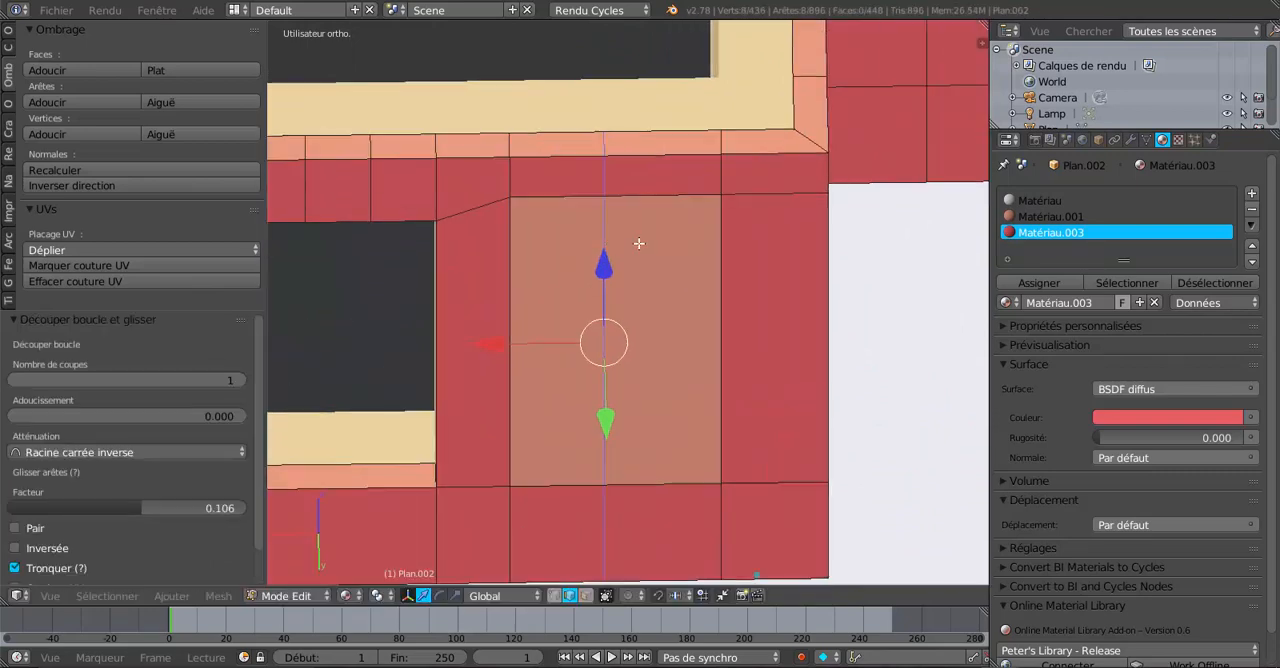
Add a second vertical loop cut through the lining band beside the window, sliding it near the first cut.
scroll(686, 345, "up", 1)
key("ctrl+r")
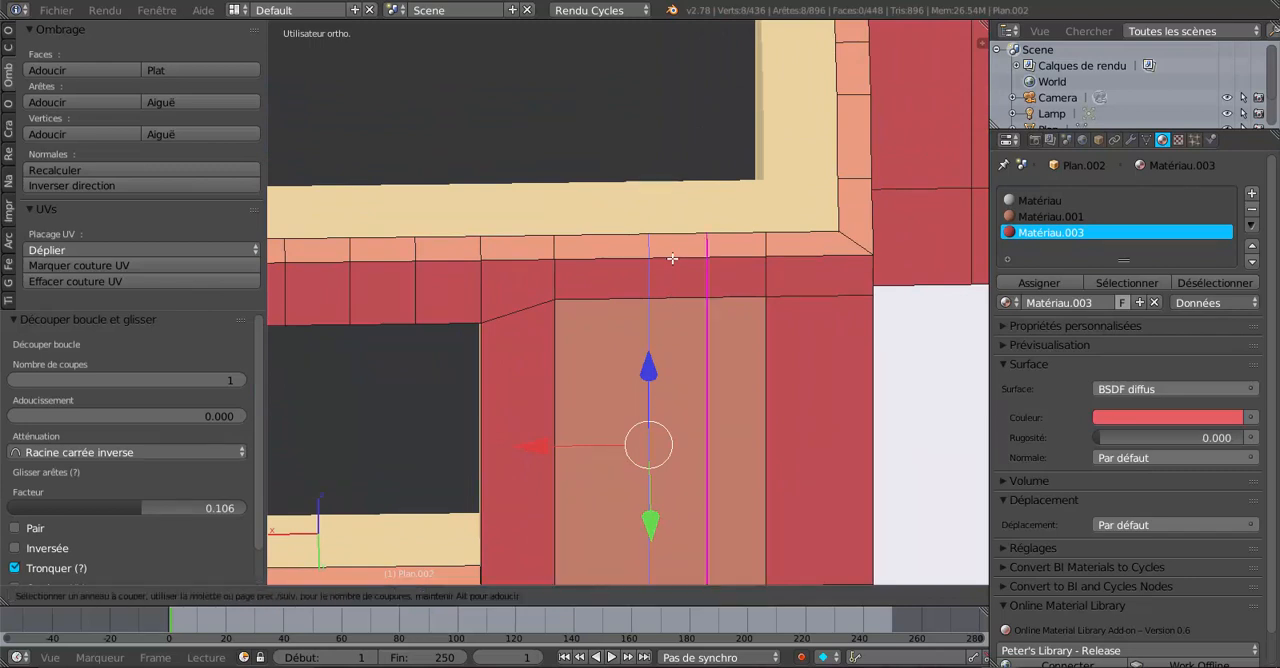
left_click(672, 258)
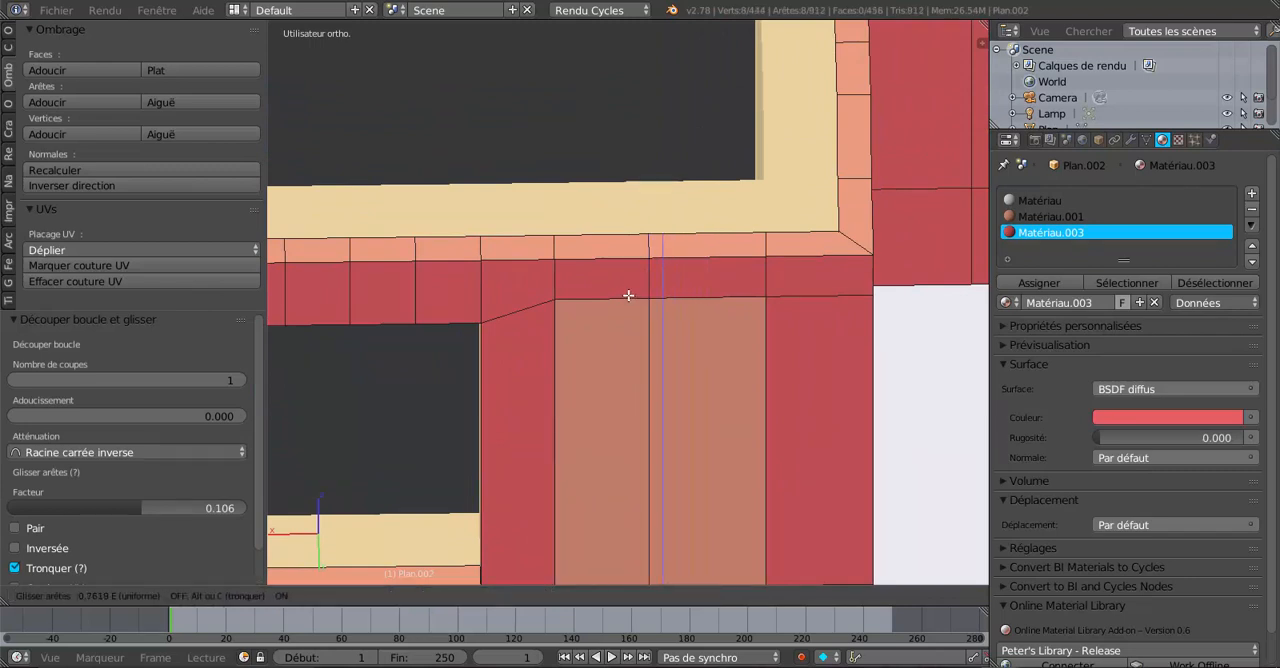
left_click(628, 295)
scroll(646, 308, "down", 3)
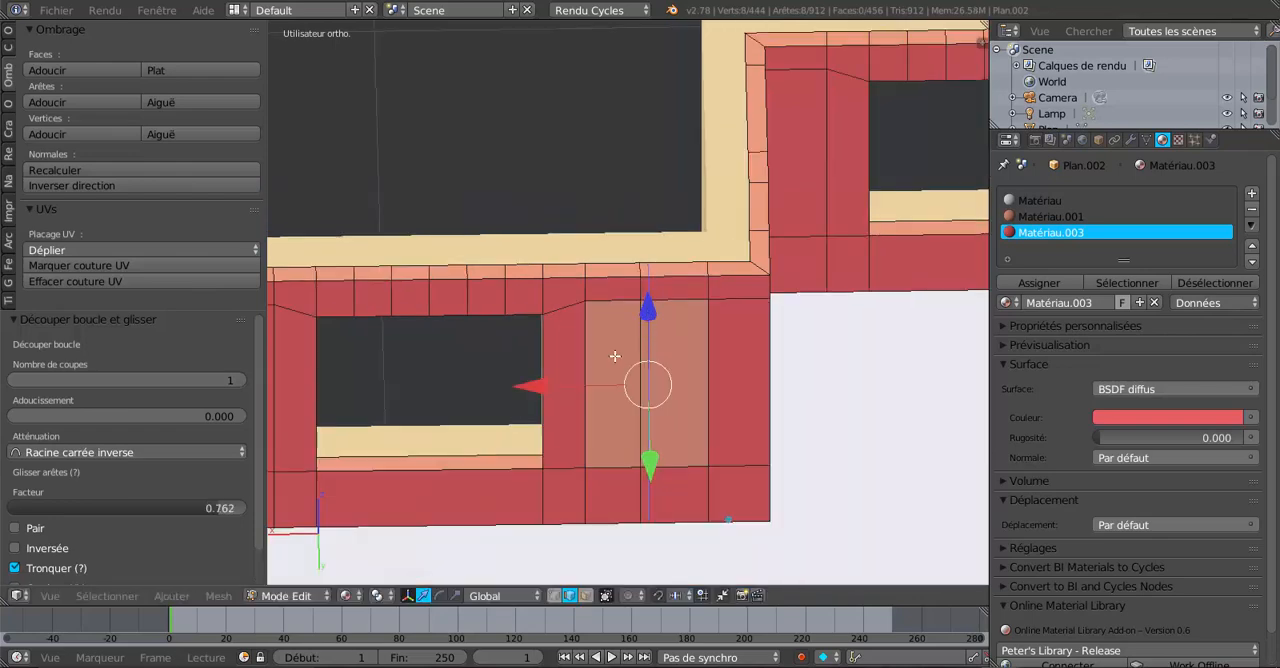
Extrude the narrow lining strip between the two cuts and move it 1.98 along Y to form an interior partition wall.
middle_click_drag(614, 357, 598, 358)
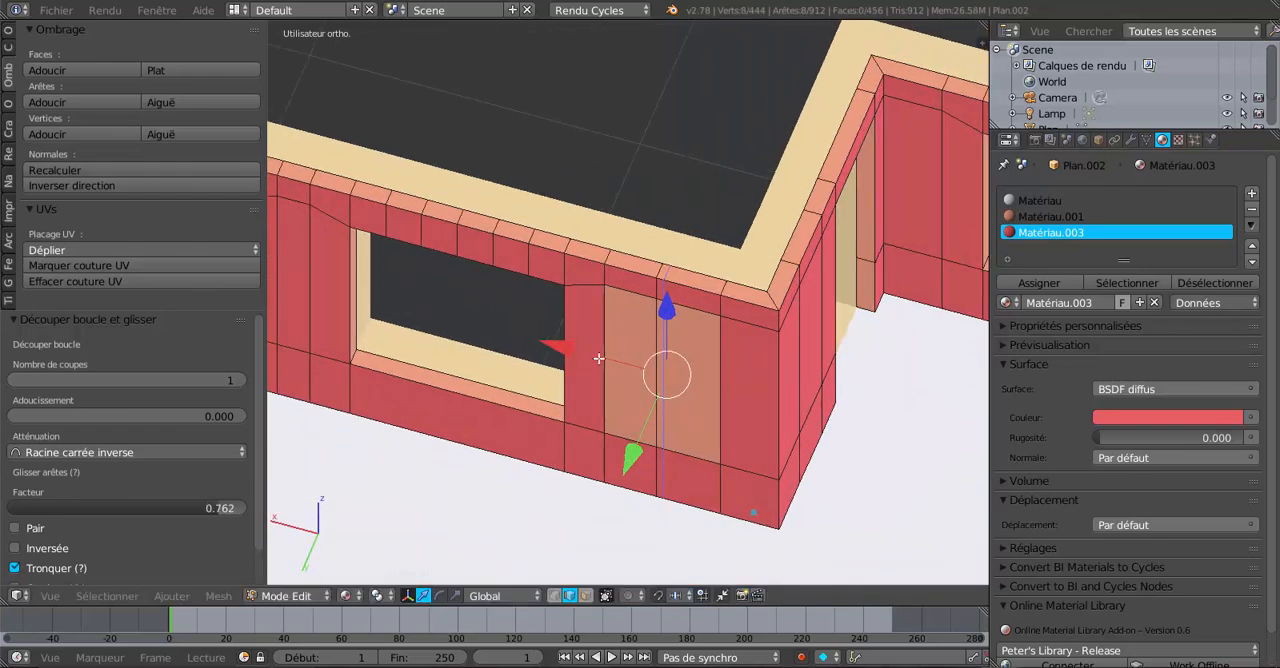
left_click(585, 595)
scroll(648, 410, "up", 2)
left_click(674, 284)
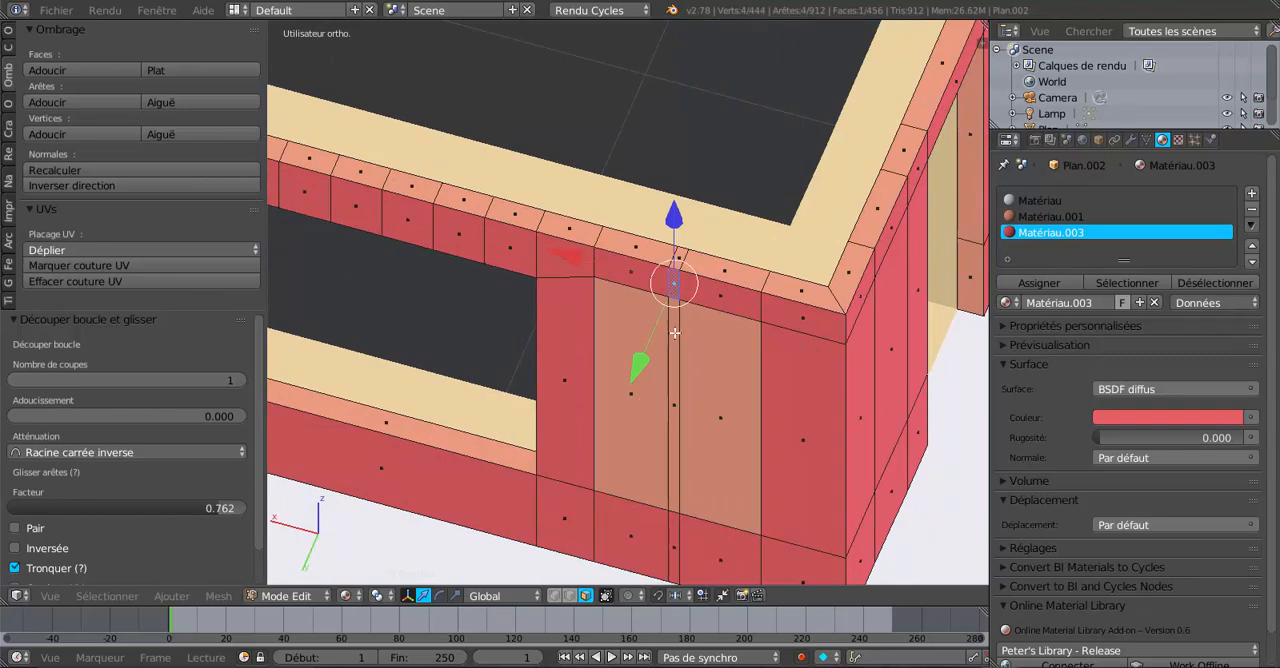
left_click(673, 405, "shift")
left_click(678, 553, "shift")
scroll(678, 553, "down", 6)
scroll(610, 505, "up", 1)
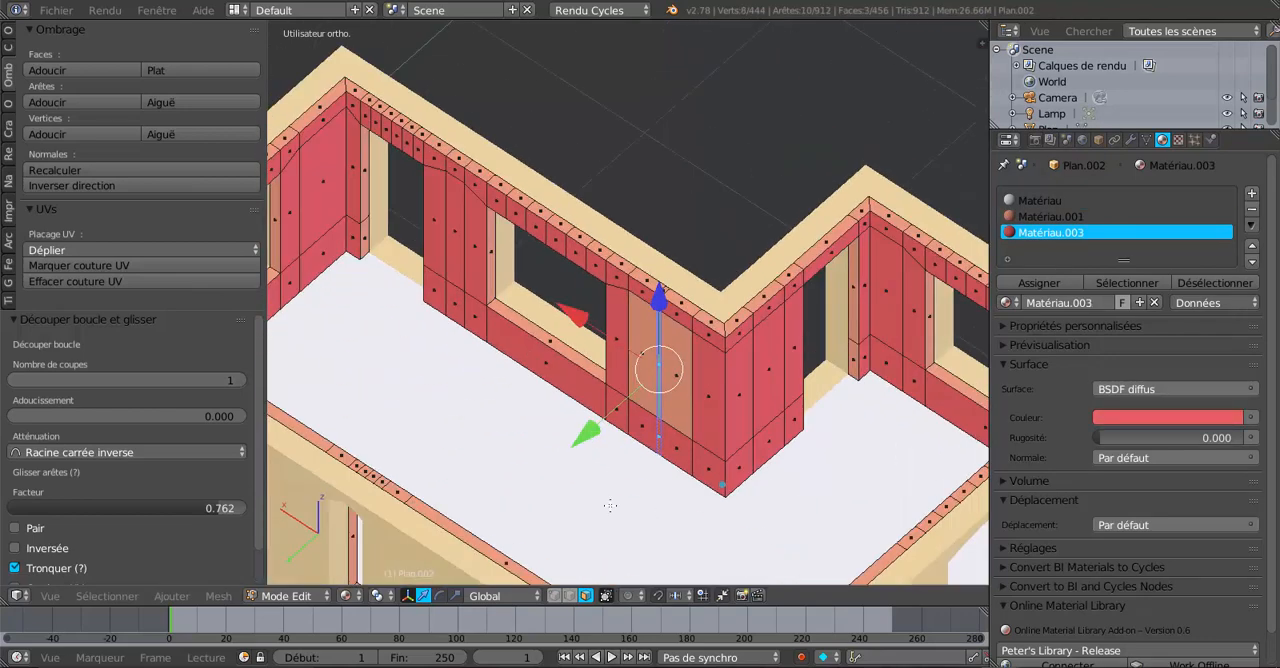
scroll(610, 506, "down", 1)
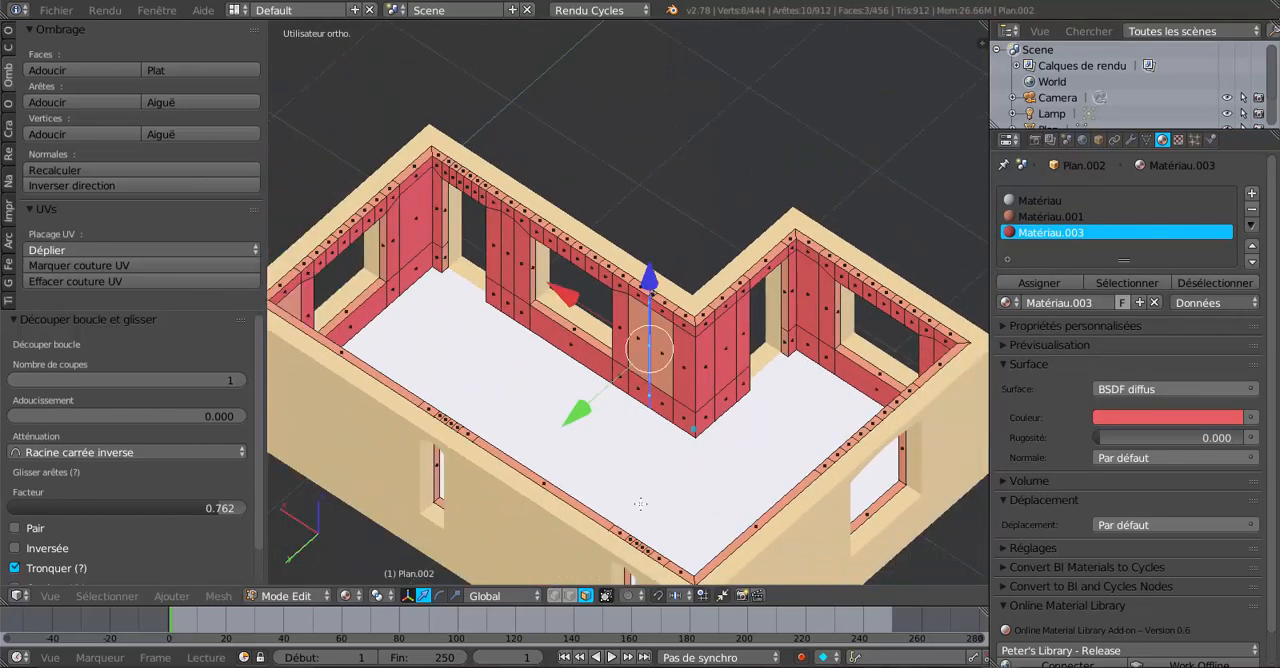
key("e")
right_click(640, 503)
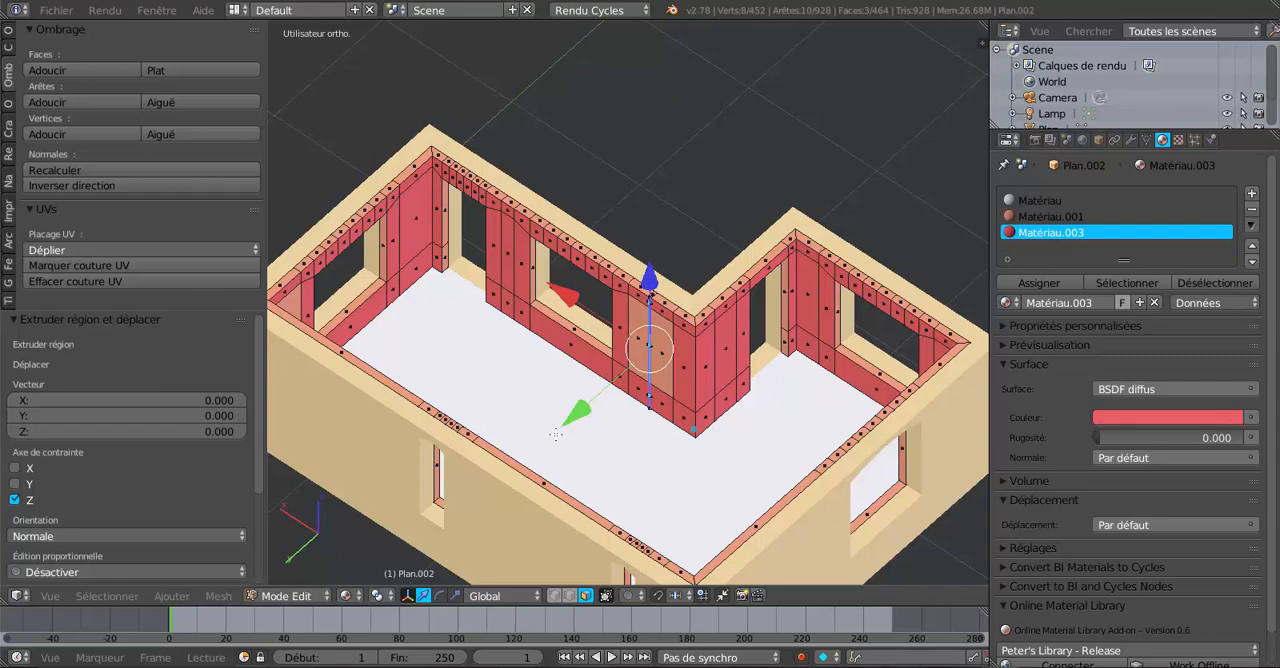
key("g")
key("y")
left_click(430, 530)
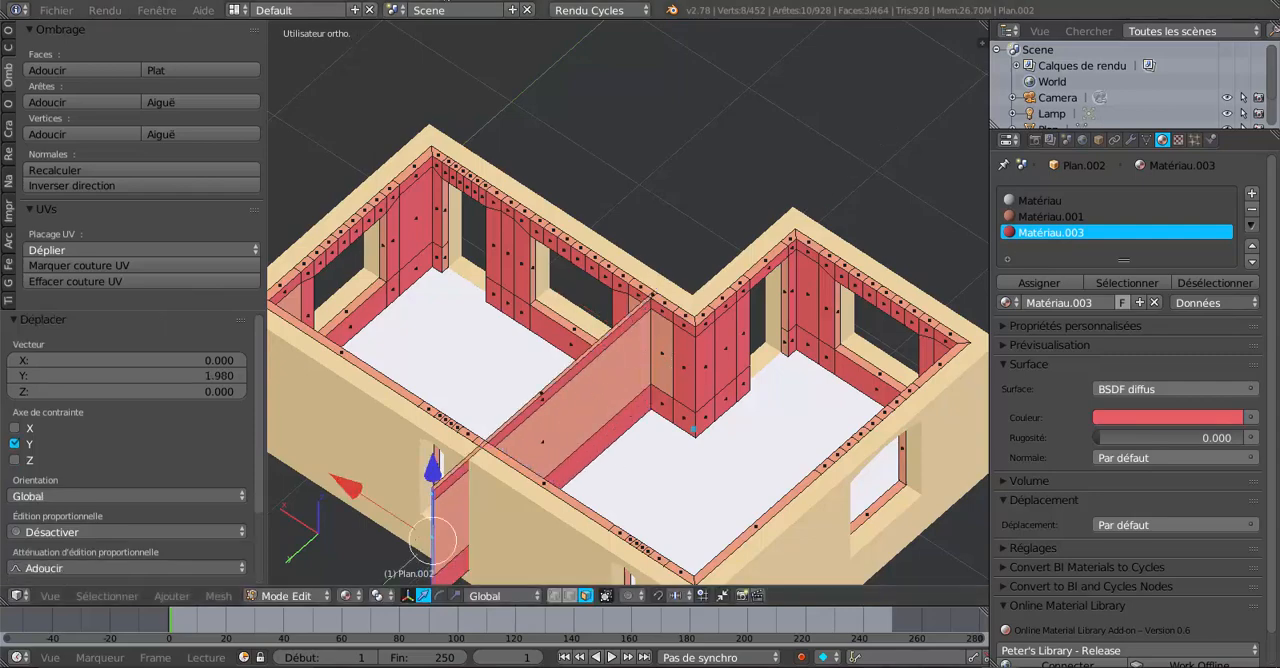
Add two vertical loop cuts to the opposite wall's lining on either side of where the partition meets it.
middle_click_drag(577, 368, 455, 263)
scroll(592, 196, "up", 5)
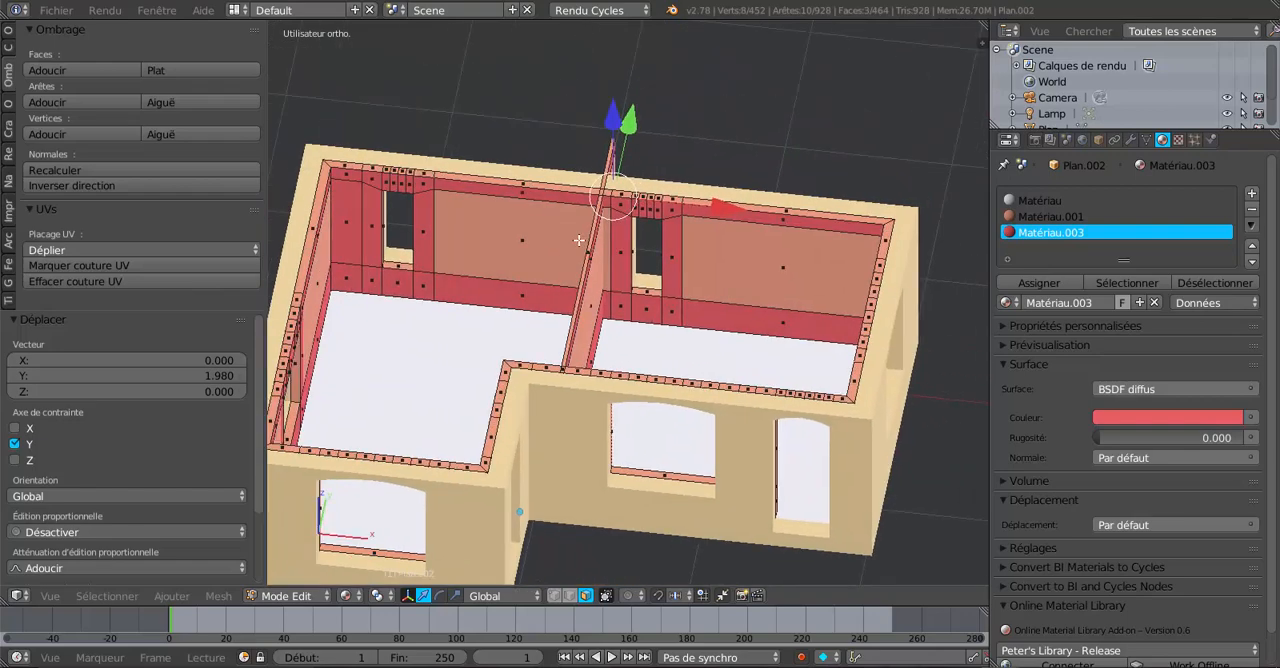
middle_click_drag(609, 220, 713, 288)
key("ctrl+r")
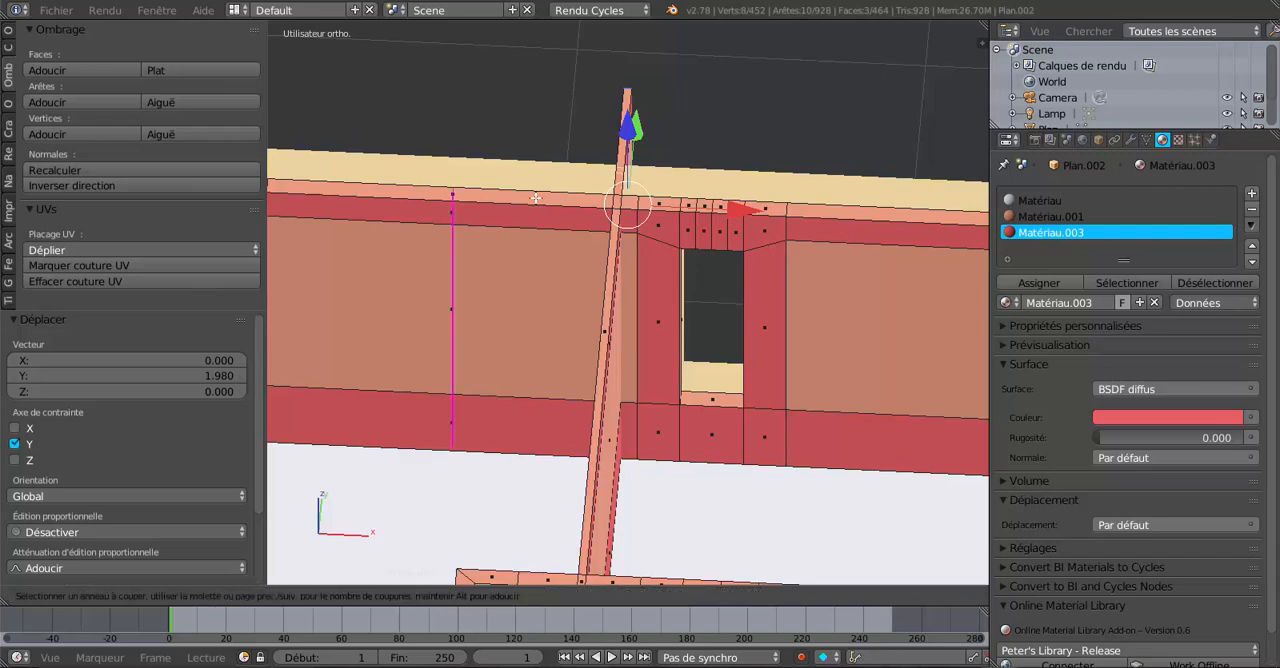
left_click(535, 198)
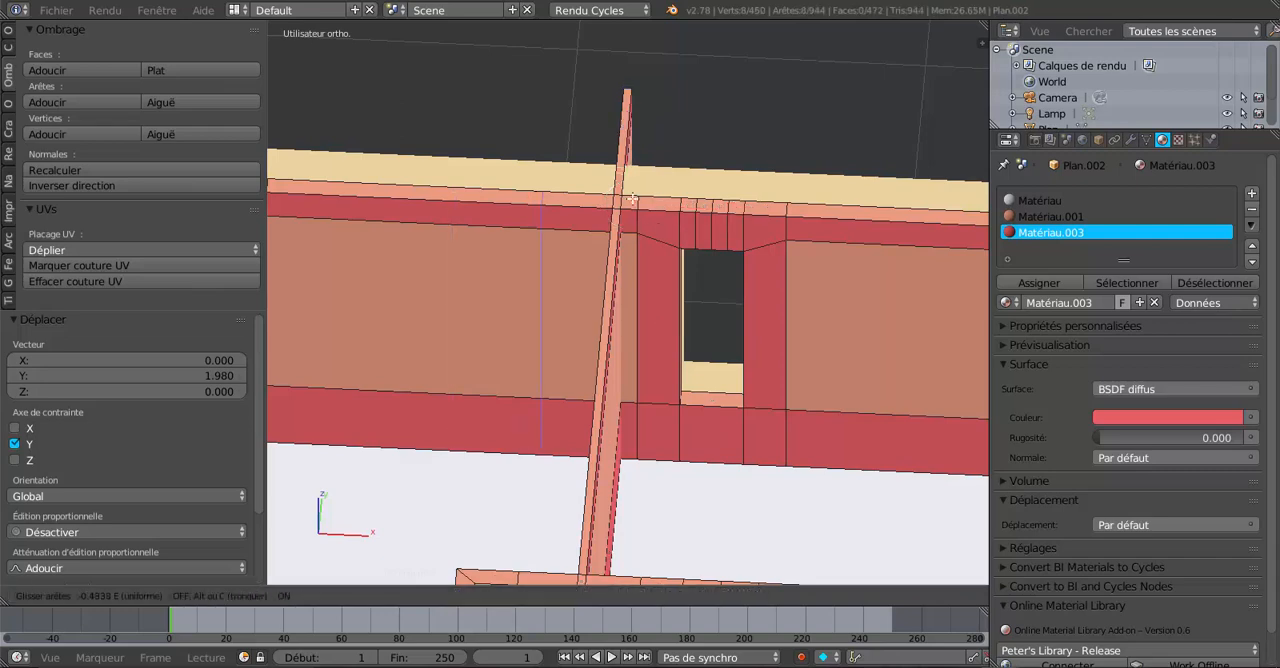
left_click(697, 176)
middle_click_drag(697, 176, 669, 260)
scroll(717, 174, "up", 1)
scroll(657, 240, "up", 2)
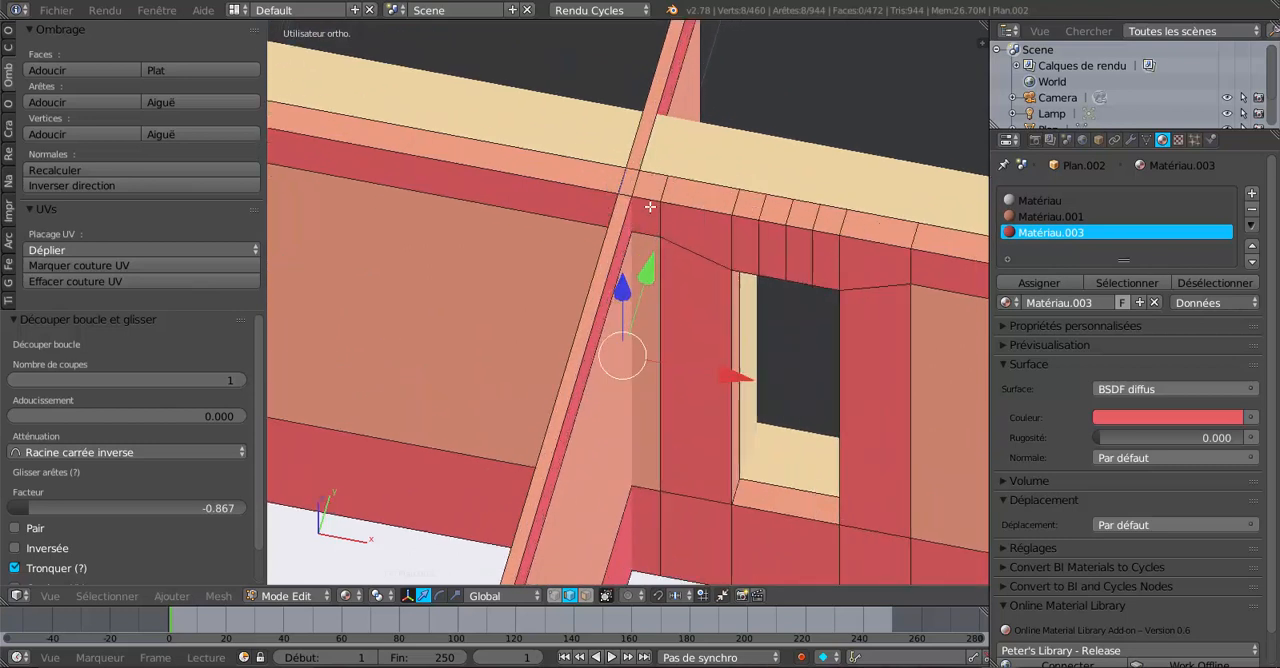
key("ctrl+r")
left_click(649, 200)
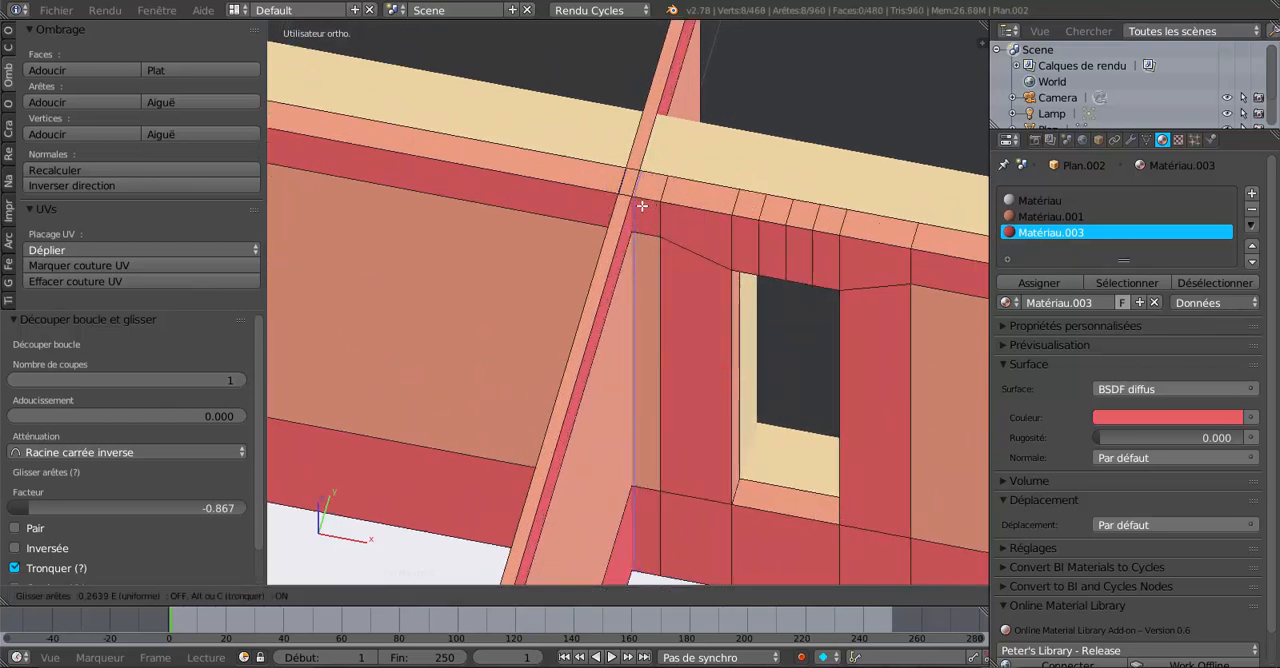
left_click(641, 205)
middle_click_drag(640, 206, 695, 209)
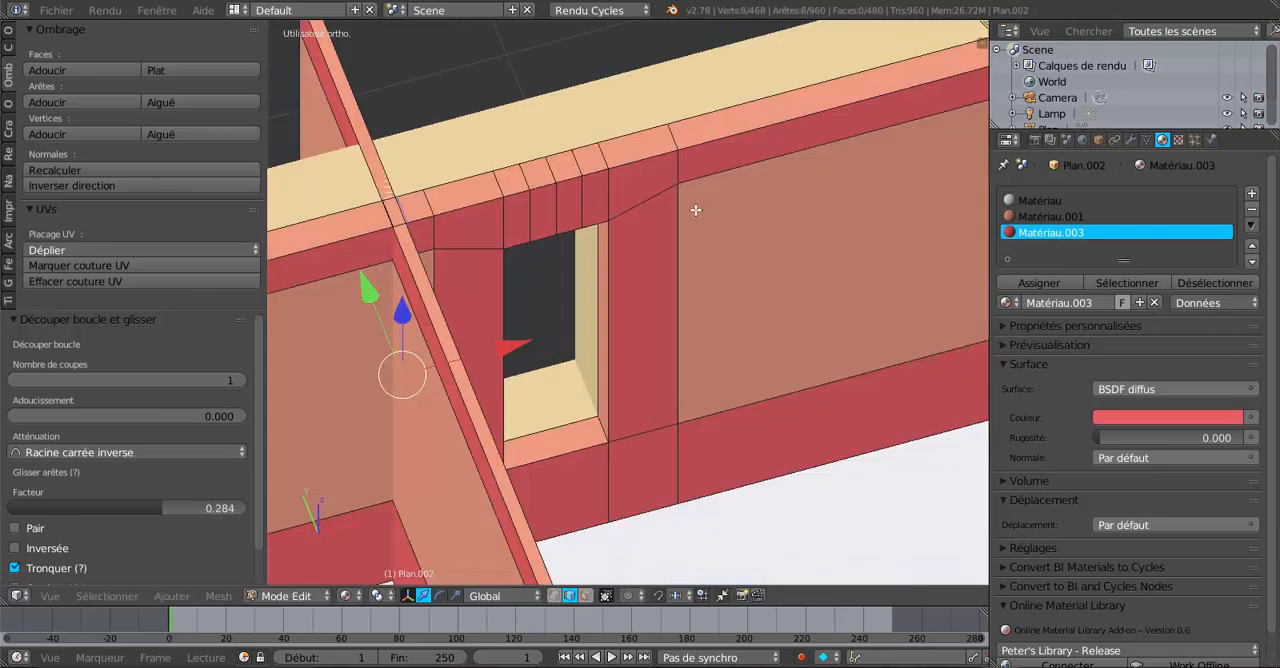
Select the partition's end edge poking through the outer wall and pull it back about -1.42 along Y.
scroll(705, 199, "down", 1)
middle_click_drag(802, 204, 497, 189)
scroll(580, 240, "down", 5)
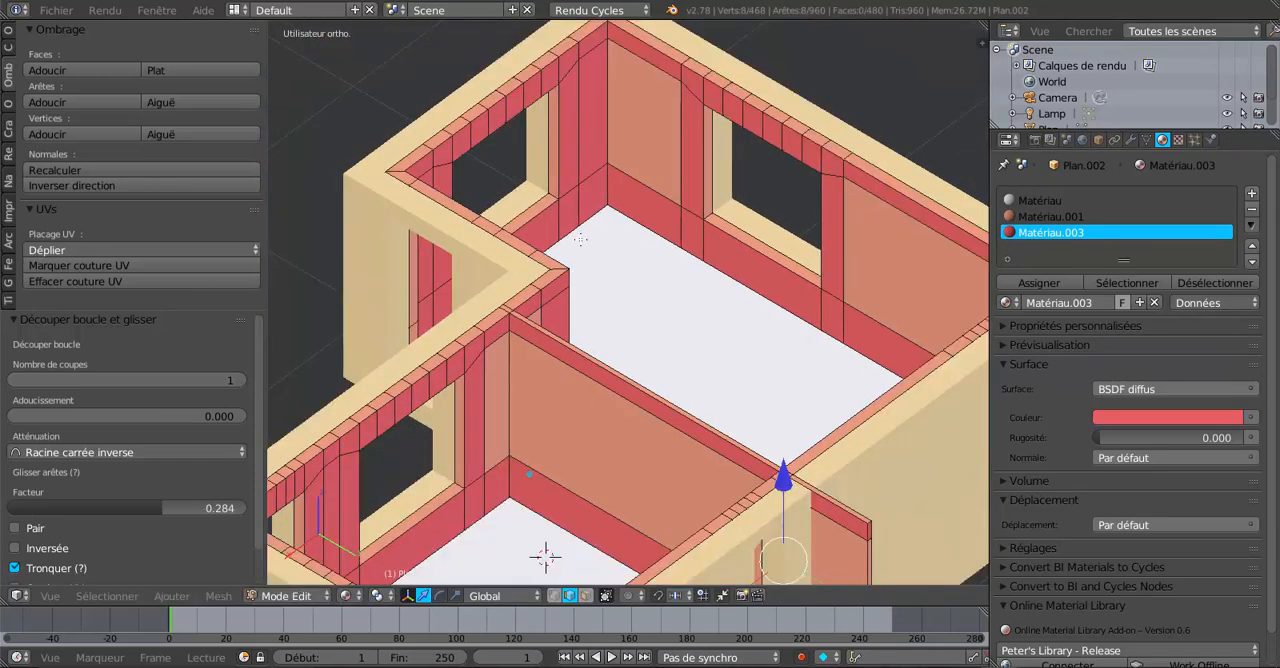
middle_click_drag(693, 291, 545, 97, "shift")
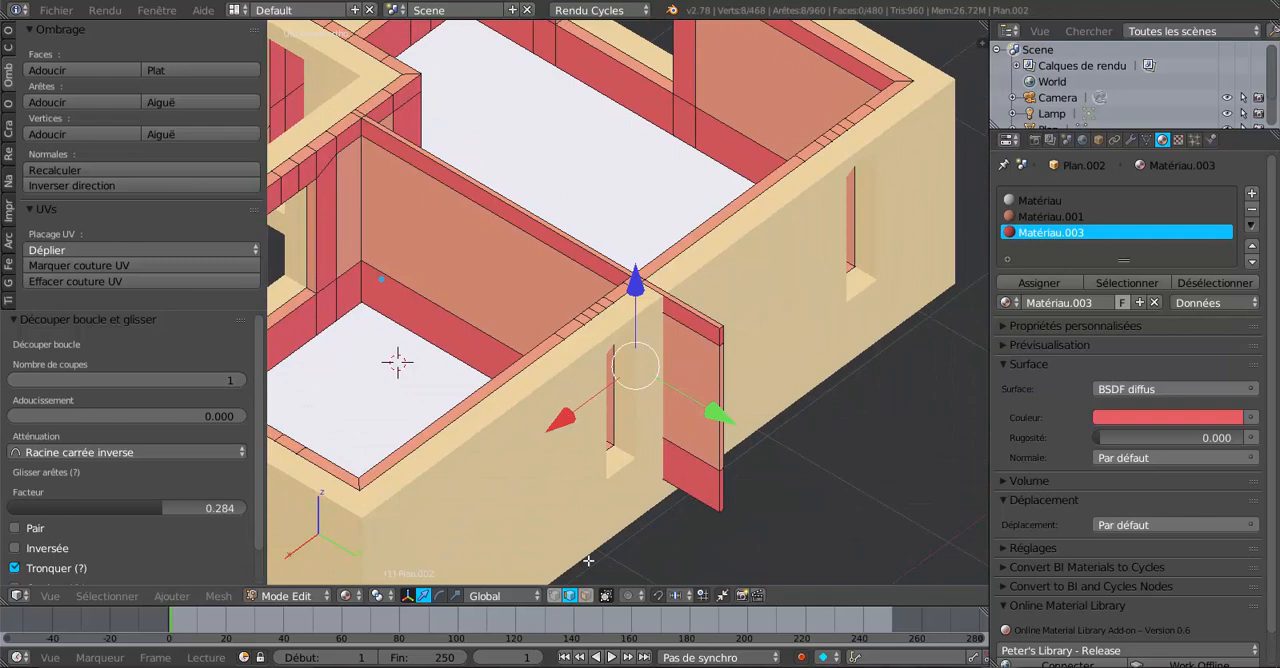
left_click(585, 596)
scroll(750, 440, "up", 2)
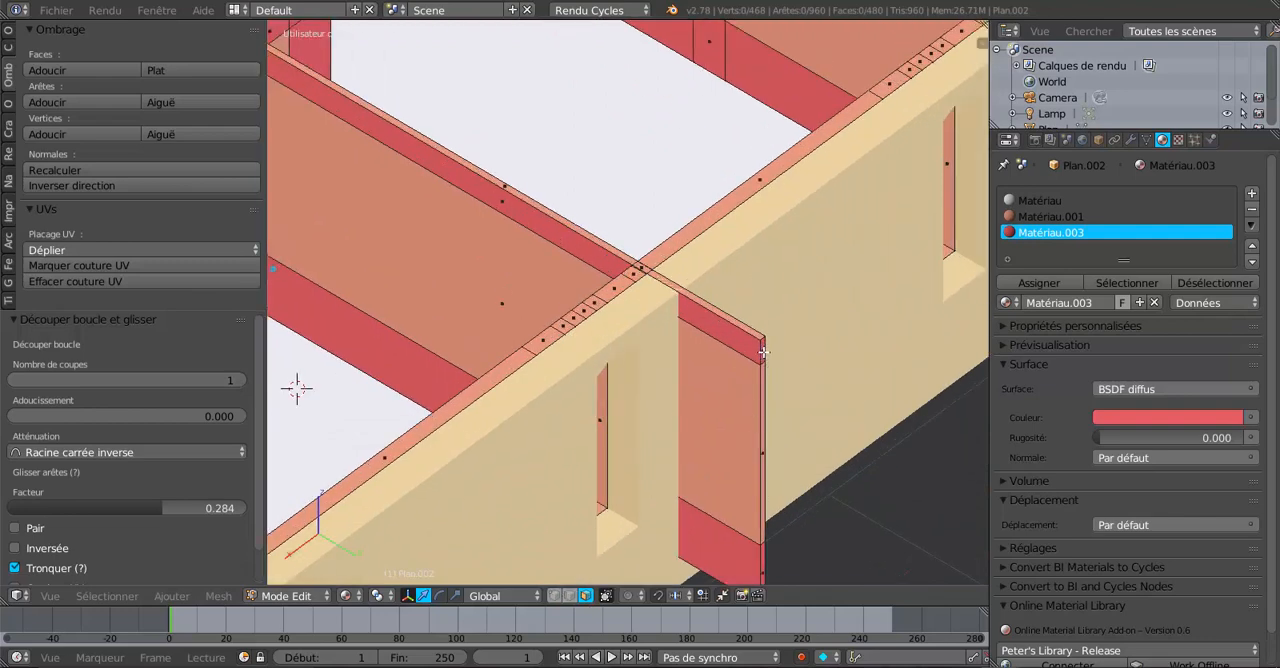
right_click(763, 351)
right_click(762, 442, "shift")
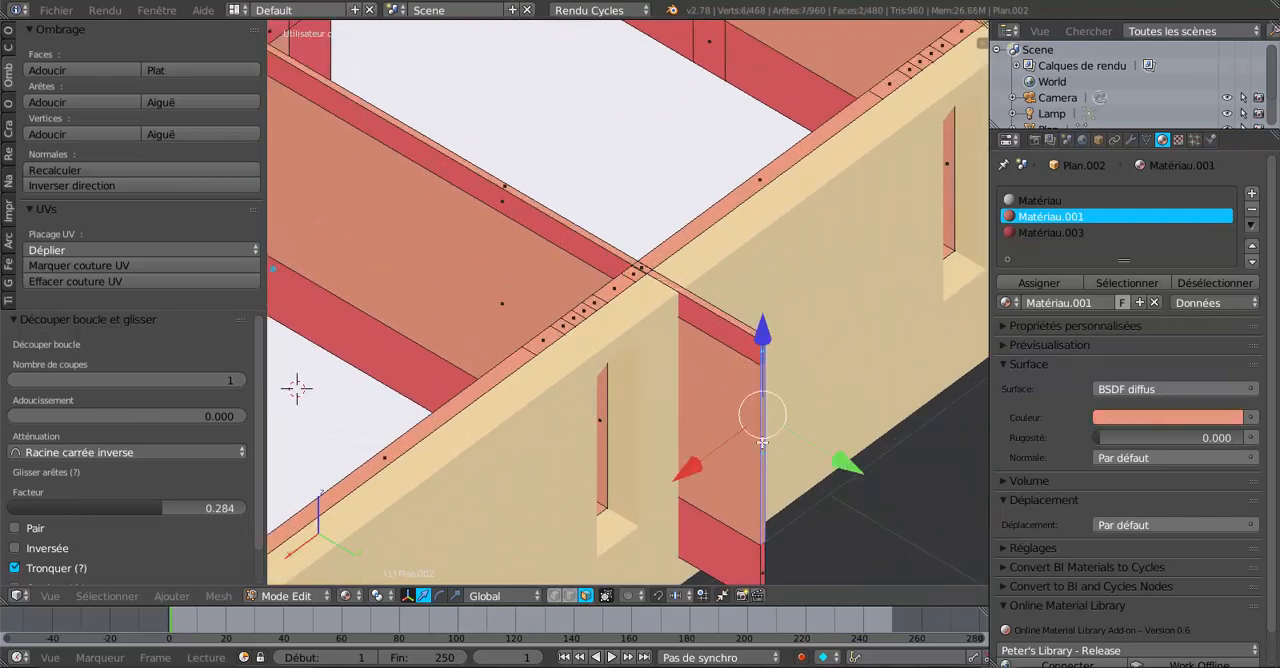
right_click(761, 562, "shift")
left_click_drag(845, 508, 509, 229)
Extrude the selected vertical edge of the back-wall lining and move it about -0.41 along Y into a new panel.
middle_click_drag(632, 226, 608, 289)
scroll(481, 242, "down", 4)
scroll(687, 403, "up", 5)
middle_click_drag(687, 403, 653, 282, "shift")
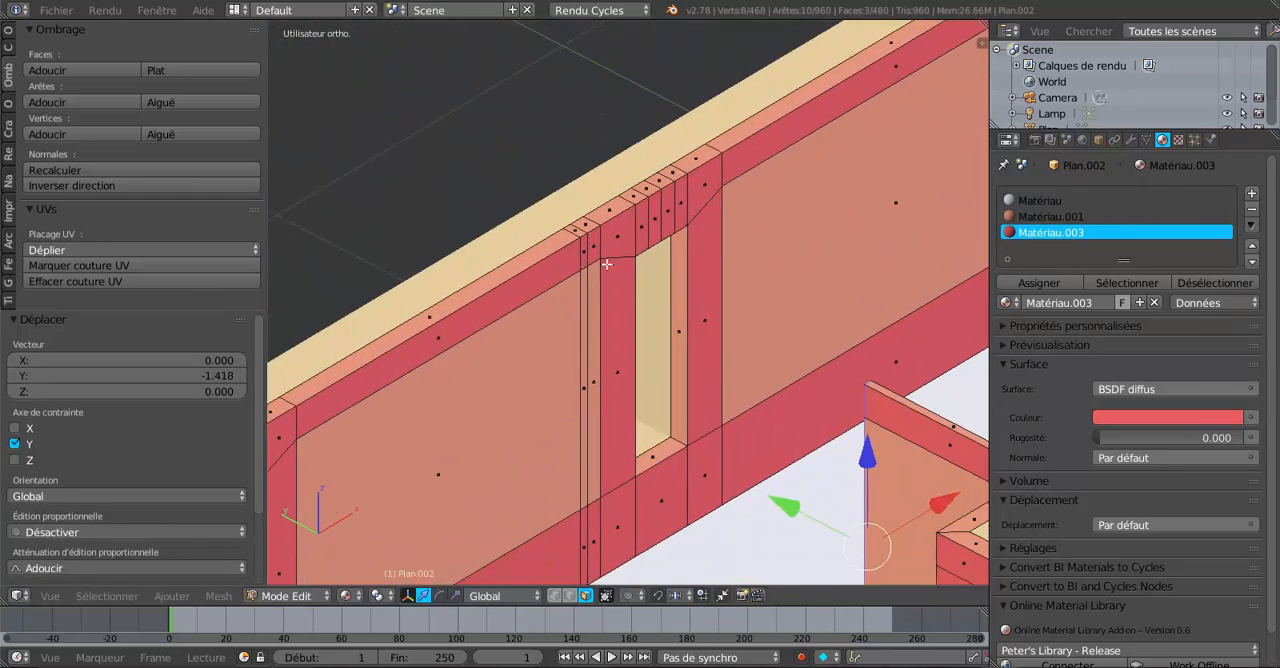
right_click(585, 250)
right_click(587, 322, "shift")
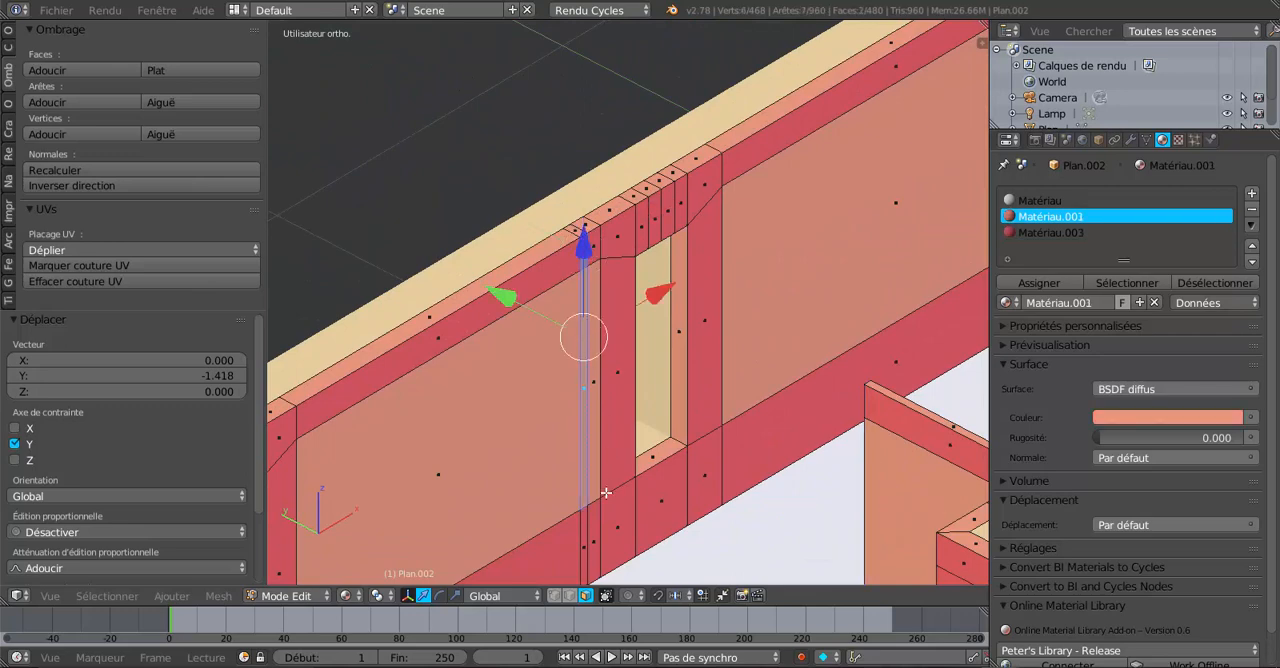
right_click(586, 527, "shift")
middle_click_drag(586, 527, 698, 412)
scroll(698, 412, "up", 2)
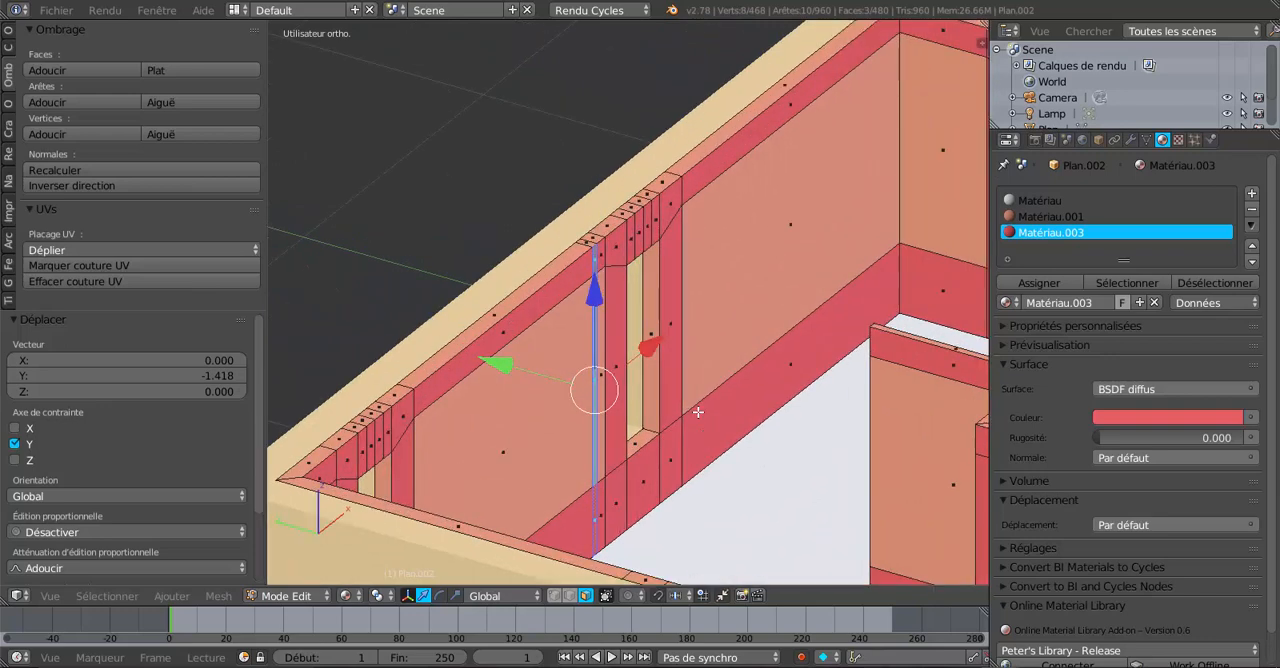
key("e")
right_click(698, 412)
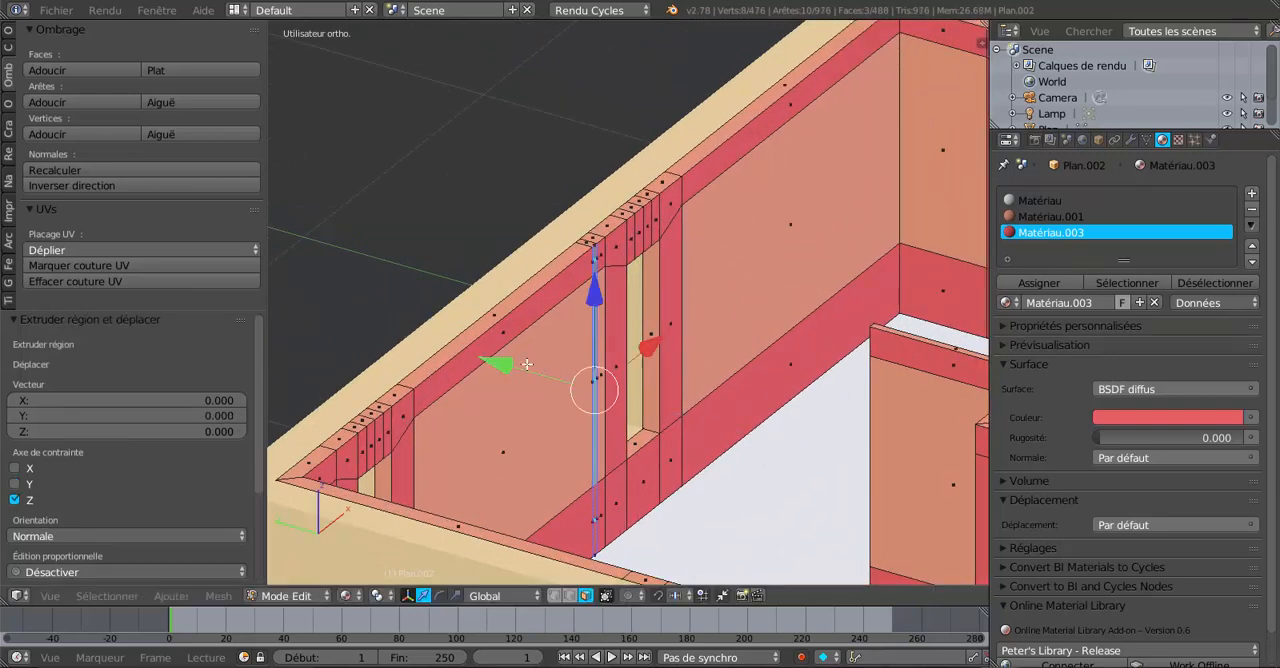
key("g")
key("y")
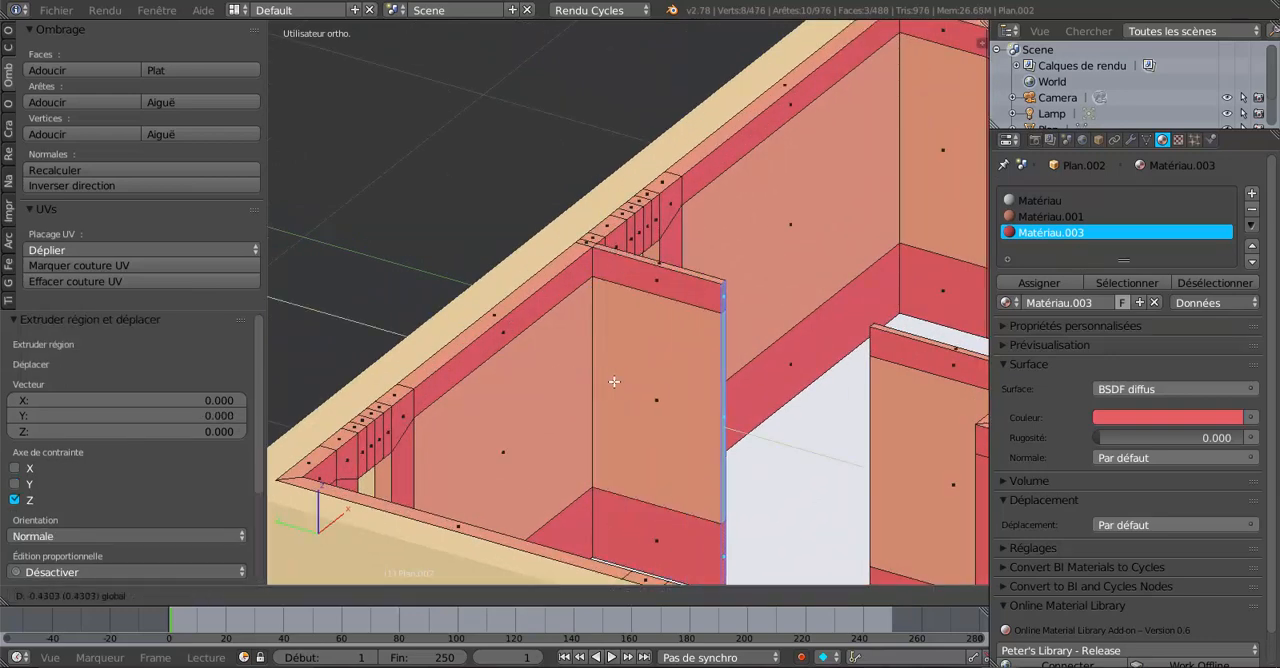
left_click(635, 375)
Select the partition's top end vertices and lower them about 0.08 along Z.
middle_click_drag(635, 375, 808, 361)
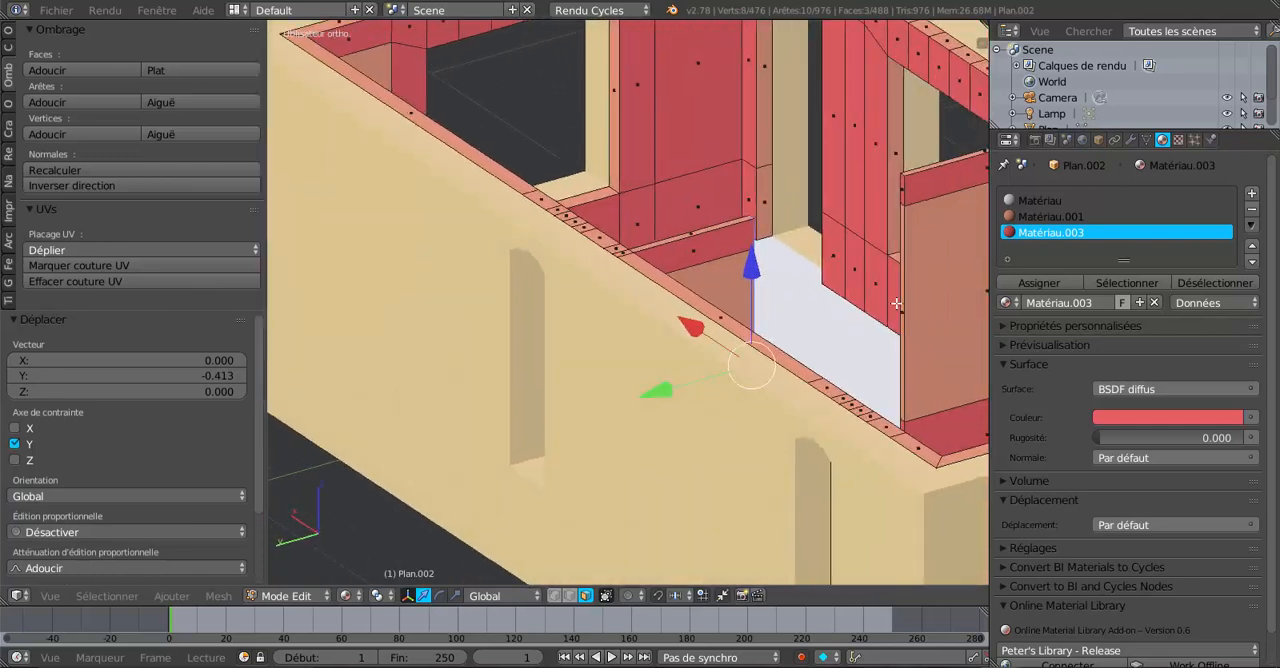
middle_click_drag(896, 303, 749, 332)
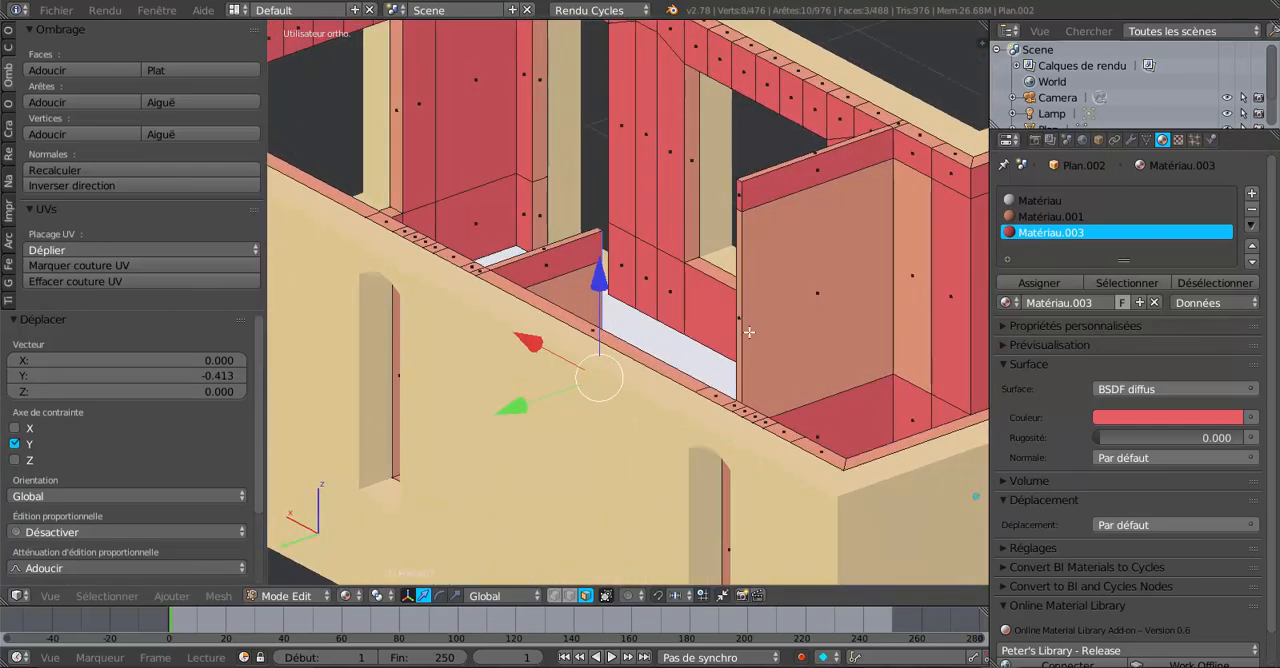
left_click(569, 596)
scroll(776, 280, "up", 2)
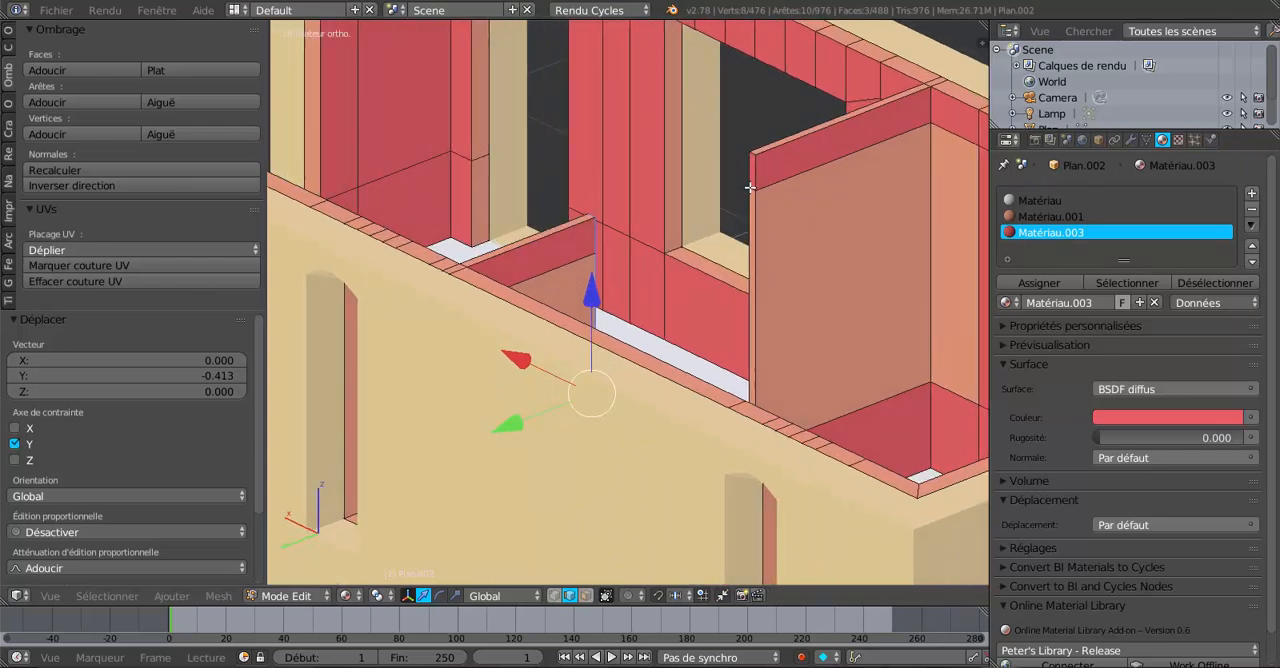
right_click(751, 187)
middle_click_drag(683, 245, 507, 244)
right_click(662, 251, "shift")
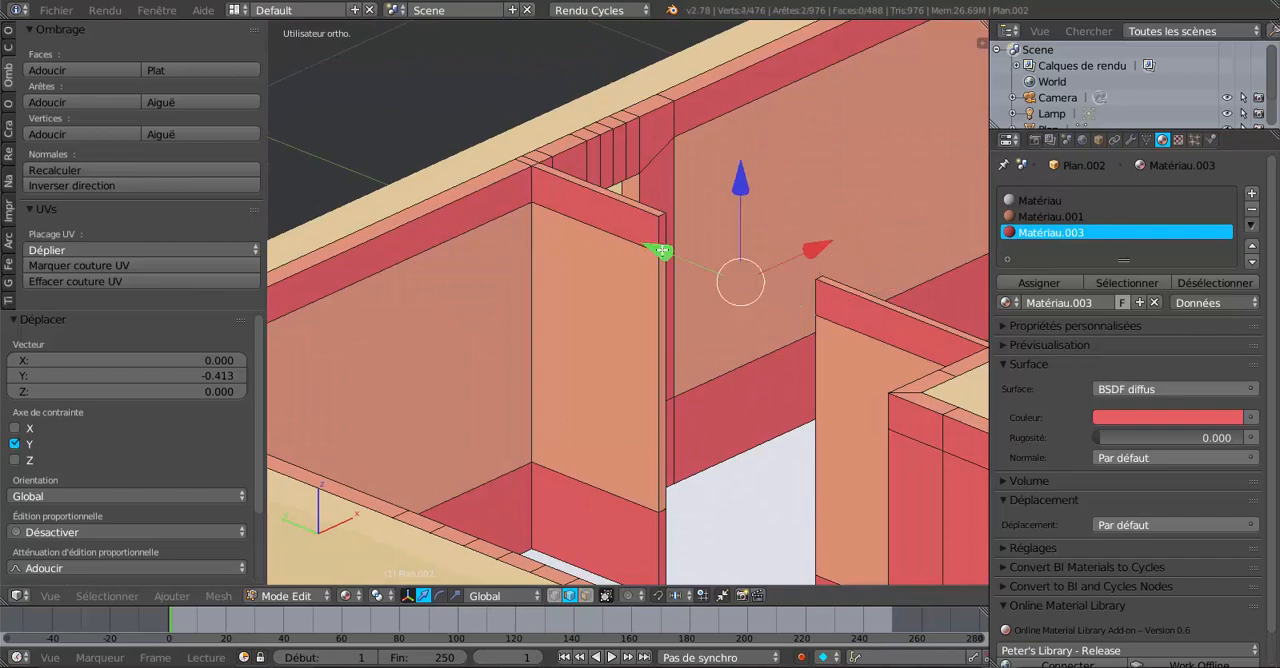
middle_click_drag(607, 280, 728, 256)
left_click_drag(741, 159, 740, 192)
middle_click_drag(740, 192, 738, 353)
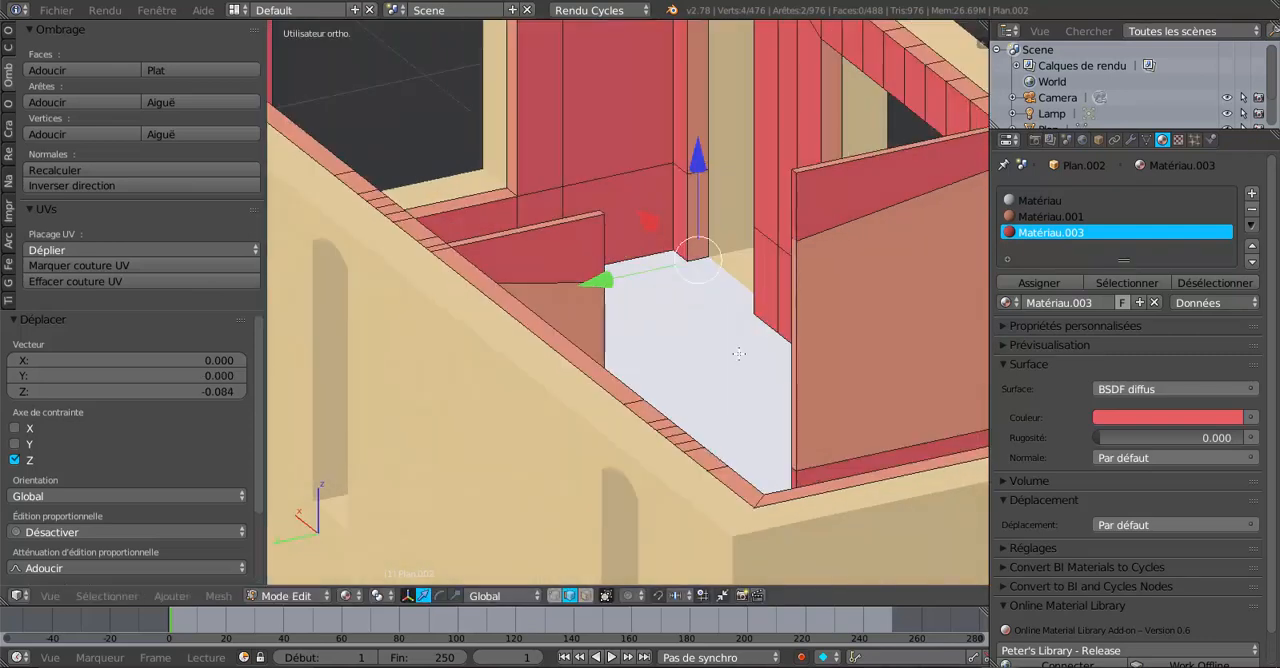
Delete the selected faces where the partition meets the back-wall lining.
left_click(586, 596)
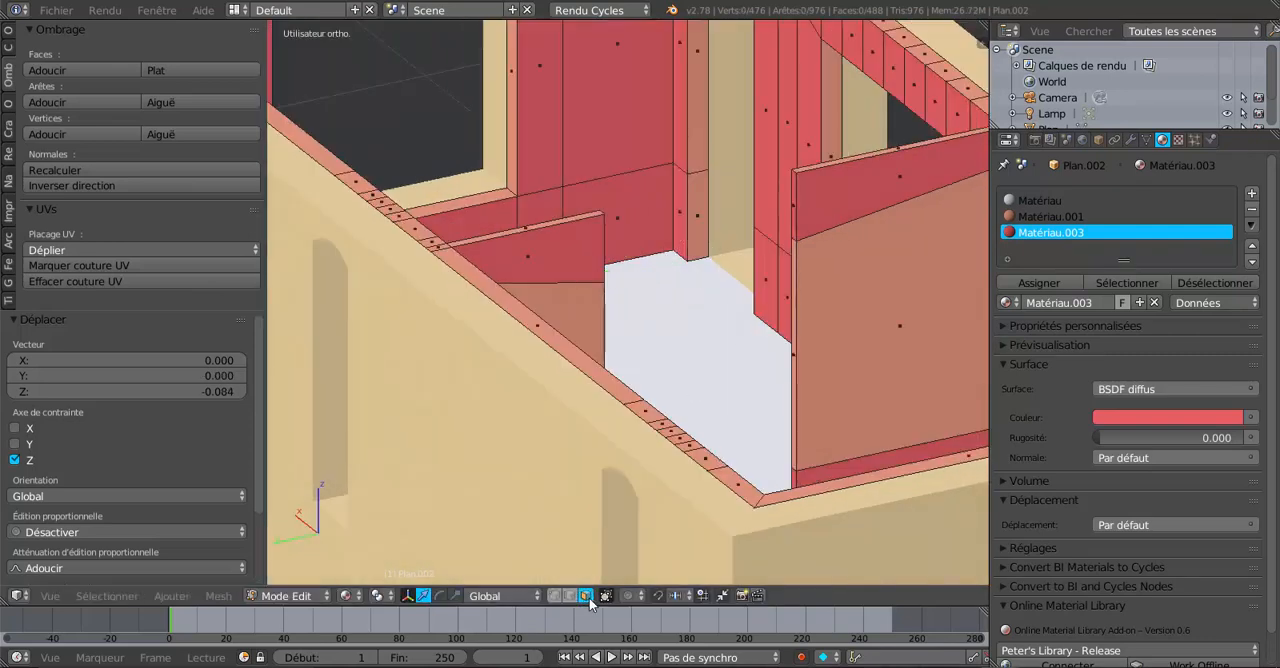
middle_click_drag(740, 470, 528, 261)
right_click(778, 200)
right_click(673, 254, "shift")
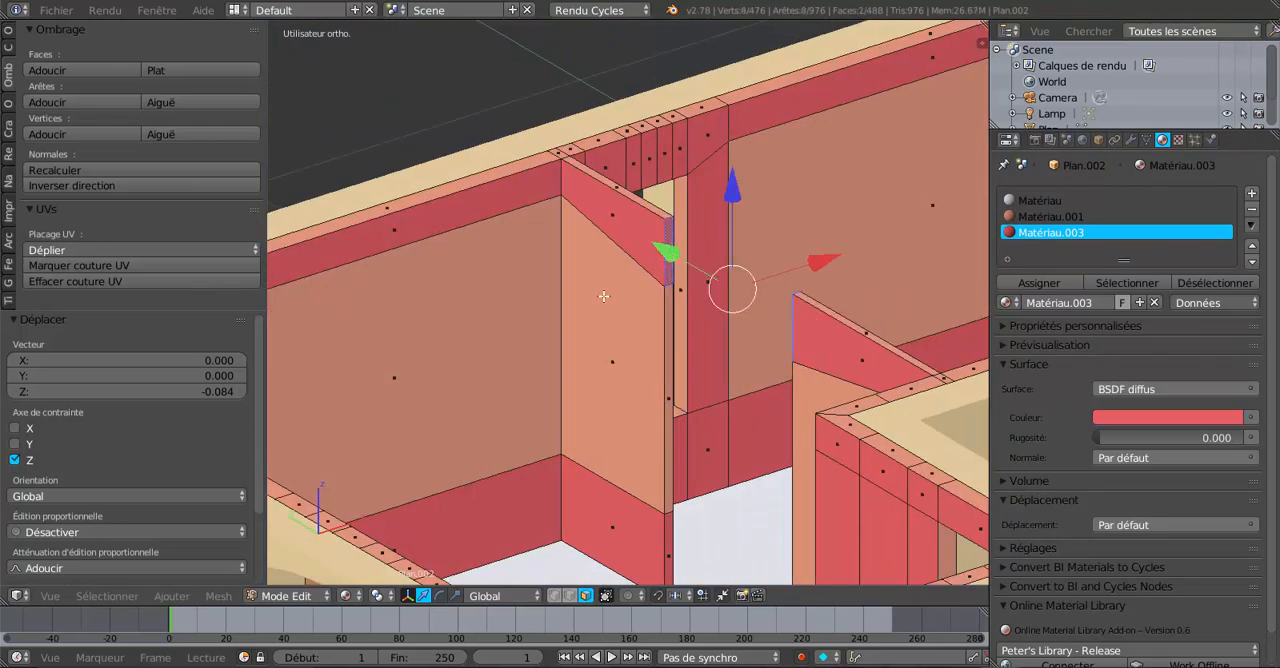
key("x")
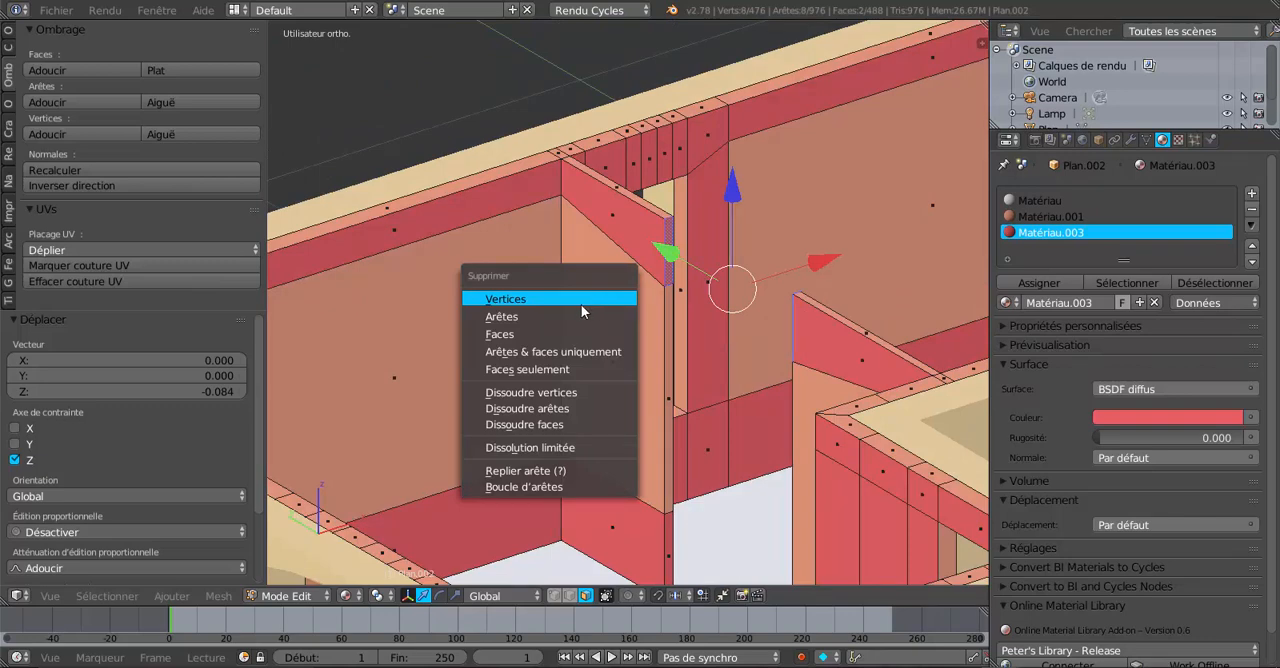
left_click(580, 334)
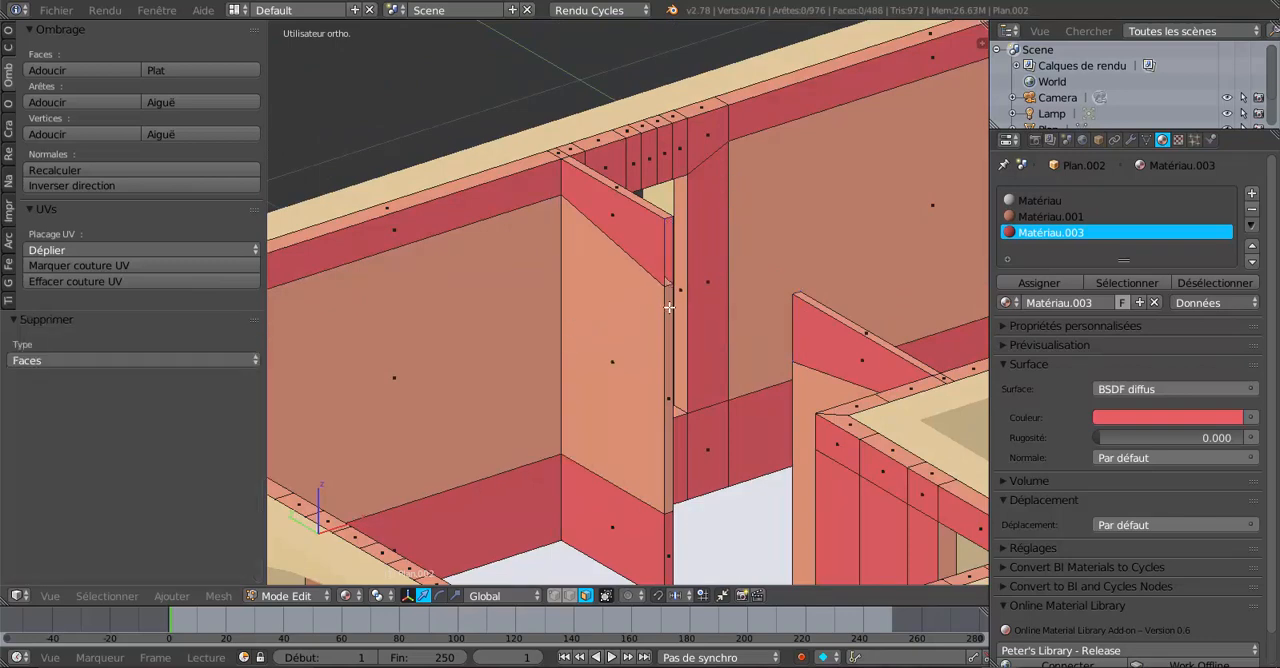
Select the partition's top edge and the facing lining edge, and bridge them with LoopTools into a lintel face over the doorway.
scroll(669, 307, "up", 3)
left_click(574, 597)
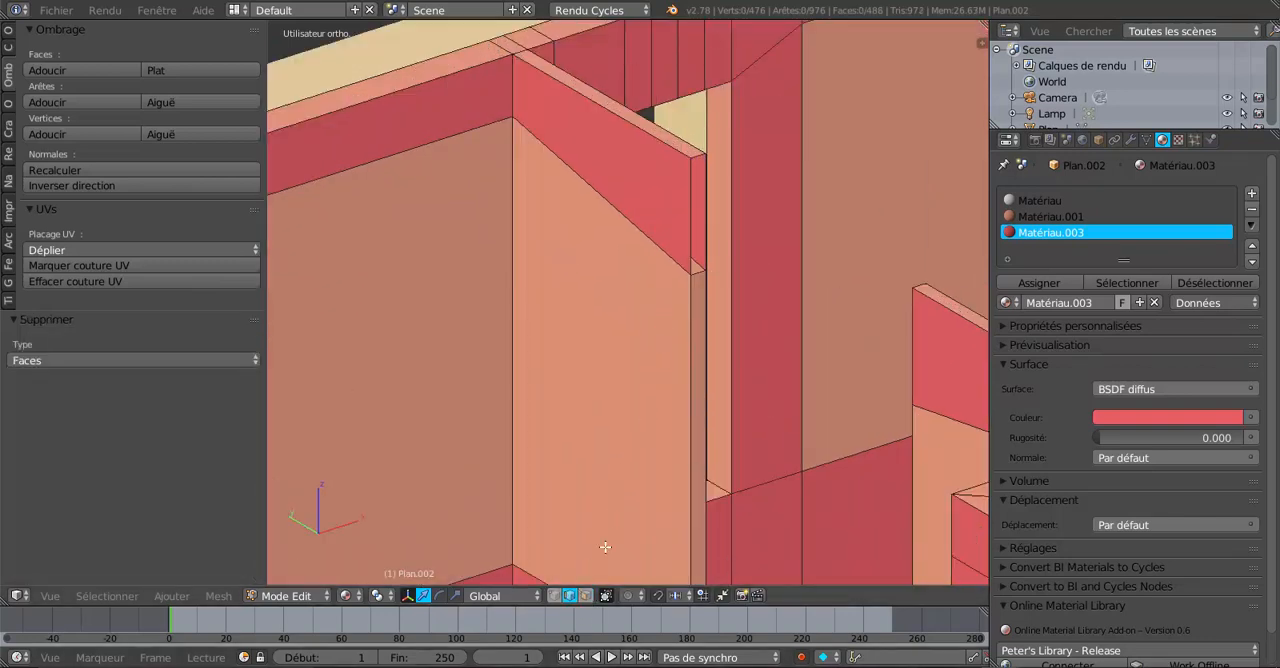
right_click(683, 236, "alt")
middle_click_drag(644, 268, 711, 361)
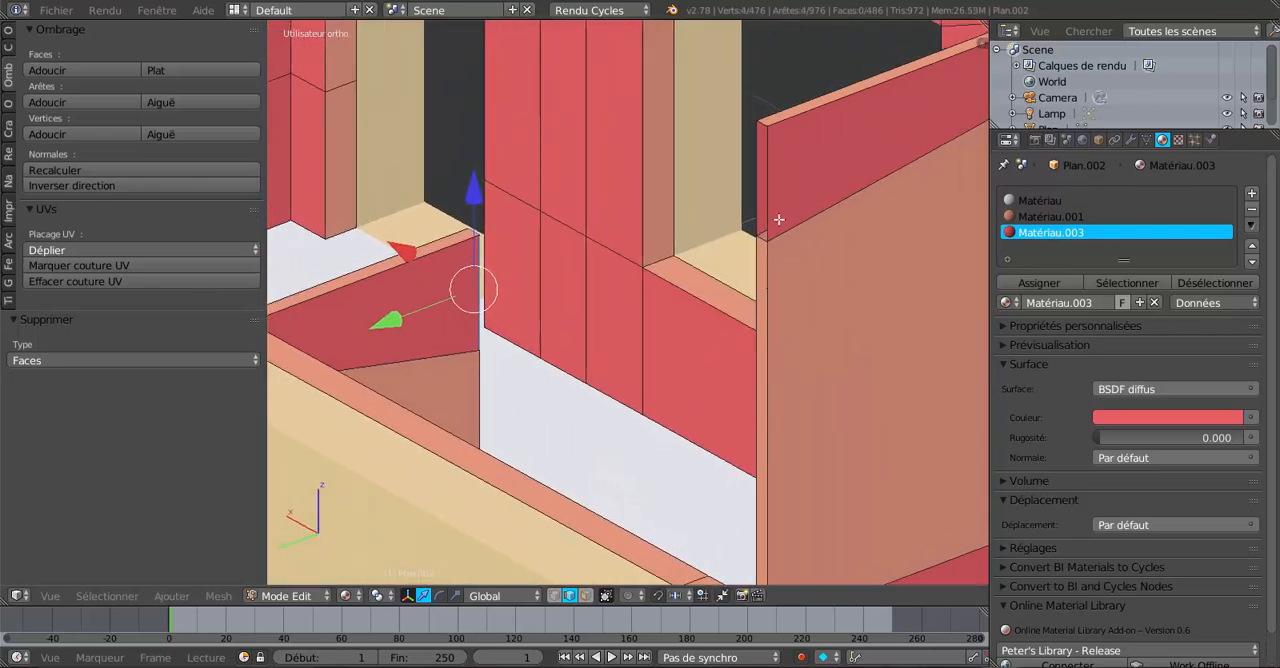
right_click(772, 197, "alt+shift")
middle_click_drag(755, 269, 555, 310)
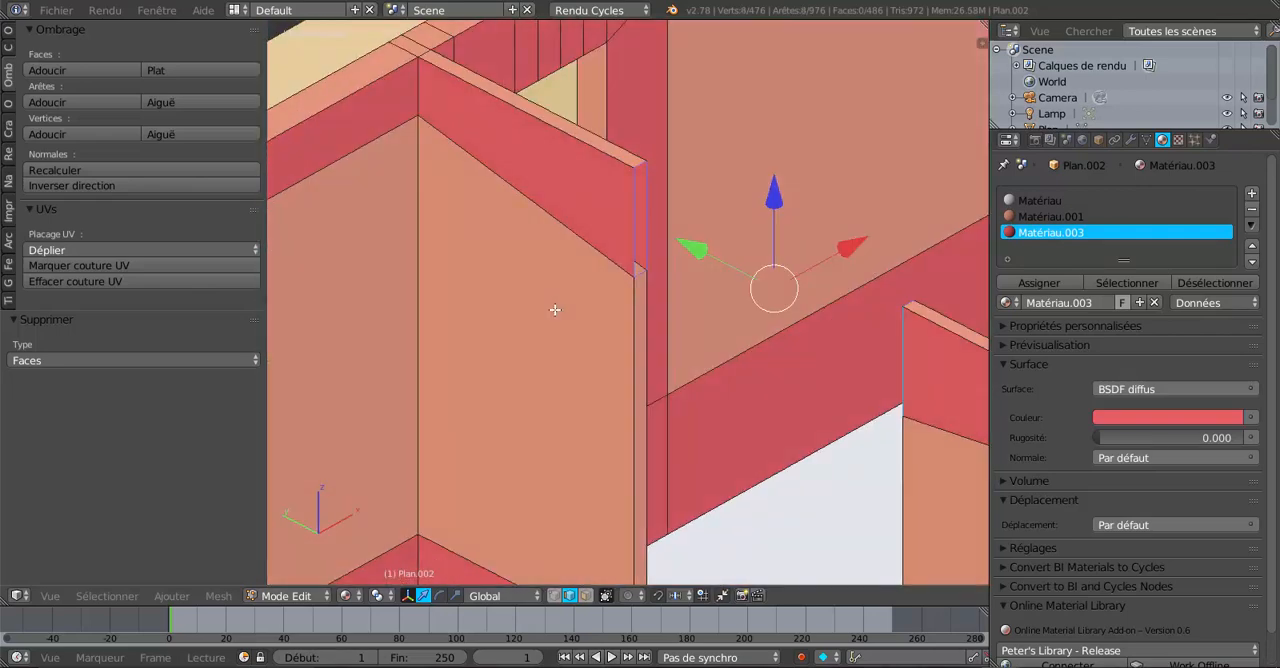
mouse_move(538, 355)
middle_mouse_down()
mouse_move(409, 357)
mouse_move(532, 347)
middle_mouse_up()
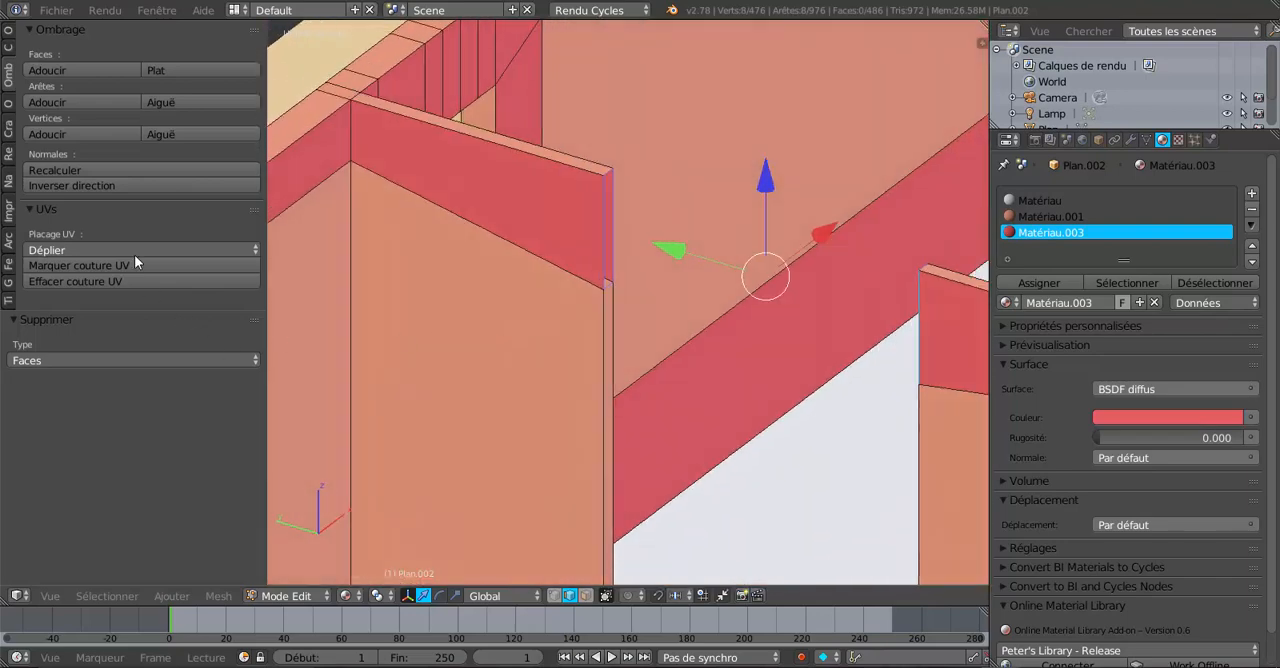
left_click(8, 31)
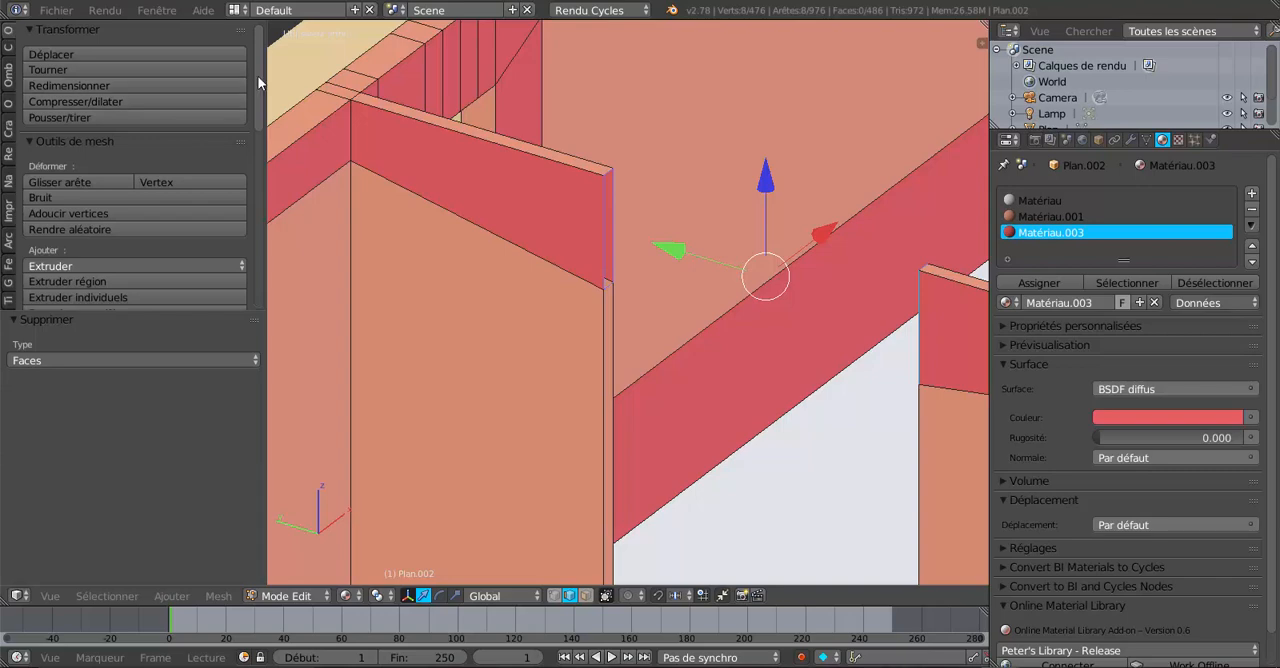
left_click_drag(258, 83, 185, 281)
left_click(111, 185)
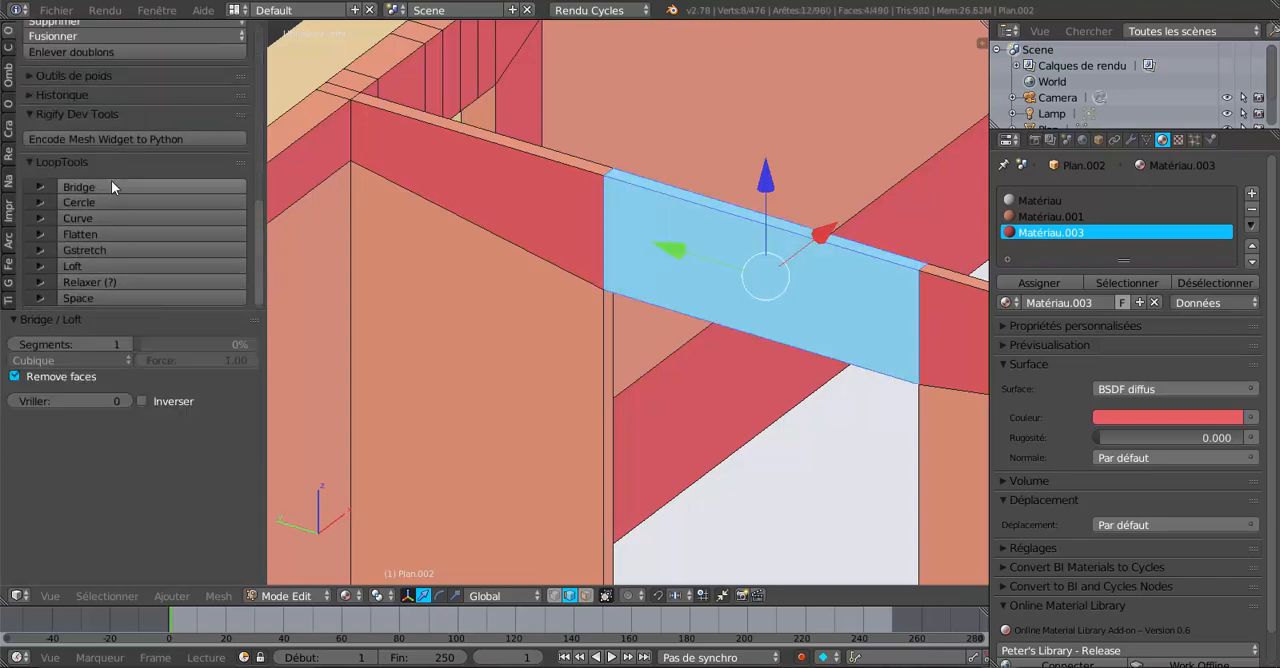
Assign Matériau.003 to the new lintel face.
scroll(523, 323, "down", 4)
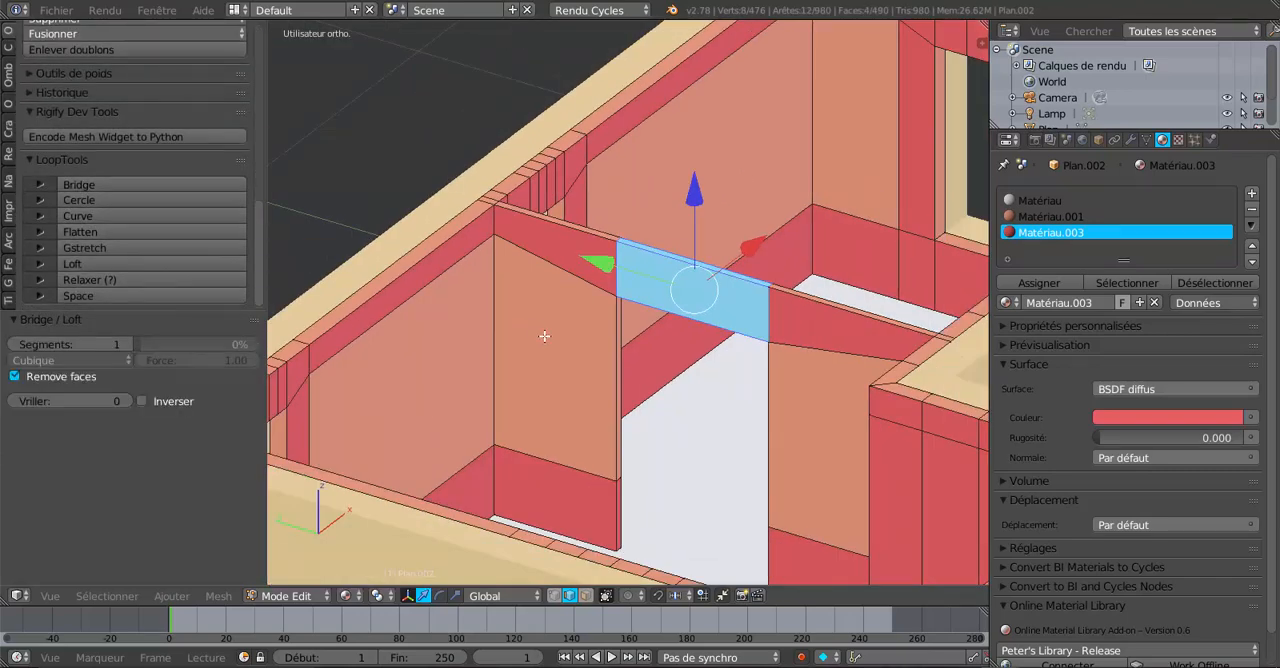
key("Tab")
middle_click_drag(691, 380, 684, 336)
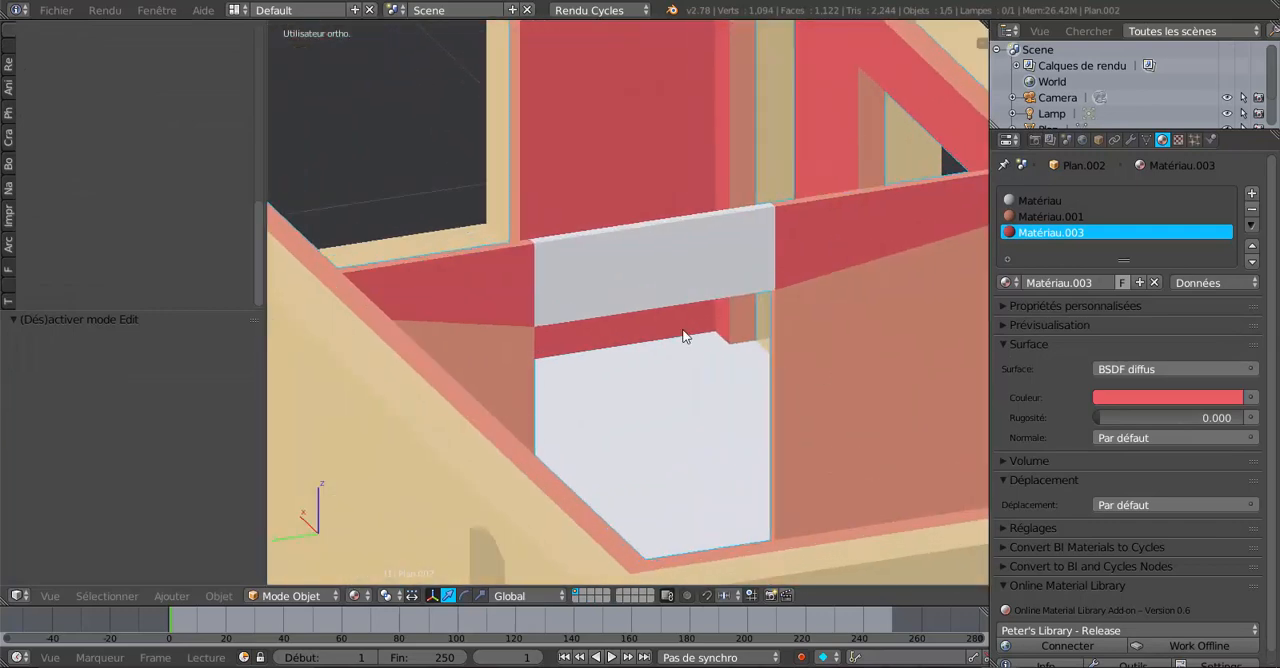
key("Tab")
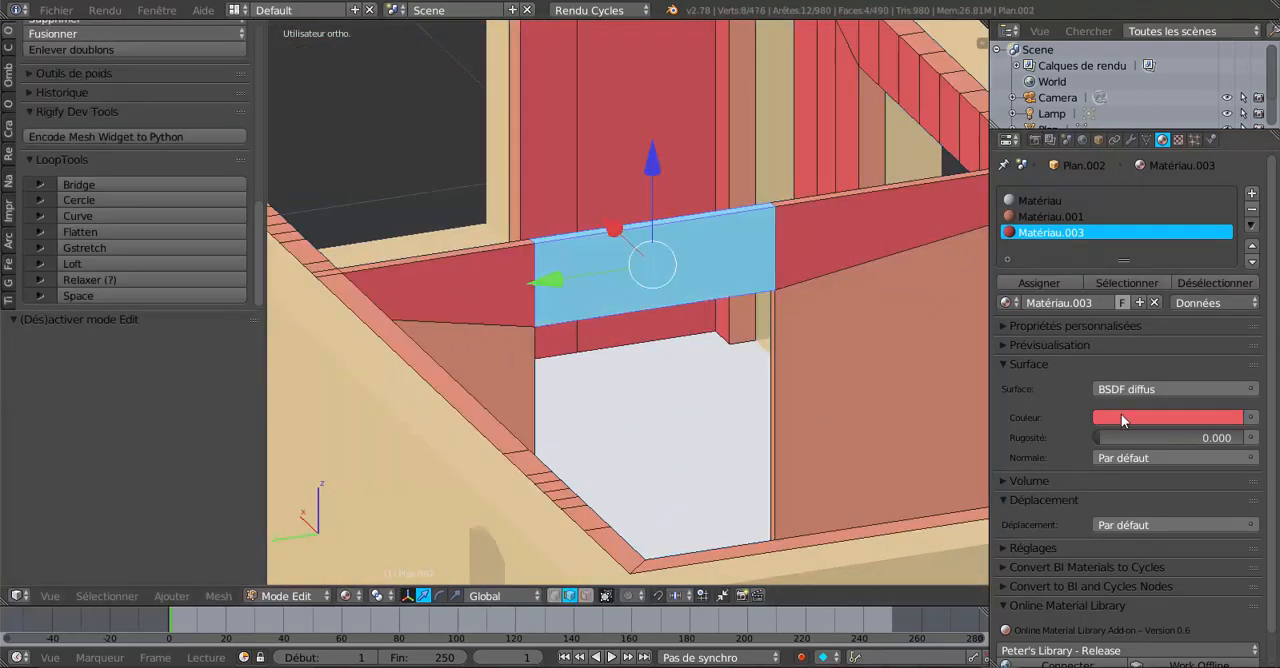
left_click(1053, 284)
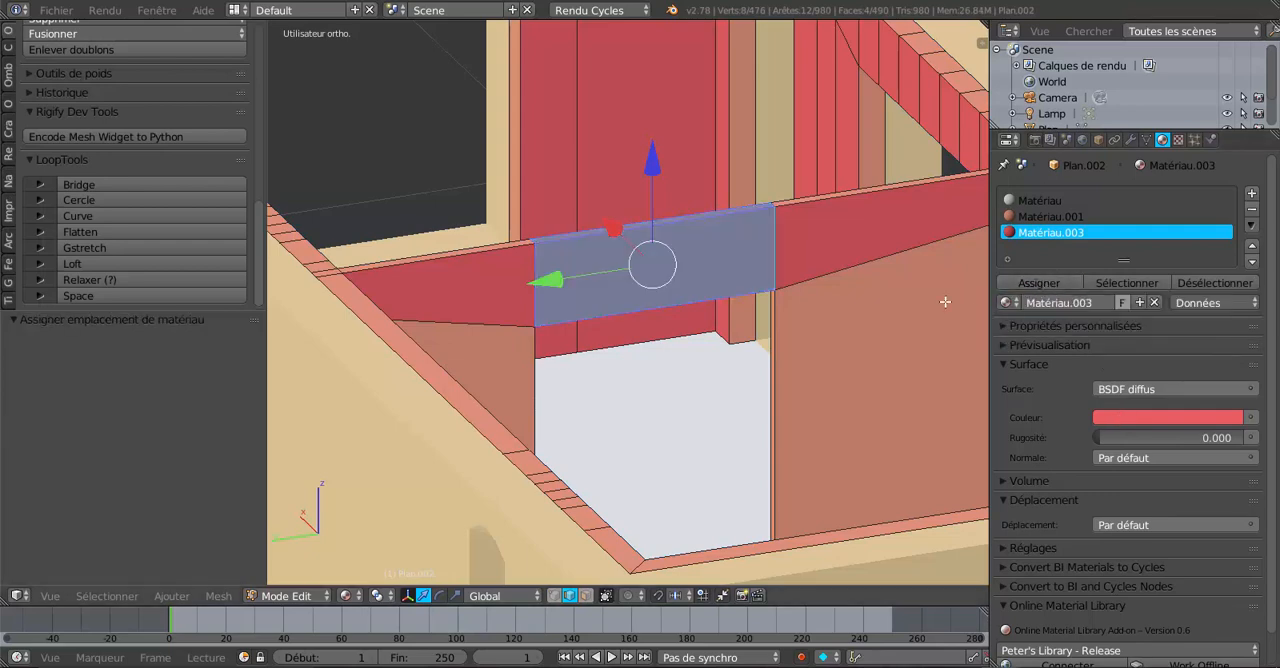
Select the lintel's two thin top faces and assign Matériau.001 to them.
key("Tab")
middle_click_drag(945, 301, 768, 314)
key("Tab")
scroll(768, 314, "up", 3)
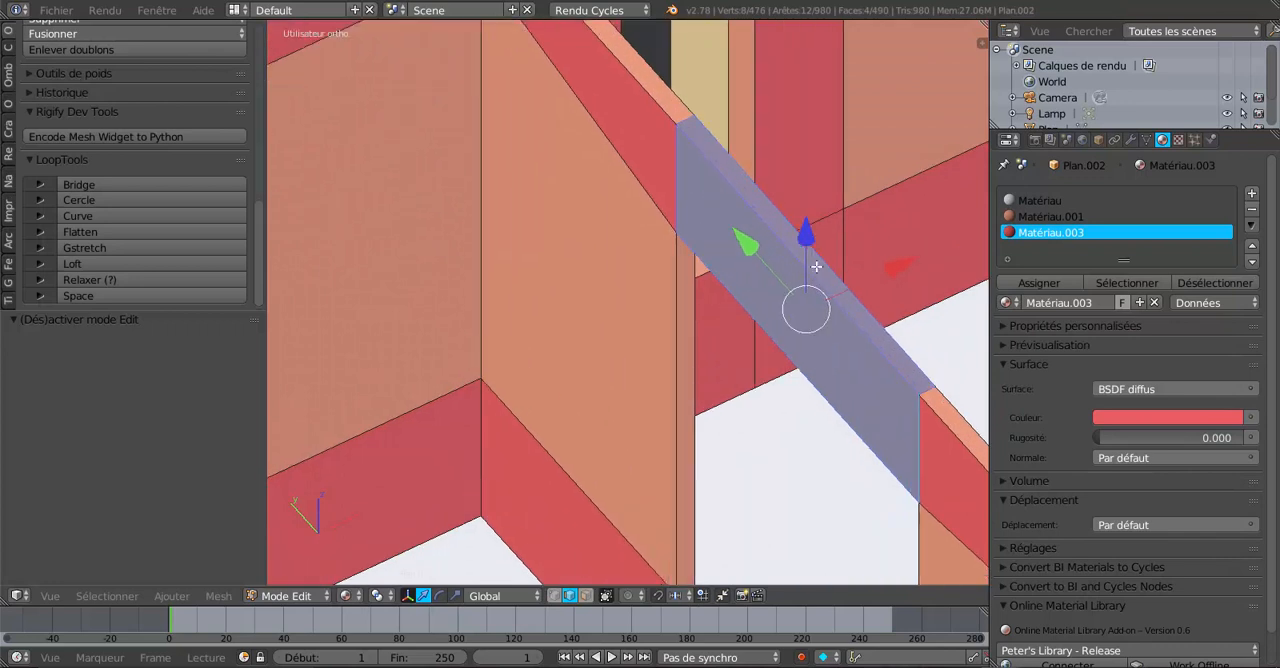
left_click(587, 597)
right_click(822, 274)
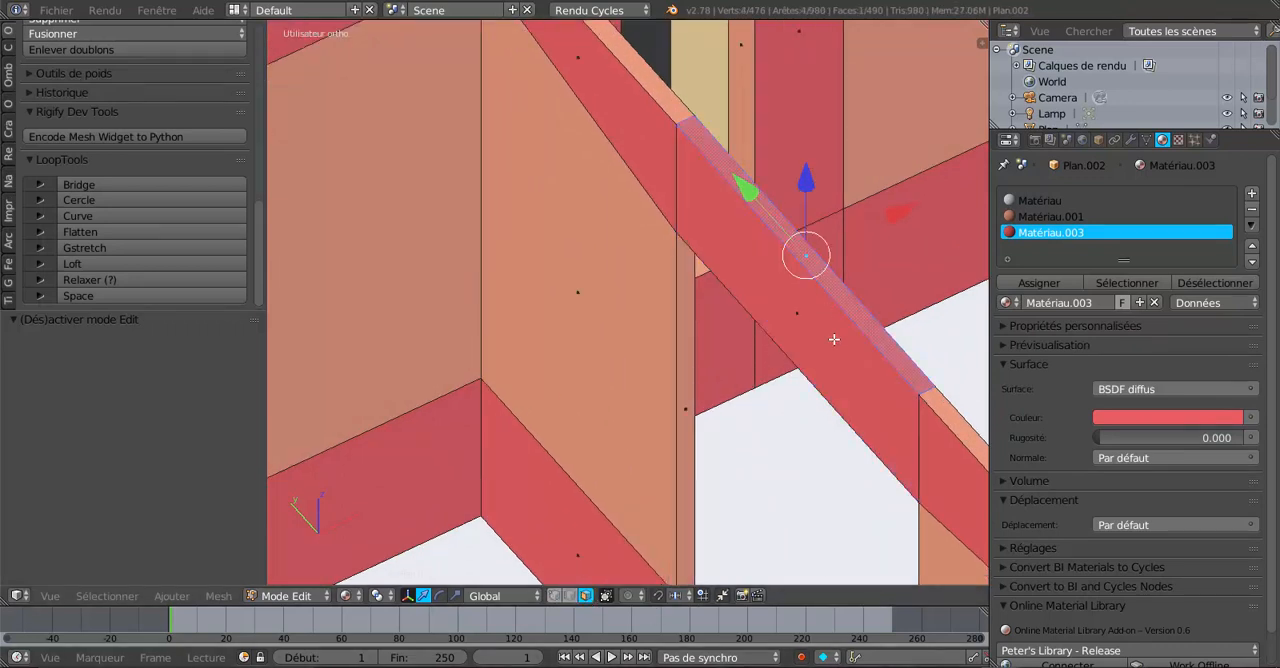
middle_click_drag(721, 411, 752, 446, "shift")
scroll(574, 423, "down", 4)
scroll(640, 422, "up", 2)
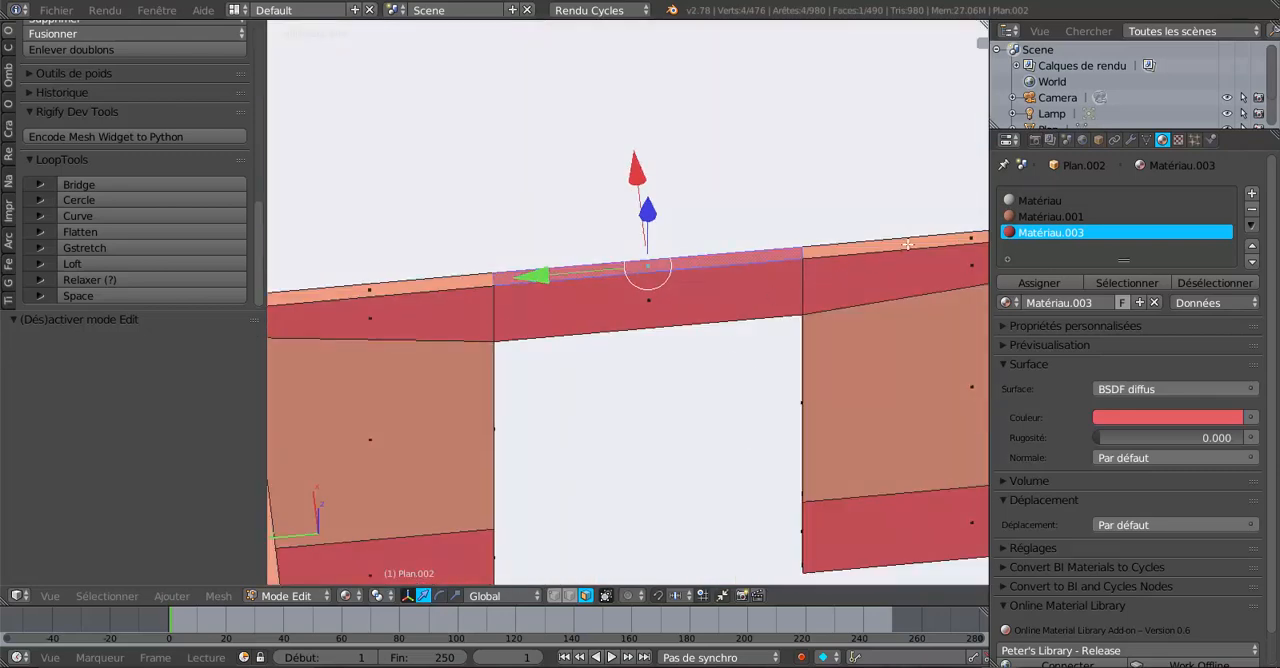
middle_click_drag(738, 303, 592, 338, "shift")
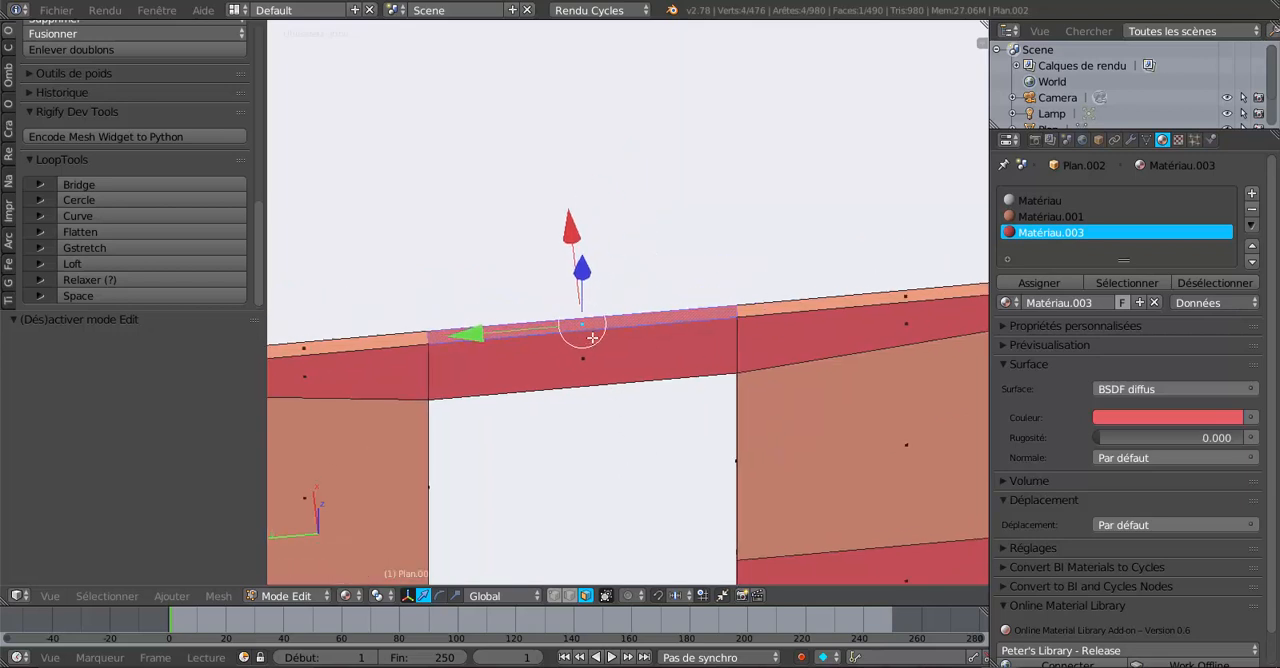
left_click(870, 302, "shift")
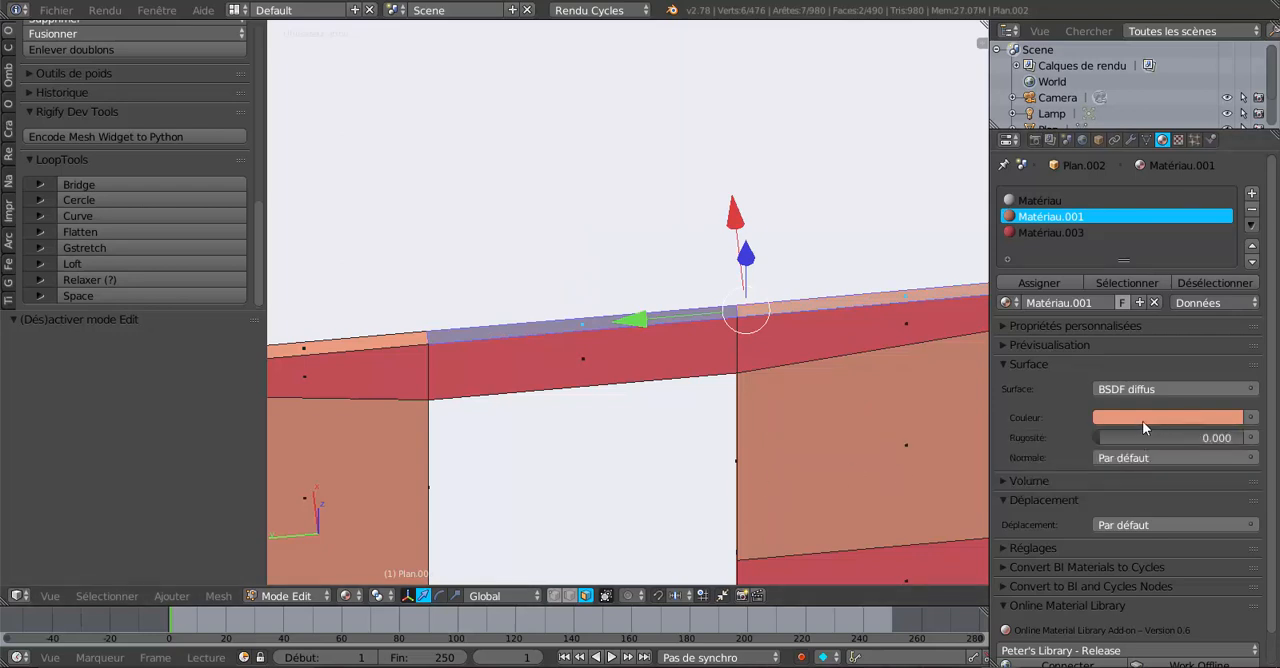
left_click(1039, 283)
key("Tab")
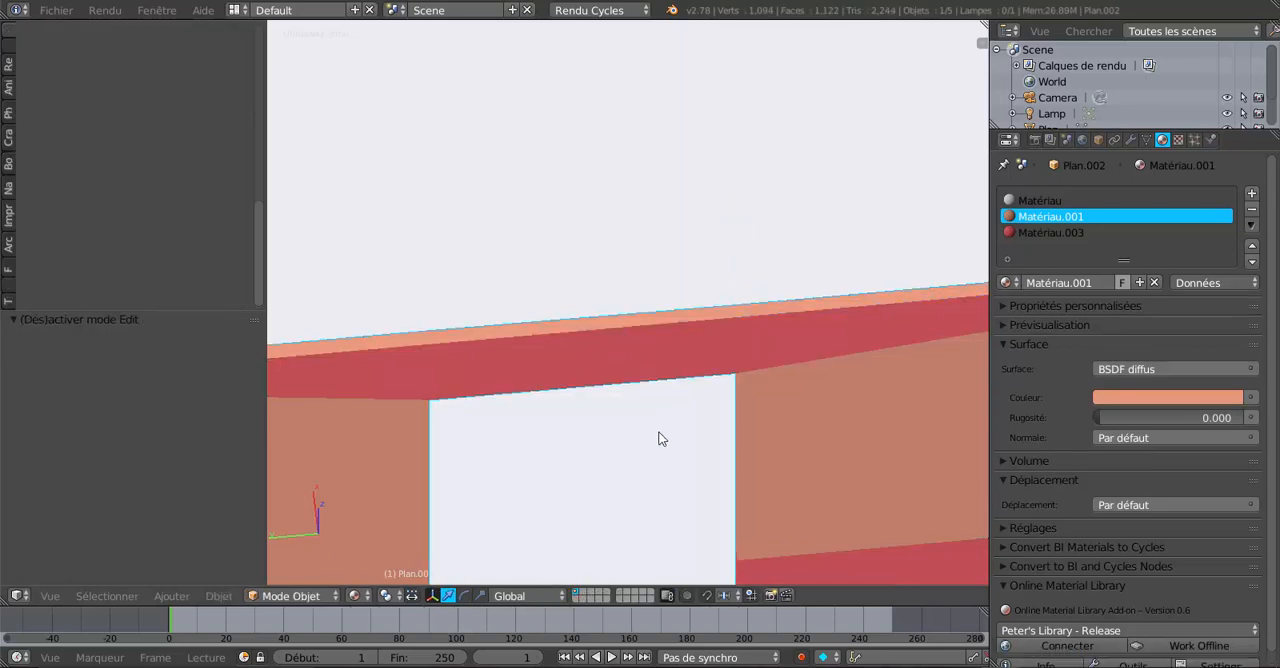
Examine the lintel and surrounding walls from several angles in object and edit mode.
mouse_move(660, 437)
middle_mouse_down()
mouse_move(578, 434)
mouse_move(617, 368)
mouse_move(698, 353)
mouse_move(708, 429)
mouse_move(671, 417)
mouse_move(743, 429)
mouse_move(700, 380)
mouse_move(608, 366)
mouse_move(663, 403)
mouse_move(740, 391)
mouse_move(640, 433)
mouse_move(657, 414)
mouse_move(747, 398)
mouse_move(669, 440)
mouse_move(620, 420)
mouse_move(548, 430)
mouse_move(574, 454)
middle_mouse_up()
scroll(698, 353, "down", 4)
scroll(671, 420, "up", 3)
key("Tab")
scroll(608, 366, "down", 2)
key("Tab")
scroll(739, 390, "down", 3)
scroll(640, 433, "up", 3)
scroll(734, 393, "up", 2)
Try to move the lintel's lower edge up along Z in wireframe view.
key("Tab")
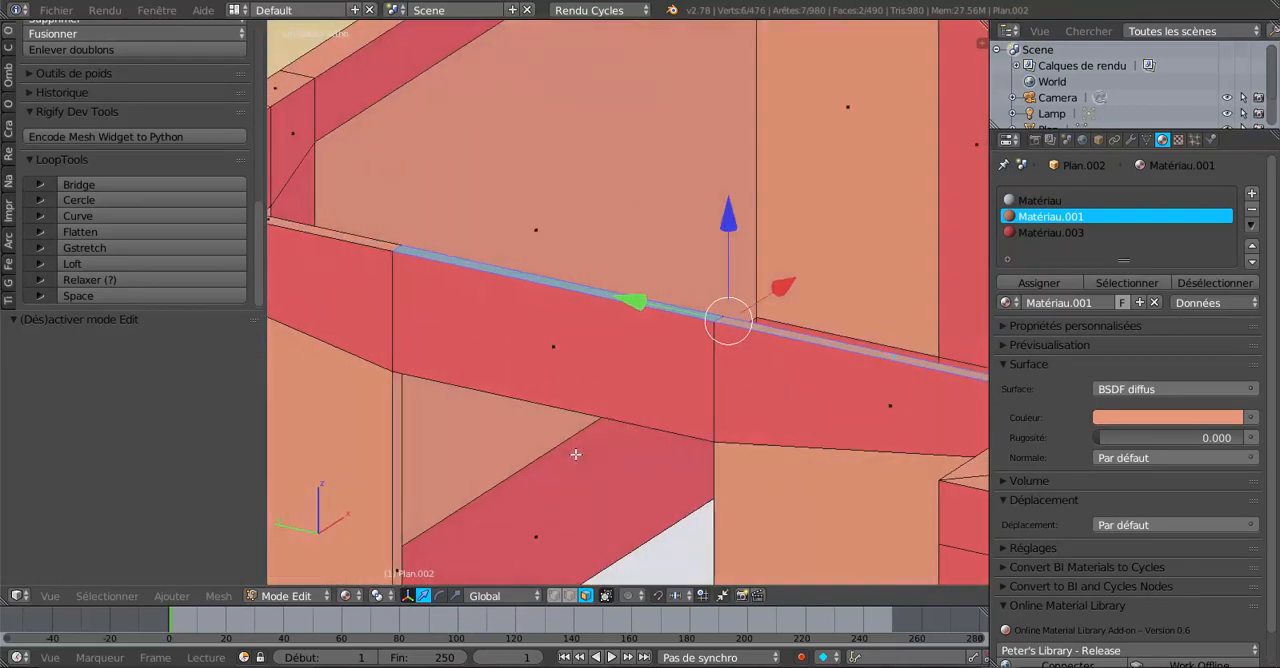
key("z")
scroll(576, 452, "up", 1)
right_click(543, 423)
middle_click_drag(574, 498, 620, 474)
key("Tab")
scroll(595, 487, "down", 1)
key("Tab")
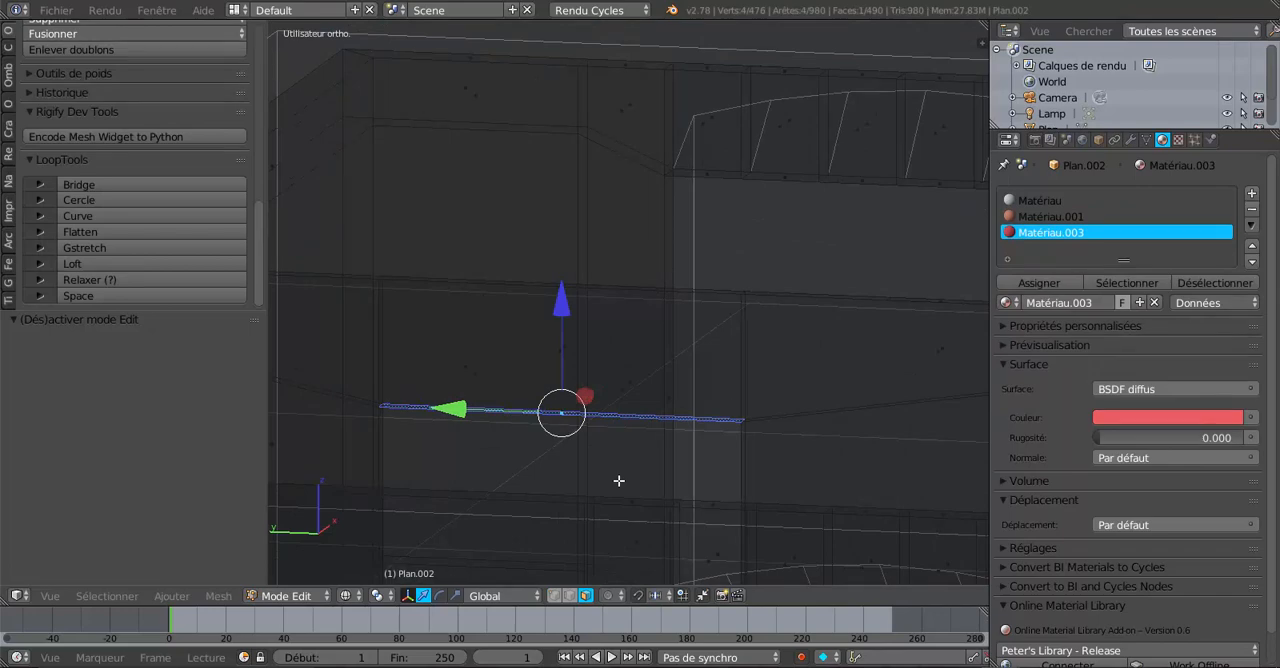
key("z")
left_click_drag(567, 302, 572, 248)
middle_click_drag(640, 458, 577, 323)
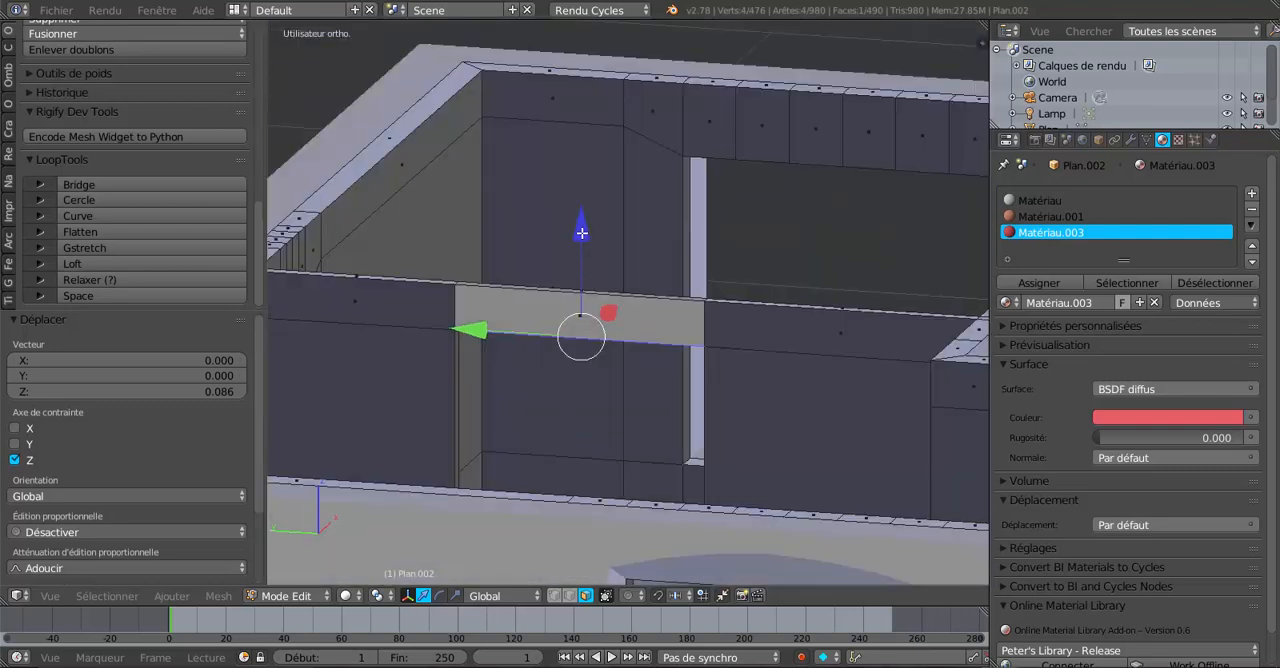
middle_click_drag(581, 233, 611, 410)
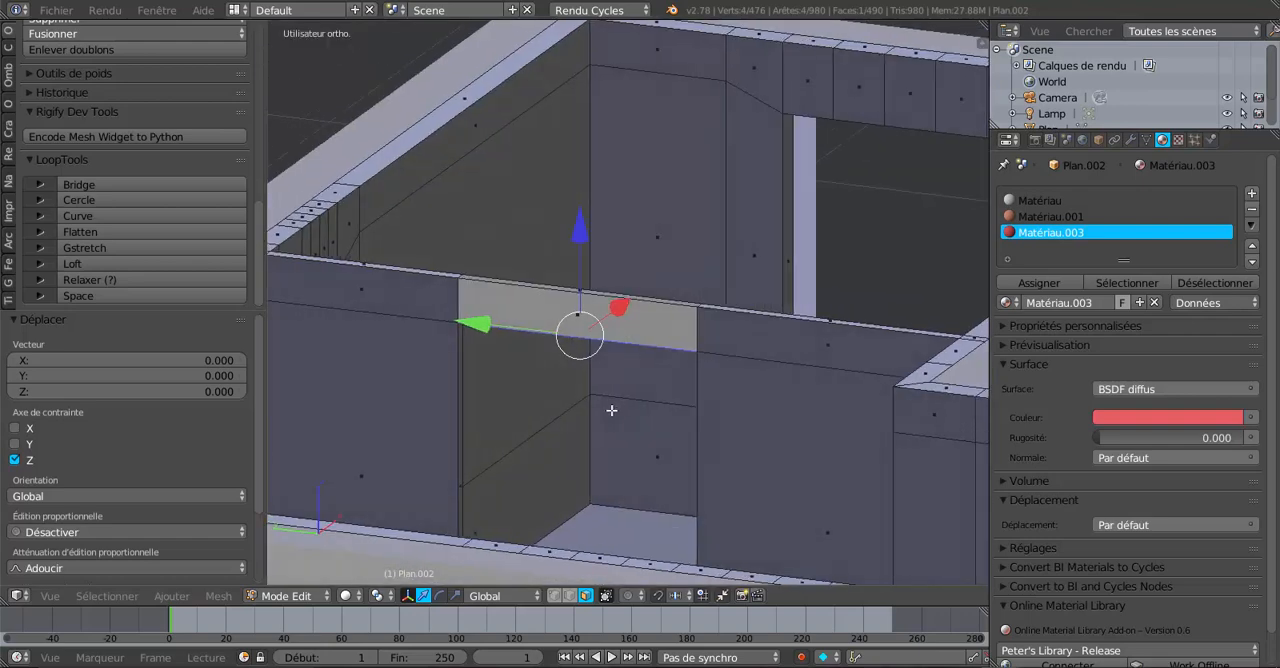
Add a loop cut across the side lining at the lintel's height.
key("ctrl+r")
left_click(704, 398)
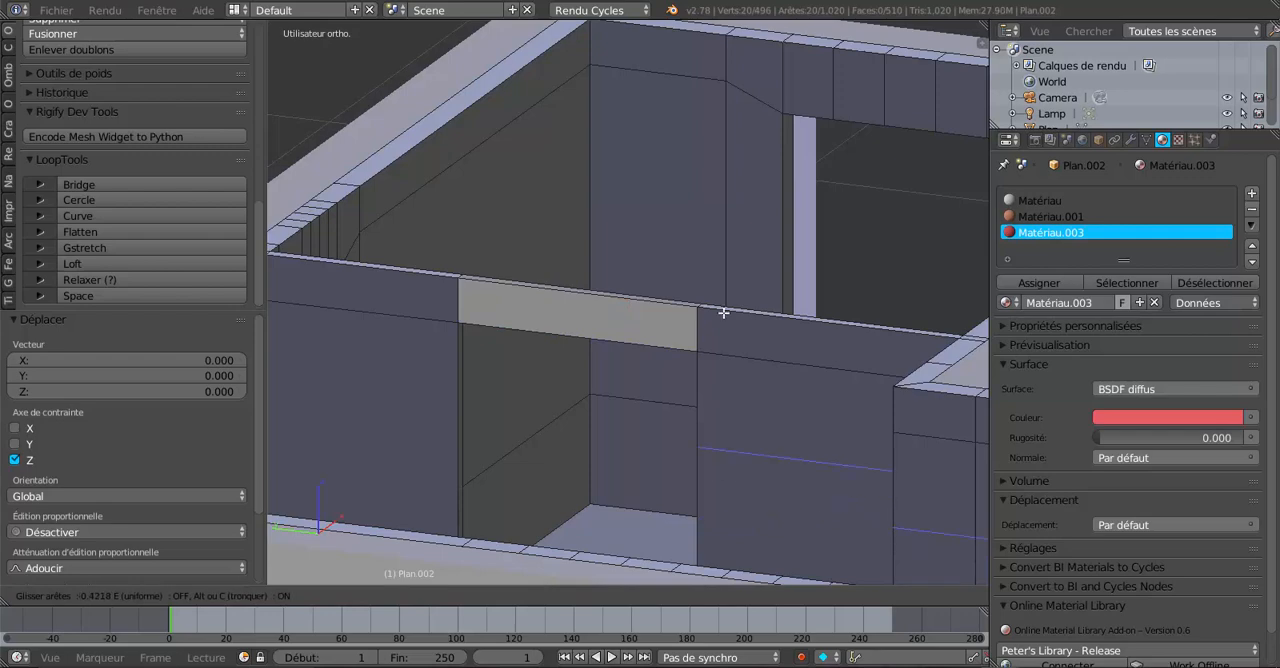
left_click(725, 282)
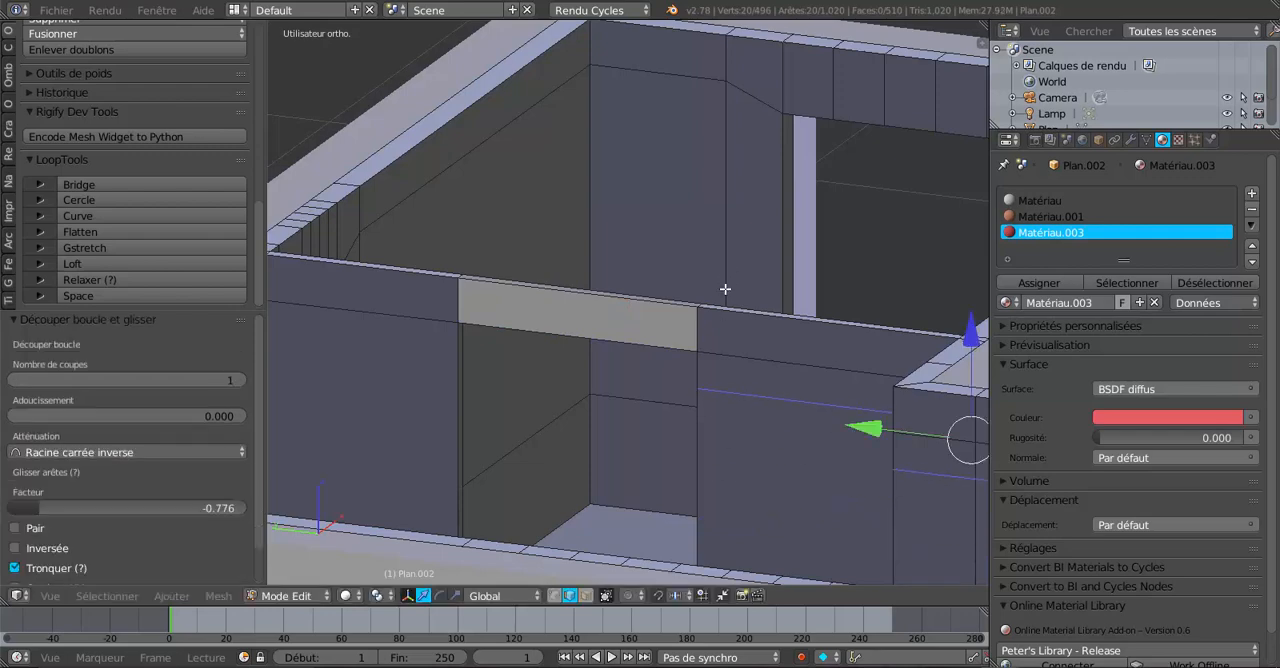
middle_click_drag(723, 286, 800, 460)
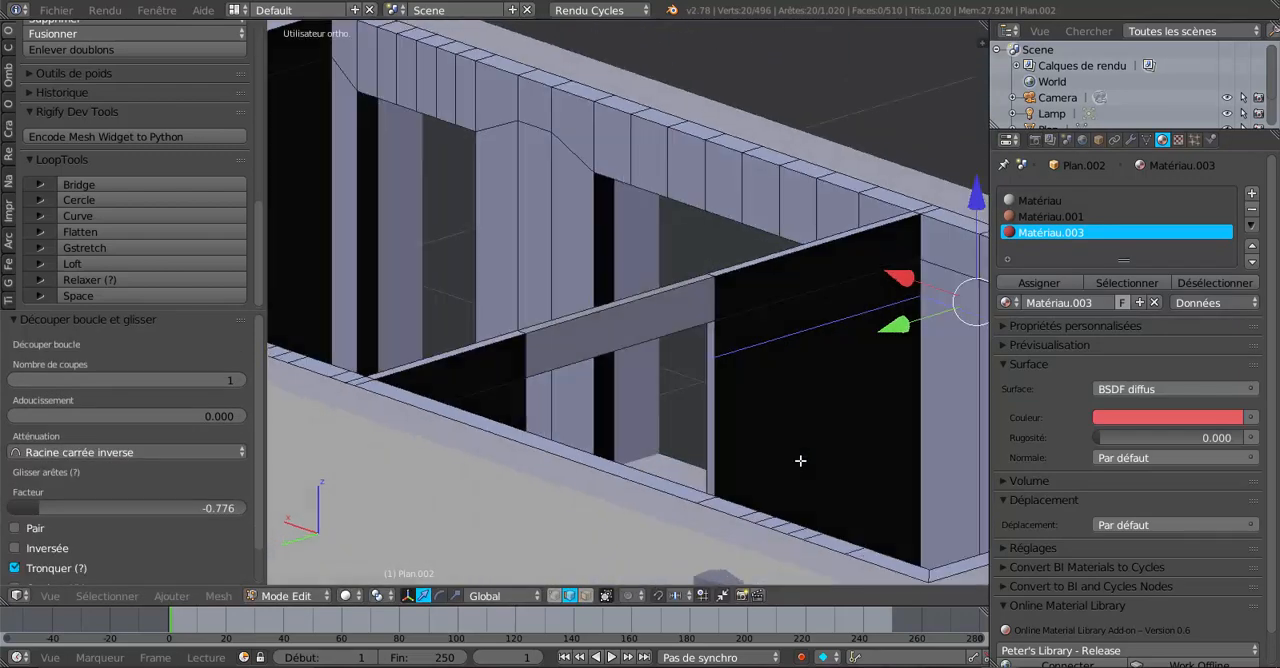
scroll(800, 460, "up", 4)
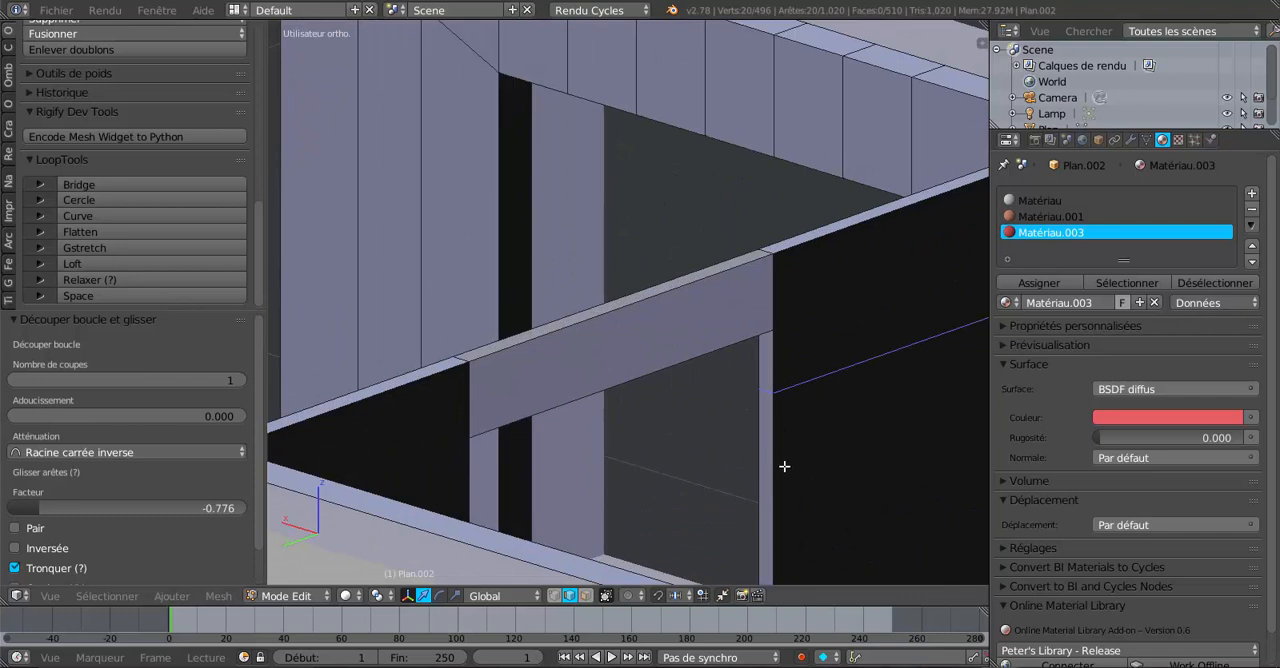
Select the lining face beside the lintel and extrude it about 0.51 along Y.
left_click(585, 596)
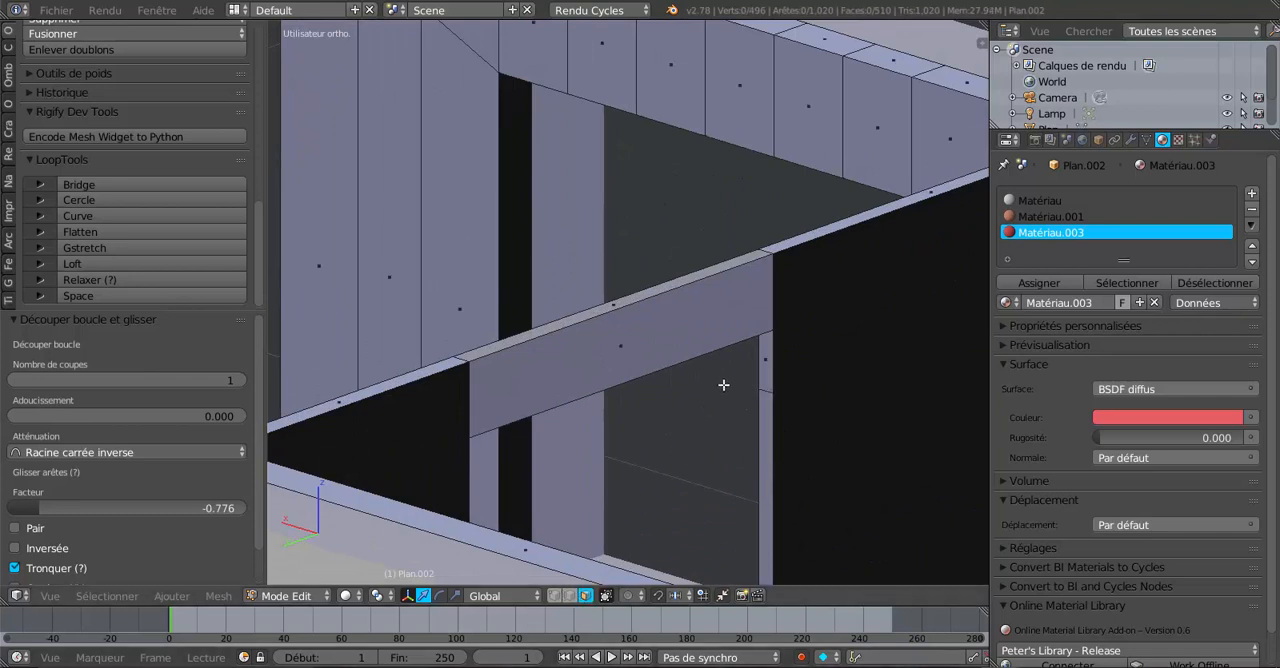
right_click(764, 362)
middle_click_drag(737, 458, 651, 474)
middle_click_drag(674, 412, 671, 430)
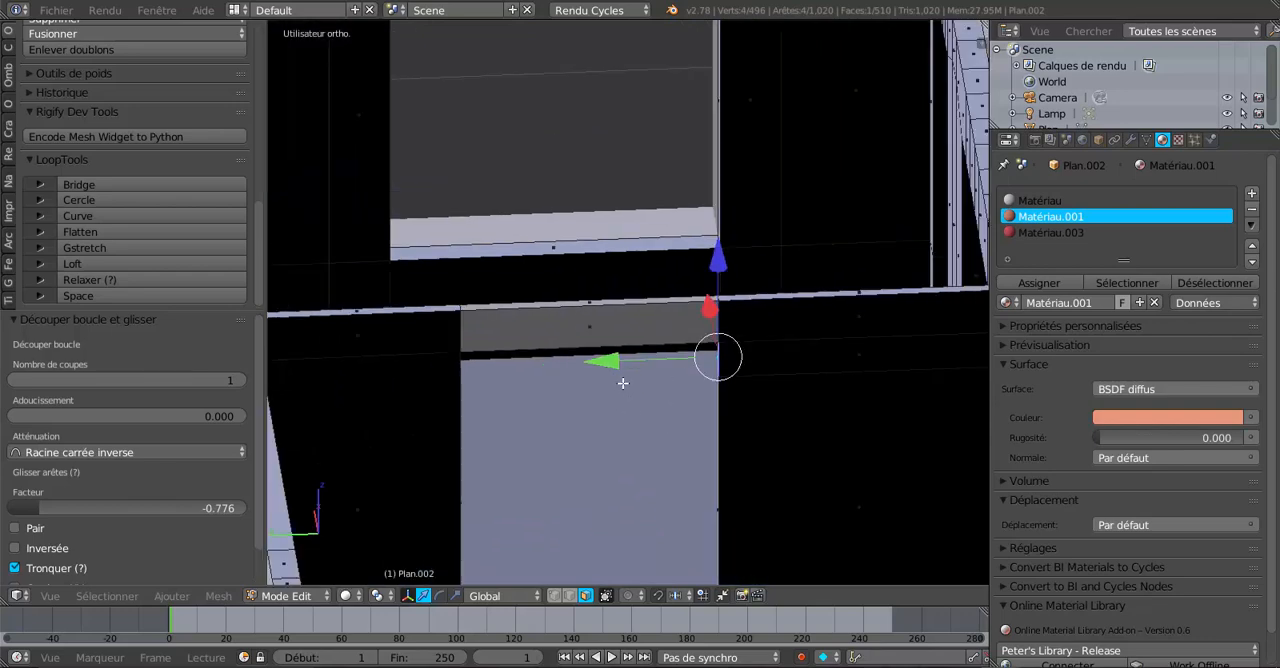
middle_click_drag(622, 383, 443, 421)
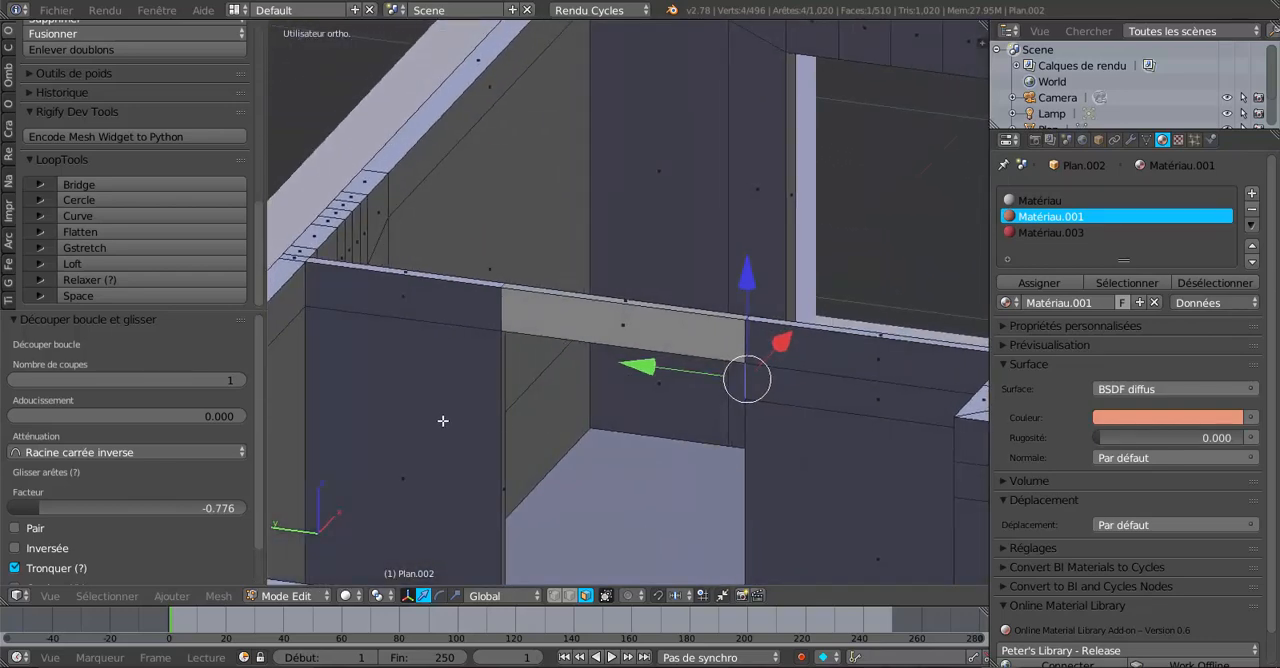
left_click_drag(644, 368, 617, 371)
key("ctrl+z")
middle_click_drag(633, 455, 657, 465)
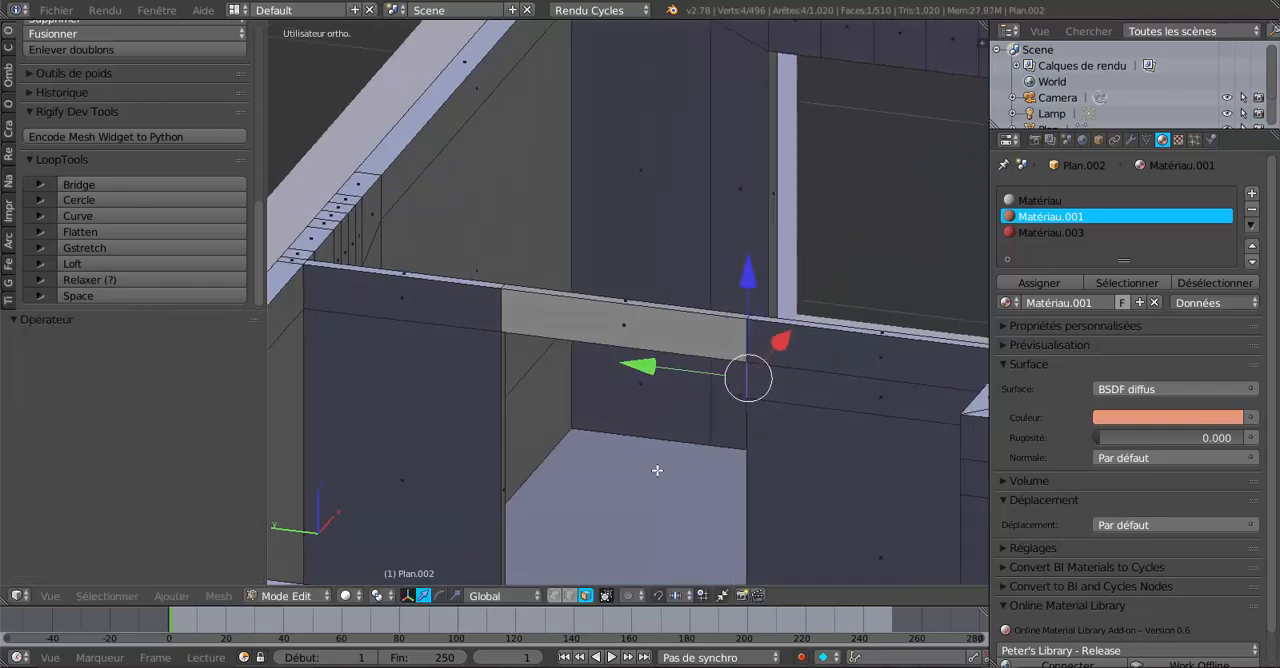
key("e")
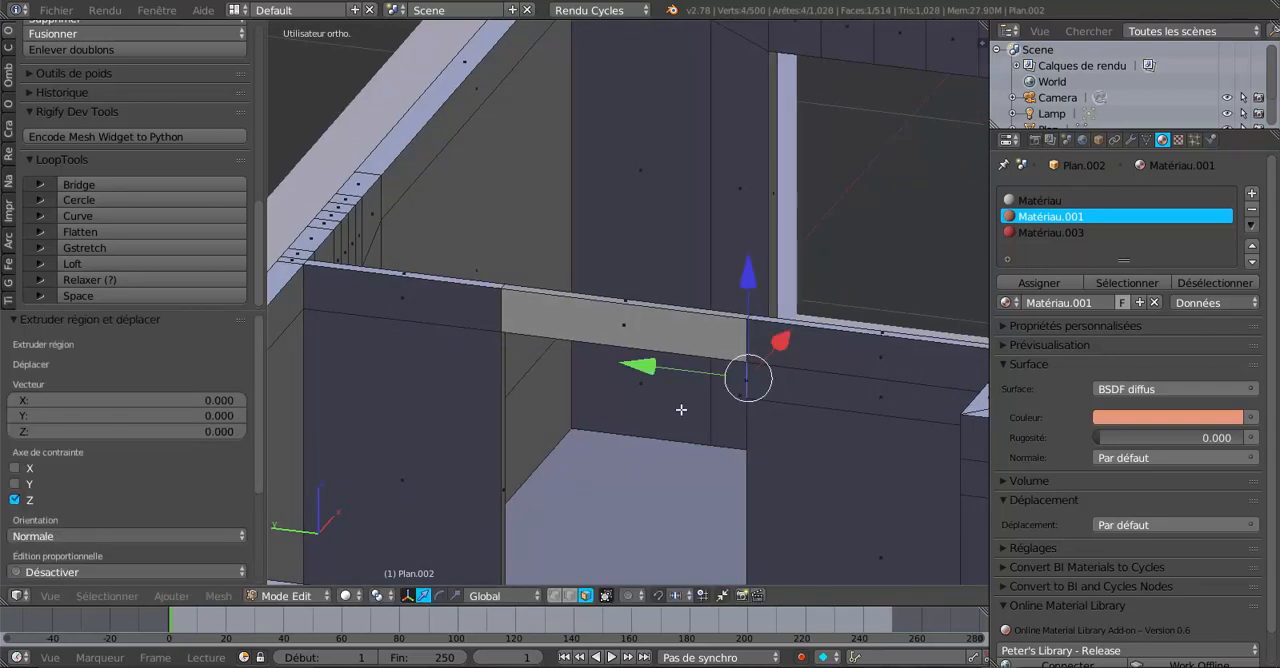
left_click_drag(649, 363, 400, 366)
middle_click_drag(400, 366, 379, 452)
scroll(425, 461, "up", 2)
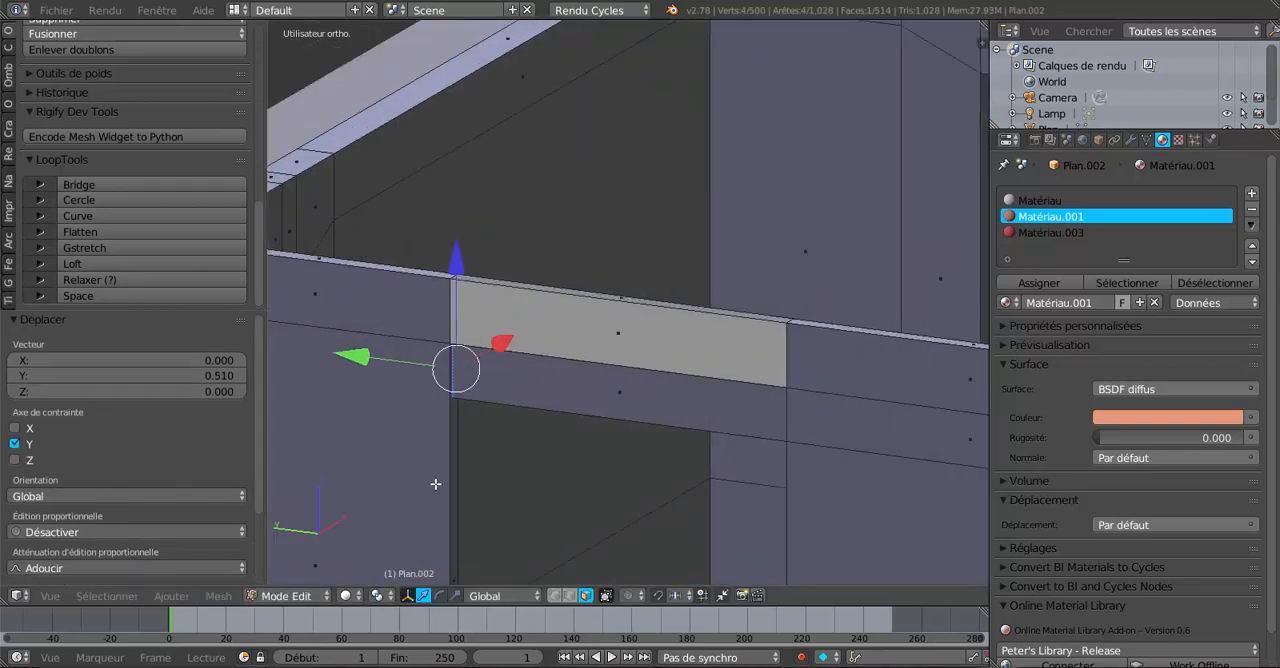
Add a loop cut across the extruded panel just below the lintel.
key("ctrl+r")
left_click(468, 437)
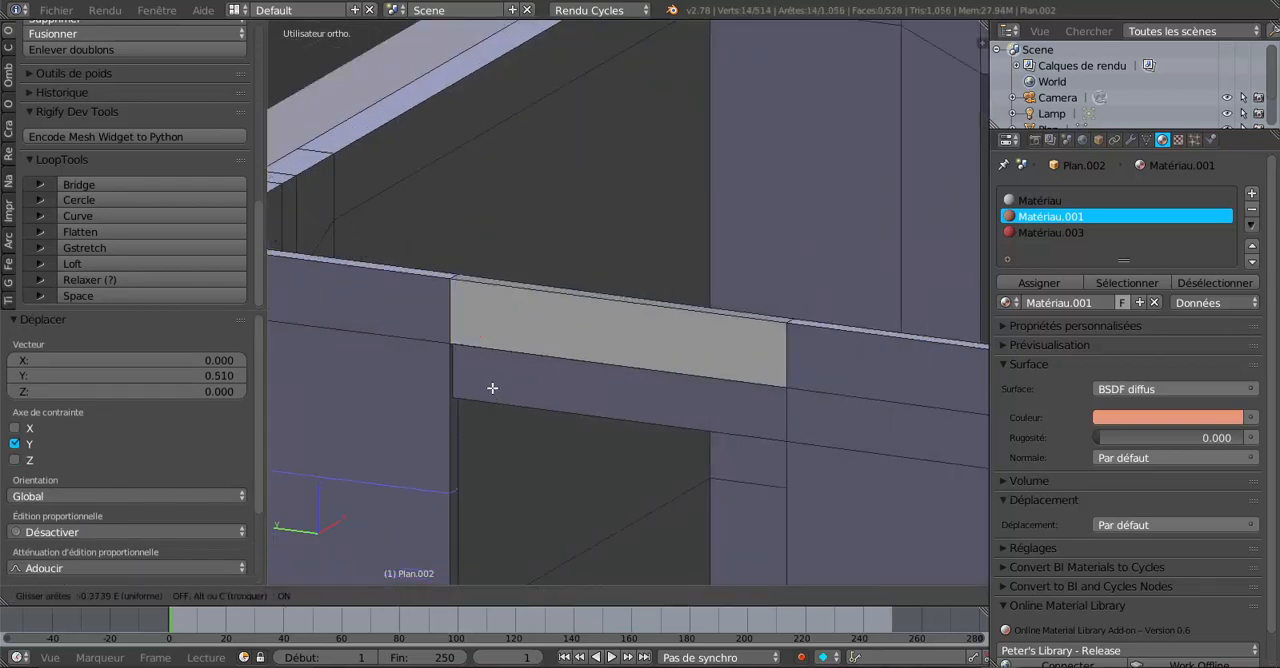
left_click(536, 299)
middle_click_drag(595, 397, 646, 400)
middle_click_drag(494, 411, 494, 443)
Delete the face below the new loop cut under the lintel.
right_click(402, 470)
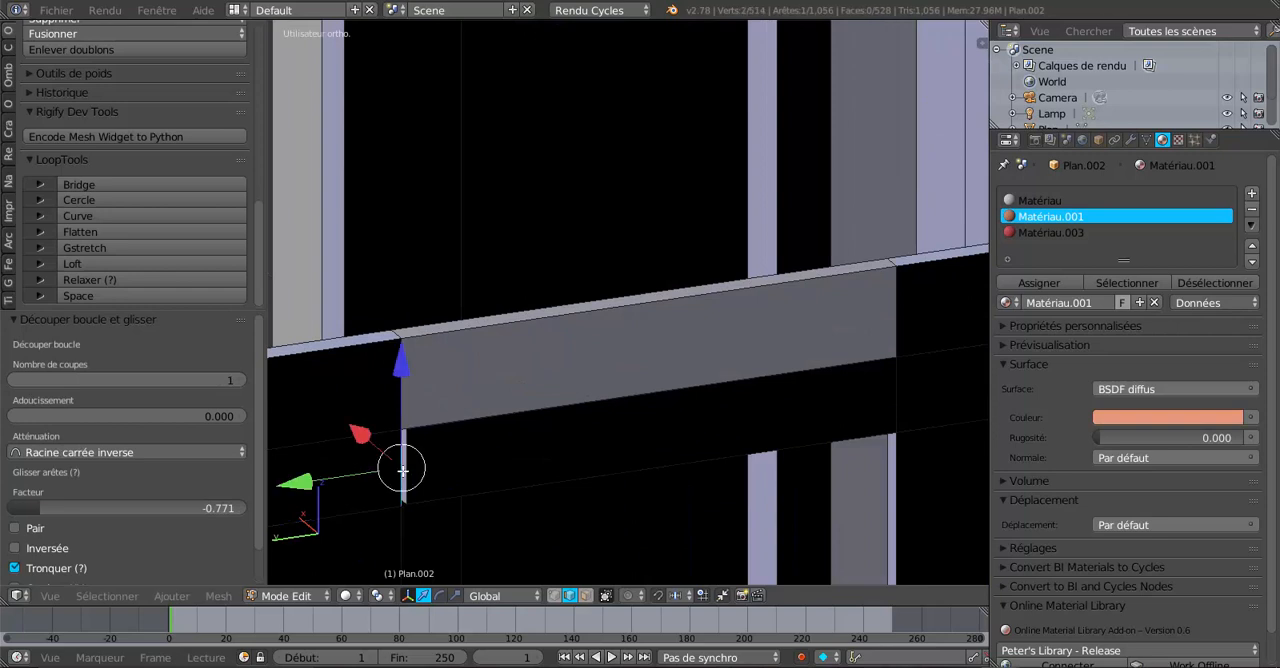
right_click(477, 468)
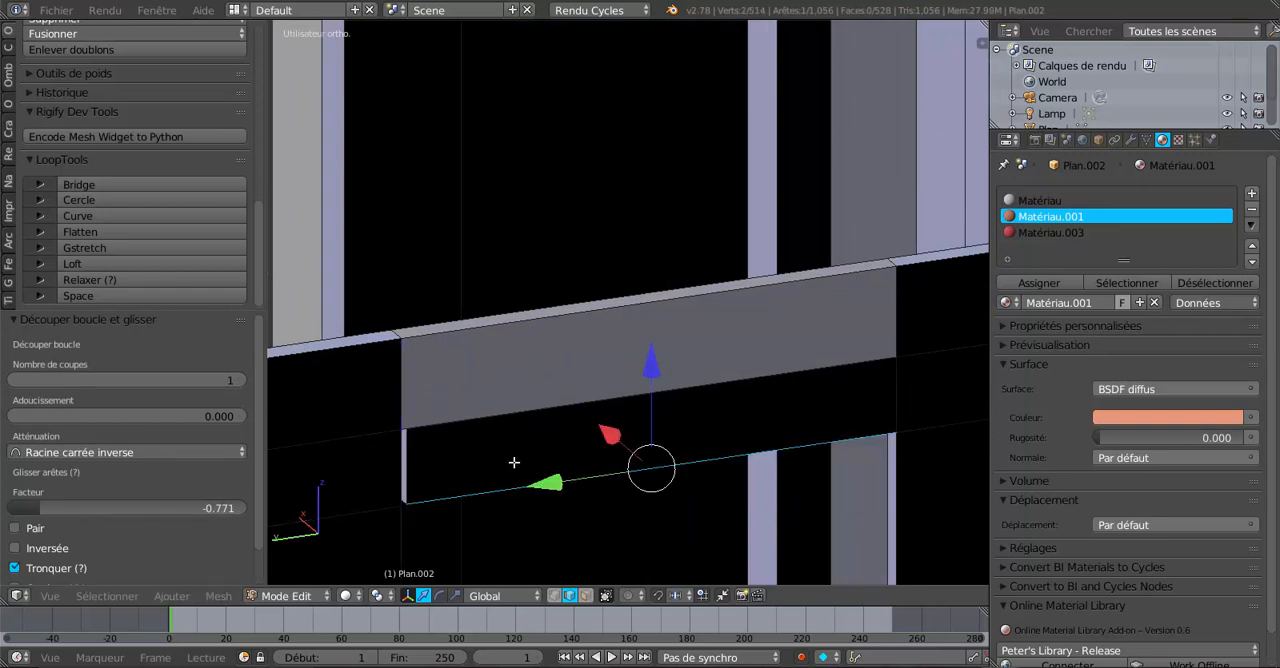
middle_click_drag(514, 462, 496, 460)
left_click(586, 595)
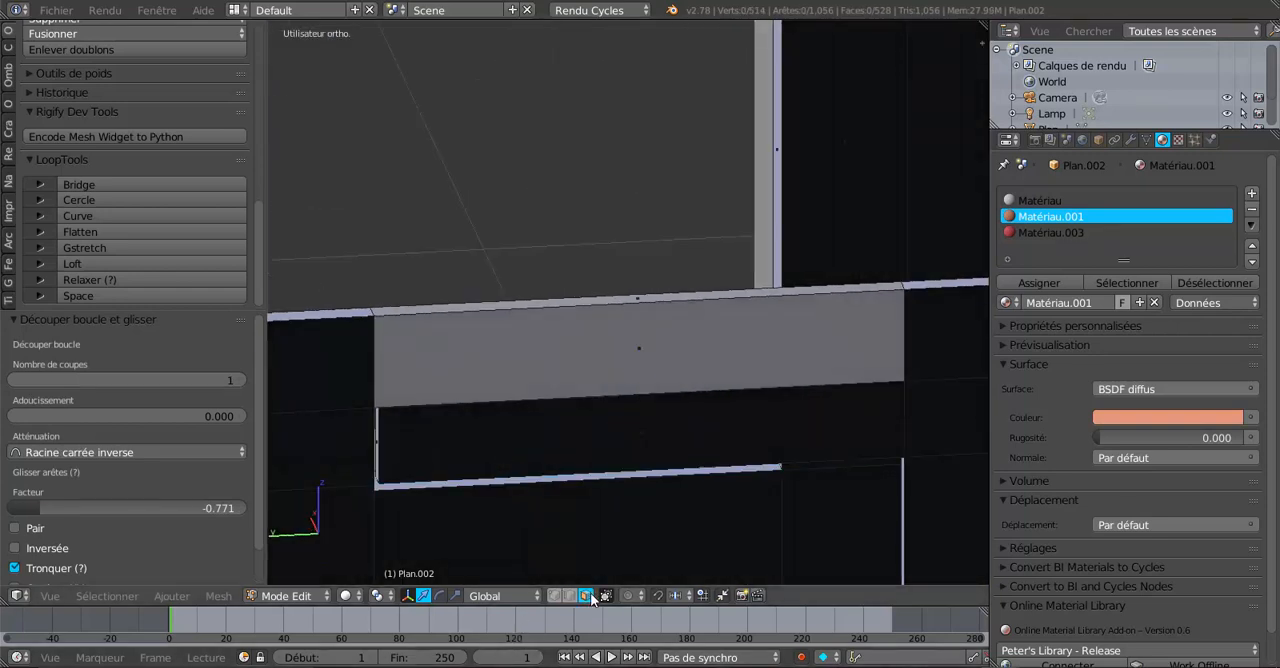
right_click(584, 443)
key("x")
left_click(585, 441)
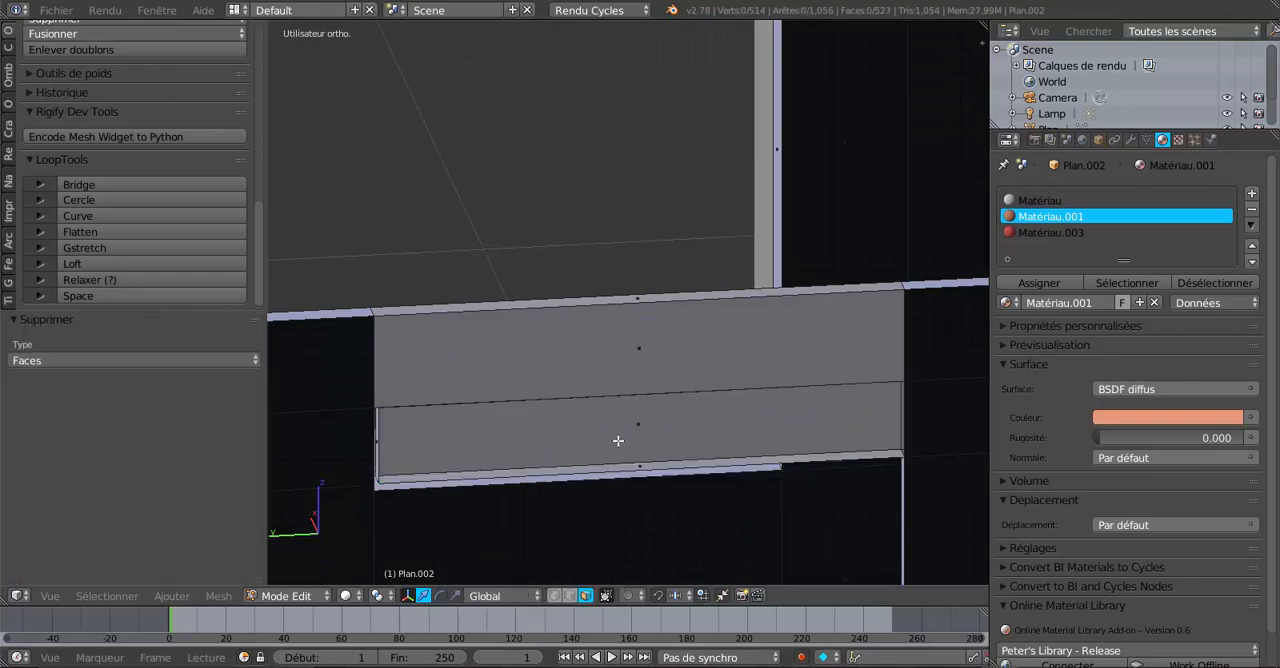
Undo the last deletion and delete the faces beneath the lintel on the extruded panel.
key("ctrl+z")
key("x")
left_click(619, 443)
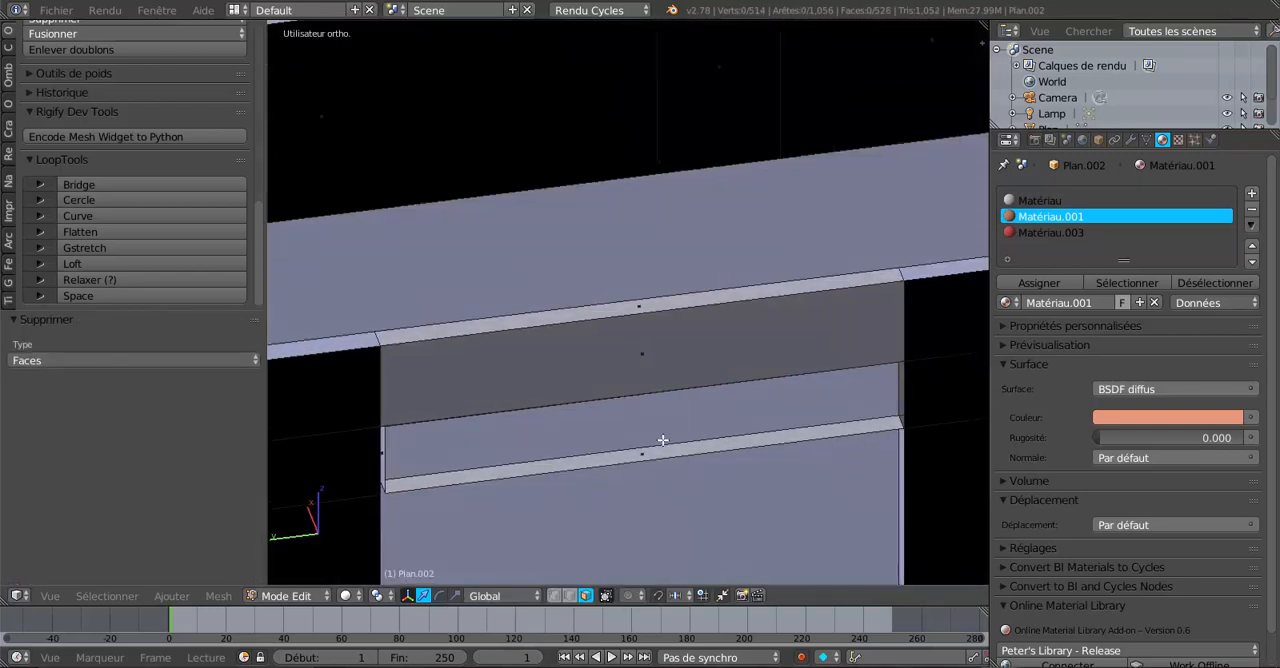
right_click(662, 447)
key("x")
left_click(660, 457)
scroll(647, 500, "down", 3)
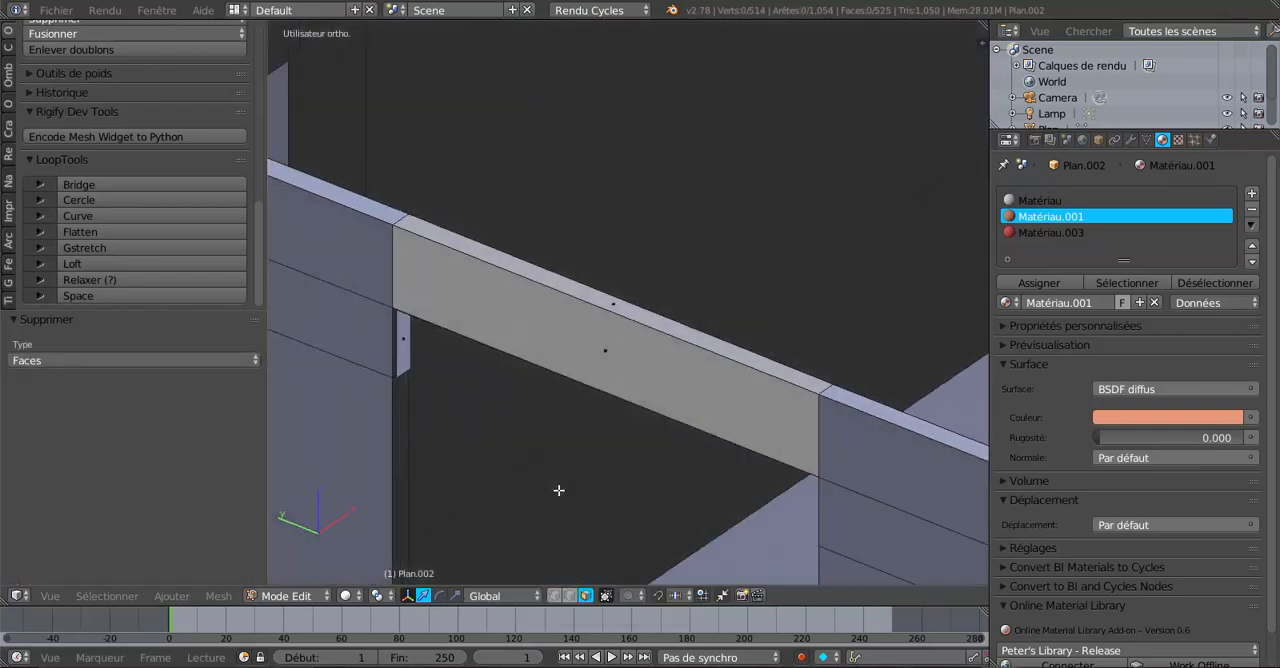
scroll(423, 371, "up", 1)
Delete the remaining narrow faces at the sides of the doorway under the lintel.
right_click(410, 377)
right_click(419, 401)
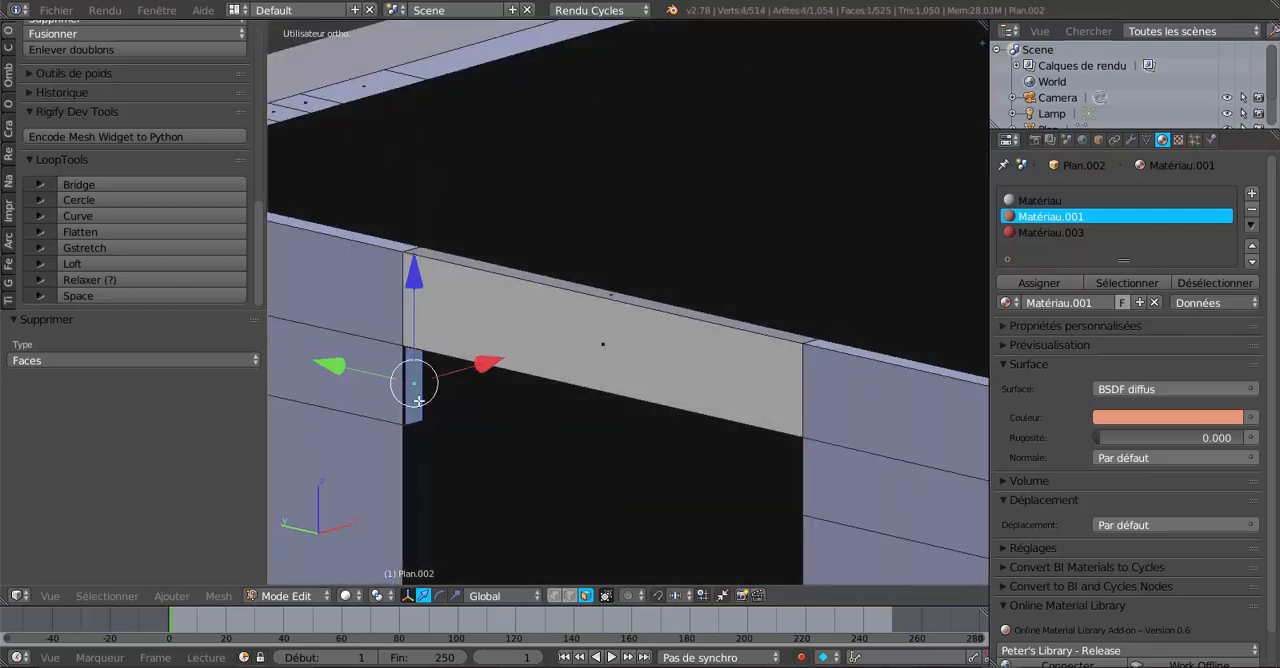
key("x")
left_click(408, 410)
scroll(460, 426, "up", 2)
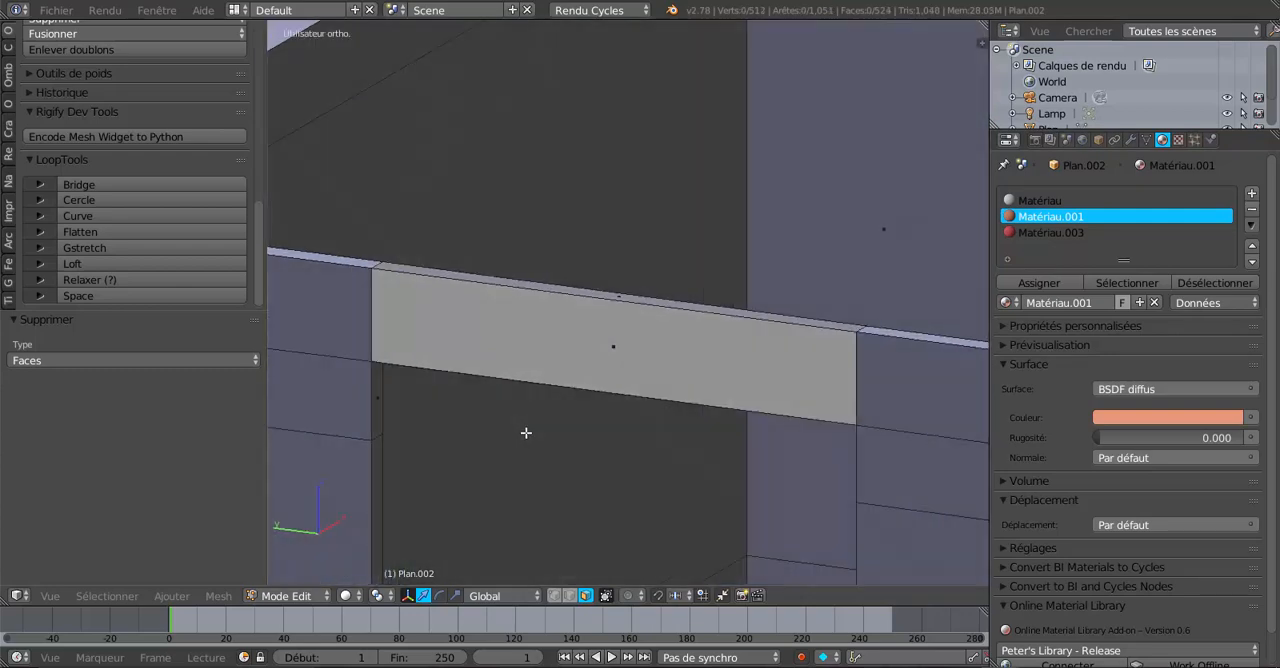
middle_click_drag(508, 426, 702, 400)
right_click(413, 371)
key("x")
left_click(414, 374)
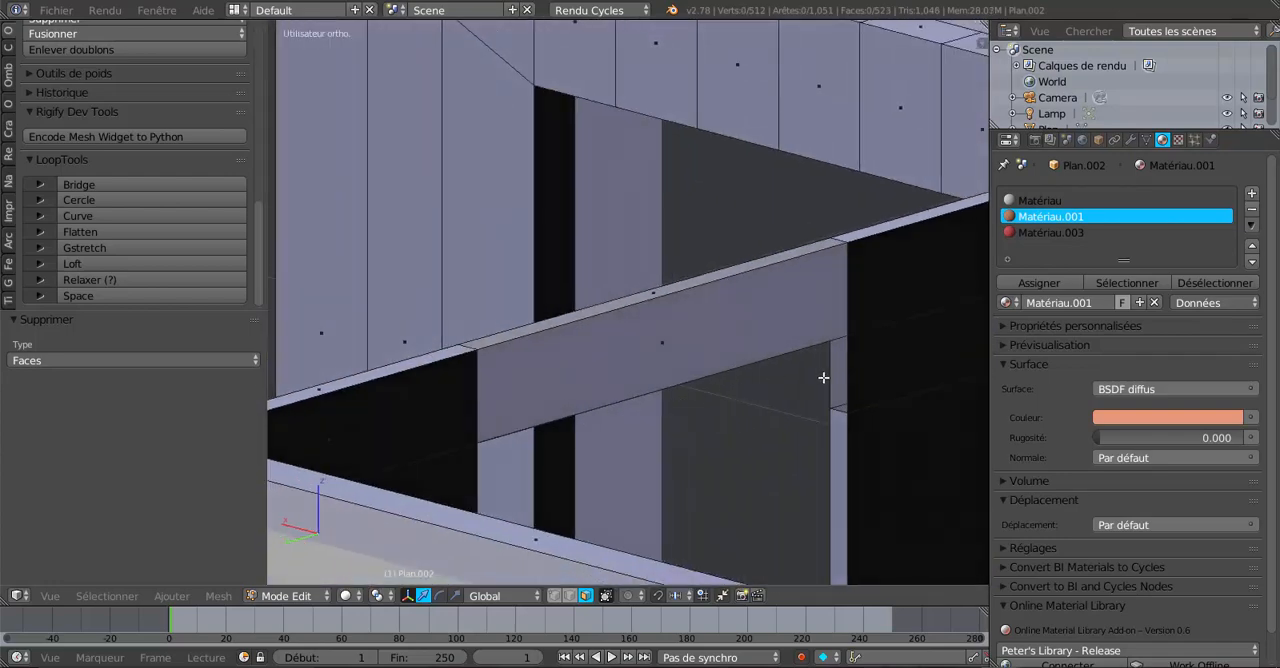
Delete the lintel panel face and the thin strip left beneath it.
middle_click_drag(790, 387, 692, 400)
right_click(643, 314, "alt")
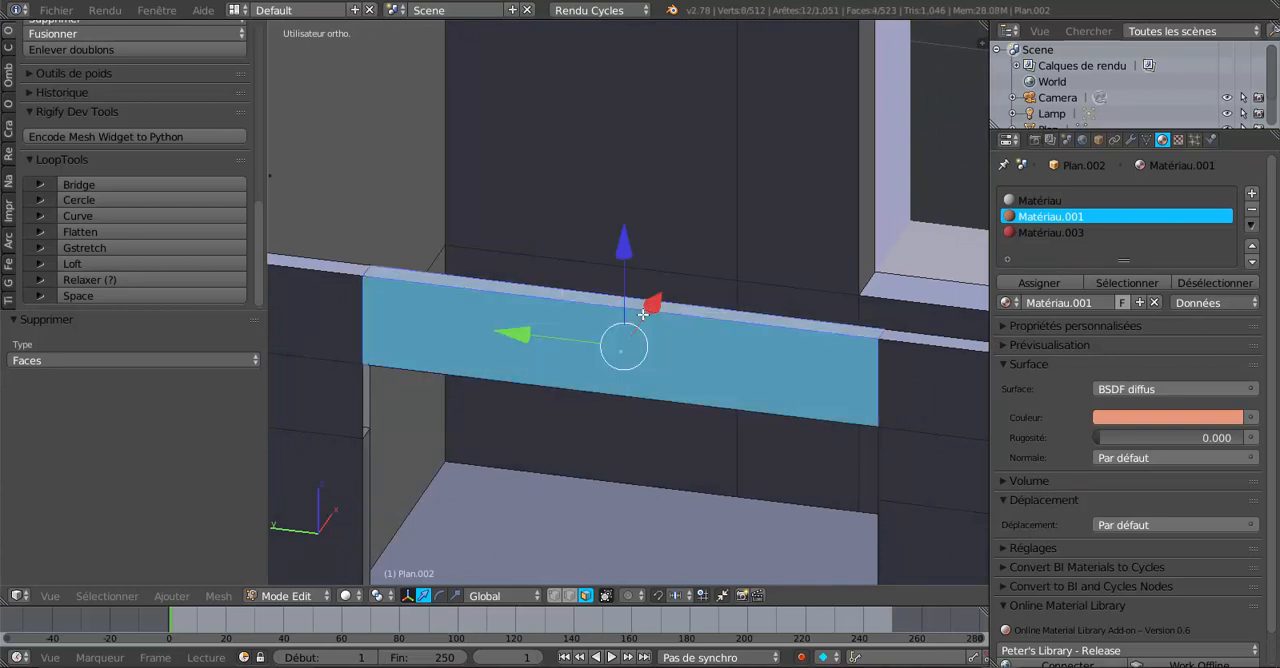
key("x")
left_click(620, 360)
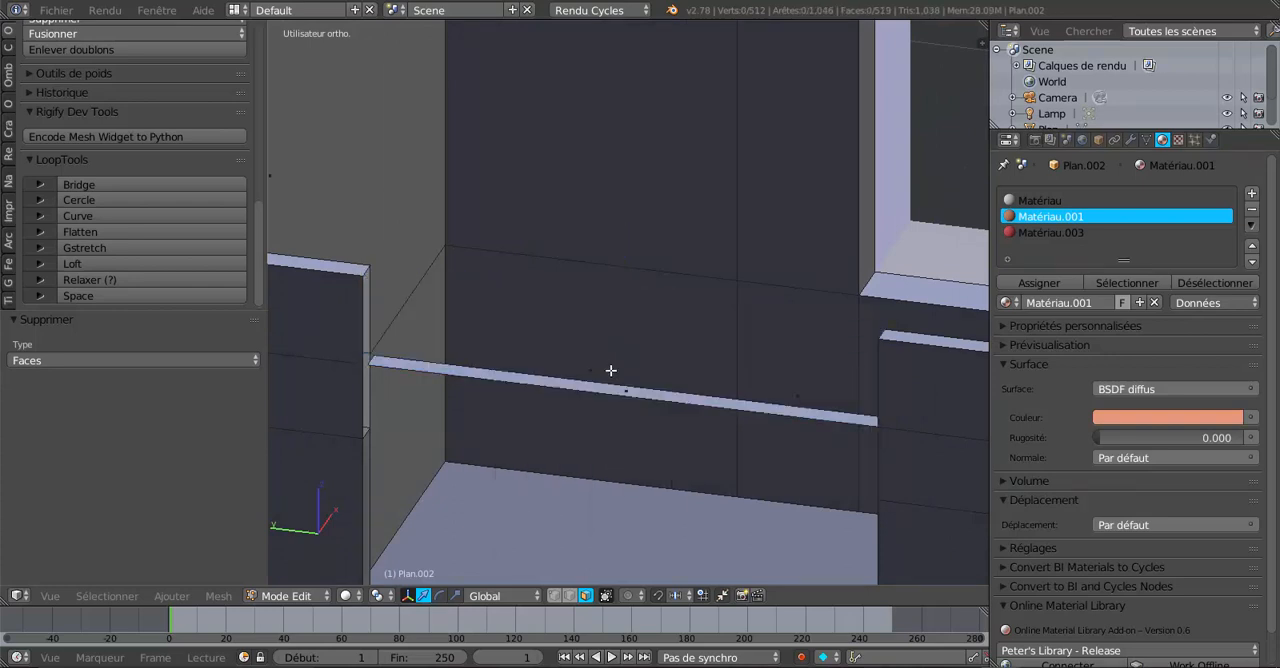
middle_click_drag(609, 369, 531, 442)
right_click(530, 374)
key("x")
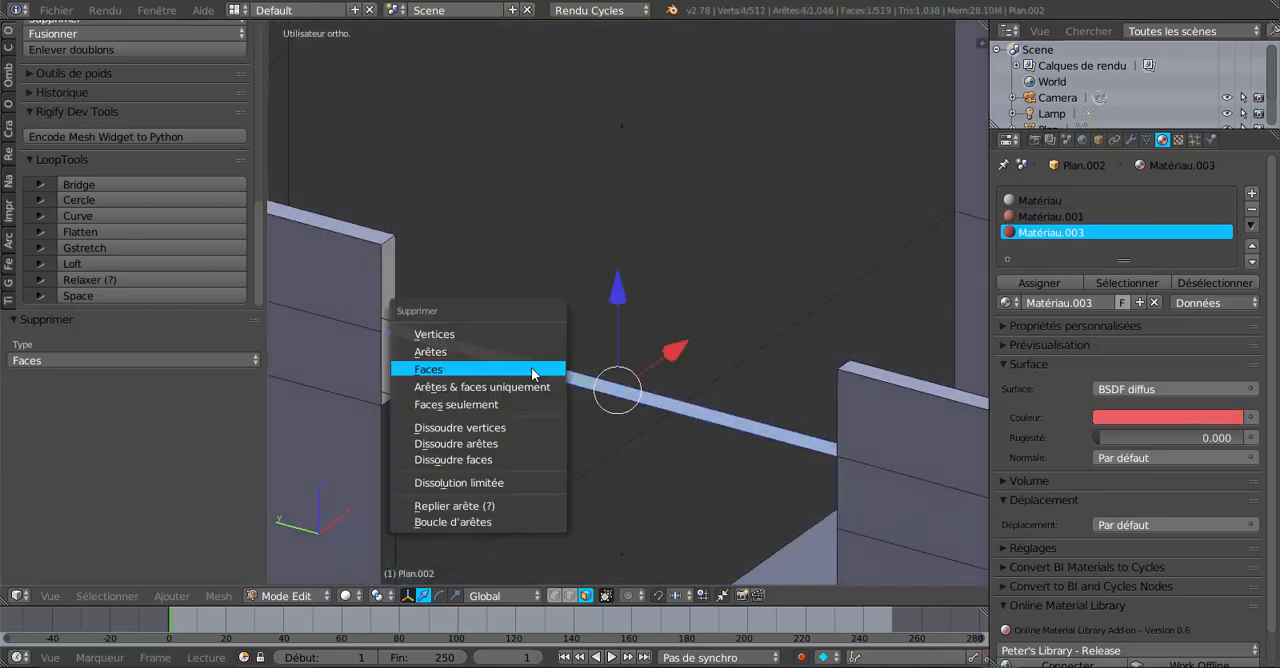
left_click(535, 370)
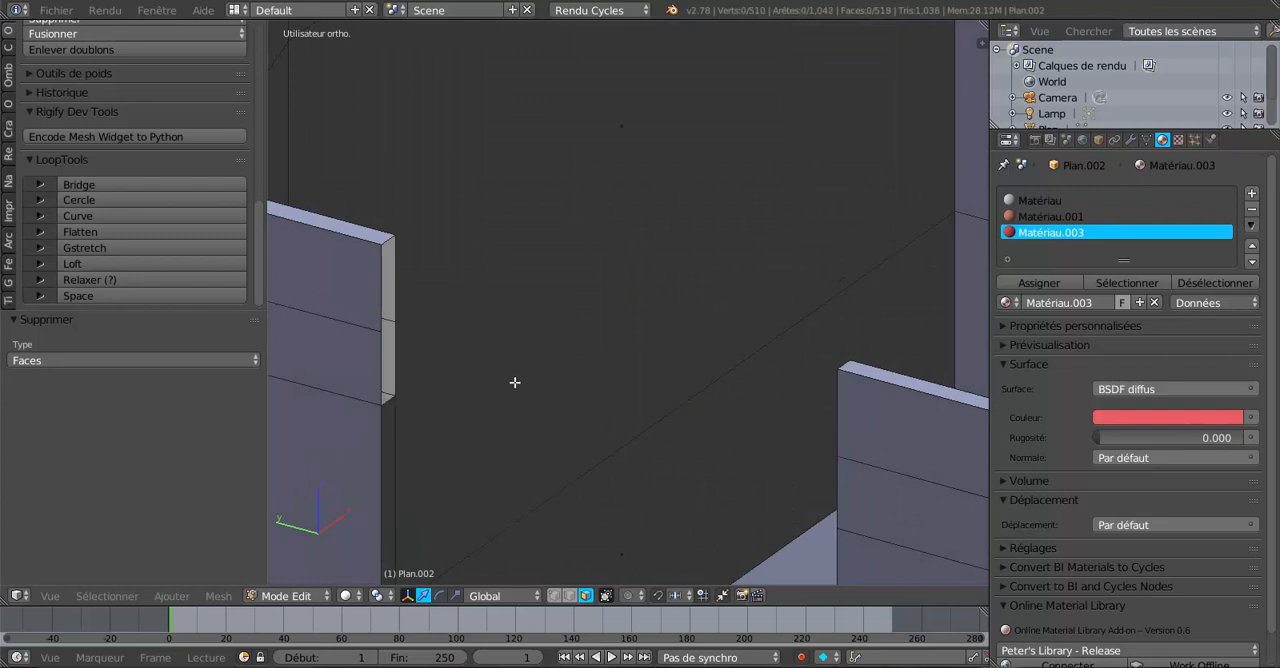
Switch to edge selection, select the opposite lintel edges and bridge them with LoopTools Bridge.
left_click(567, 596)
right_click(377, 346, "alt")
middle_click_drag(390, 362, 705, 366)
right_click(837, 273, "alt+shift")
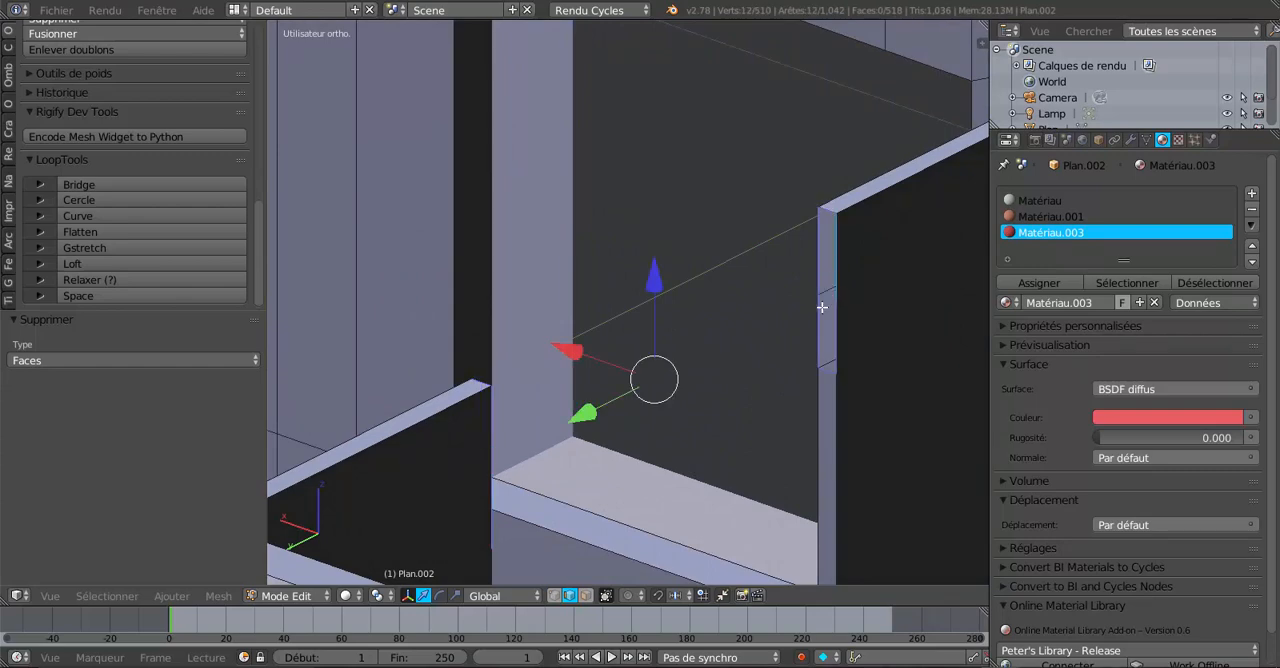
scroll(785, 358, "down", 4)
scroll(785, 358, "up", 4)
right_click(843, 306, "alt+shift")
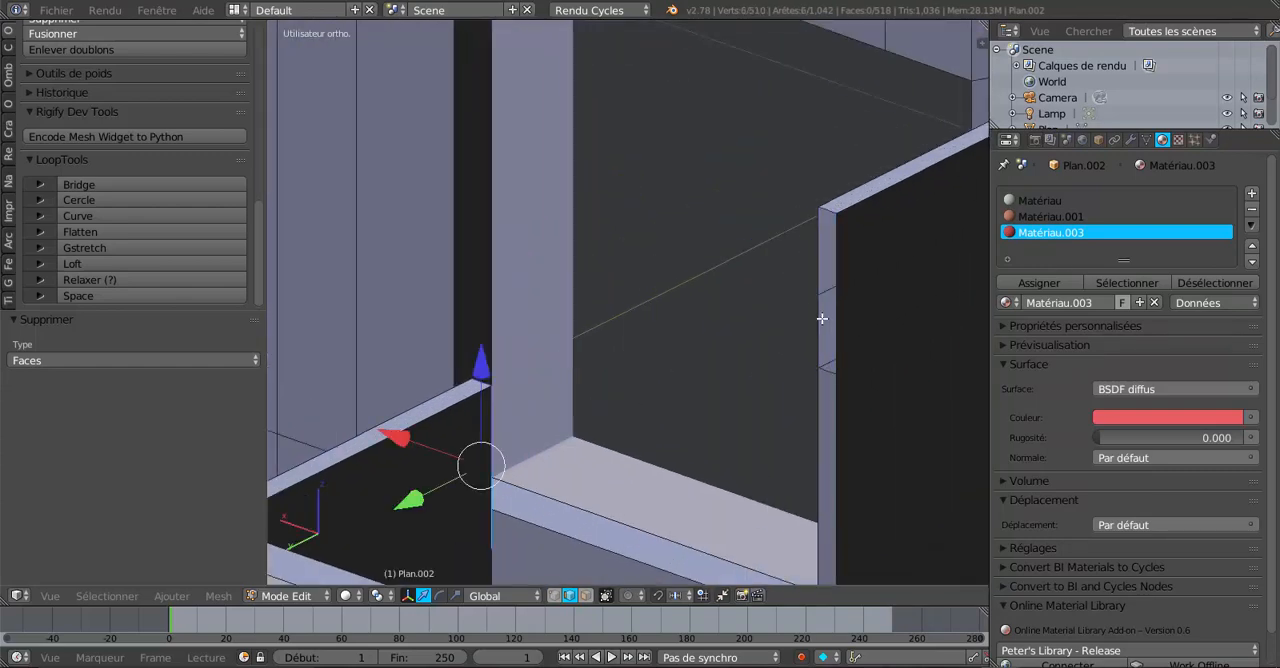
right_click(821, 318, "alt+shift")
right_click(822, 312, "alt+shift")
right_click(839, 267, "alt+shift")
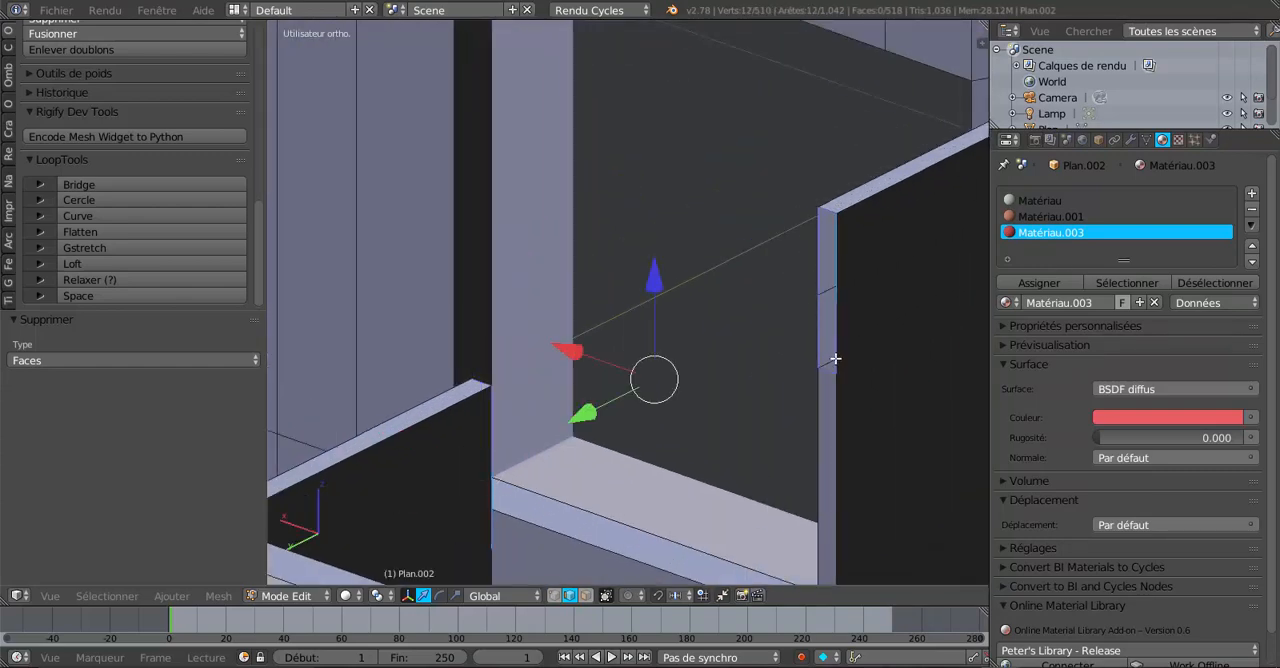
middle_click_drag(835, 358, 663, 374)
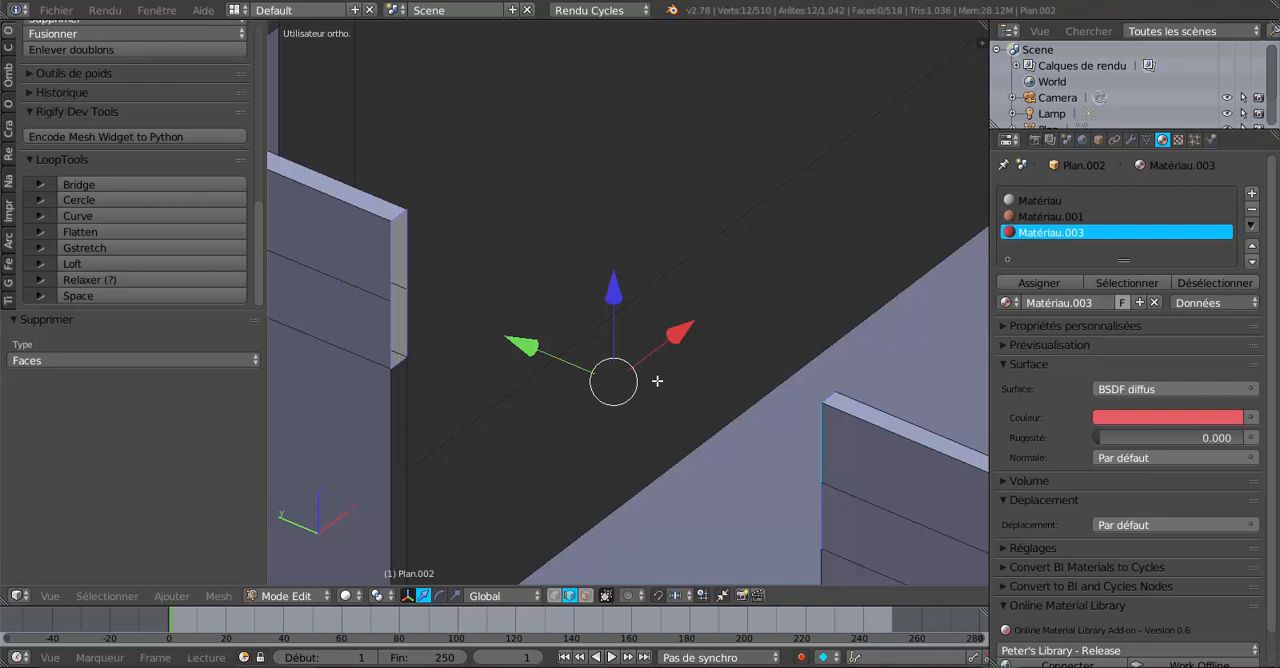
left_click(74, 183)
middle_click_drag(527, 433, 628, 434)
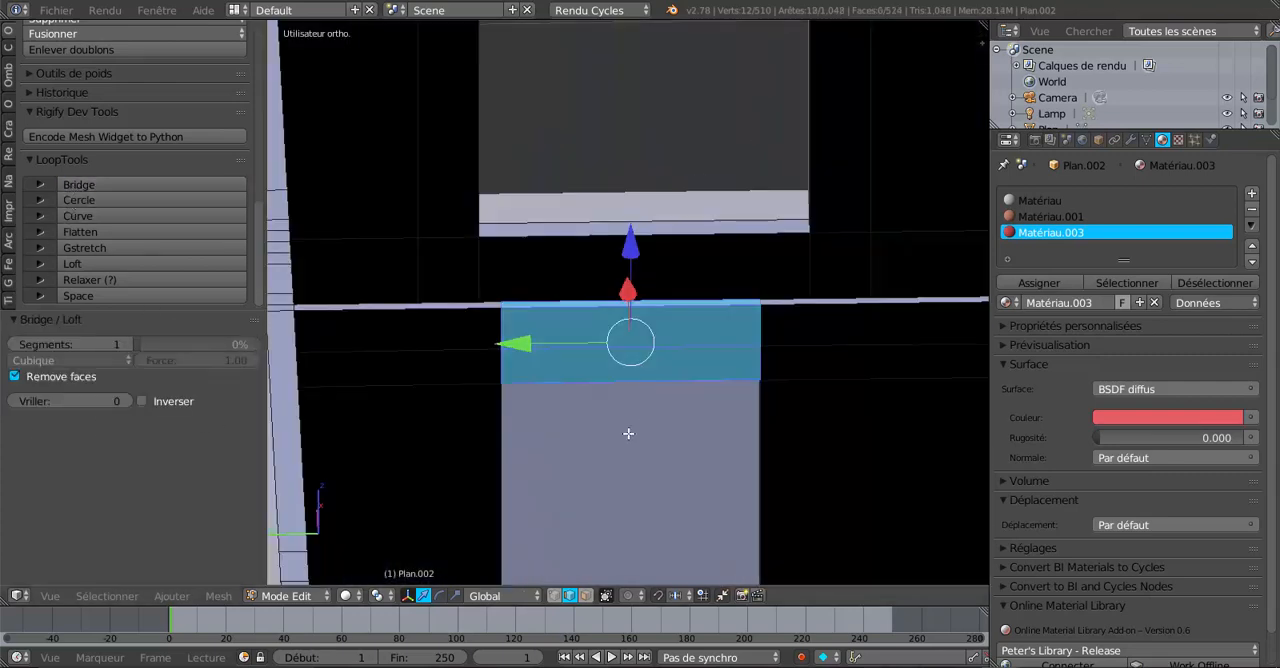
Switch the viewport shading to Material.
left_click(377, 597)
left_click(344, 597)
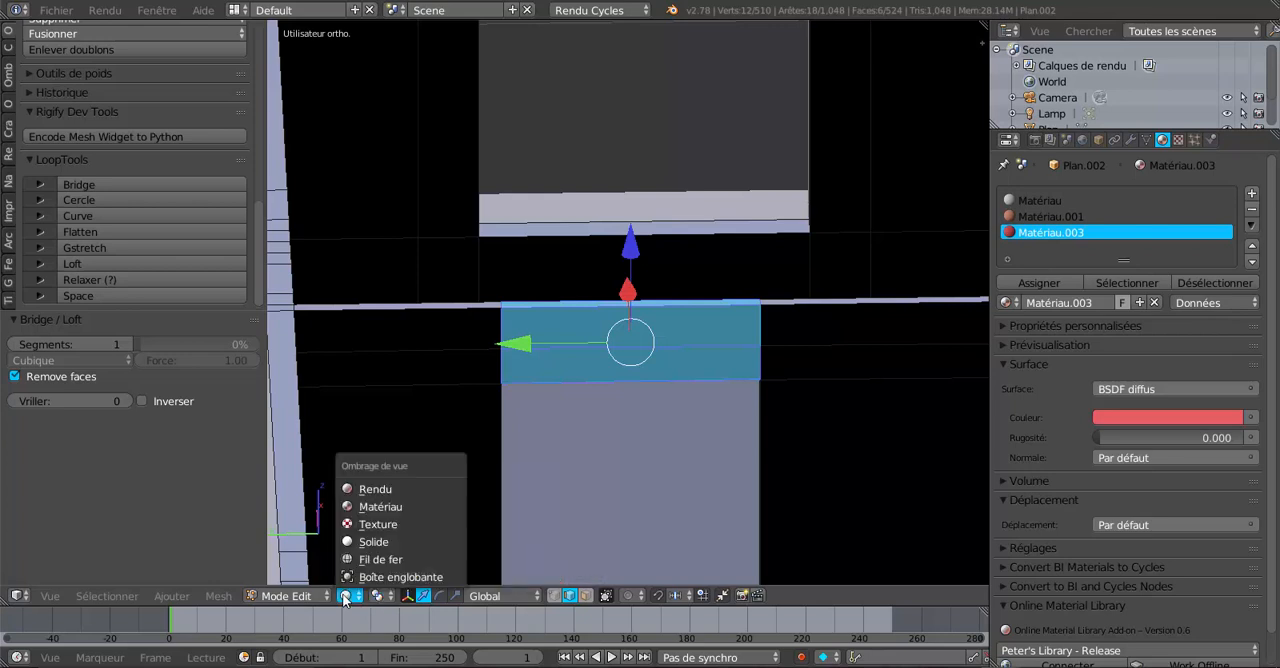
left_click(380, 506)
middle_click_drag(637, 454, 585, 457)
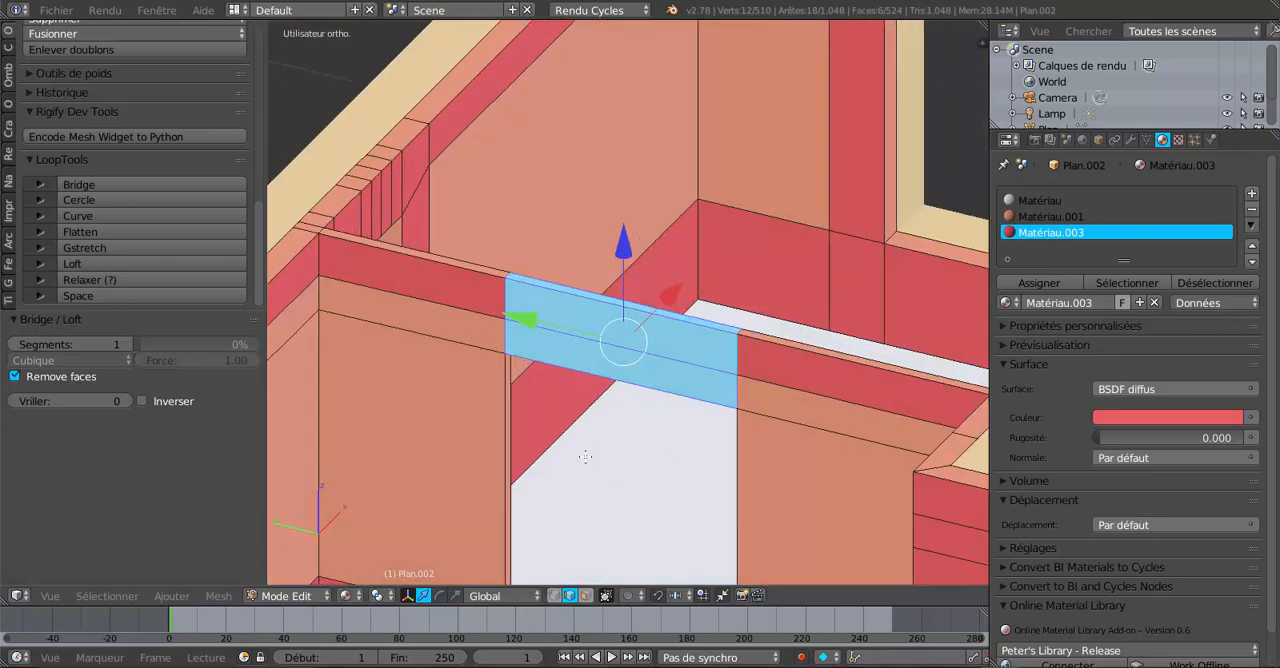
scroll(665, 438, "up", 2)
middle_click_drag(667, 438, 645, 440, "shift")
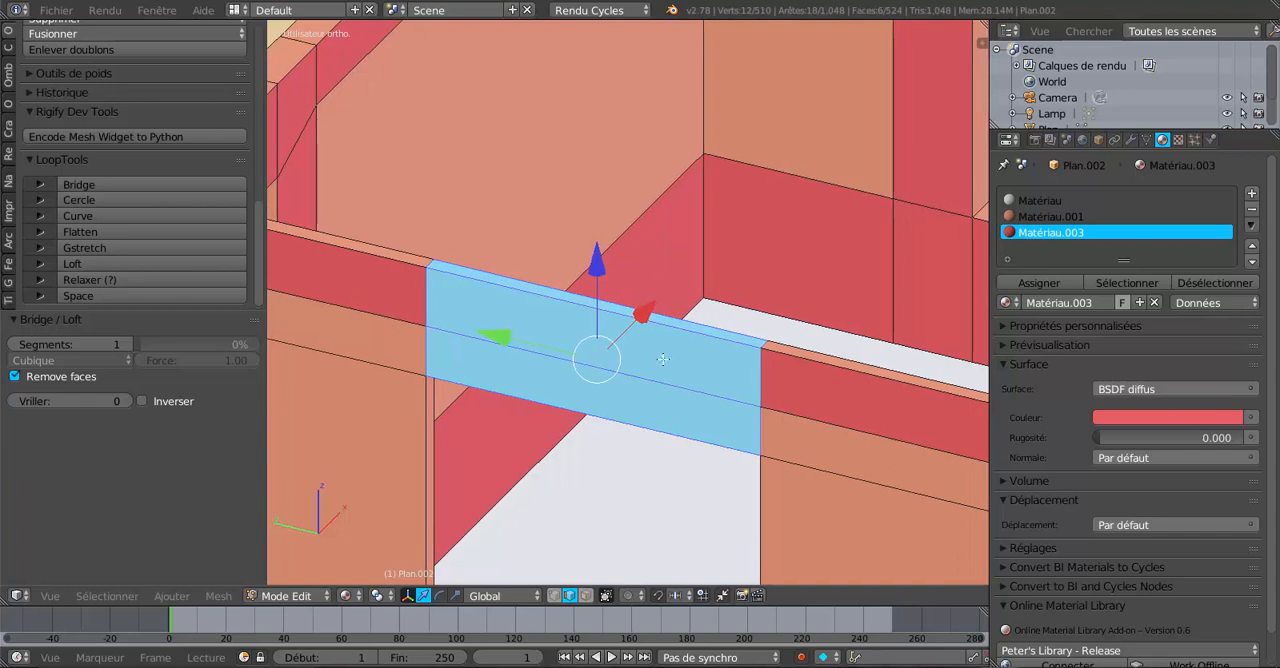
Inspect the bridged lintel faces and their edges from several angles.
right_click(670, 323, "shift")
middle_click_drag(655, 358, 654, 379)
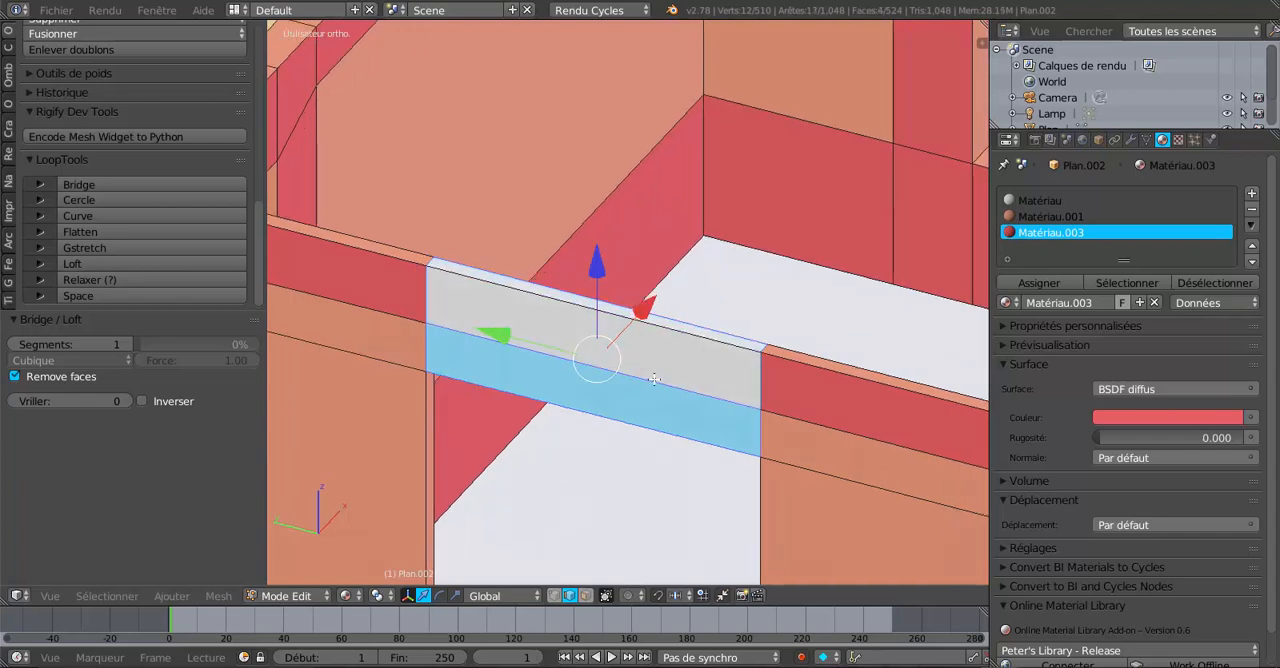
right_click(646, 330, "shift")
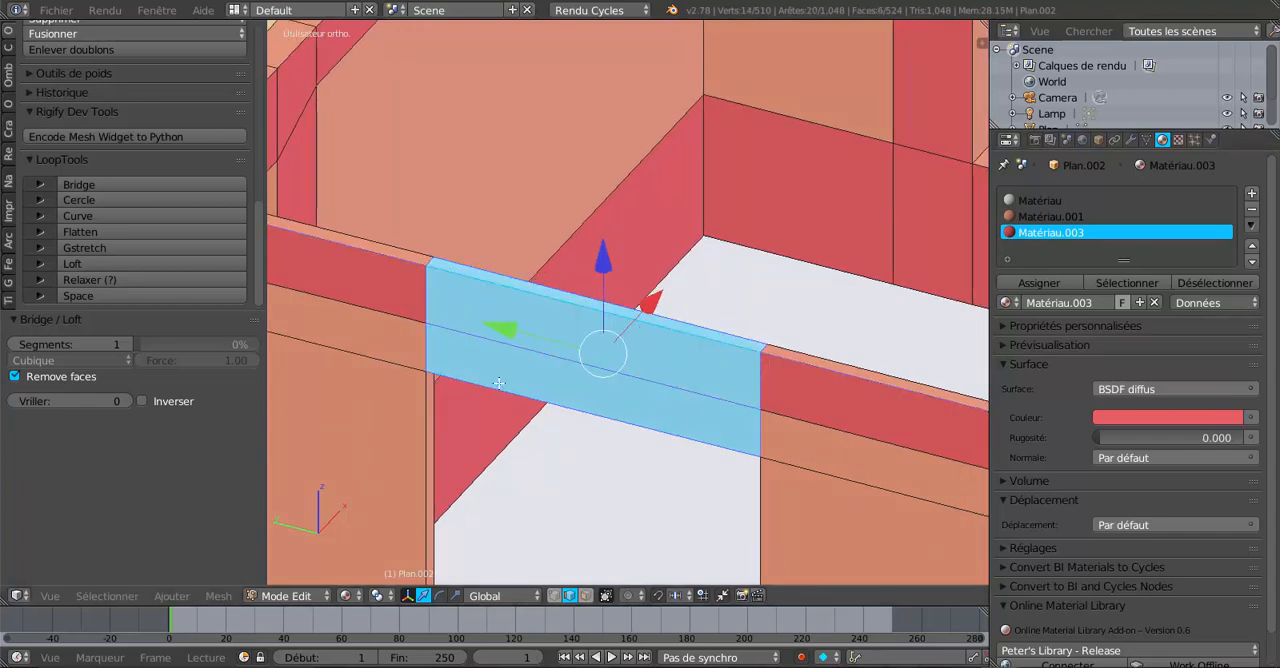
scroll(803, 481, "down", 3)
middle_click_drag(803, 481, 817, 477)
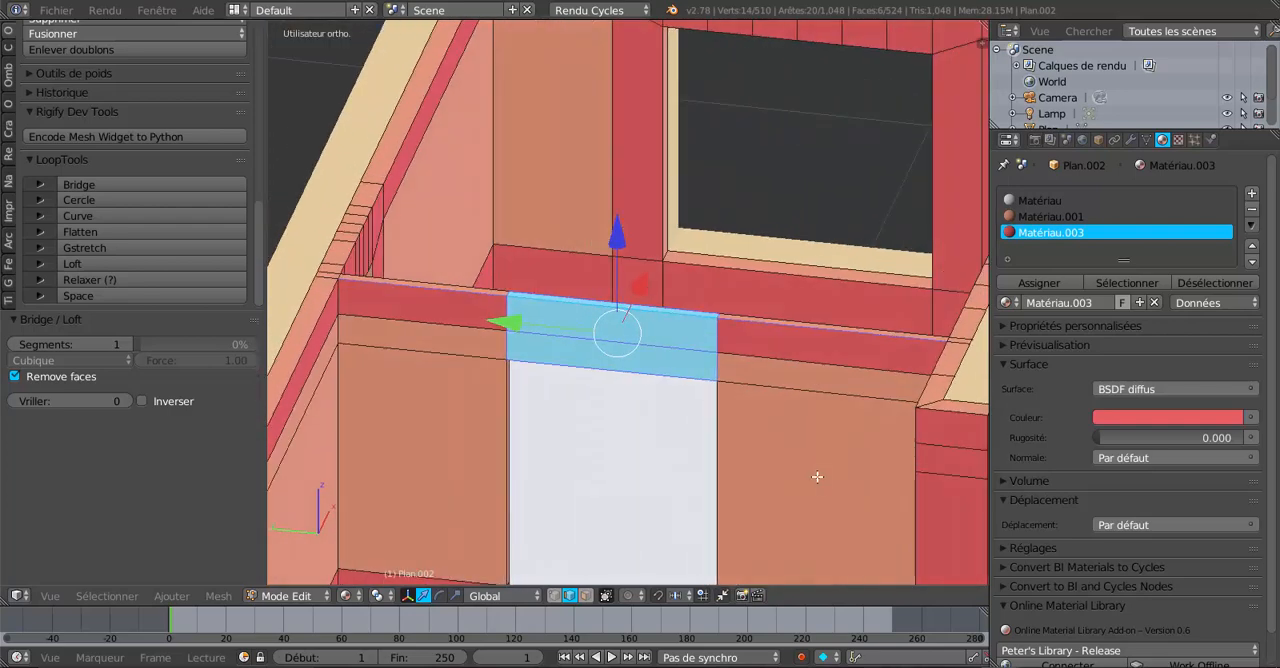
scroll(669, 390, "up", 2)
right_click(662, 364)
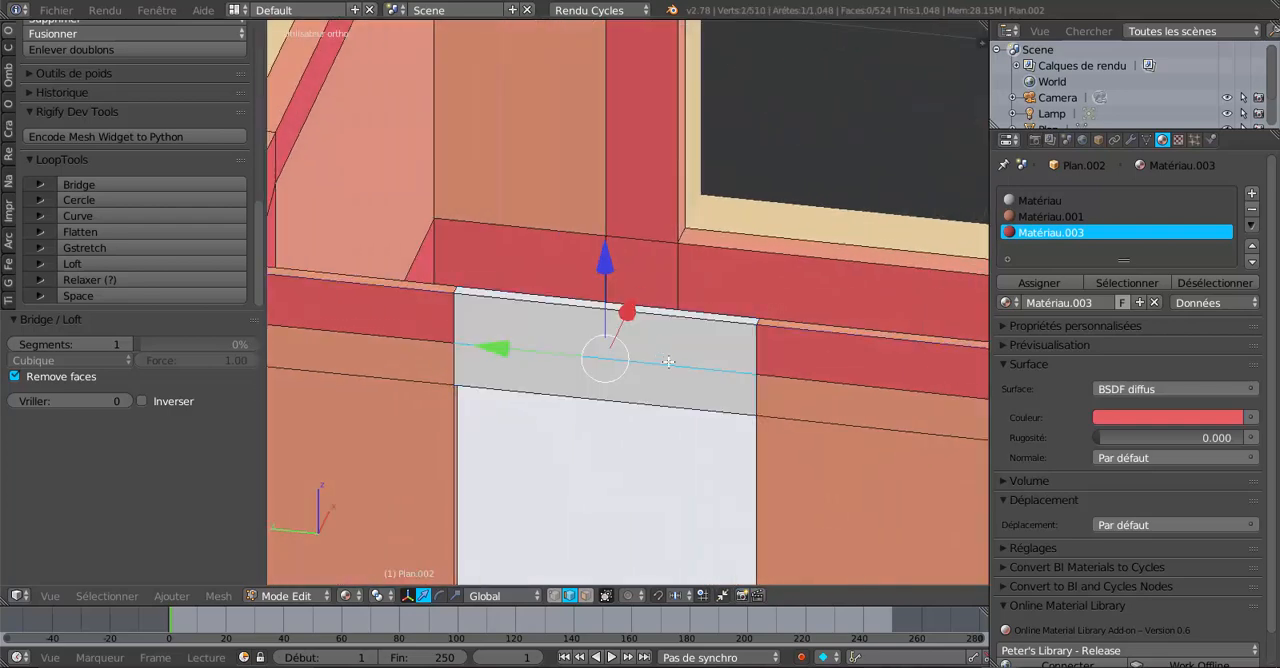
middle_click_drag(697, 411, 687, 433)
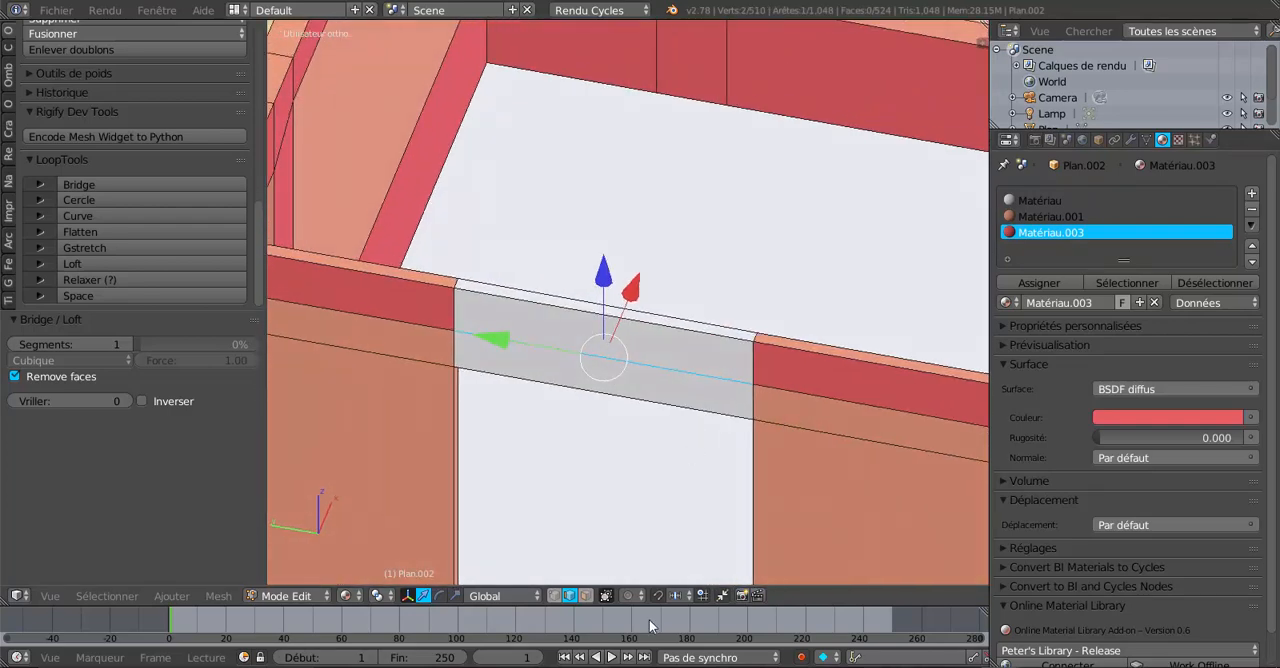
Switch to face selection and assign Matériau.003 to the lintel's top face.
left_click(585, 596)
right_click(608, 337)
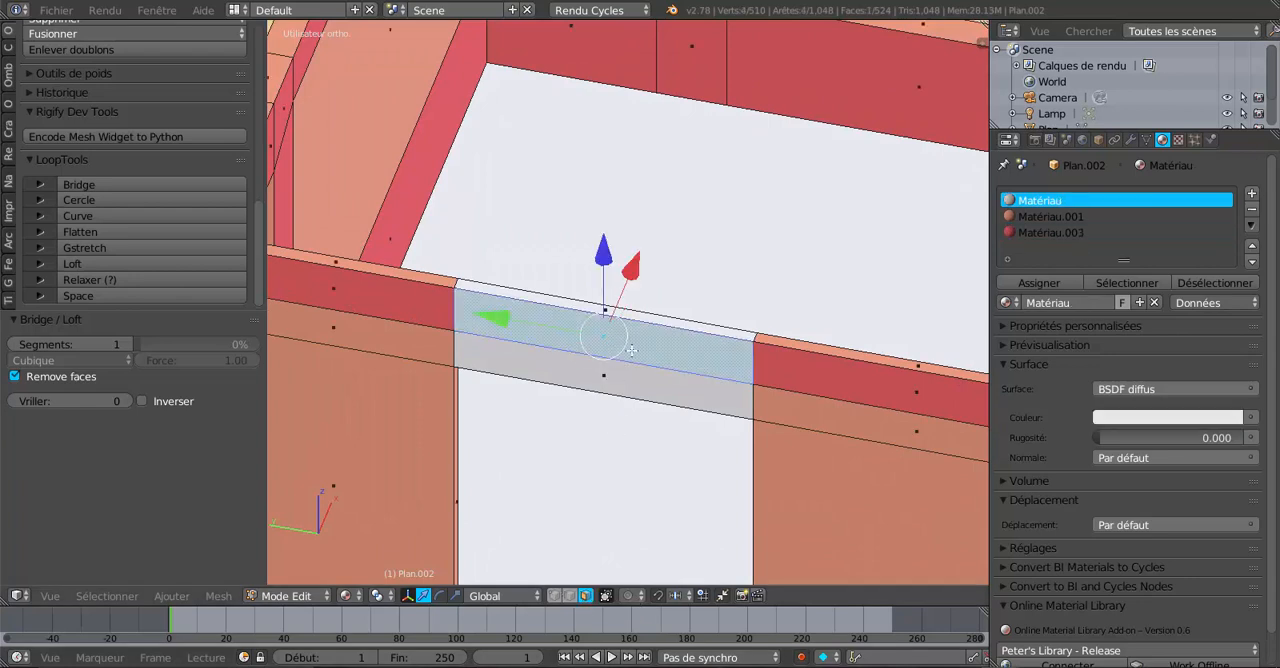
right_click(807, 370, "shift")
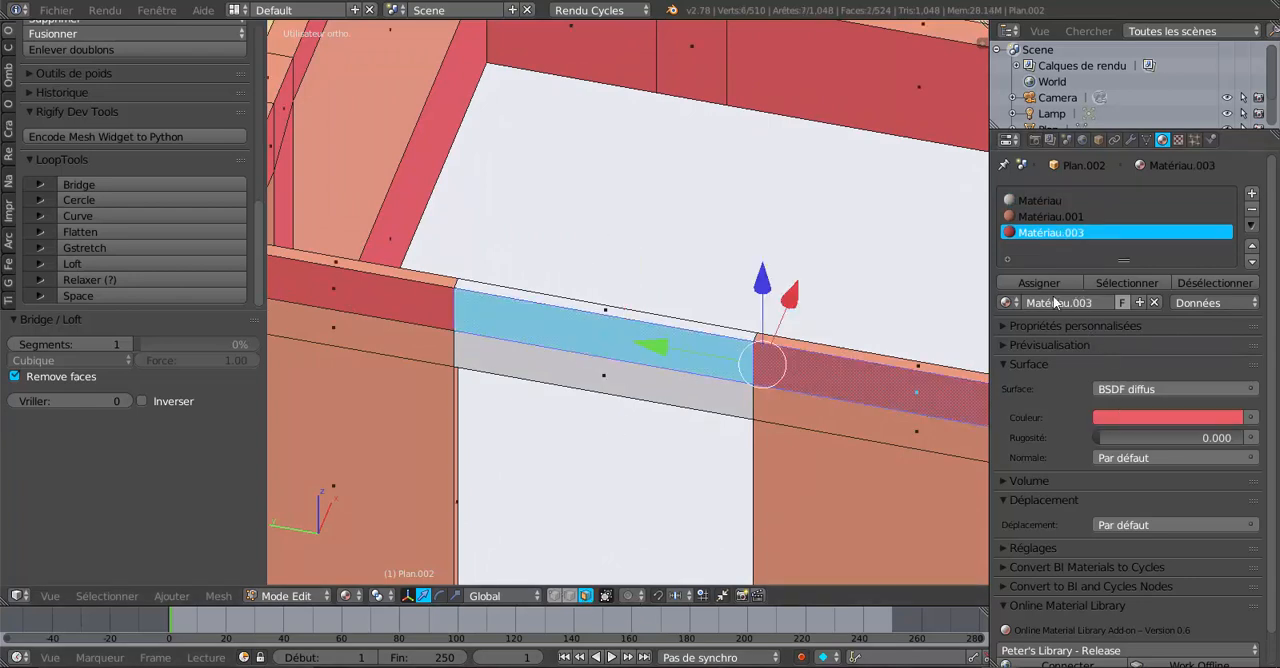
left_click(1040, 283)
Assign Matériau.001 to the lintel's front face.
right_click(847, 418)
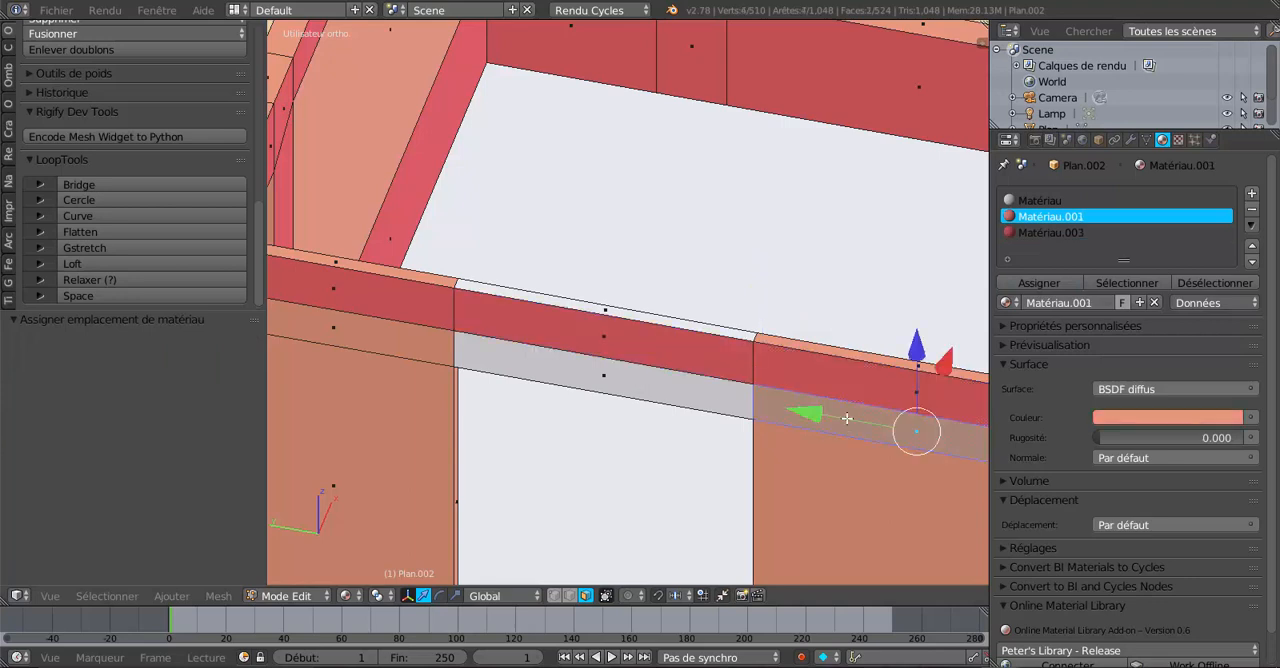
right_click(628, 375, "shift")
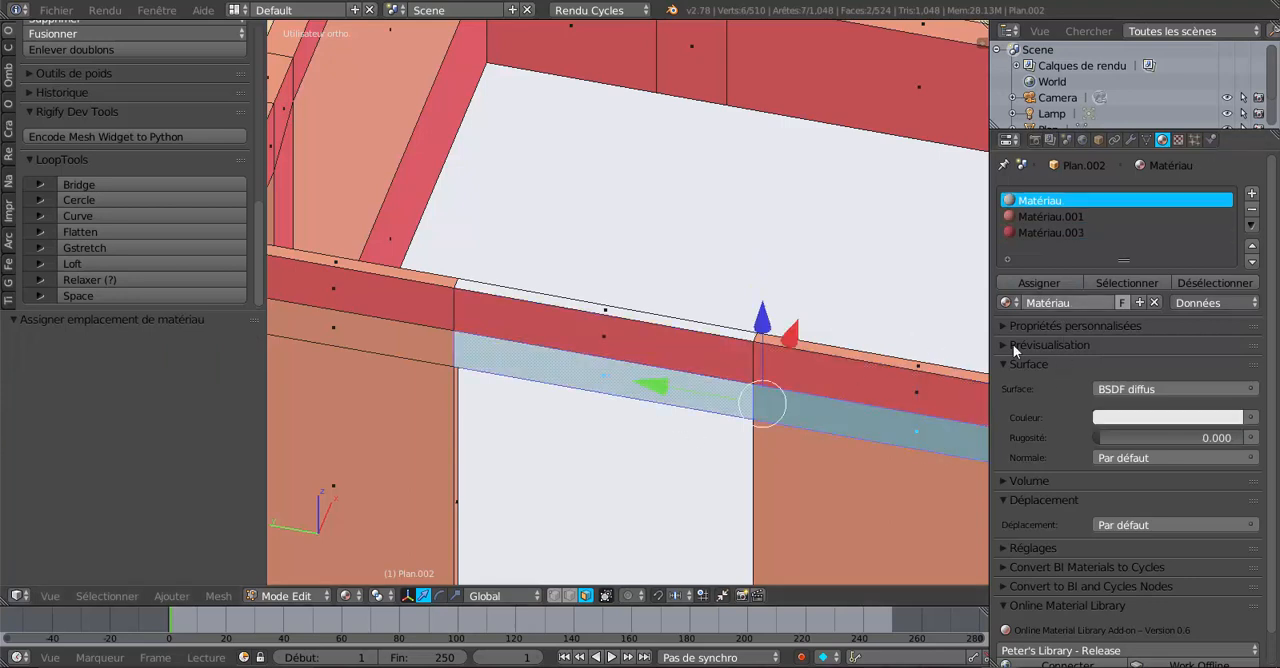
right_click(745, 411)
right_click(870, 415, "shift")
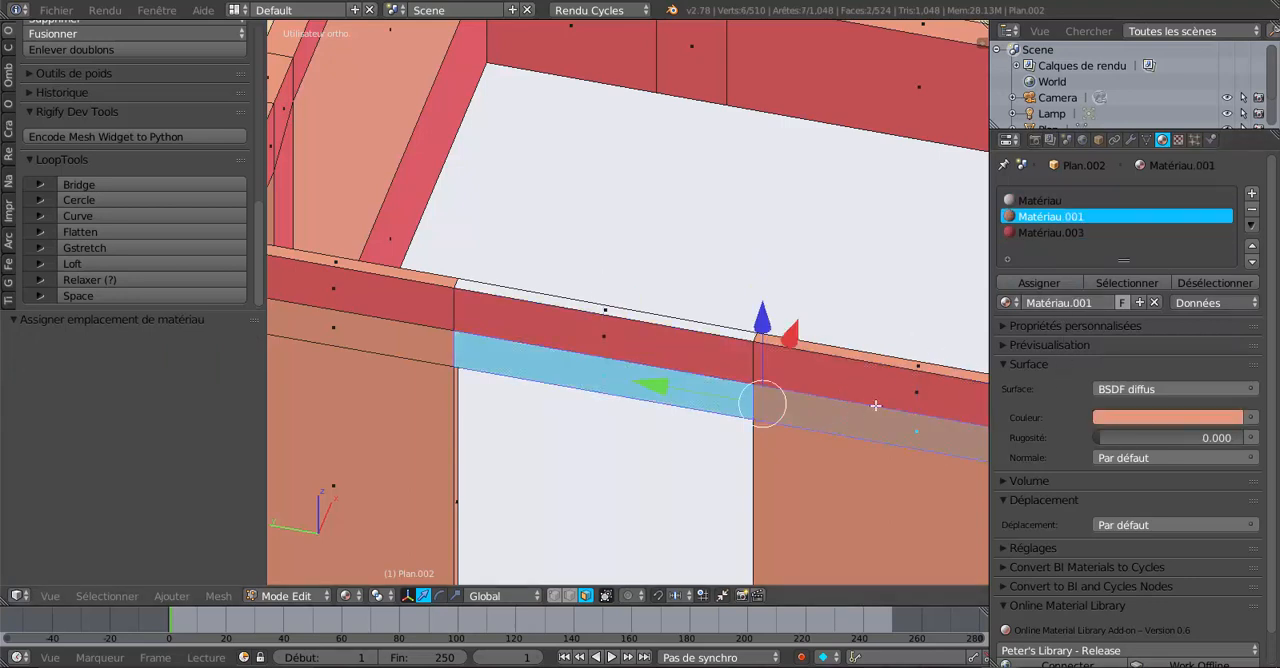
left_click(1039, 283)
Assign Matériau.001 to the narrow strip along the lintel's upper edge.
middle_click_drag(765, 480, 684, 436)
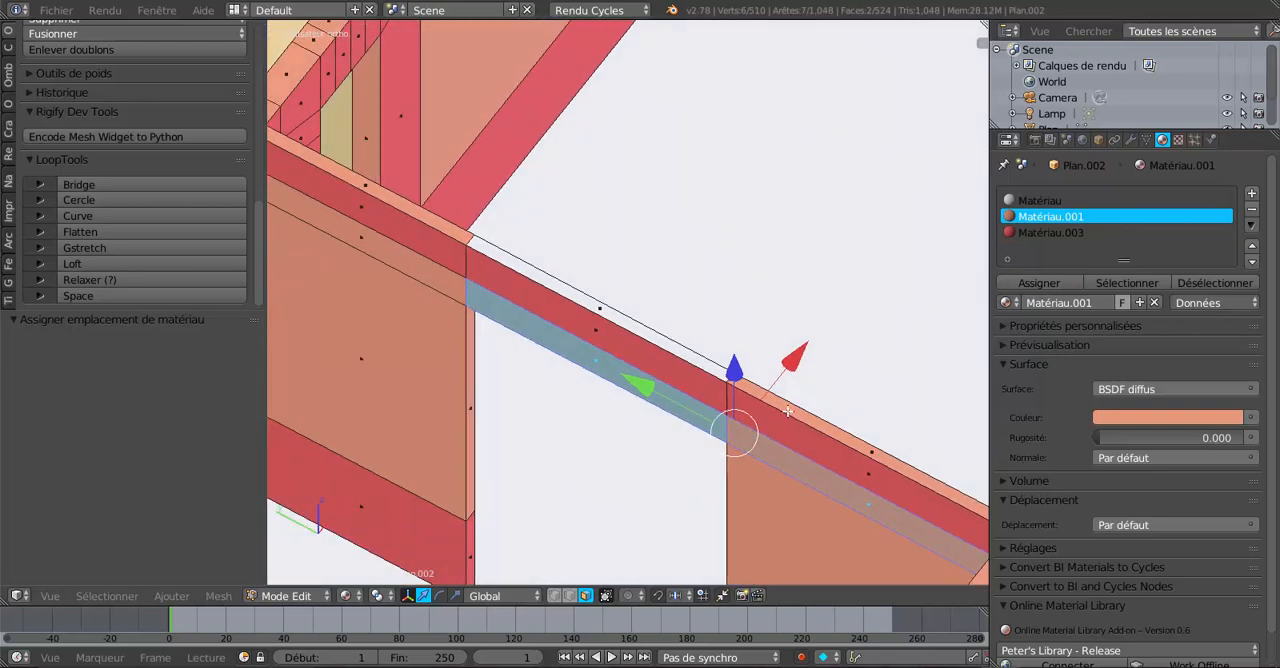
right_click(666, 342)
right_click(757, 388, "shift")
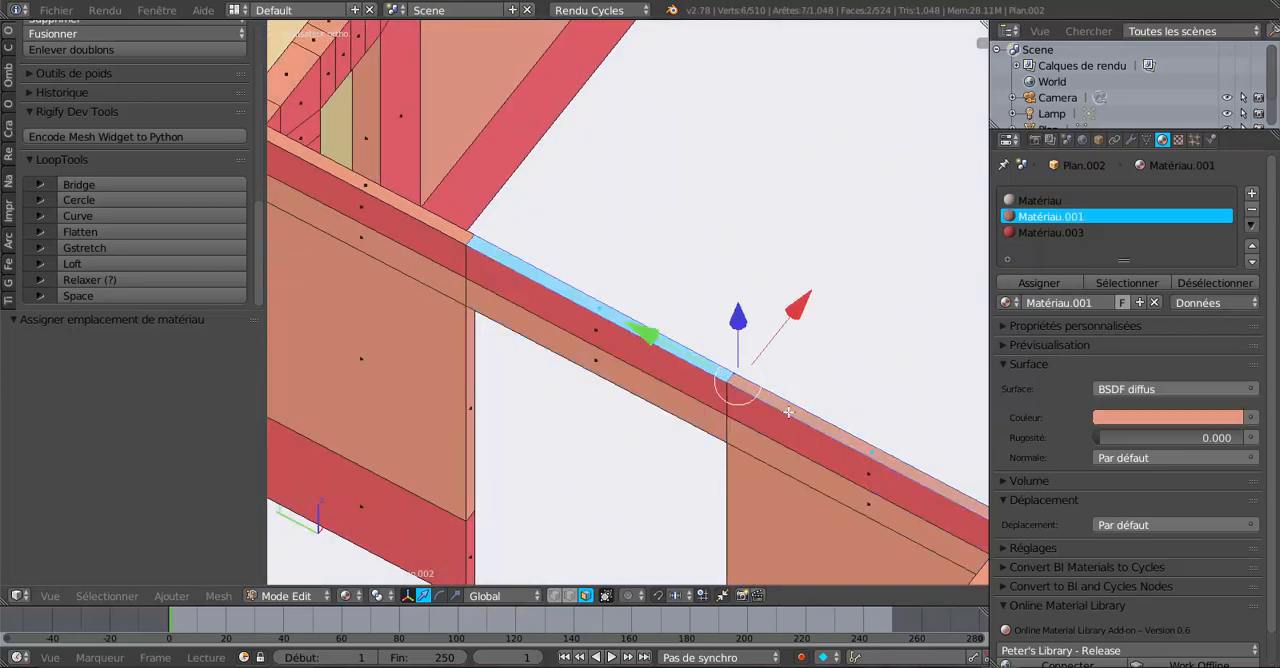
left_click(1033, 283)
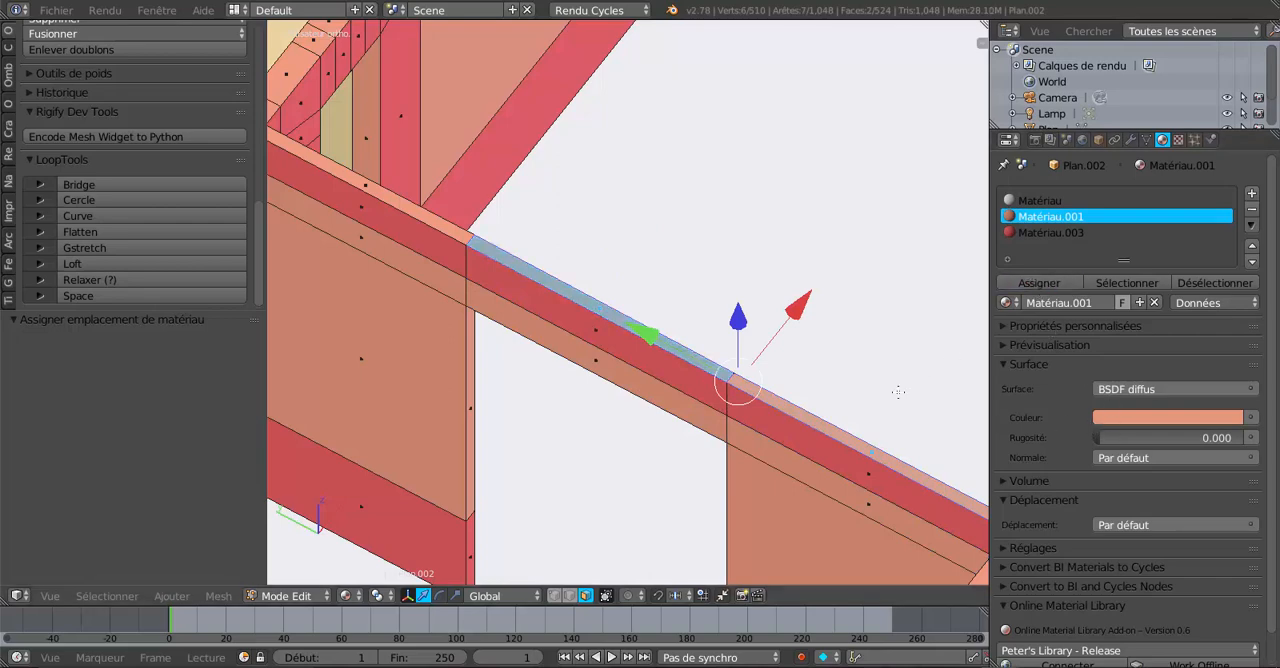
Assign Matériau.003 to the lintel's face on the other side of the wall.
middle_click_drag(897, 391, 653, 368)
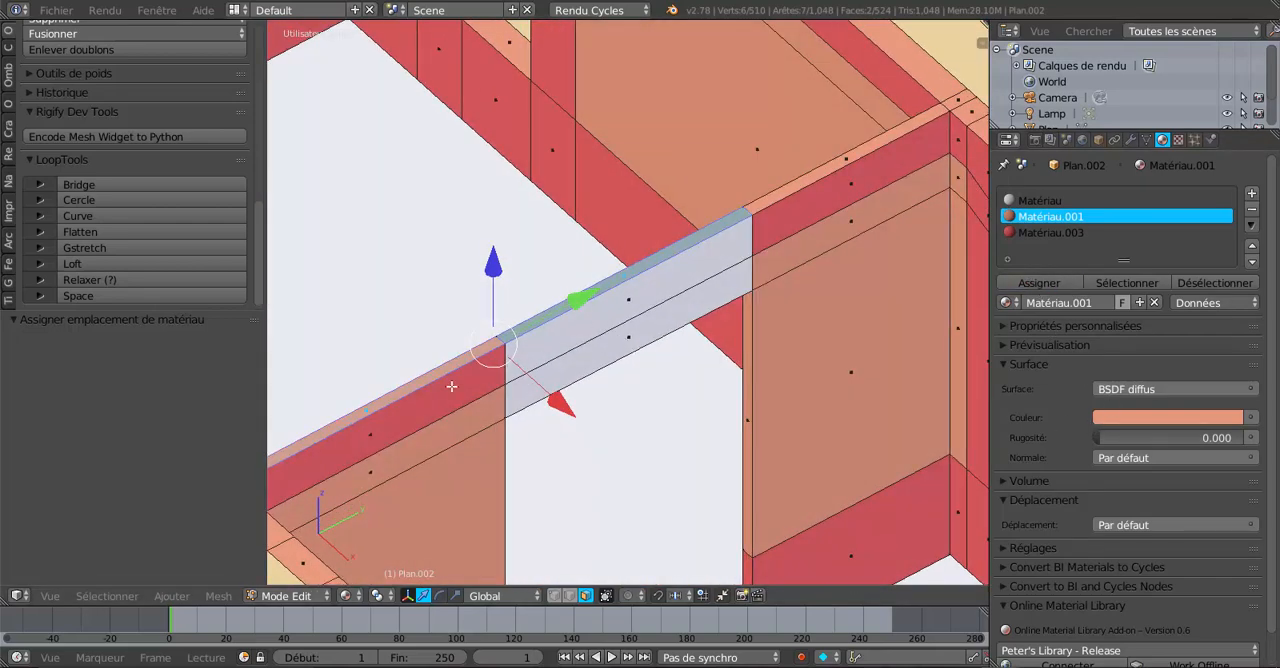
right_click(603, 310)
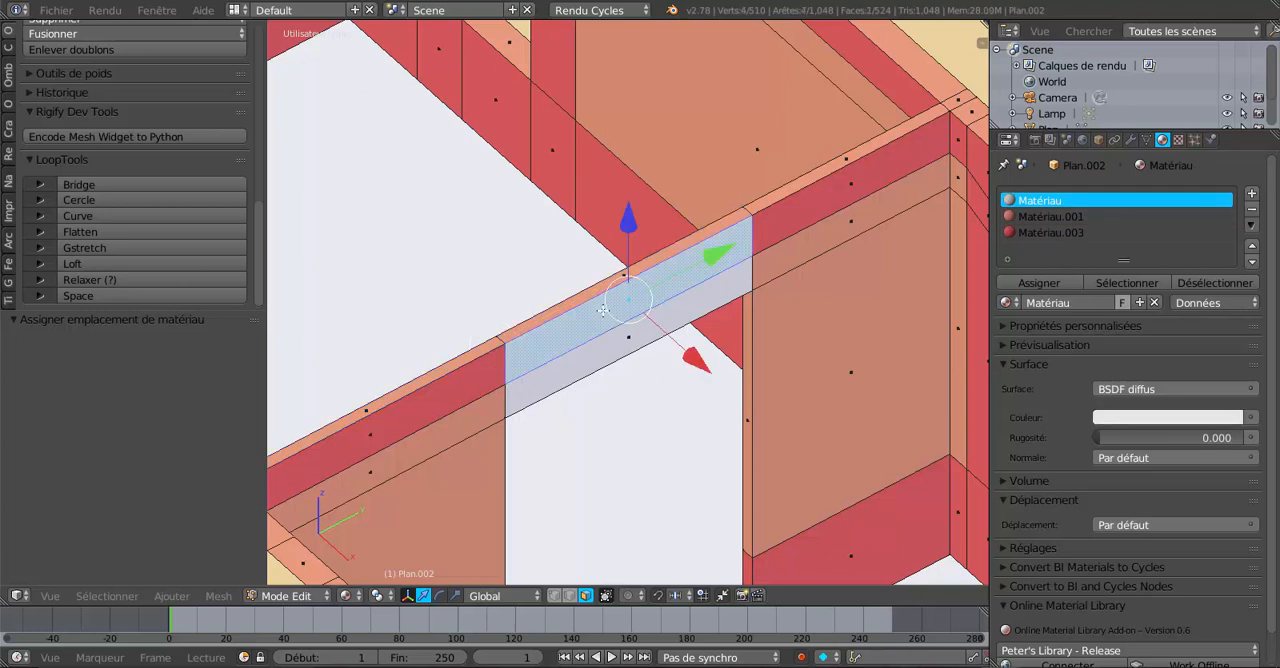
right_click(442, 398, "shift")
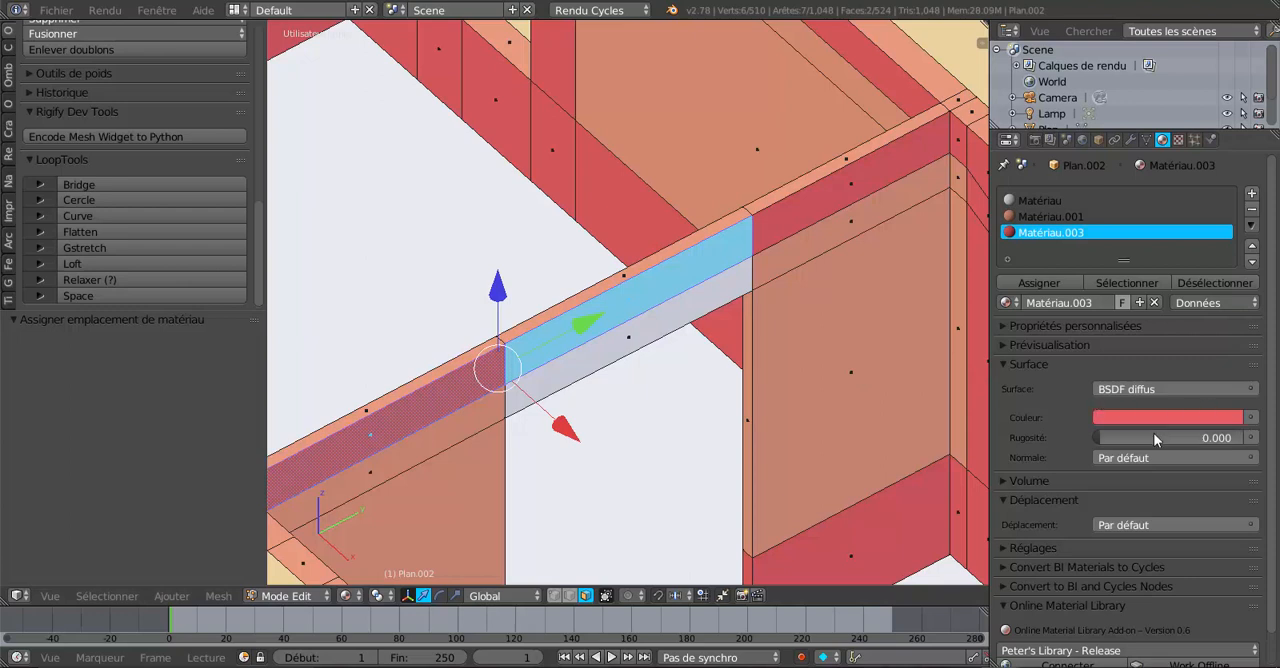
left_click(1036, 283)
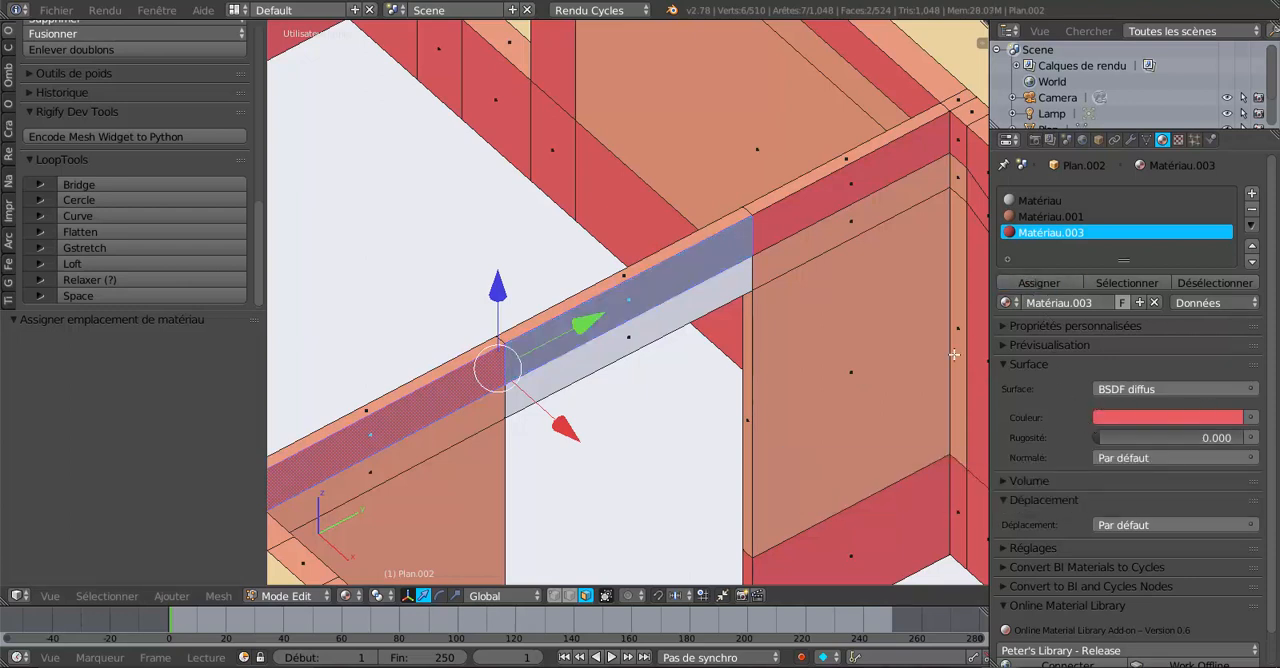
middle_click_drag(855, 366, 760, 328)
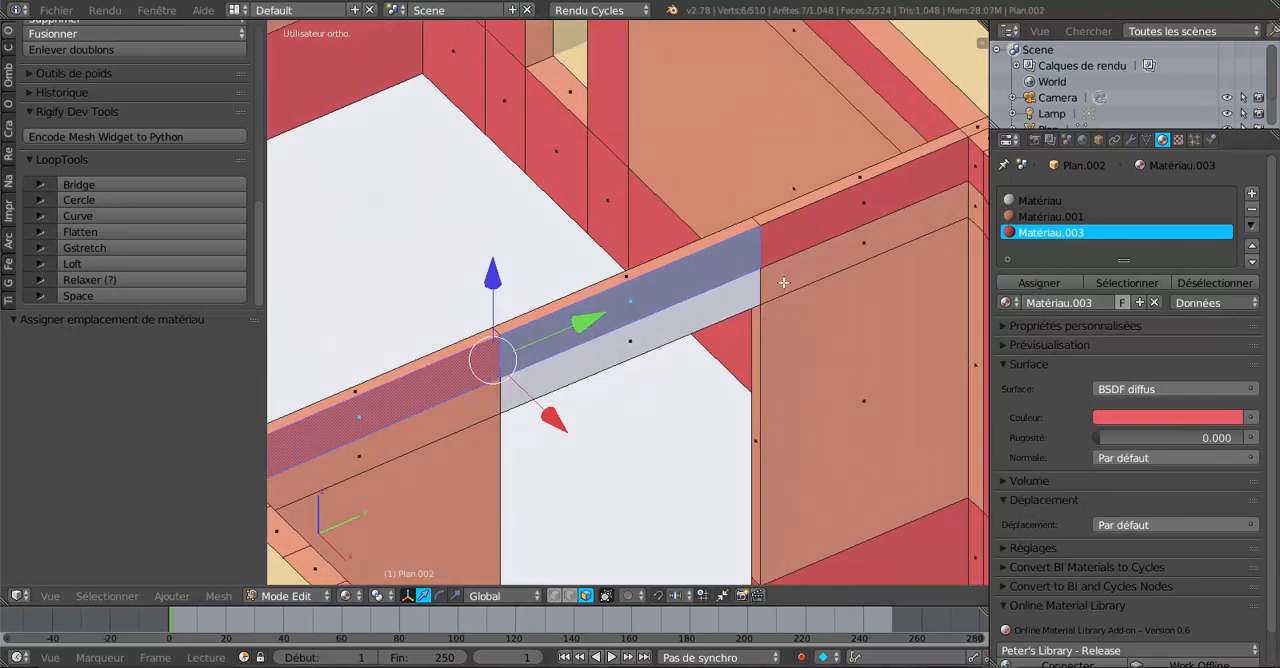
Select the lintel's lower side face and assign Matériau.001 to it.
right_click(734, 299)
right_click(841, 258, "shift")
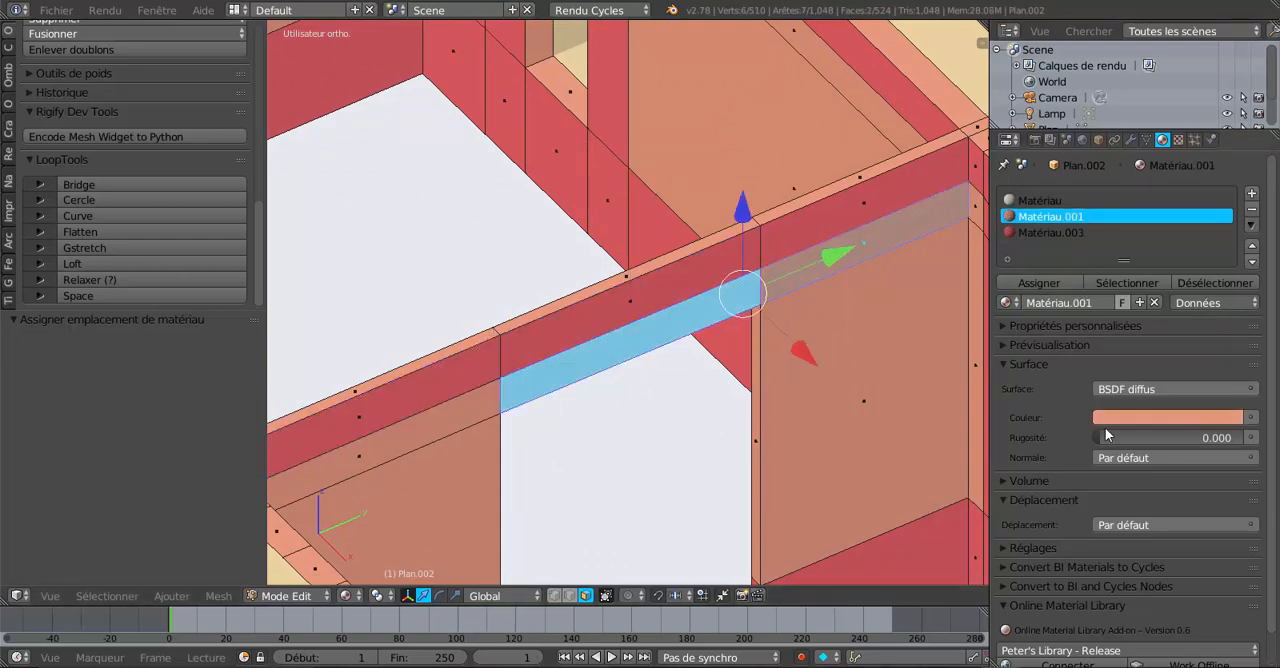
left_click(1048, 287)
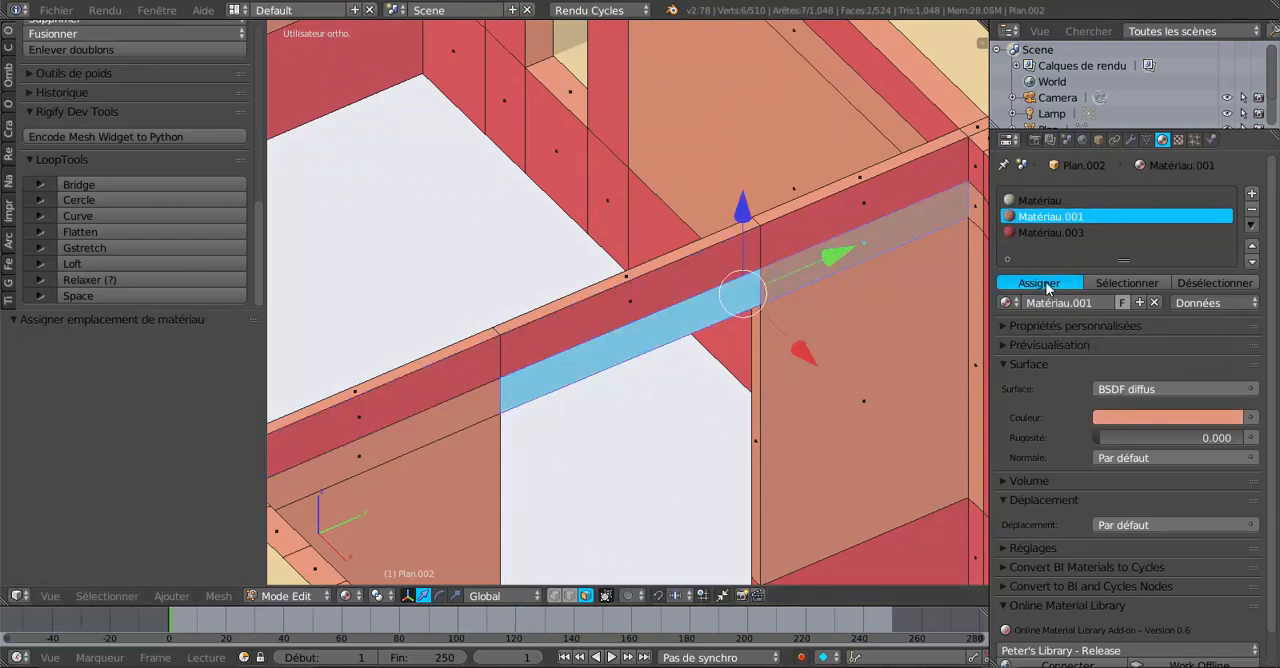
In front view, assign Matériau.001 to the thin strip along the underside of the lintel.
scroll(802, 447, "down", 3)
middle_click_drag(785, 521, 743, 463)
key("KP_1")
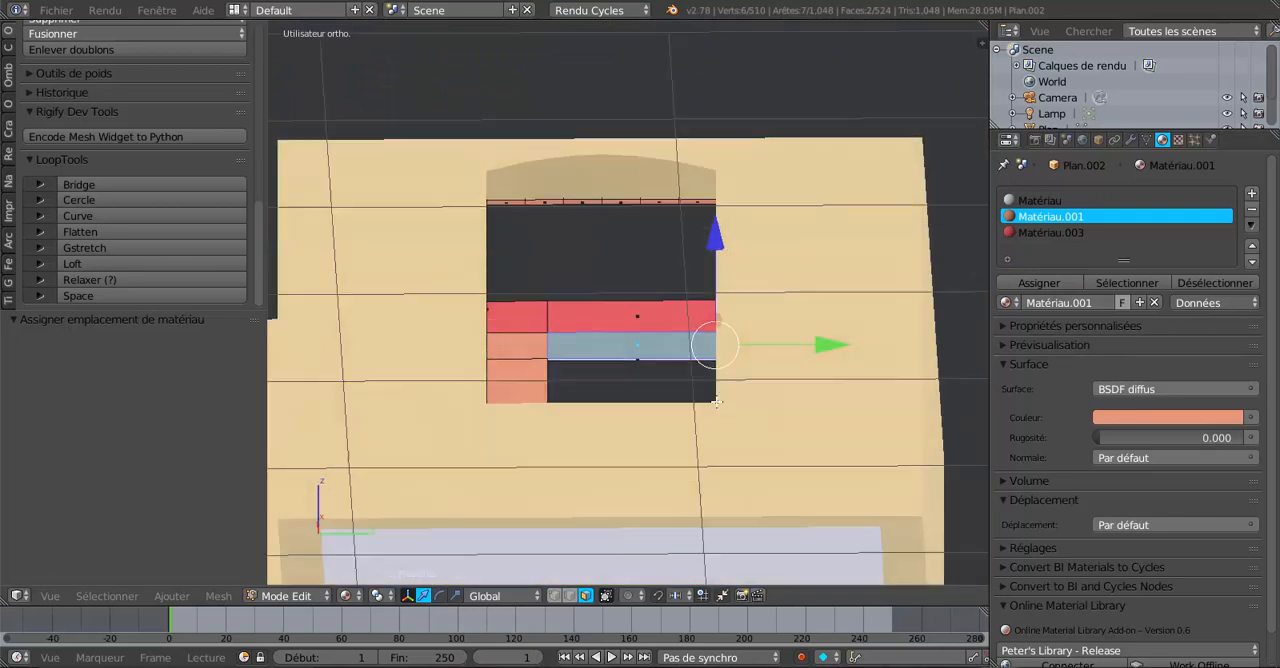
scroll(656, 459, "up", 4)
scroll(656, 459, "up", 3)
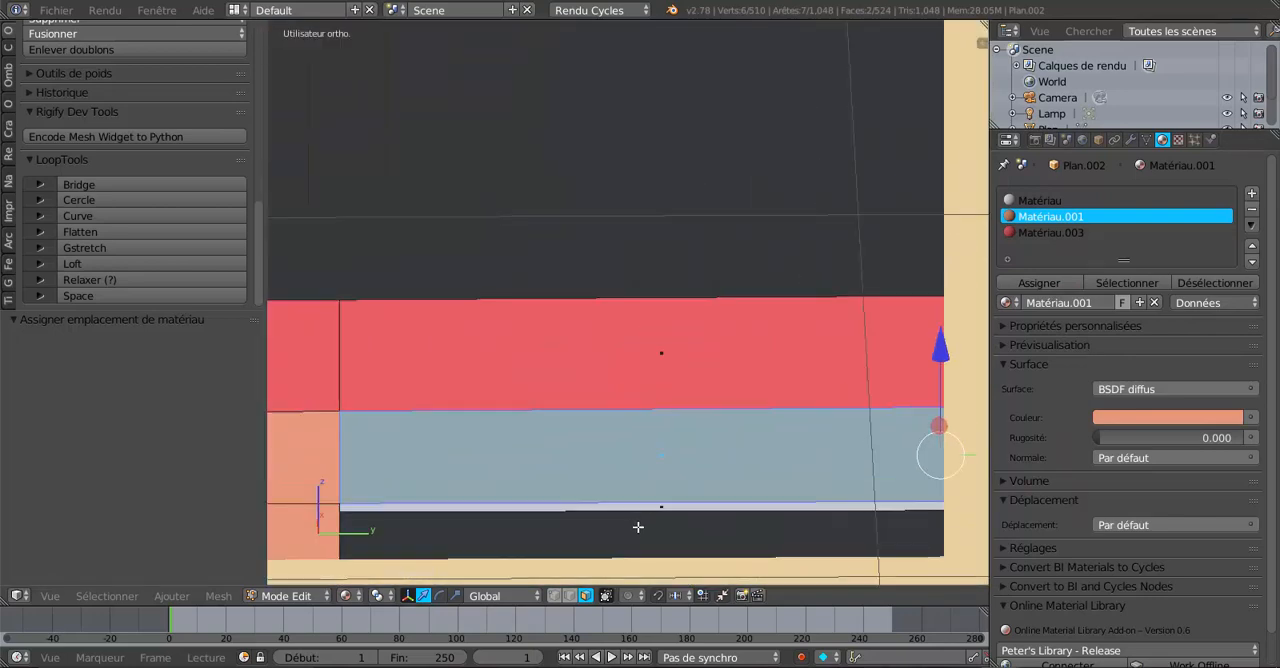
right_click(668, 507)
left_click(664, 507)
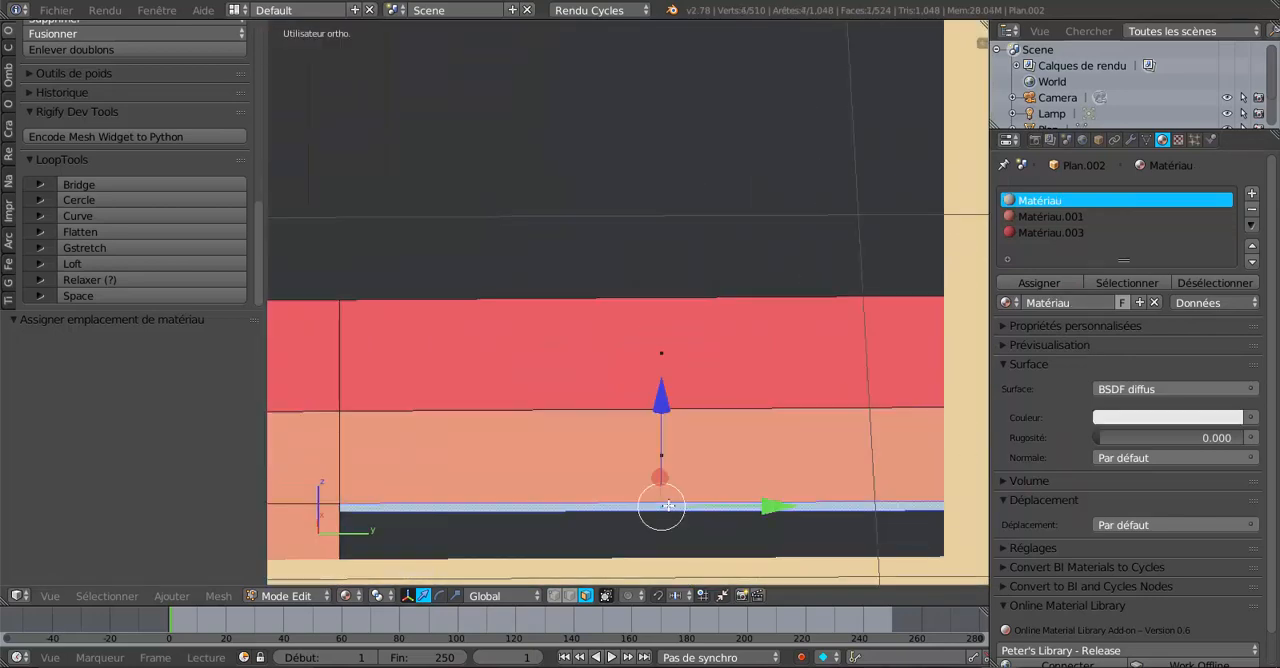
right_click(729, 457, "shift")
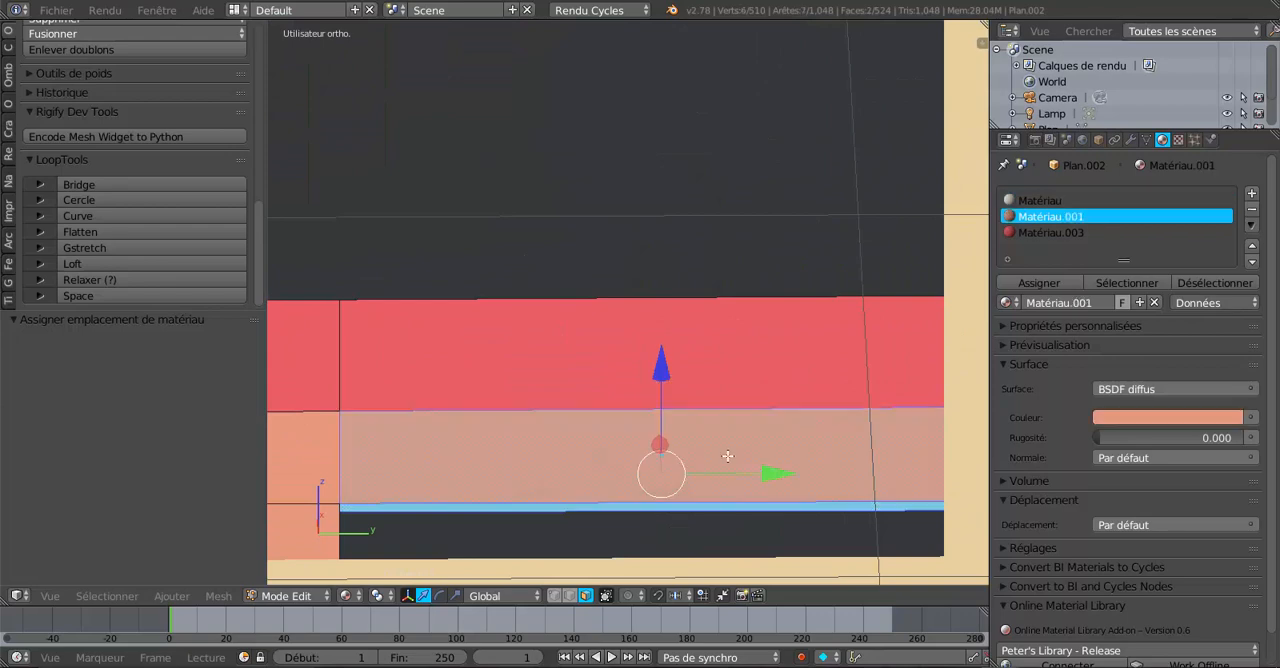
left_click(1036, 285)
Select the vertices along the right edge of the partition's door opening and move them along Y, narrowing the opening.
scroll(638, 515, "down", 3)
key("Tab")
middle_click_drag(590, 535, 888, 21)
middle_click_drag(886, 12, 856, 1)
scroll(576, 275, "down", 4)
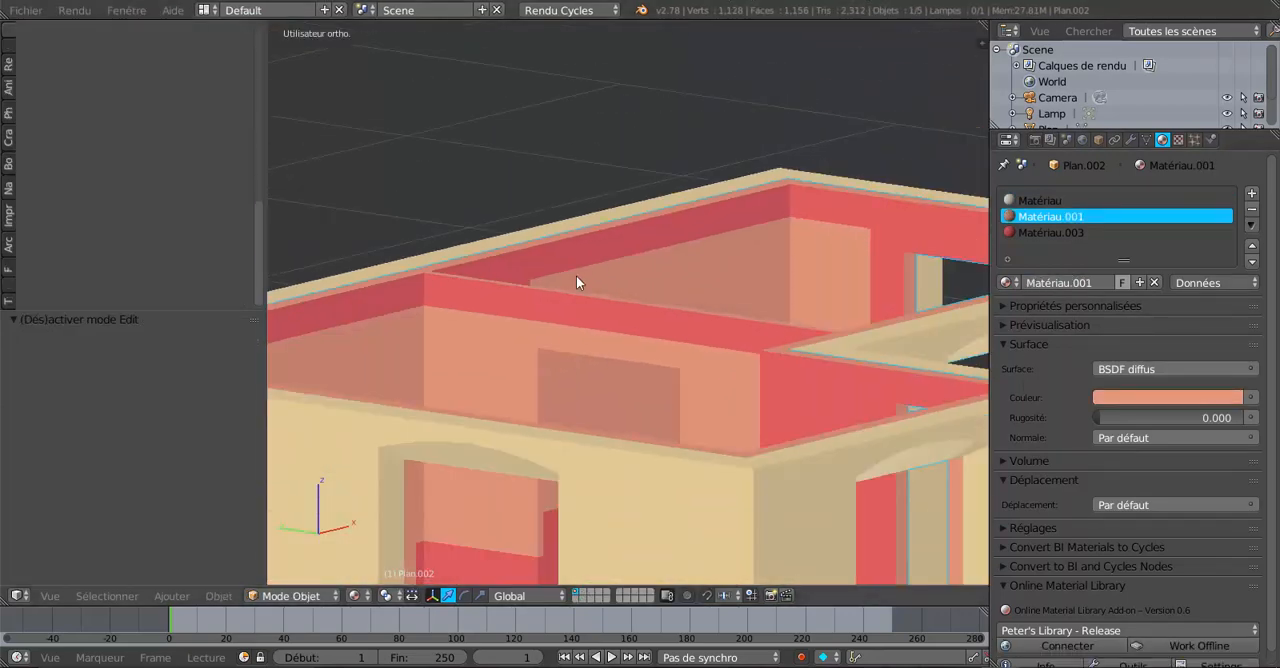
middle_click_drag(576, 280, 724, 421)
scroll(681, 414, "up", 1)
key("Tab")
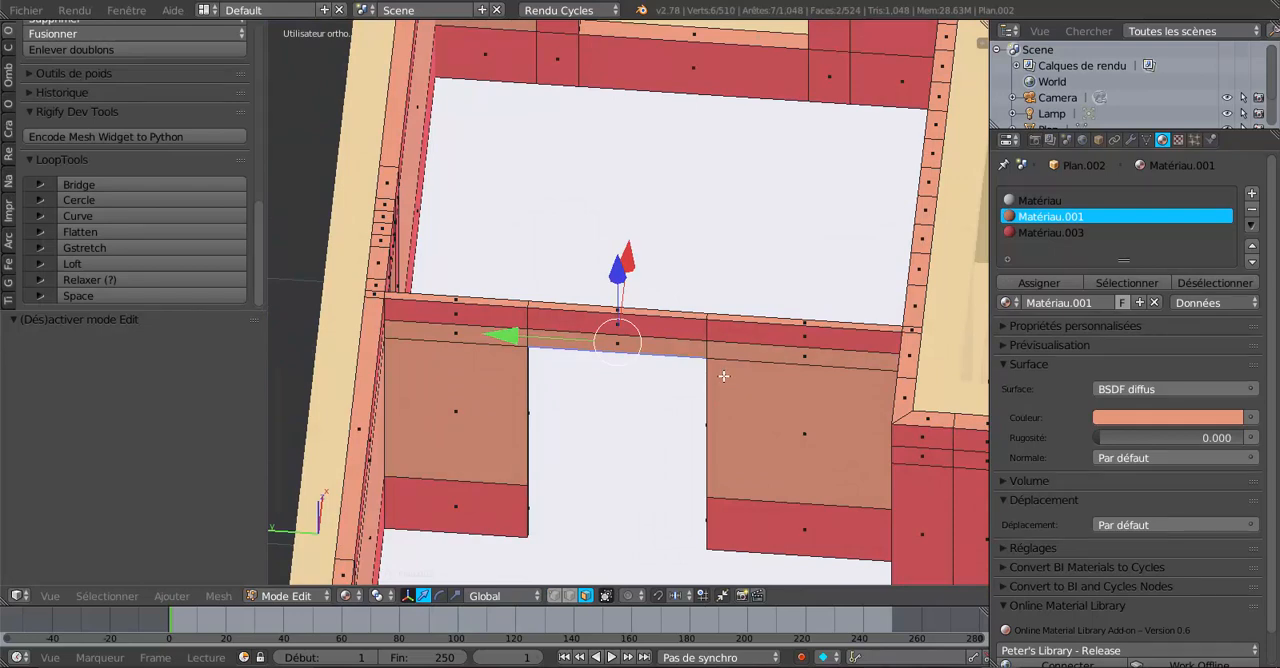
key("z")
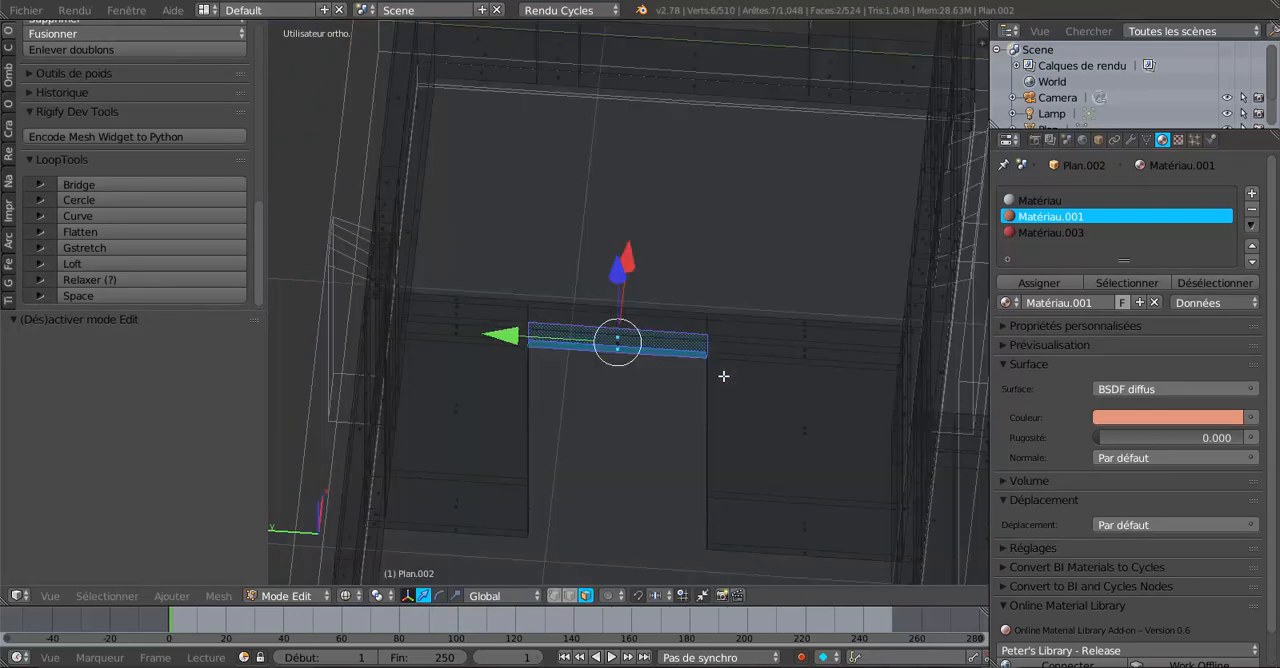
left_click(555, 595)
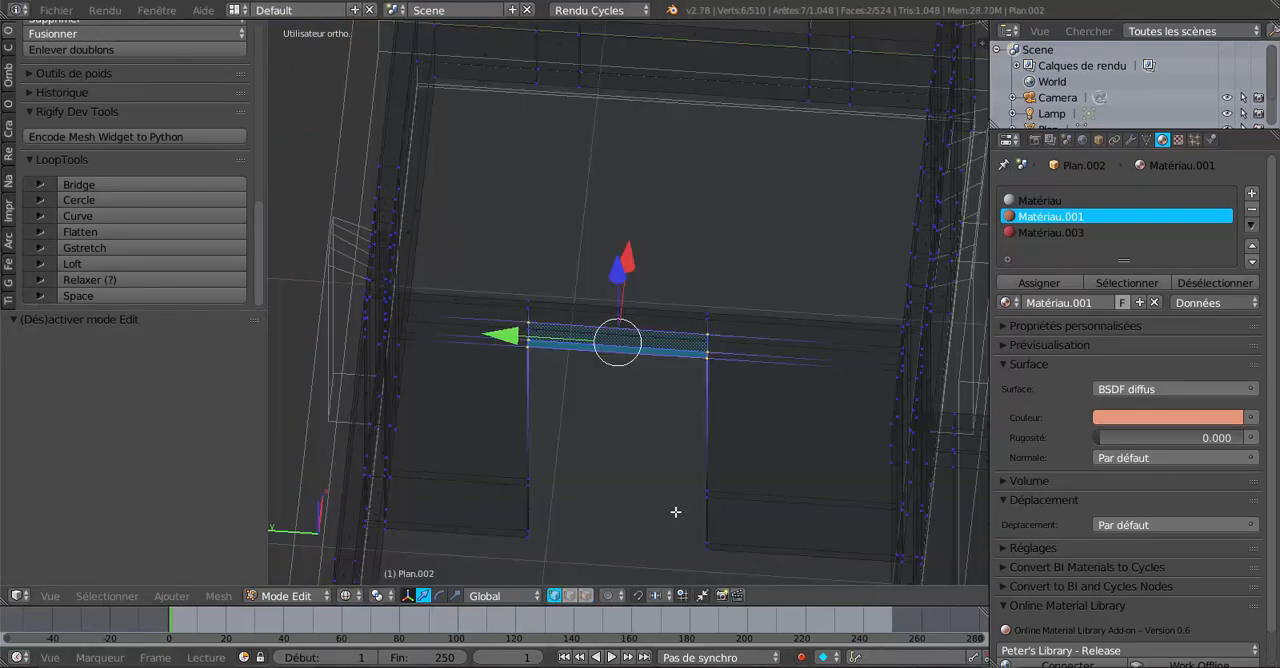
key("a")
key("a")
key("a")
key("c")
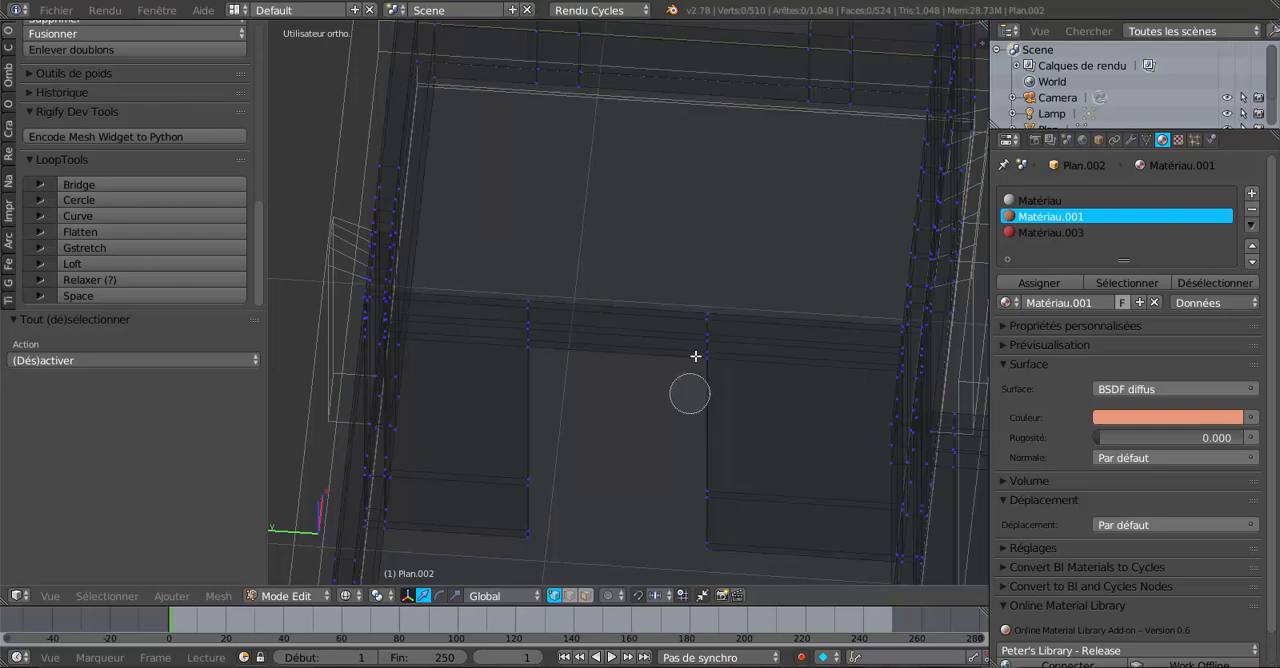
left_click_drag(706, 310, 697, 534)
right_click(706, 476)
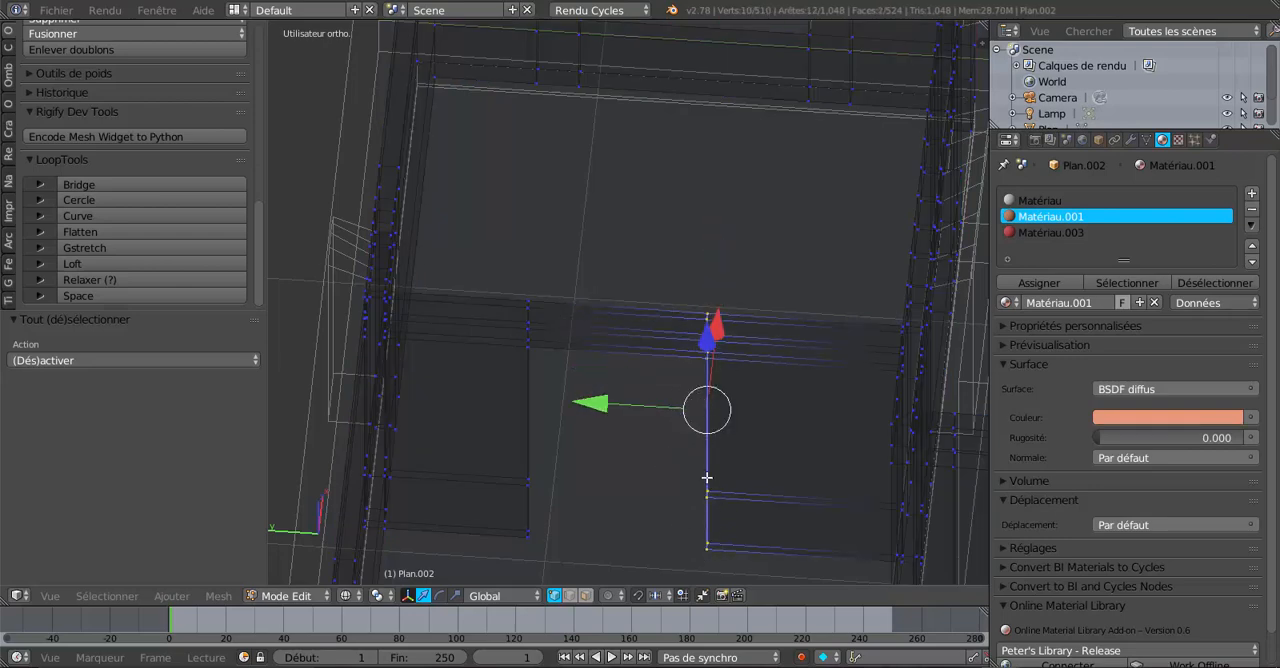
mouse_move(627, 505)
middle_mouse_down()
mouse_move(660, 466)
mouse_move(652, 459)
mouse_move(627, 500)
middle_mouse_up()
key("z")
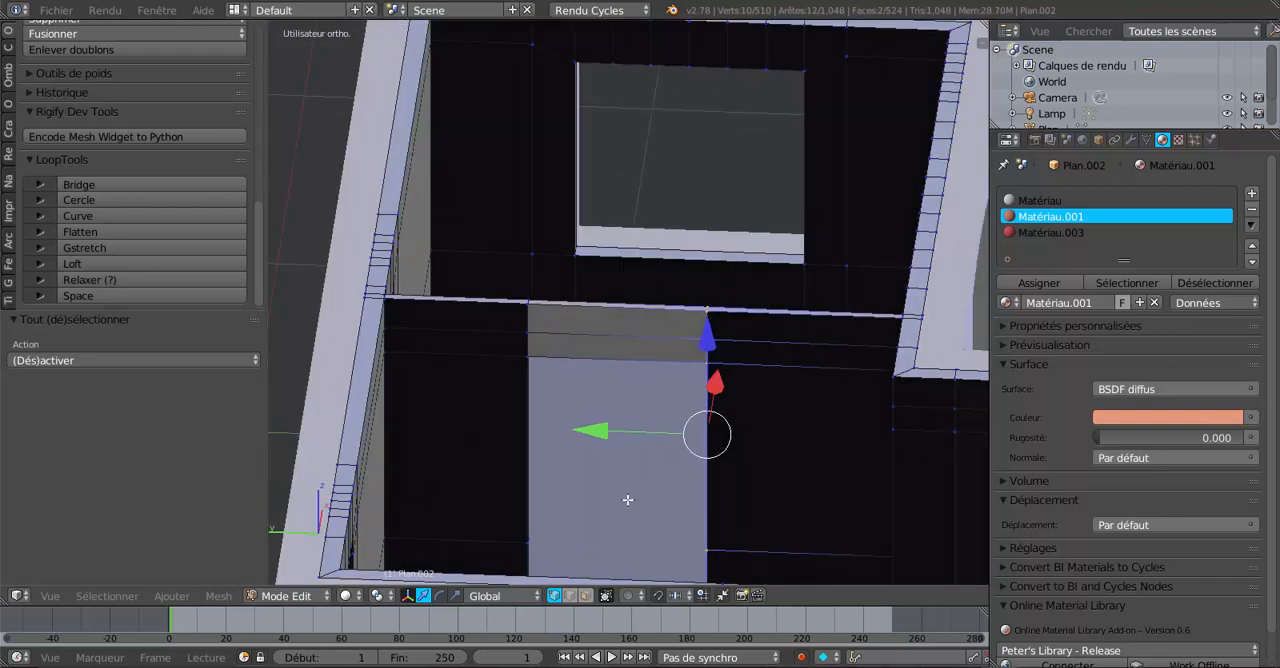
left_click(381, 597)
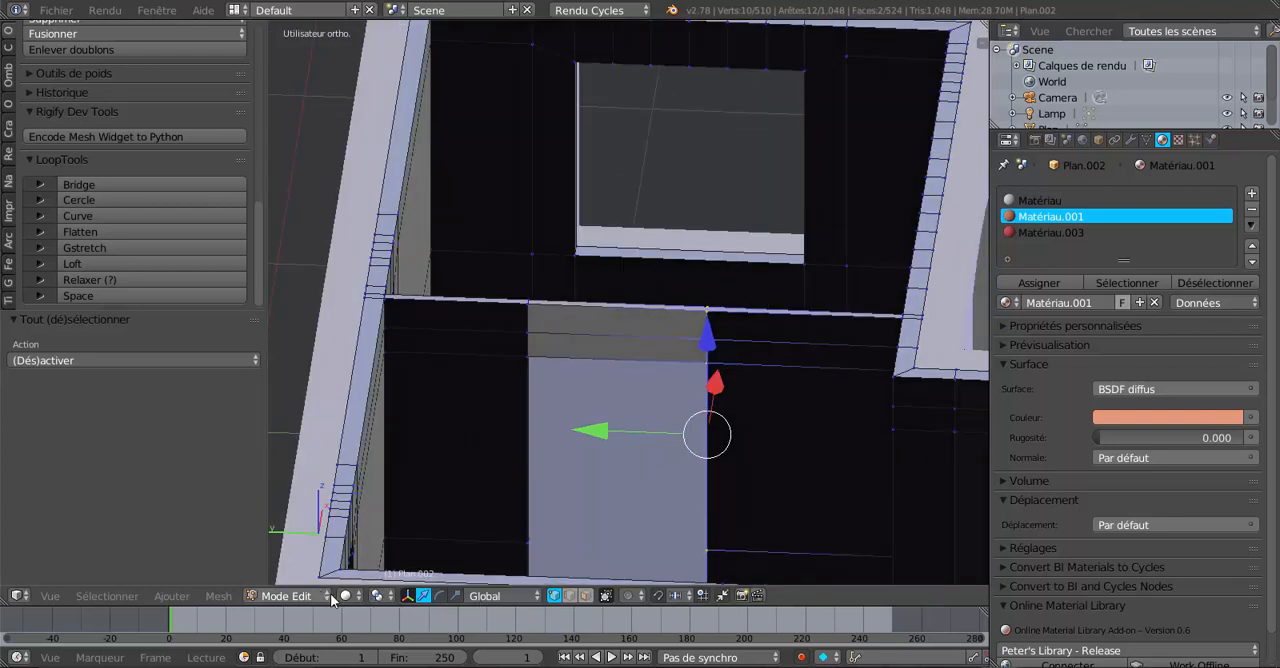
left_click(345, 596)
left_click(385, 506)
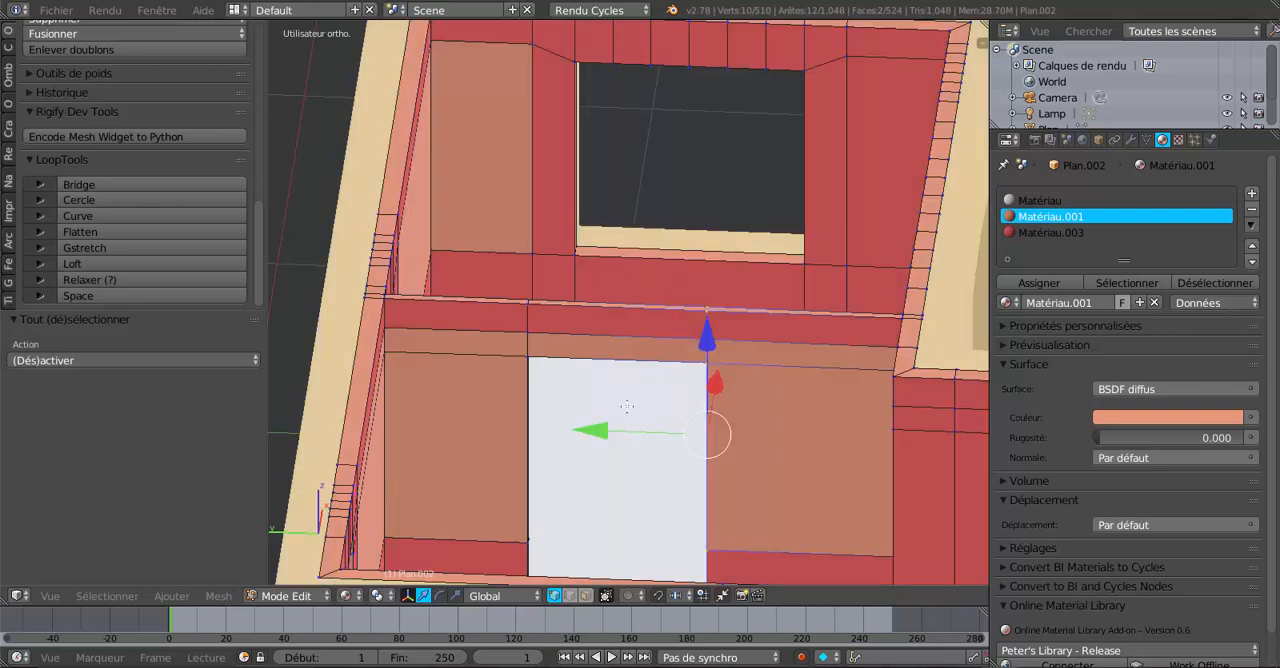
left_click_drag(598, 428, 555, 450)
middle_click_drag(662, 462, 650, 506)
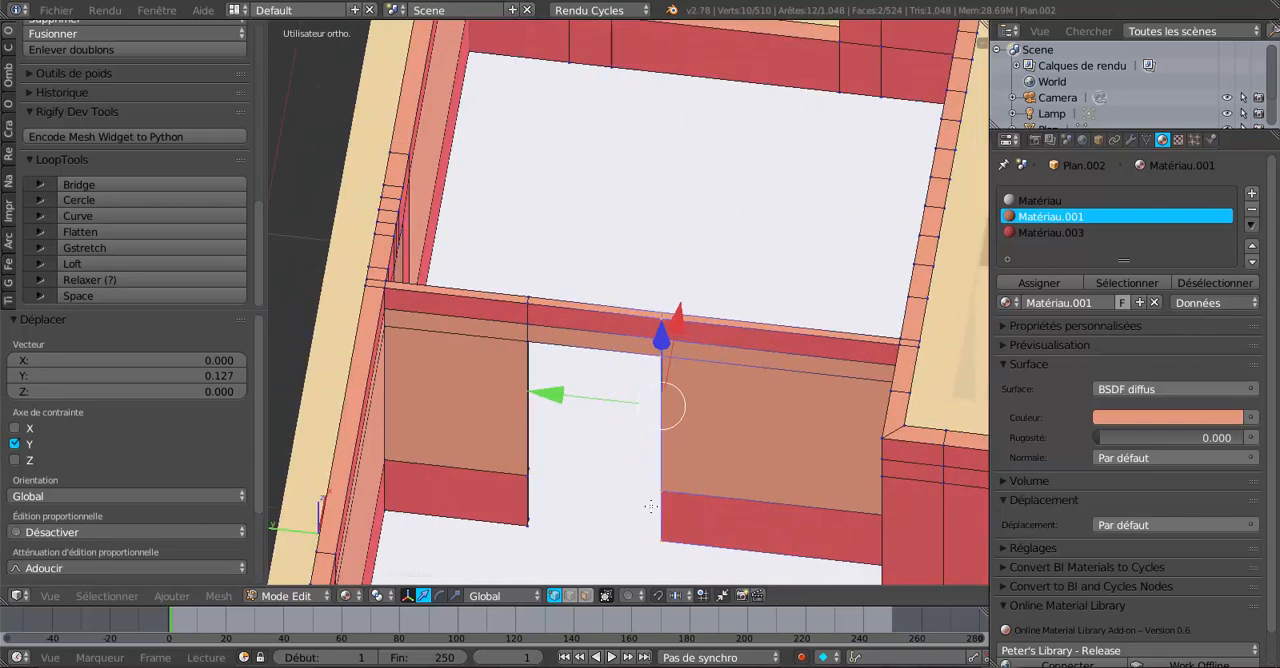
left_click_drag(599, 397, 544, 409)
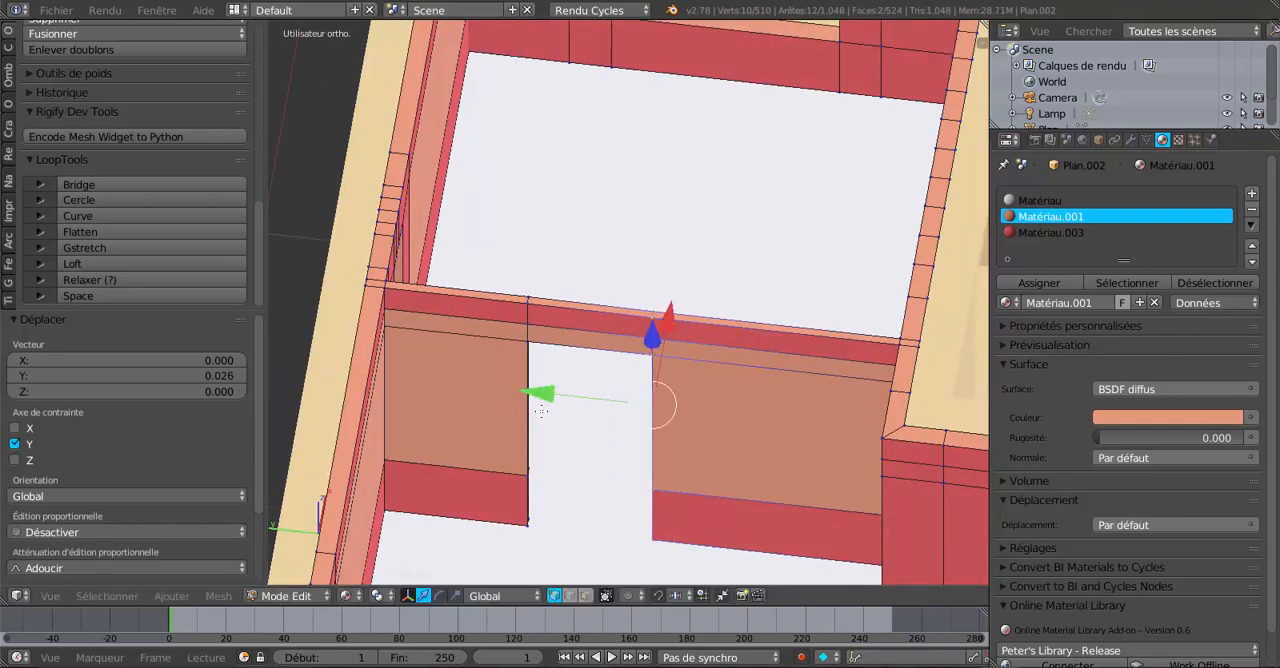
Leave edit mode and orbit around the house to inspect the interior partitions, lintels and door openings.
scroll(575, 411, "down", 4)
scroll(703, 402, "up", 2)
middle_click_drag(802, 414, 527, 417)
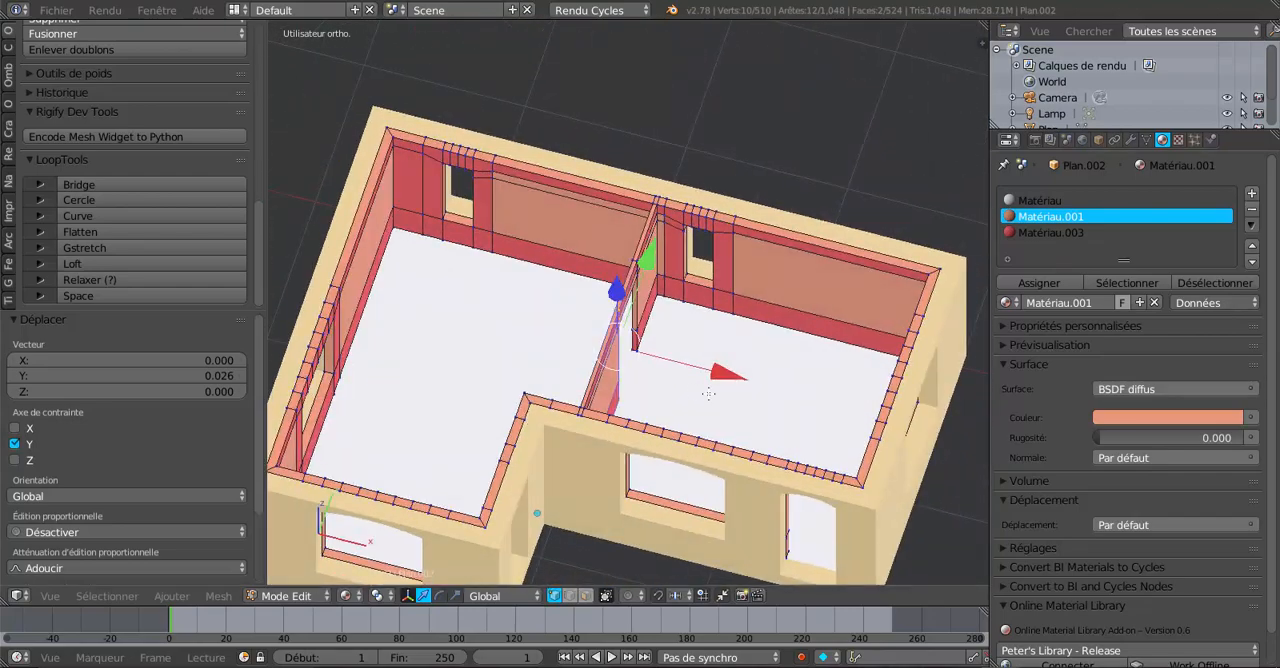
middle_click_drag(708, 394, 768, 359)
scroll(471, 358, "up", 2)
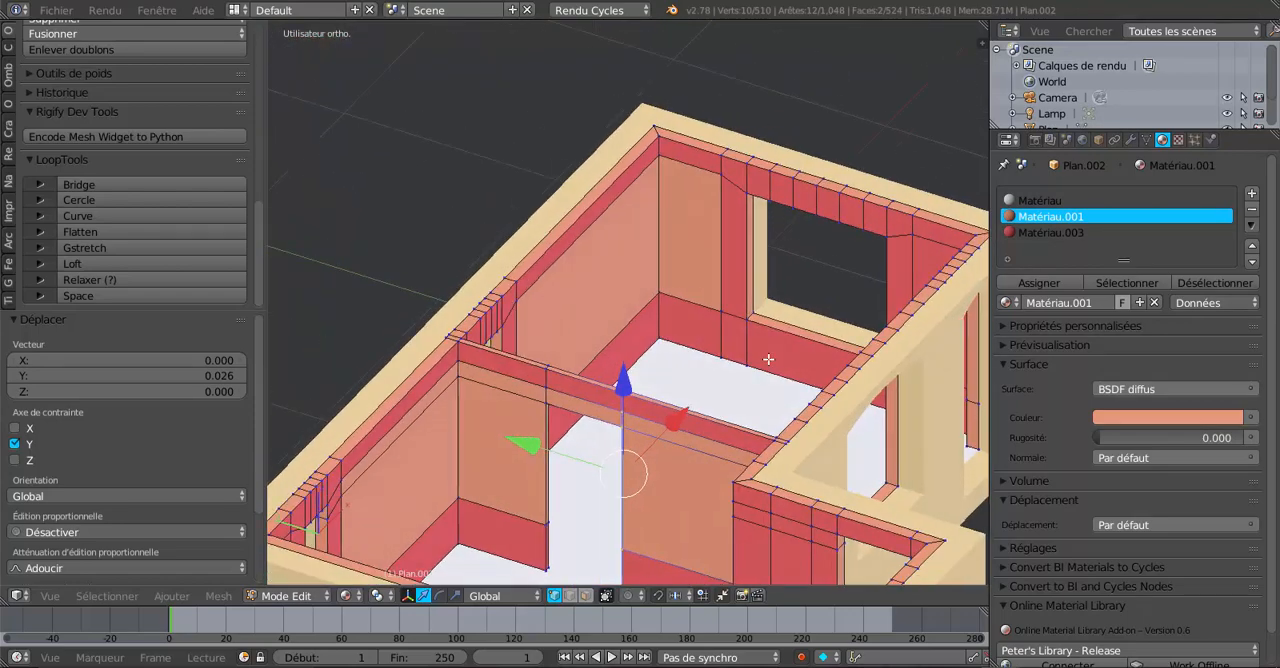
key("Tab")
scroll(700, 414, "down", 3)
middle_click_drag(675, 436, 831, 486)
scroll(796, 447, "up", 2)
middle_click_drag(794, 446, 645, 433)
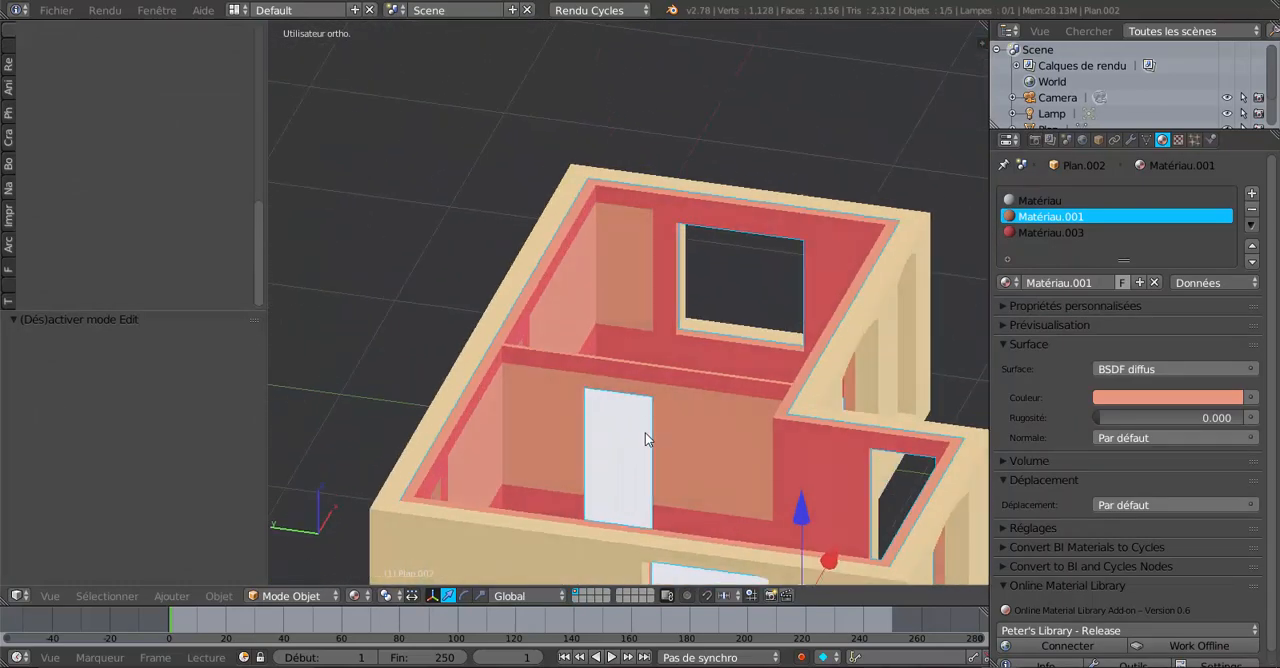
scroll(583, 380, "down", 2)
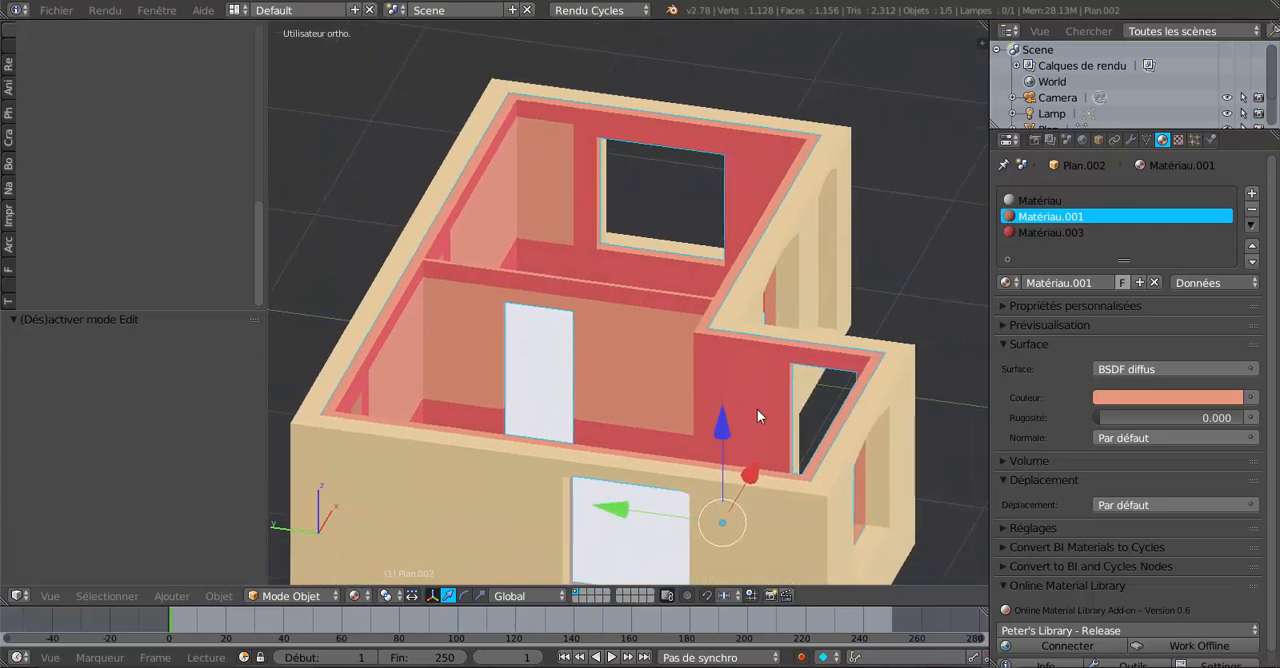
middle_click_drag(757, 417, 559, 437)
scroll(612, 430, "up", 2)
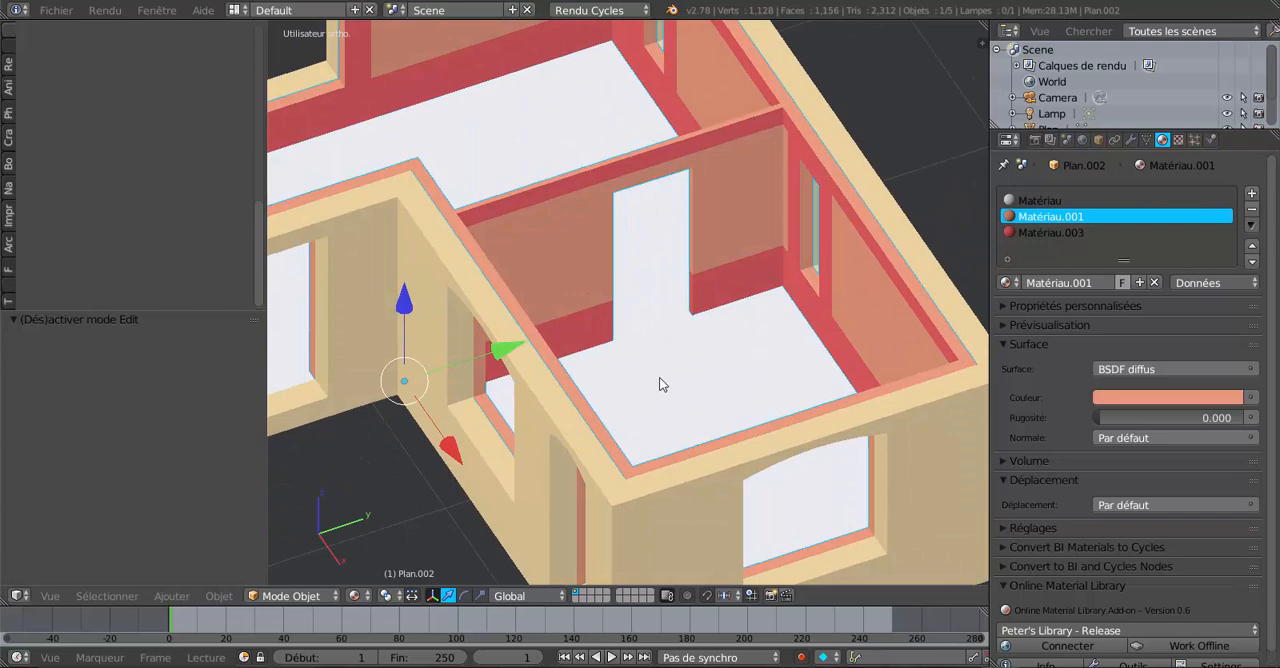
middle_click_drag(649, 374, 436, 424)
scroll(625, 365, "up", 2)
scroll(625, 365, "down", 2)
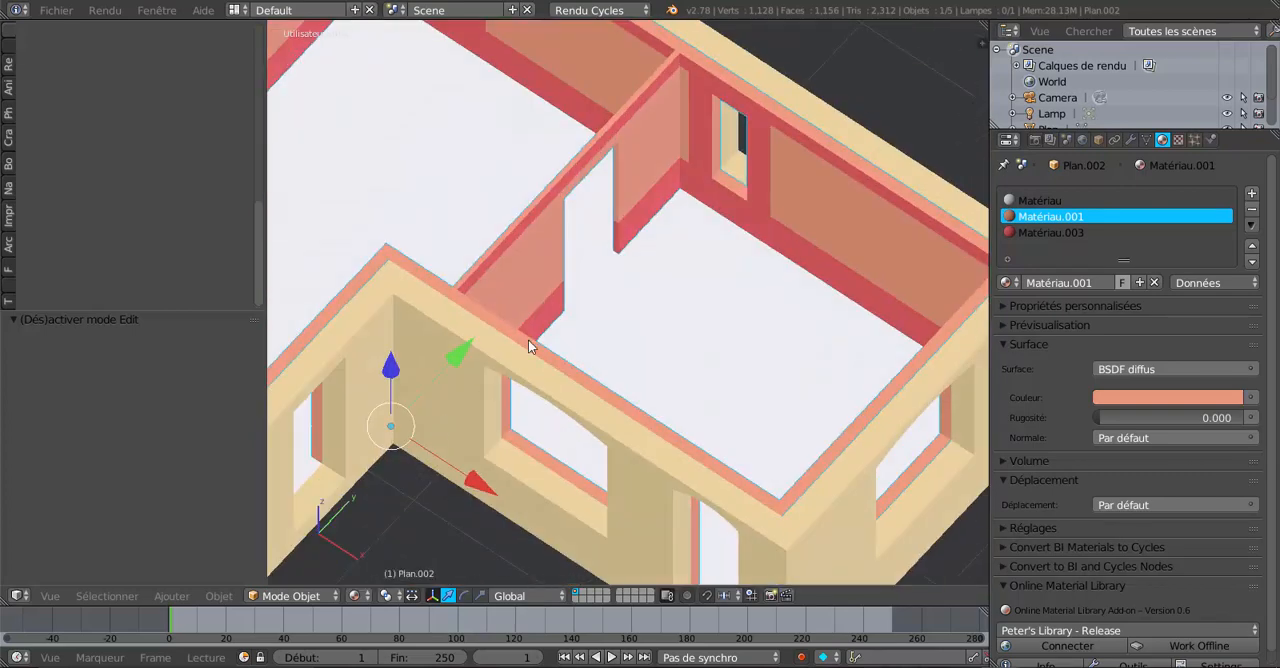
middle_click_drag(540, 329, 484, 321)
middle_click_drag(684, 309, 651, 310)
middle_click_drag(679, 357, 656, 394, "shift")
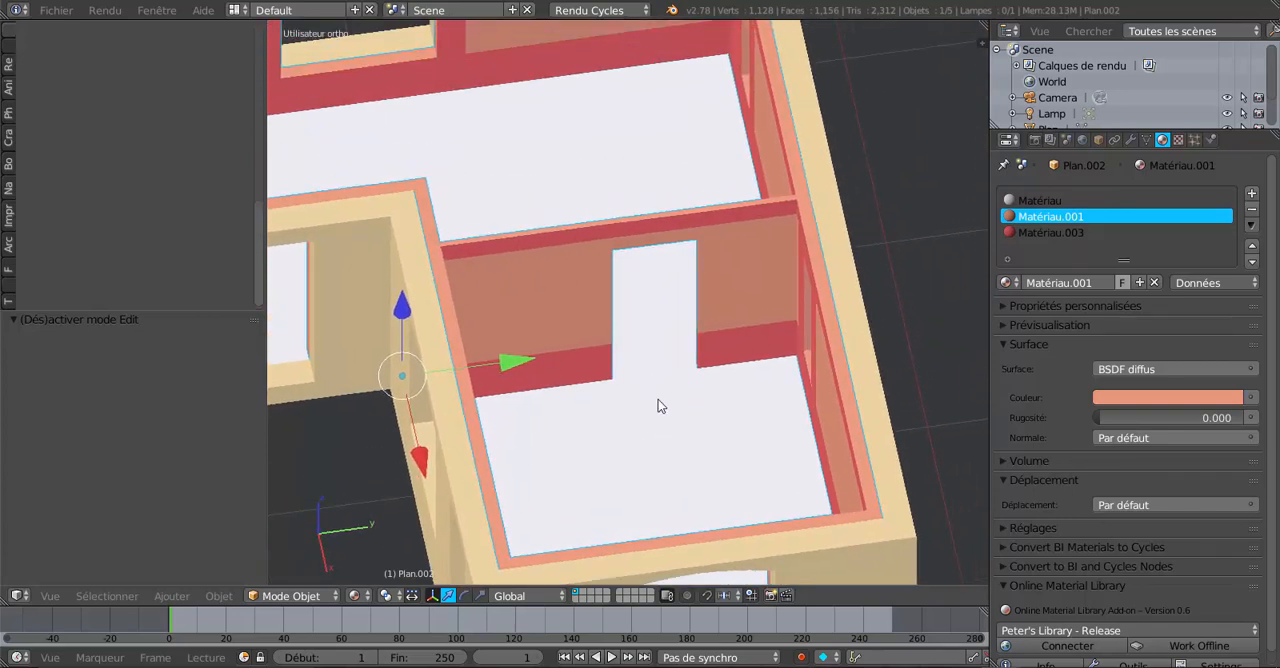
middle_click_drag(684, 413, 561, 410)
scroll(563, 410, "up", 1)
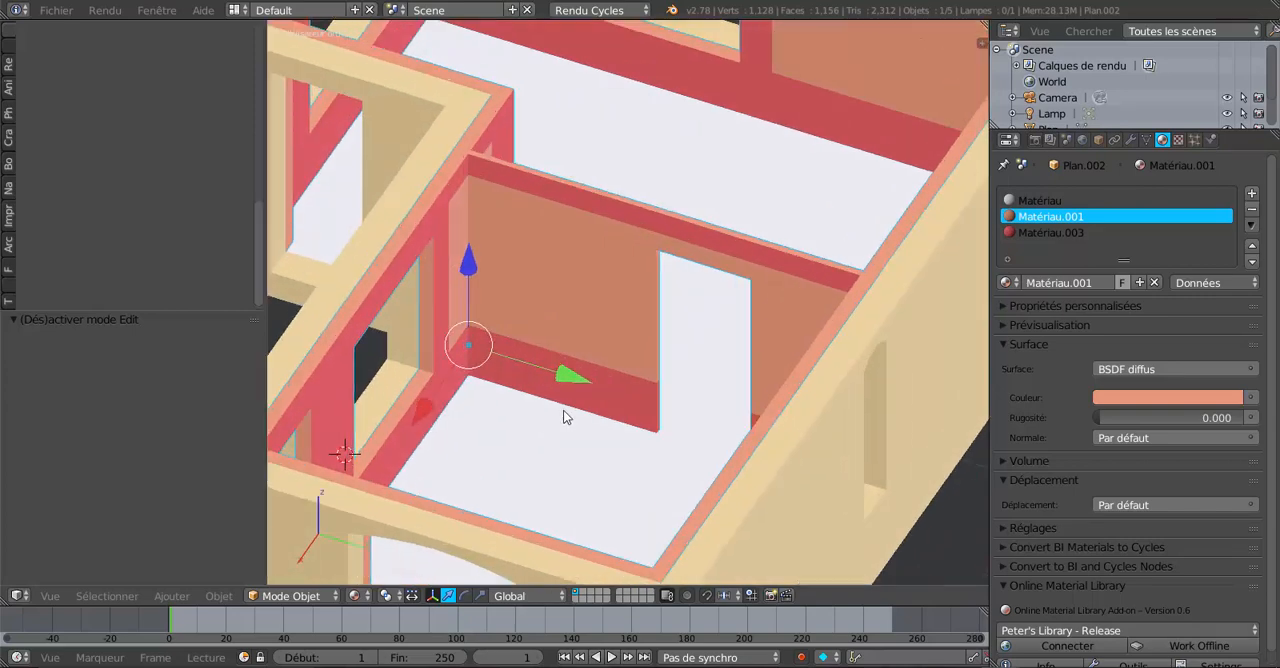
scroll(564, 416, "up", 1)
scroll(625, 396, "down", 2)
middle_click_drag(614, 403, 785, 404)
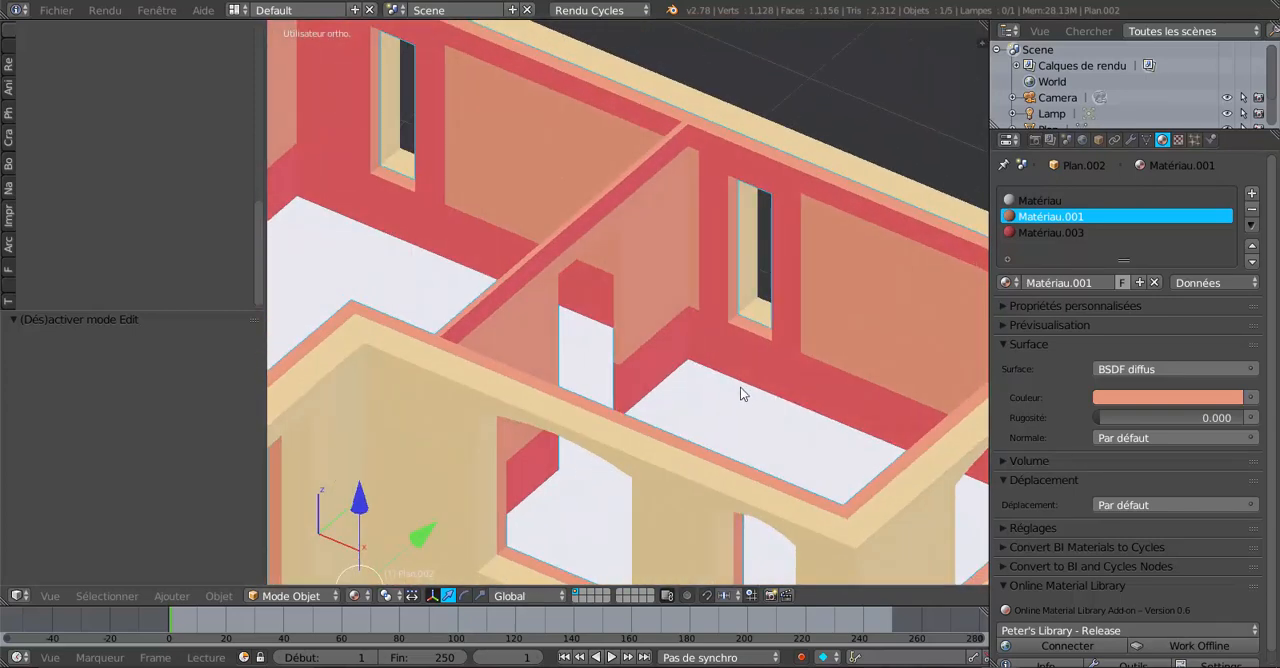
scroll(740, 393, "down", 3)
middle_click_drag(706, 386, 607, 402)
scroll(650, 390, "up", 3)
scroll(655, 385, "up", 1)
scroll(637, 367, "up", 1)
scroll(637, 361, "down", 1)
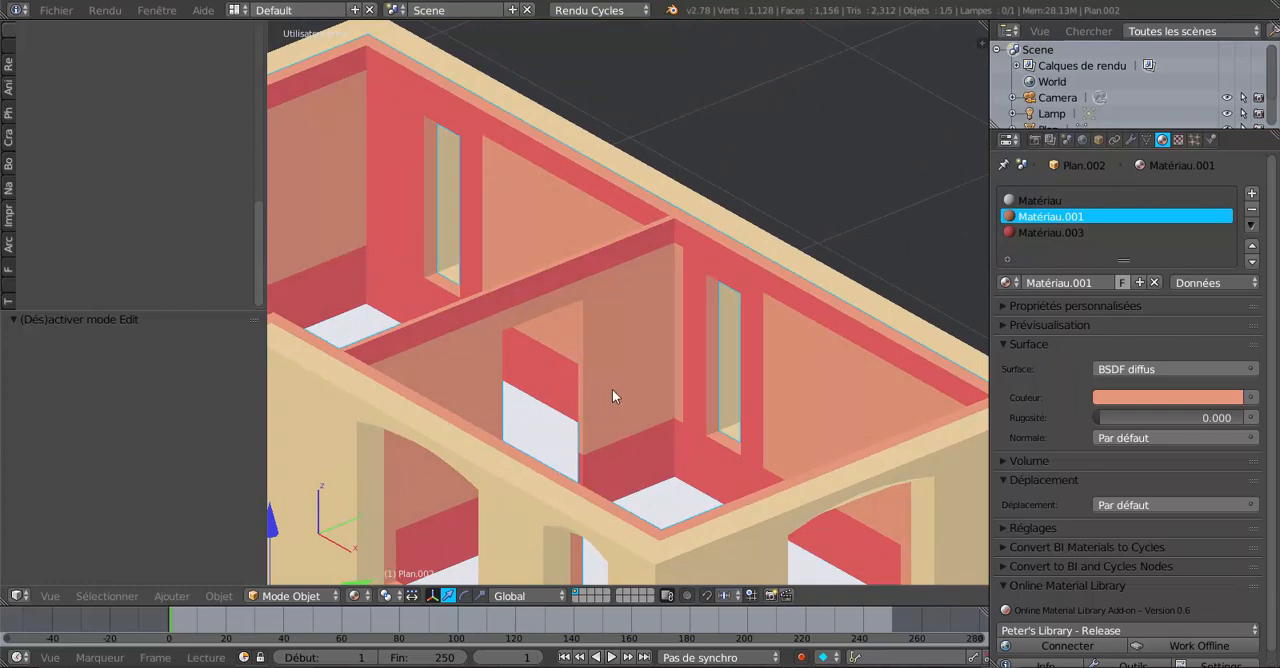
mouse_move(608, 403)
middle_mouse_down()
mouse_move(640, 394)
mouse_move(573, 389)
mouse_move(655, 391)
mouse_move(629, 407)
middle_mouse_up()
scroll(571, 384, "up", 2)
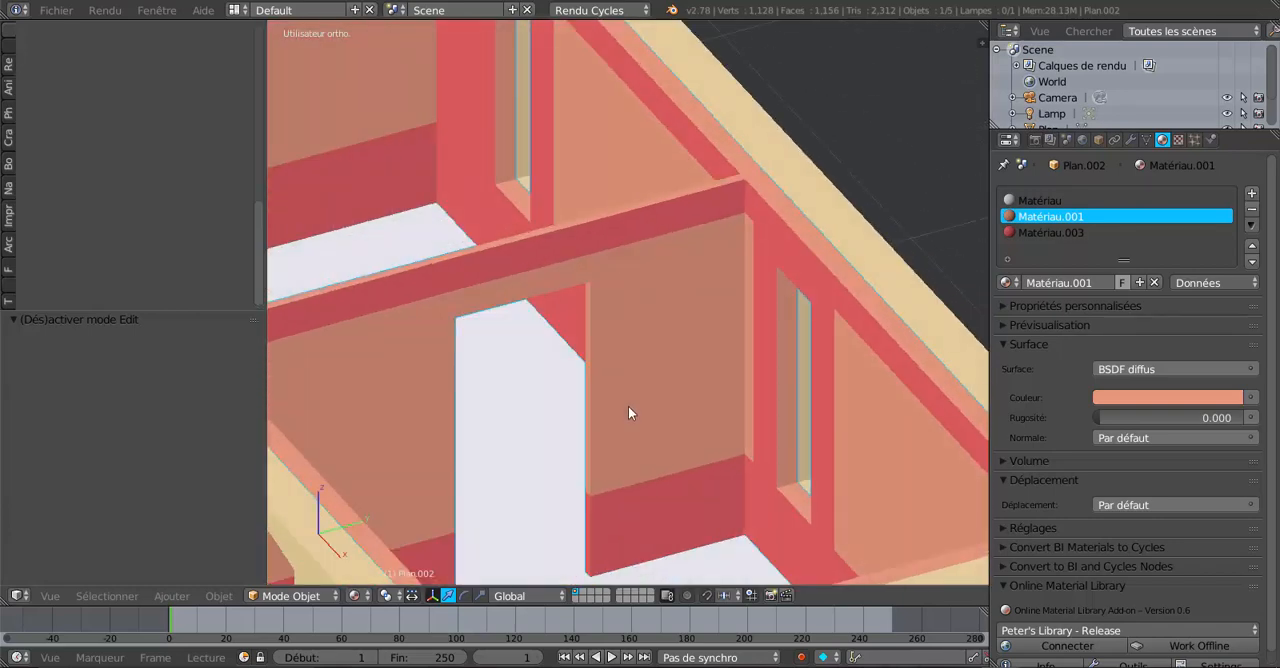
scroll(628, 406, "down", 3)
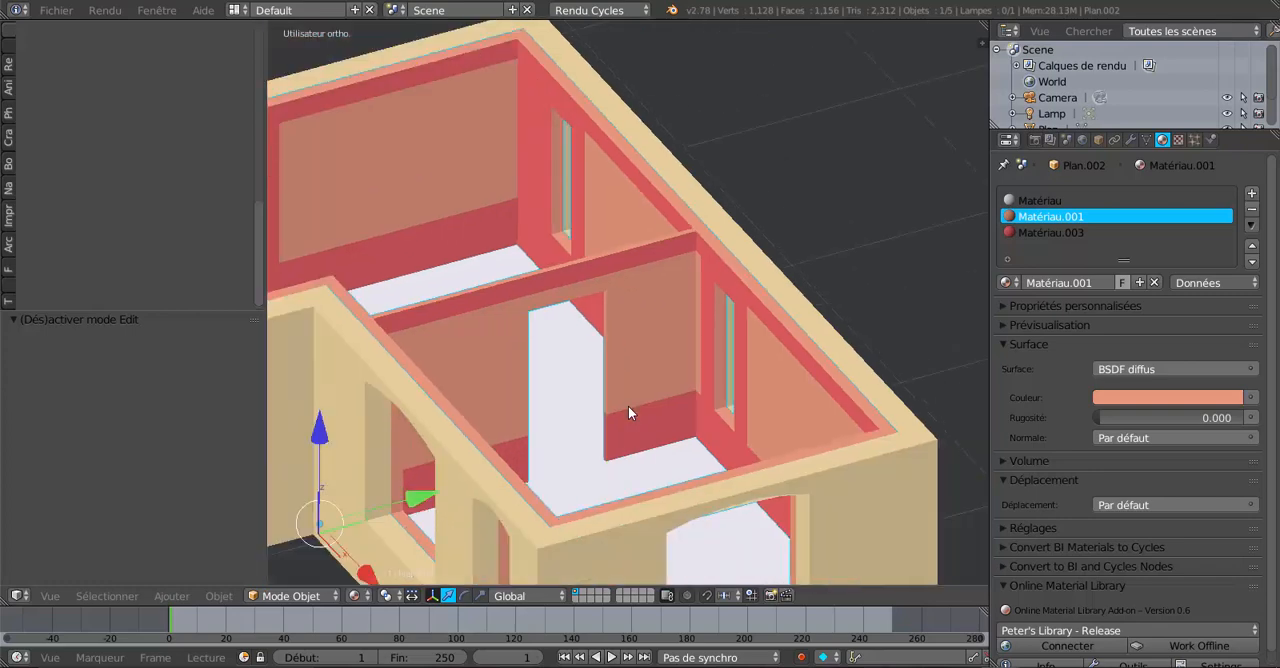
middle_click_drag(604, 414, 633, 394)
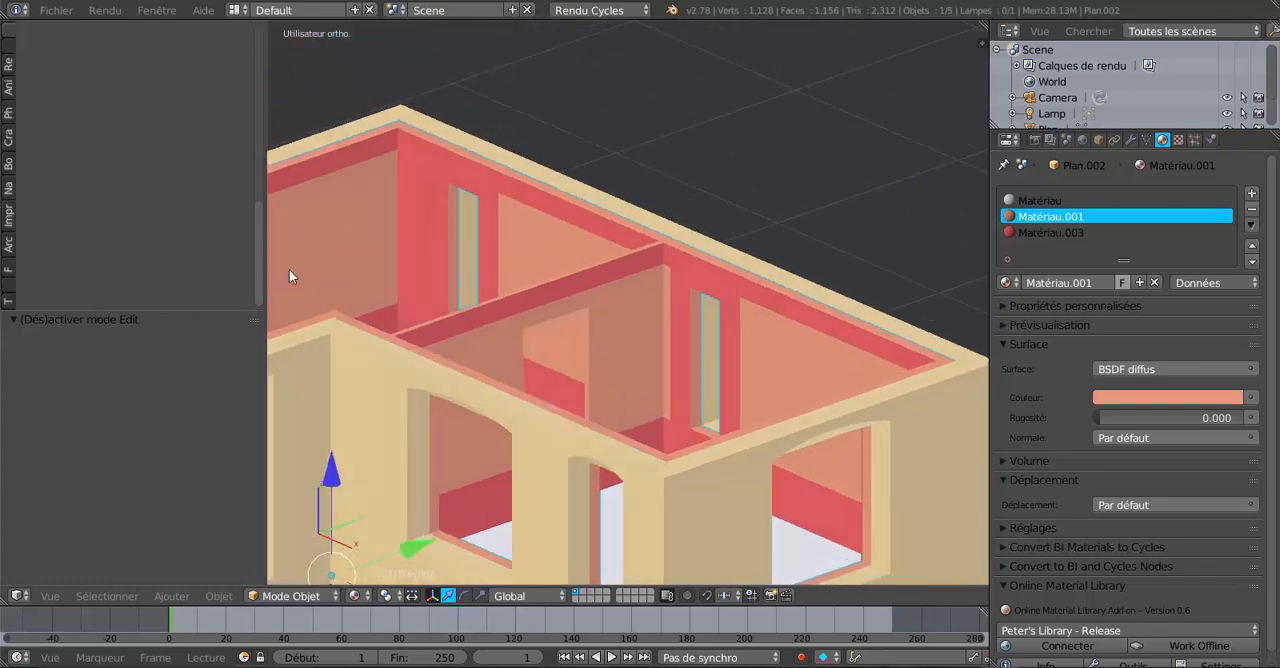
left_click_drag(266, 187, 122, 205)
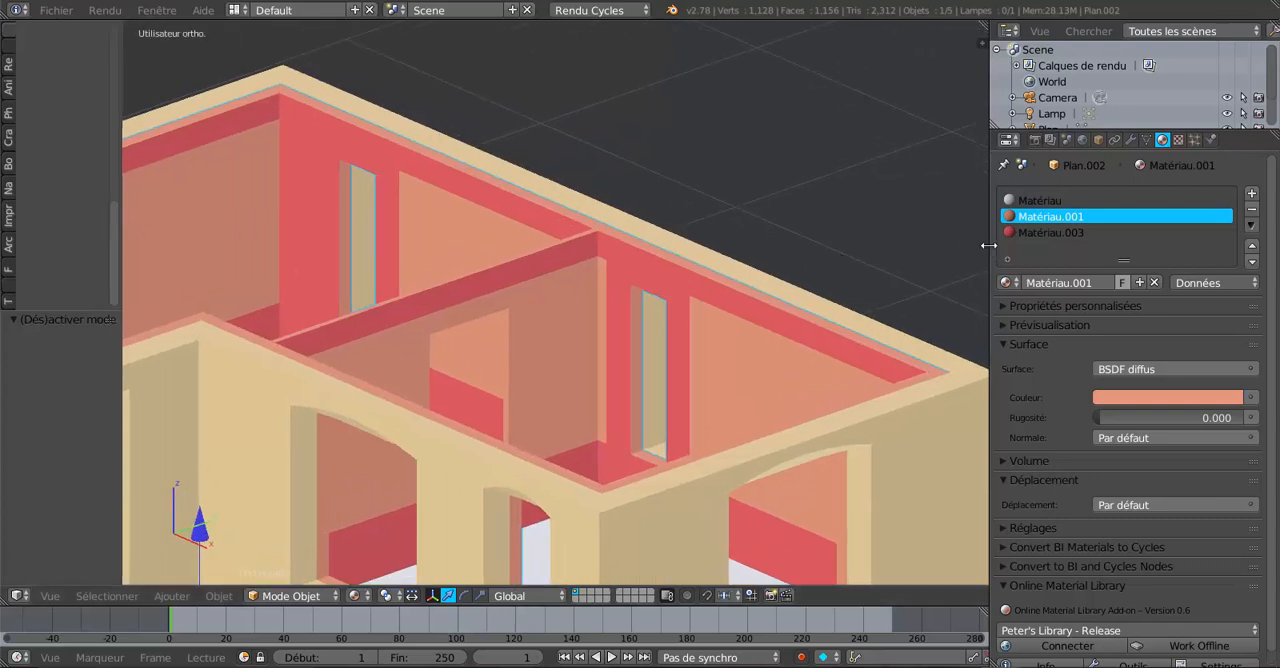
left_click_drag(988, 244, 1139, 254)
scroll(1013, 330, "down", 3)
middle_click_drag(818, 437, 886, 350)
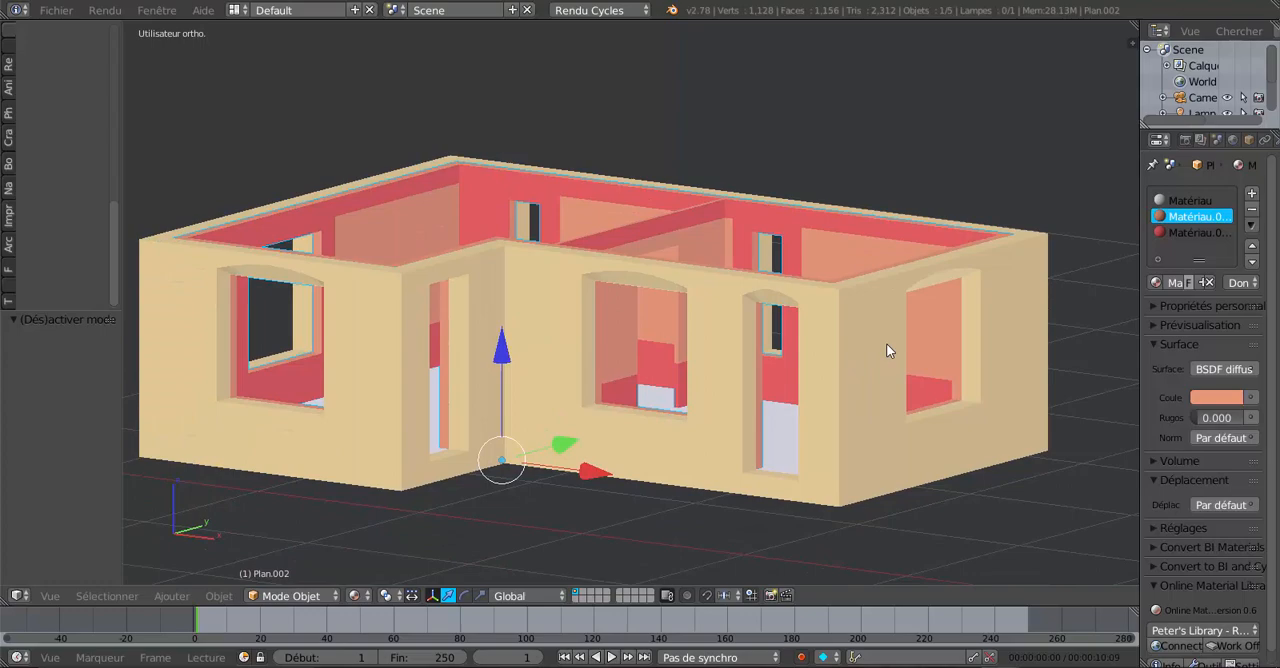